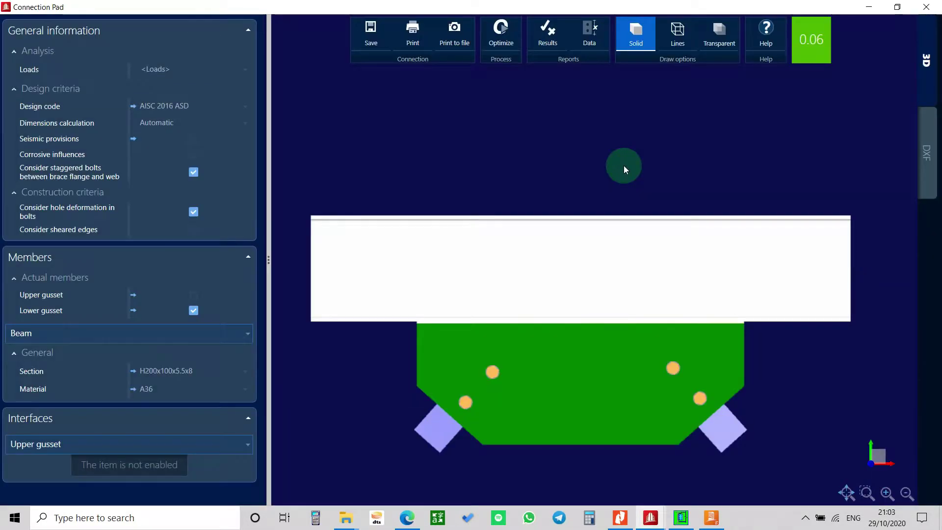
Step: View the warehouse structure analysis tutorial's video page in the web browser and minimize the browser
{"action": "left_click_drag", "start_coordinate": [753, 246], "coordinate": [740, 290]}
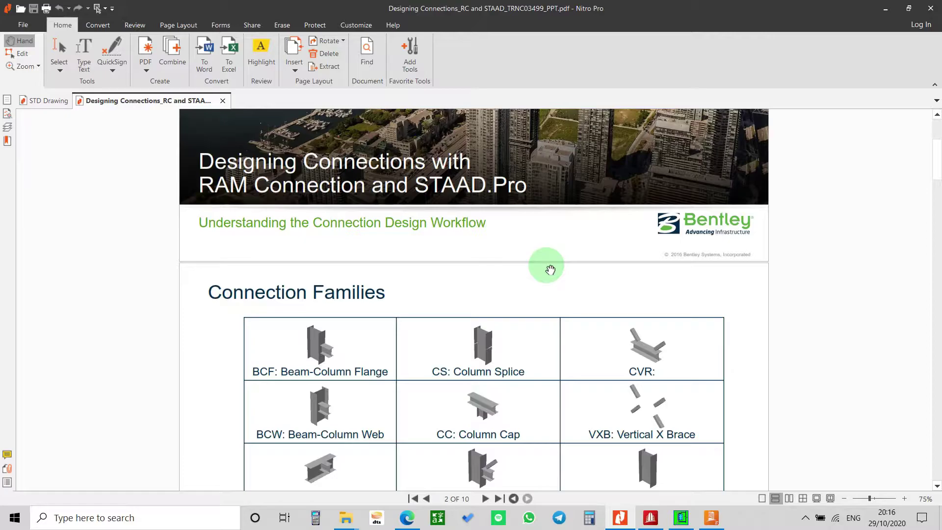
{"action": "left_click", "coordinate": [412, 520]}
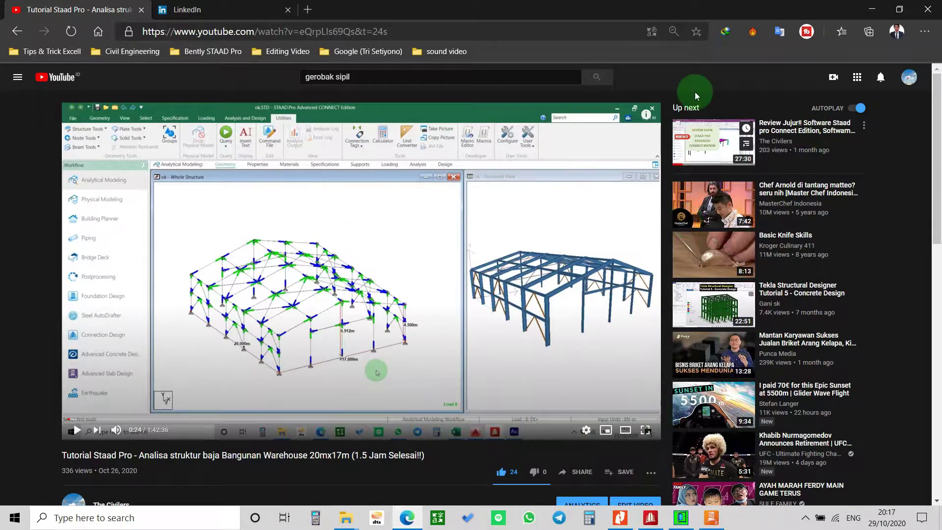
{"action": "left_click", "coordinate": [873, 14]}
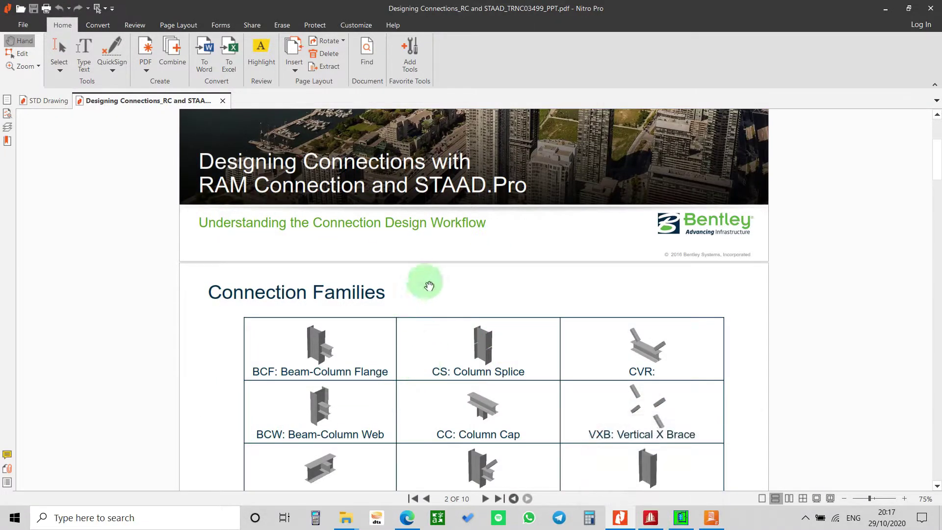
Step: Switch to STAAD.Pro and examine the whole warehouse structure, including its frames, bracing and member connections
{"action": "left_click", "coordinate": [648, 519]}
{"action": "middle_click_drag", "start_coordinate": [441, 361], "coordinate": [392, 320]}
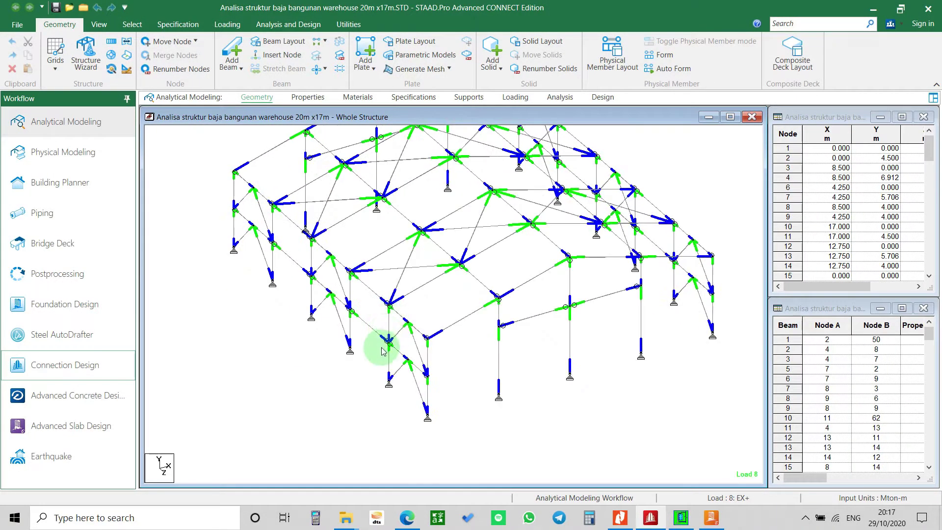
{"action": "middle_click_drag", "start_coordinate": [412, 364], "coordinate": [518, 367]}
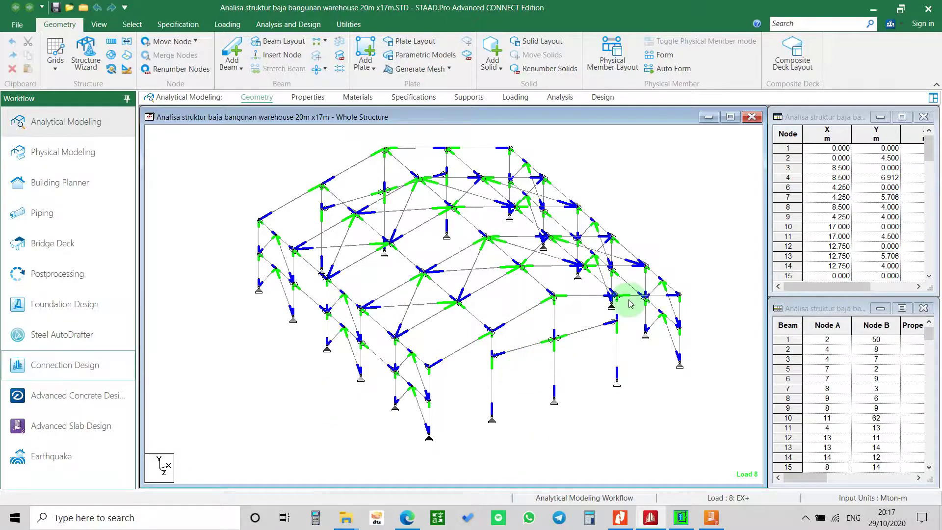
{"action": "middle_click_drag", "start_coordinate": [625, 267], "coordinate": [615, 303]}
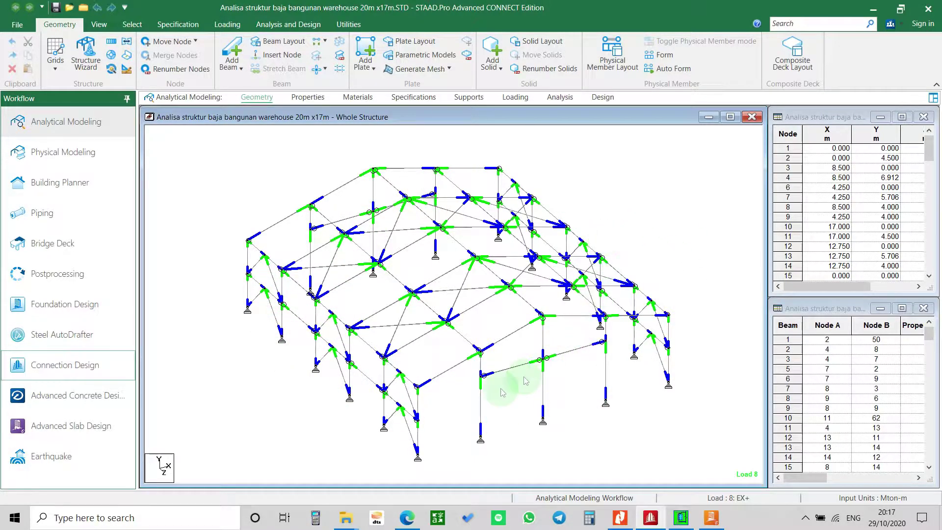
{"action": "scroll", "coordinate": [370, 407], "scroll_direction": "down", "scroll_amount": 3}
{"action": "middle_click_drag", "start_coordinate": [378, 414], "coordinate": [380, 393]}
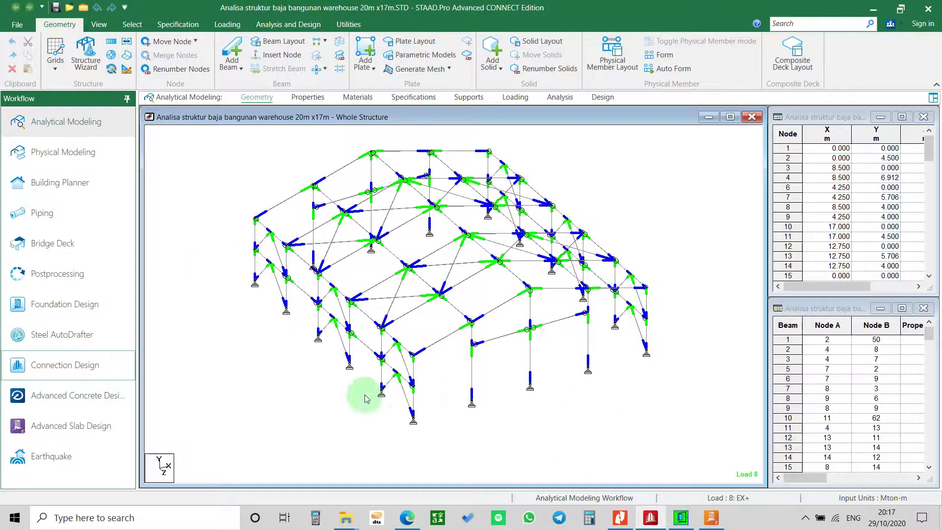
{"action": "middle_click_drag", "start_coordinate": [506, 358], "coordinate": [475, 412]}
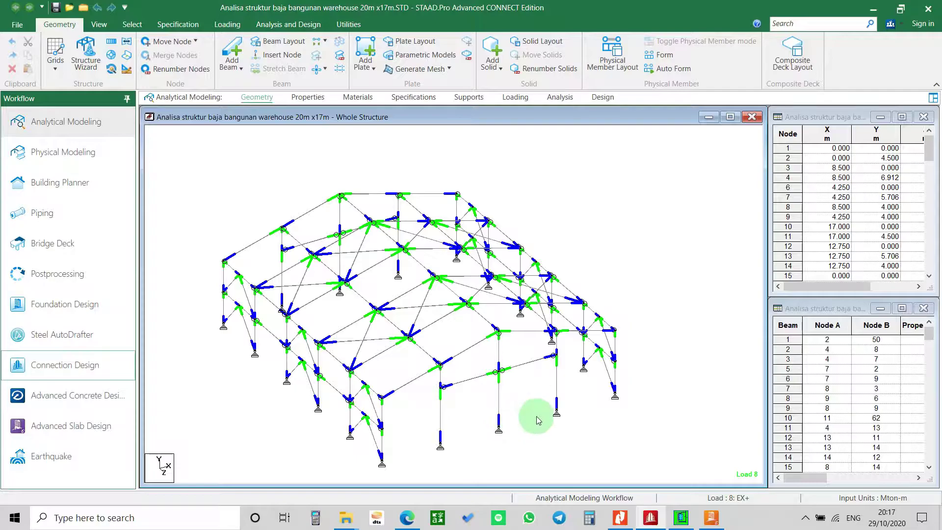
{"action": "scroll", "coordinate": [559, 431], "scroll_direction": "down", "scroll_amount": 1}
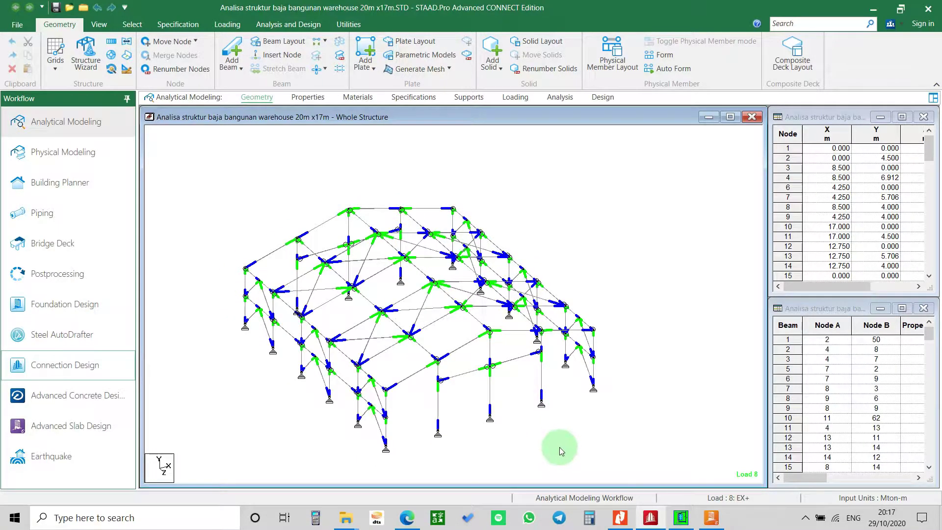
Step: Check the Connection Families slide in Nitro Pro and return to the warehouse model in STAAD.Pro
{"action": "left_click", "coordinate": [621, 519]}
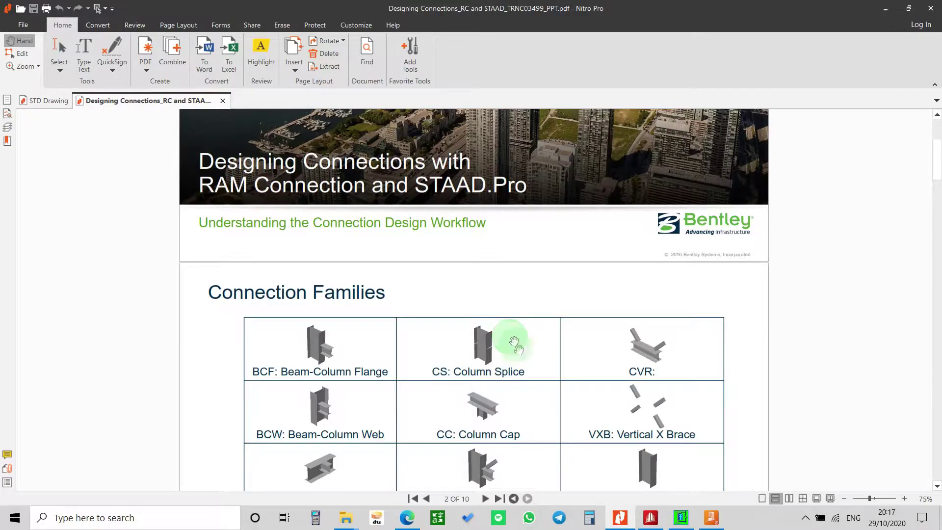
{"action": "left_click", "coordinate": [650, 517]}
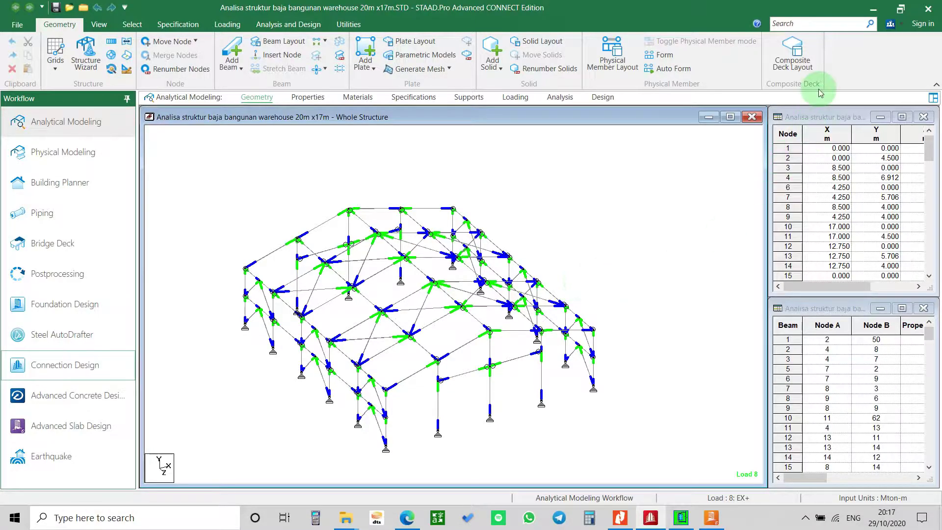
{"action": "scroll", "coordinate": [550, 275], "scroll_direction": "up", "scroll_amount": 2}
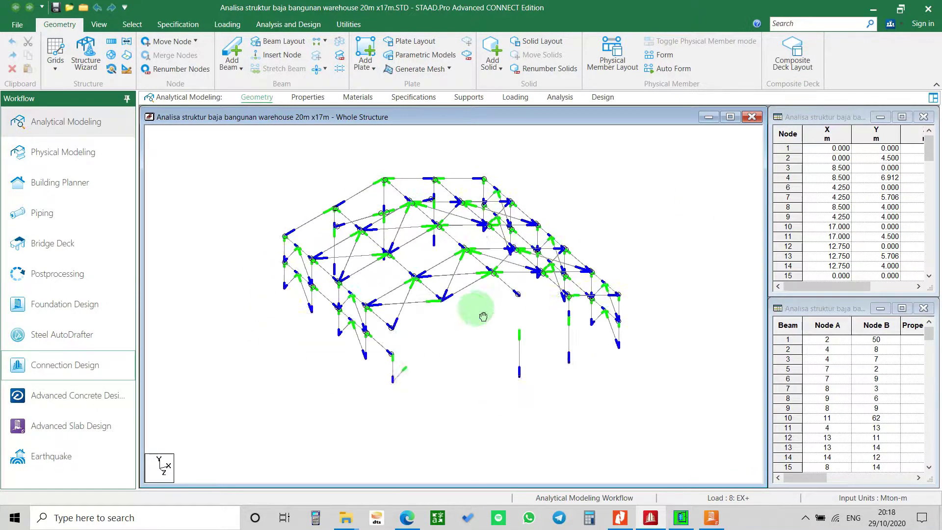
{"action": "scroll", "coordinate": [559, 186], "scroll_direction": "up", "scroll_amount": 1}
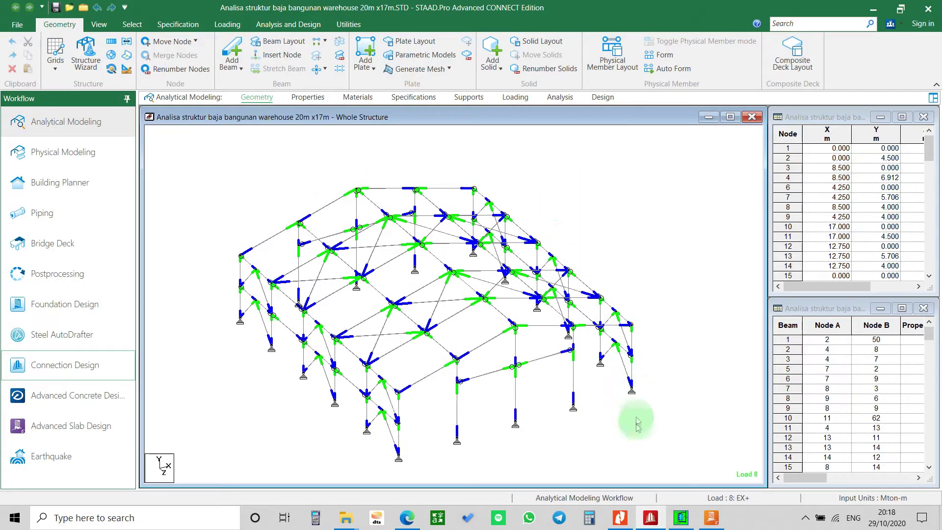
Step: Look over LIMCON's connection types and RAM Connection's new joint settings, and return to the warehouse model in STAAD.Pro
{"action": "left_click", "coordinate": [680, 521]}
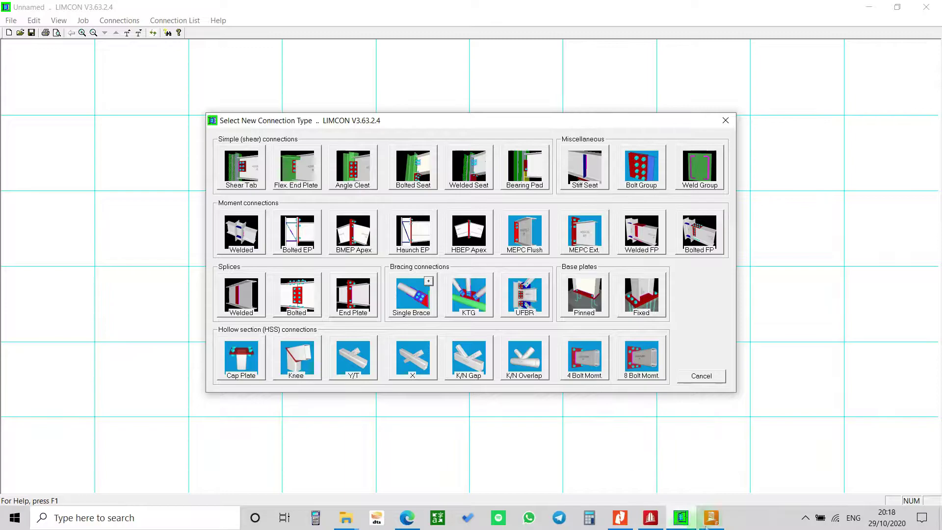
{"action": "left_click", "coordinate": [720, 522]}
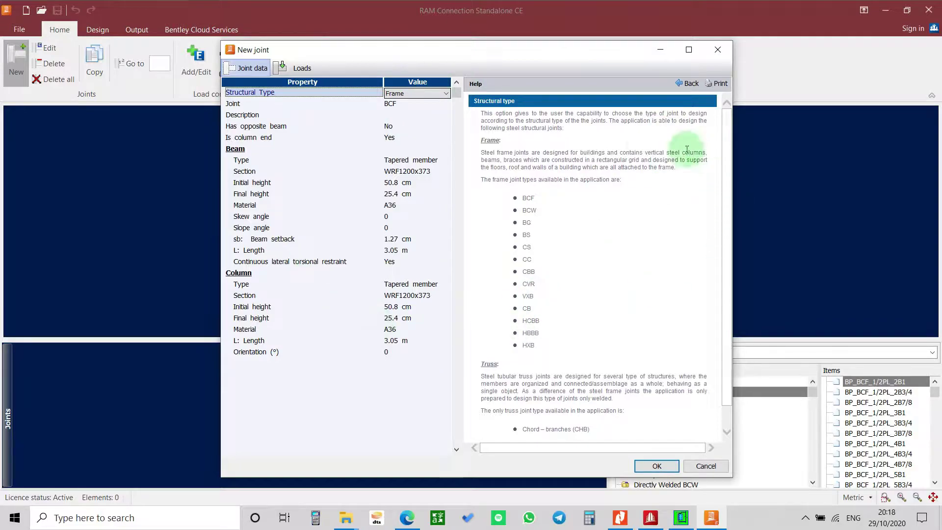
{"action": "left_click", "coordinate": [683, 520]}
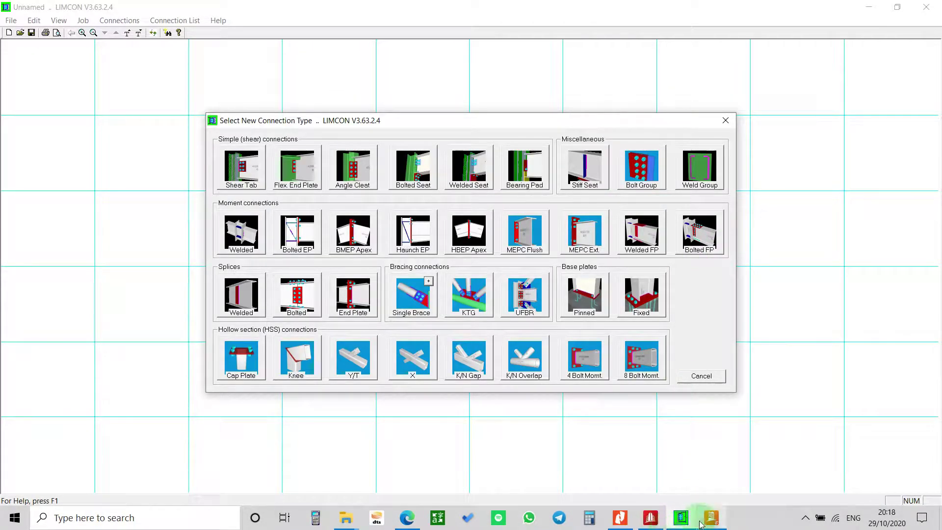
{"action": "mouse_move", "coordinate": [652, 522]}
{"action": "left_click", "coordinate": [608, 431]}
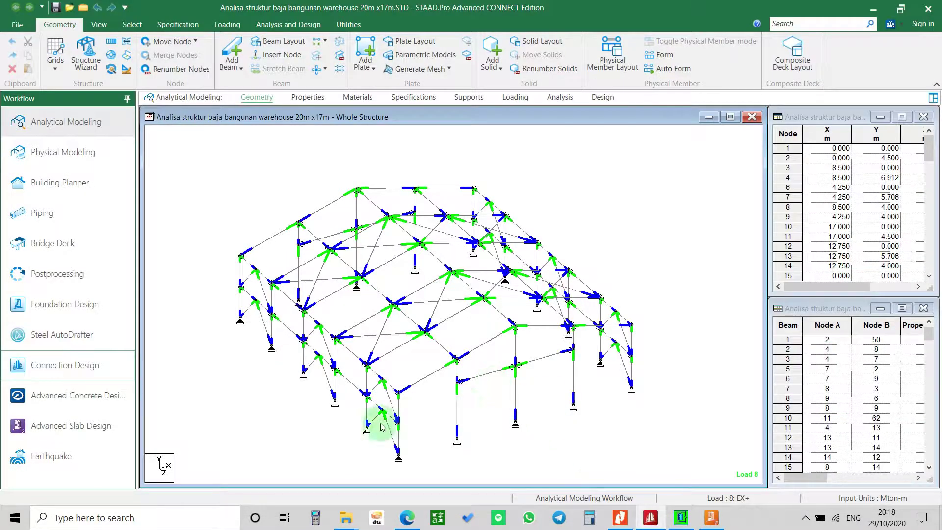
{"action": "left_click_drag", "start_coordinate": [314, 414], "coordinate": [326, 399]}
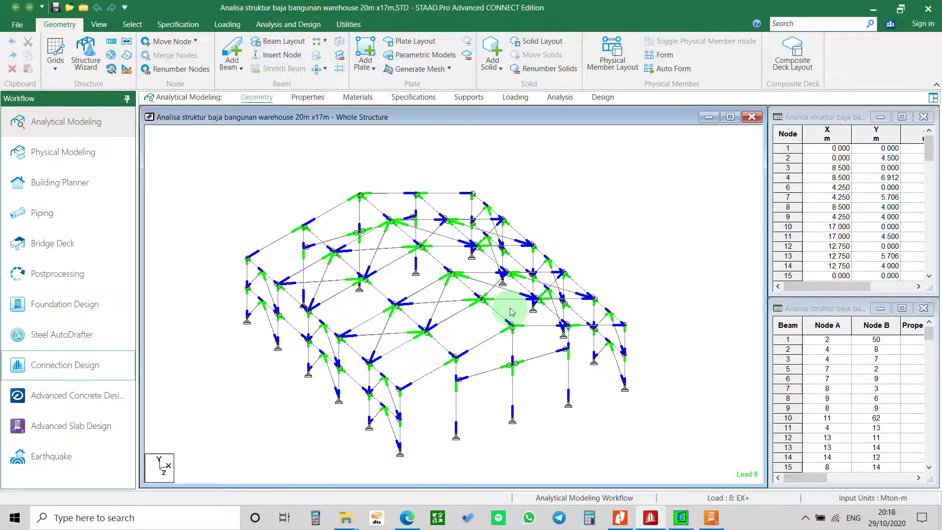
{"action": "left_click_drag", "start_coordinate": [496, 307], "coordinate": [489, 308]}
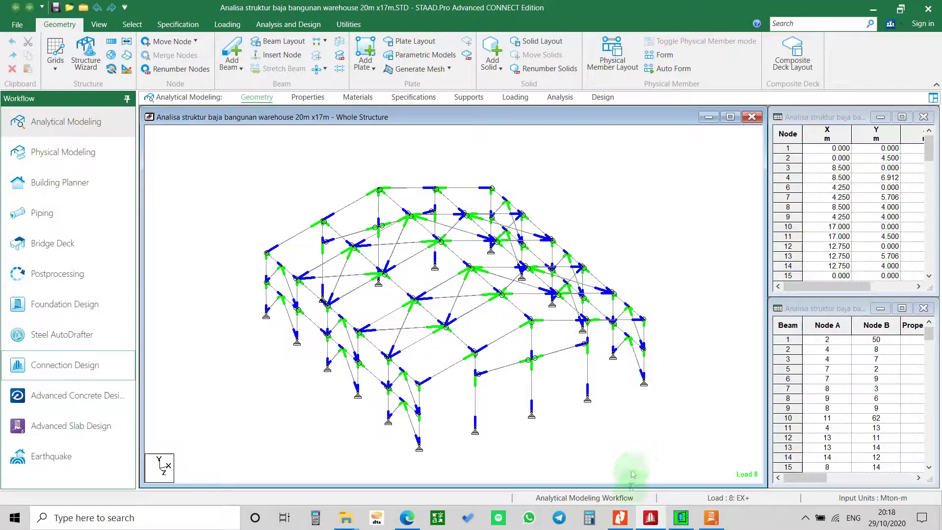
Step: Switch to the STD Drawing PDF in Nitro Pro and examine the column base plate pinned connection details
{"action": "left_click", "coordinate": [619, 518]}
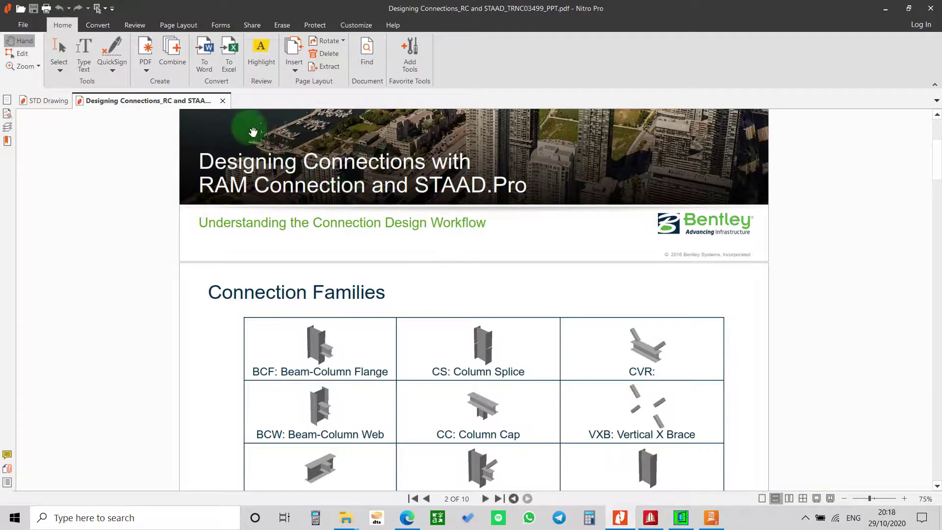
{"action": "left_click", "coordinate": [44, 102]}
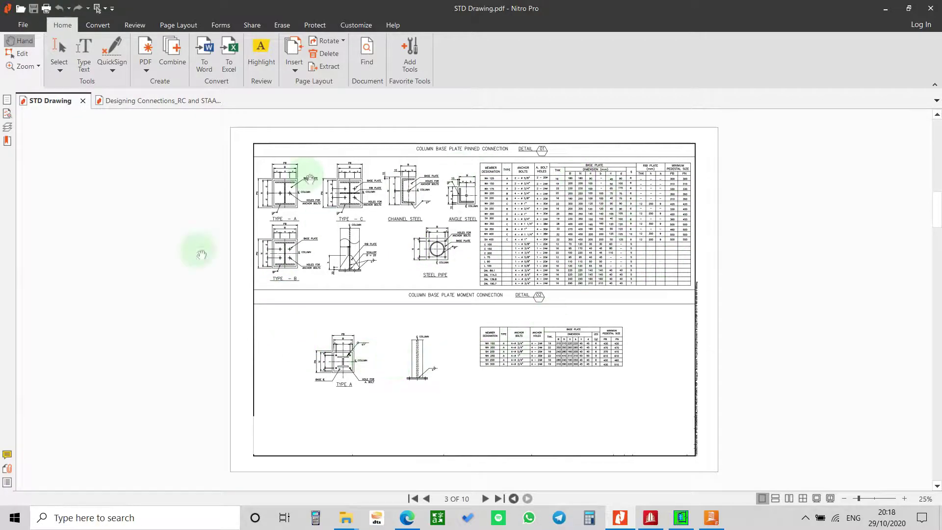
{"action": "scroll", "coordinate": [516, 318], "scroll_direction": "down", "scroll_amount": 1}
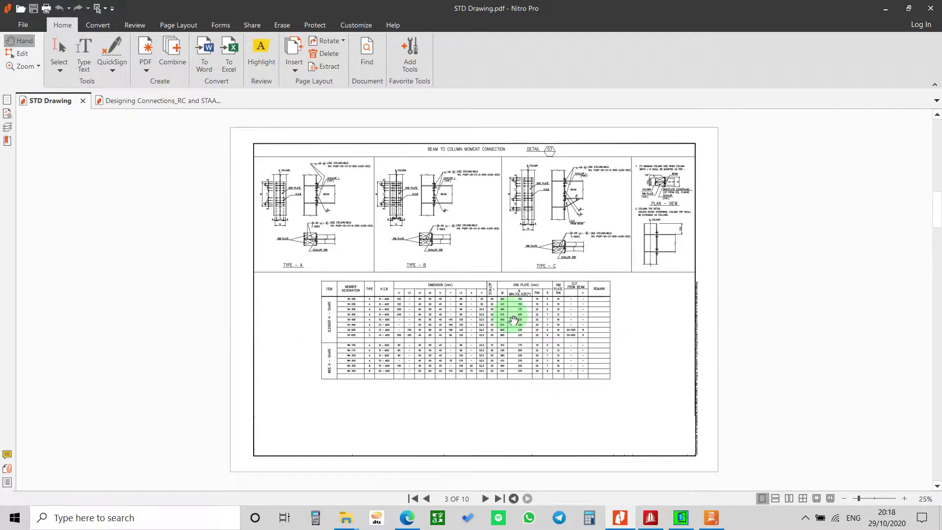
{"action": "scroll", "coordinate": [514, 320], "scroll_direction": "up", "scroll_amount": 1}
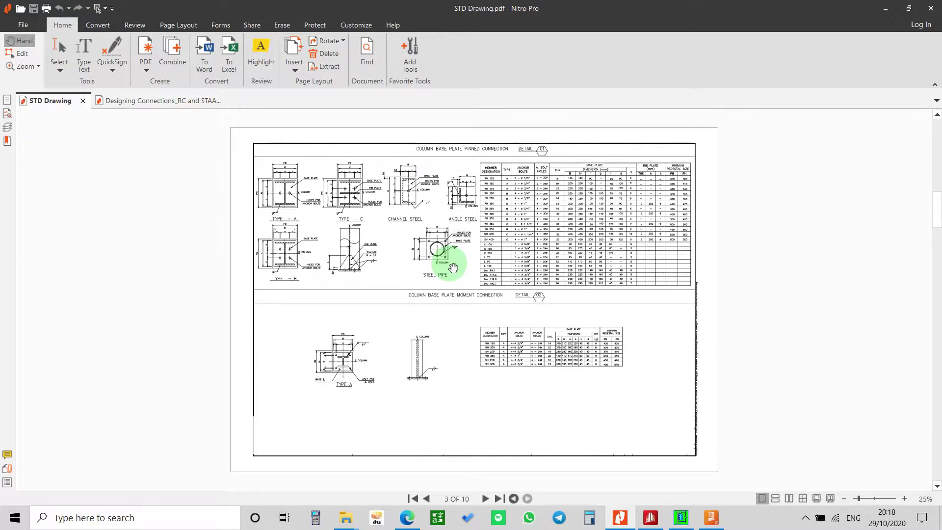
{"action": "scroll", "coordinate": [453, 267], "scroll_direction": "up", "scroll_amount": 1}
{"action": "scroll", "coordinate": [452, 265], "scroll_direction": "down", "scroll_amount": 1}
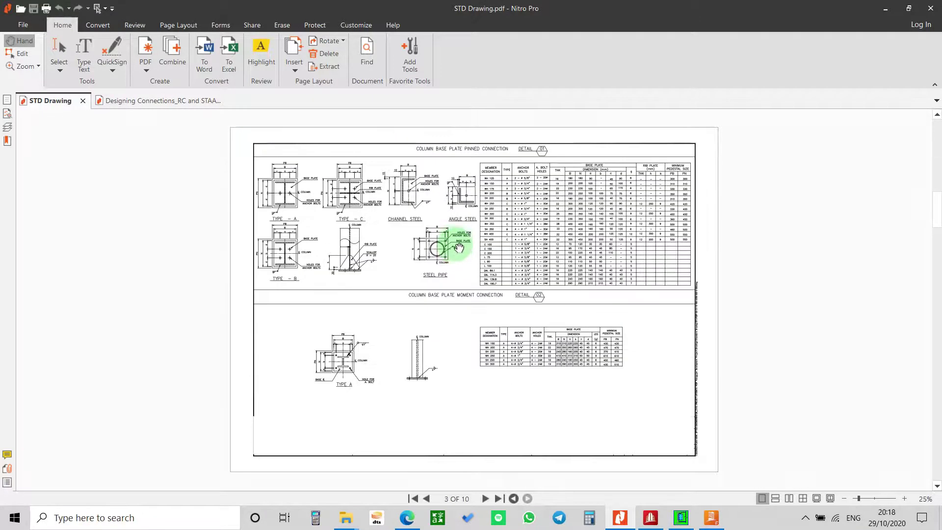
{"action": "scroll", "coordinate": [453, 187], "scroll_direction": "up", "scroll_amount": 1, "text": "ctrl"}
{"action": "scroll", "coordinate": [454, 197], "scroll_direction": "up", "scroll_amount": 2}
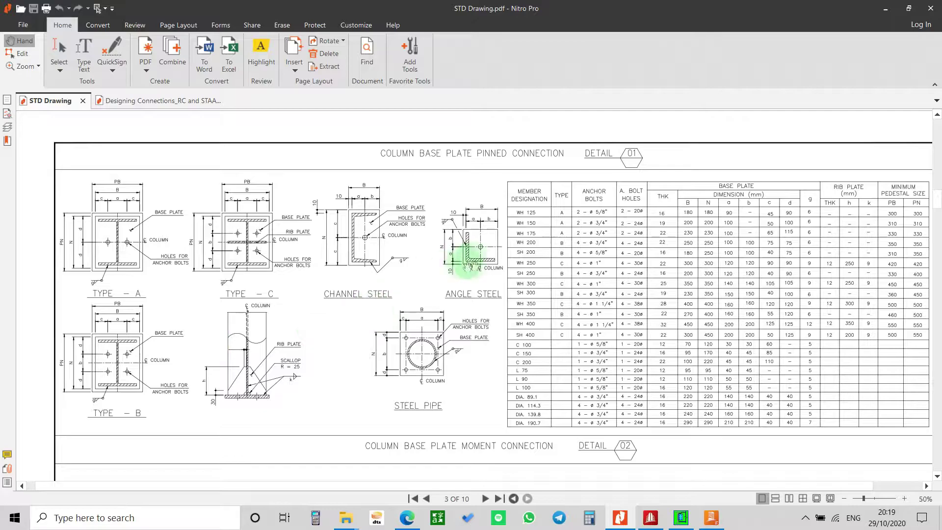
Step: Examine the beam to column moment connection sheet, covering types A to C and the end plate dimension table
{"action": "scroll", "coordinate": [468, 265], "scroll_direction": "down", "scroll_amount": 2, "text": "ctrl"}
{"action": "scroll", "coordinate": [485, 260], "scroll_direction": "down", "scroll_amount": 3}
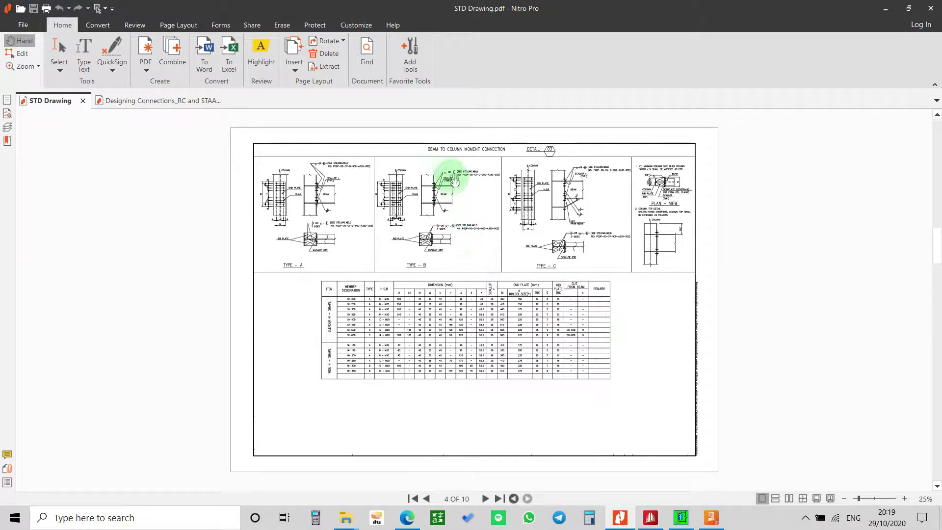
{"action": "scroll", "coordinate": [444, 165], "scroll_direction": "up", "scroll_amount": 2, "text": "ctrl"}
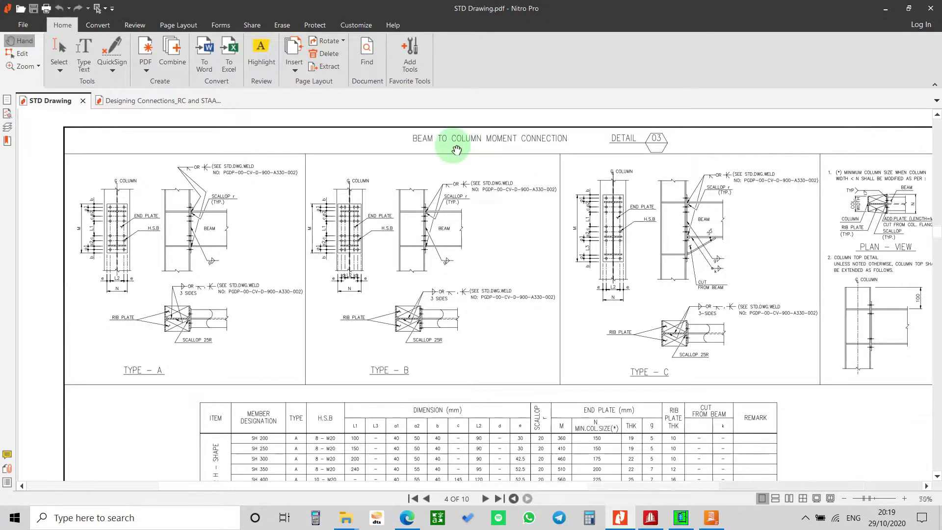
{"action": "scroll", "coordinate": [400, 179], "scroll_direction": "up", "scroll_amount": 1, "text": "ctrl"}
{"action": "scroll", "coordinate": [447, 222], "scroll_direction": "down", "scroll_amount": 1, "text": "ctrl"}
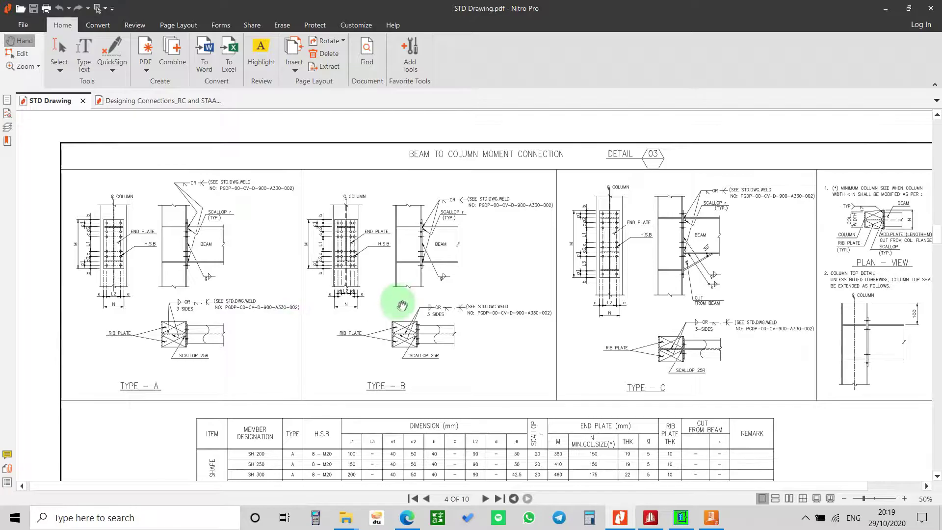
{"action": "left_click_drag", "start_coordinate": [574, 297], "coordinate": [564, 241]}
{"action": "left_click_drag", "start_coordinate": [515, 316], "coordinate": [530, 249]}
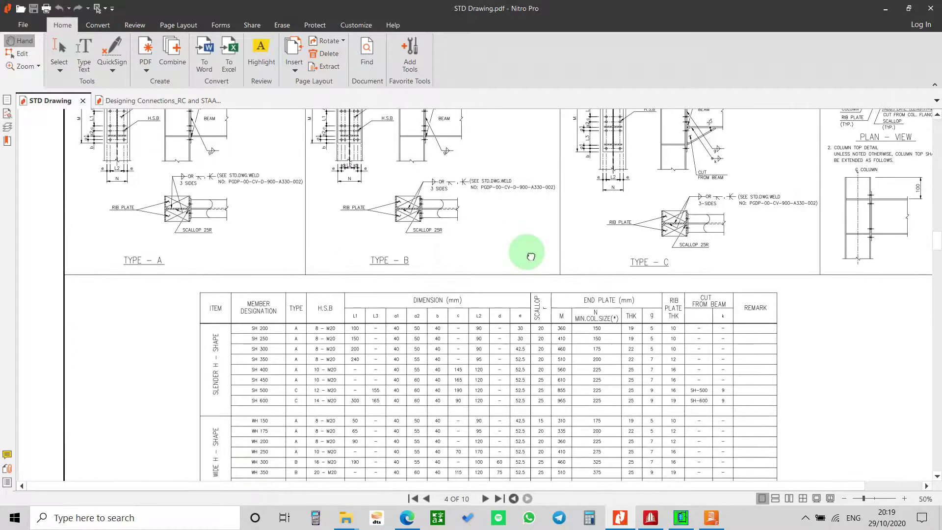
{"action": "scroll", "coordinate": [391, 352], "scroll_direction": "down", "scroll_amount": 3}
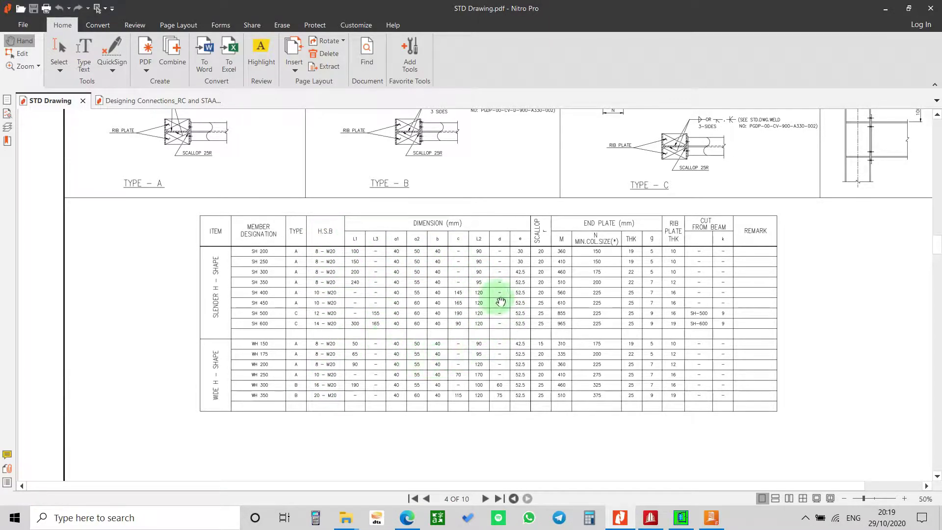
{"action": "mouse_move", "coordinate": [498, 209]}
{"action": "left_mouse_down"}
{"action": "mouse_move", "coordinate": [456, 258]}
{"action": "mouse_move", "coordinate": [459, 292]}
{"action": "left_mouse_up"}
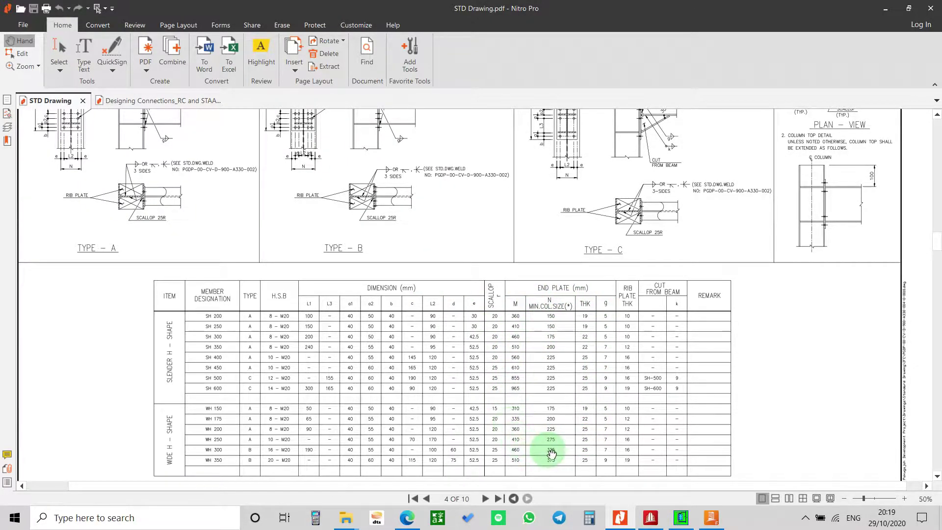
{"action": "left_click_drag", "start_coordinate": [554, 359], "coordinate": [535, 410]}
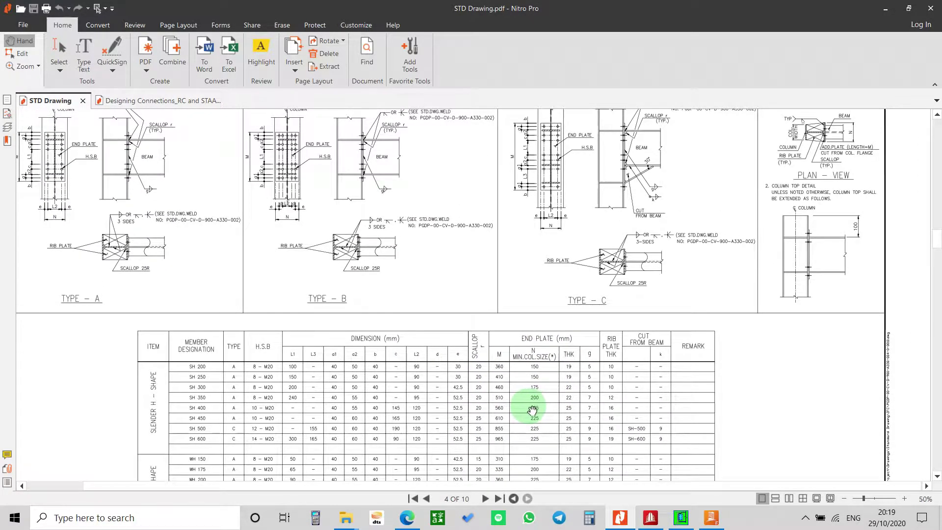
{"action": "mouse_move", "coordinate": [456, 216]}
{"action": "left_mouse_down"}
{"action": "mouse_move", "coordinate": [493, 326]}
{"action": "mouse_move", "coordinate": [542, 375]}
{"action": "left_mouse_up"}
{"action": "scroll", "coordinate": [458, 352], "scroll_direction": "down", "scroll_amount": 1}
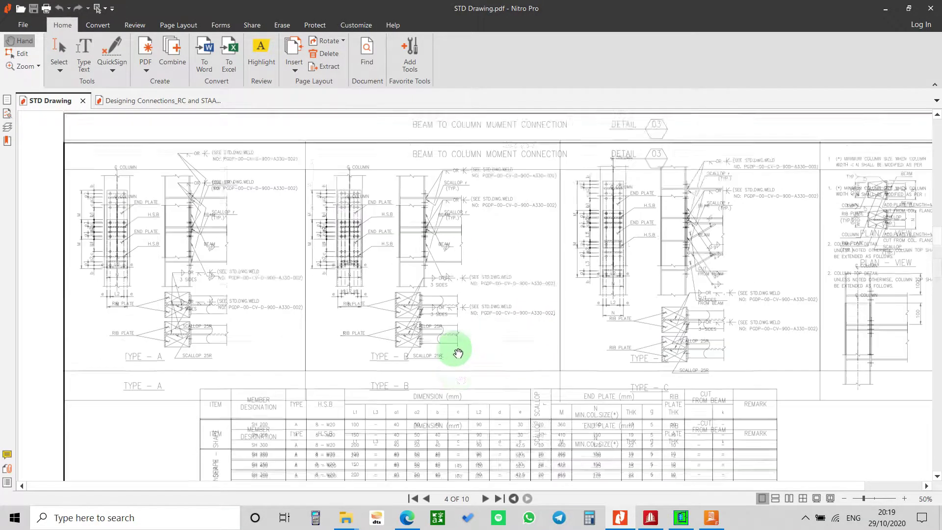
{"action": "scroll", "coordinate": [458, 352], "scroll_direction": "down", "scroll_amount": 2}
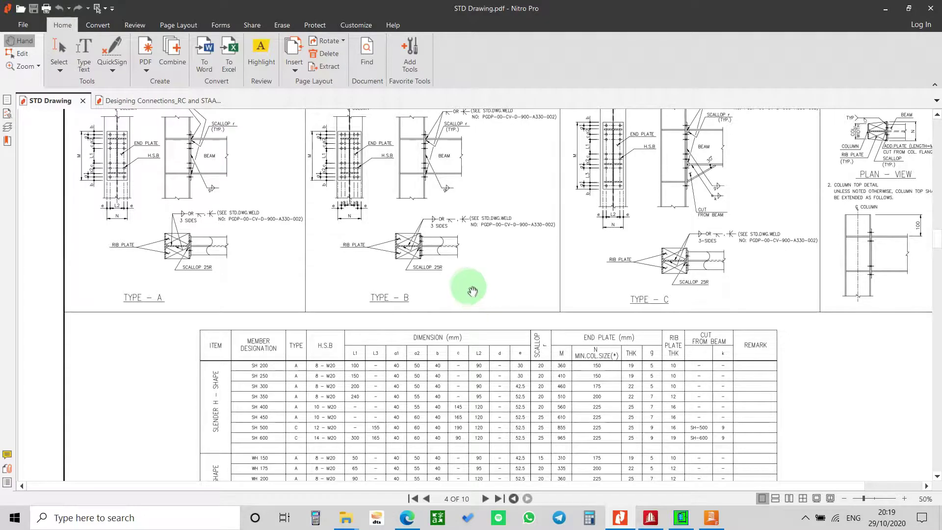
{"action": "scroll", "coordinate": [472, 291], "scroll_direction": "down", "scroll_amount": 1, "text": "ctrl"}
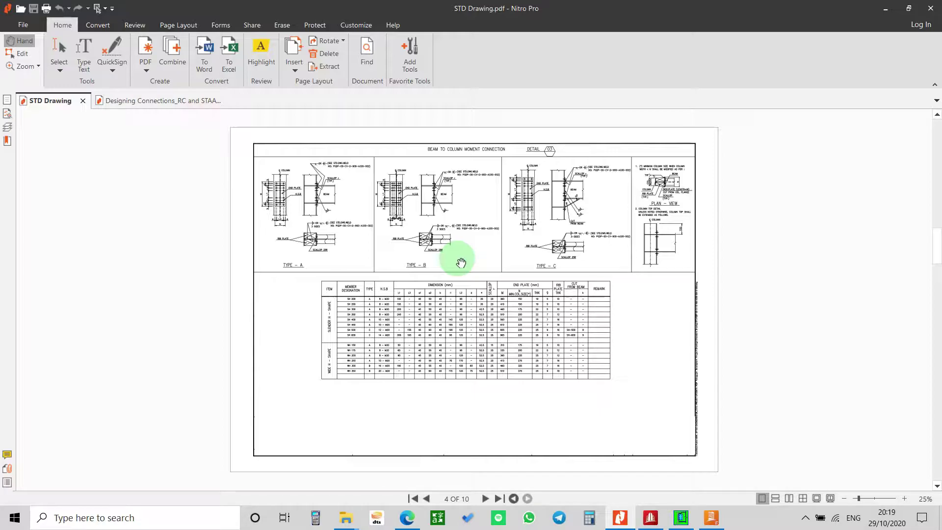
Step: Examine the column base plate connection details and dimension tables on page 3, and look over the steel section shapes on page 1
{"action": "scroll", "coordinate": [461, 262], "scroll_direction": "up", "scroll_amount": 2}
{"action": "scroll", "coordinate": [449, 248], "scroll_direction": "up", "scroll_amount": 3, "text": "ctrl"}
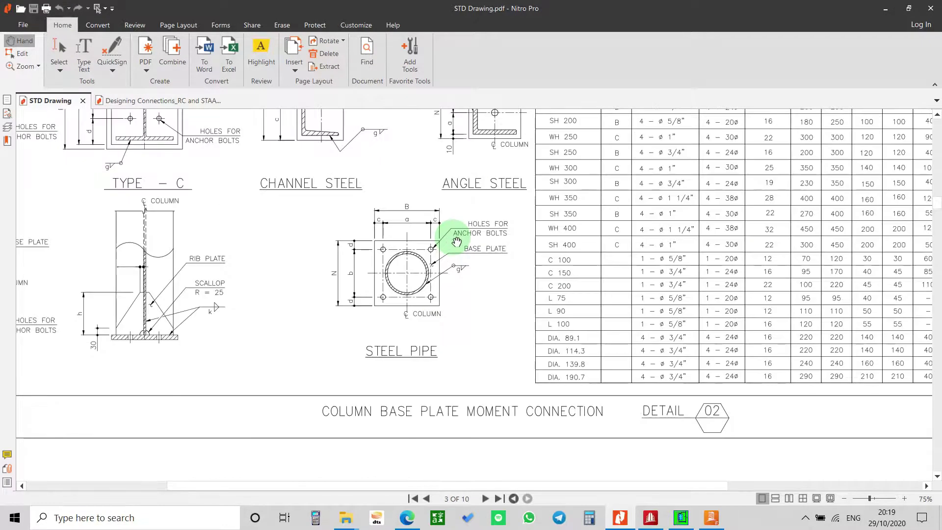
{"action": "scroll", "coordinate": [450, 231], "scroll_direction": "up", "scroll_amount": 1}
{"action": "scroll", "coordinate": [464, 245], "scroll_direction": "down", "scroll_amount": 2, "text": "ctrl"}
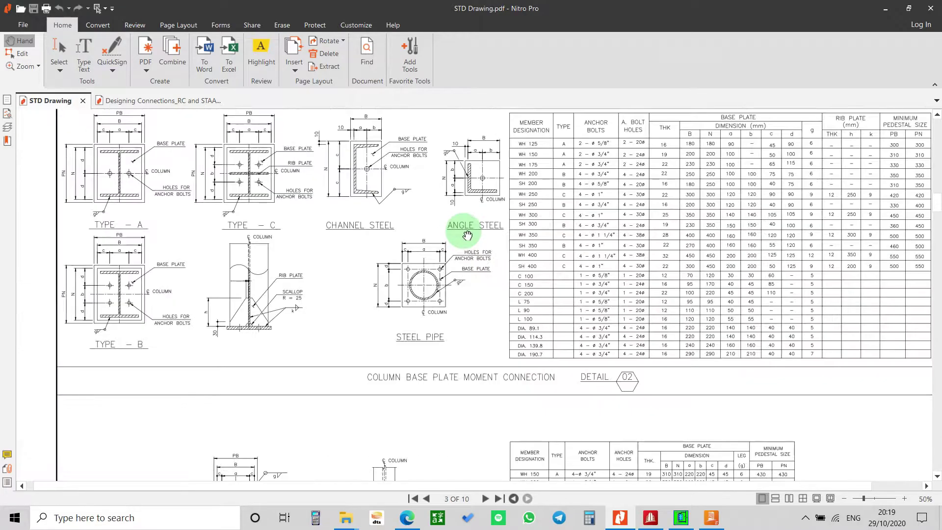
{"action": "left_click_drag", "start_coordinate": [486, 191], "coordinate": [484, 238]}
{"action": "scroll", "coordinate": [487, 244], "scroll_direction": "down", "scroll_amount": 2, "text": "ctrl"}
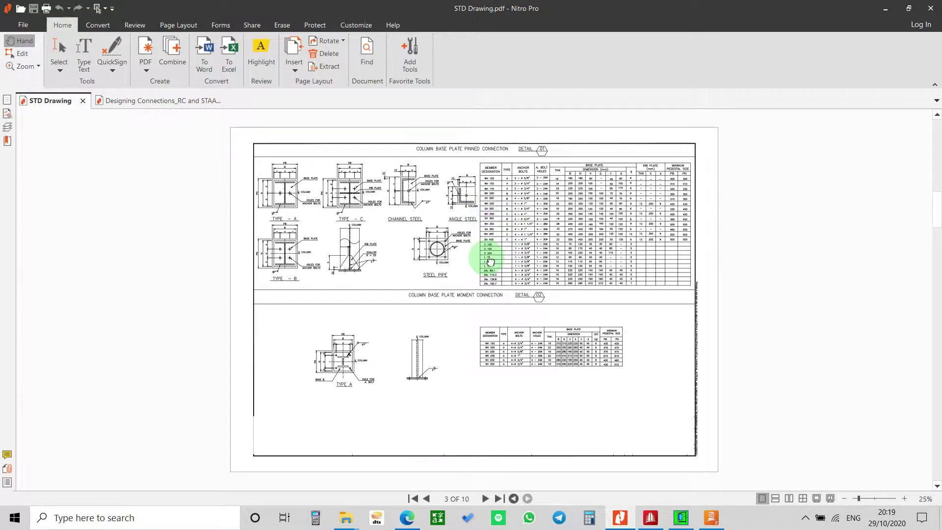
{"action": "scroll", "coordinate": [446, 314], "scroll_direction": "up", "scroll_amount": 6}
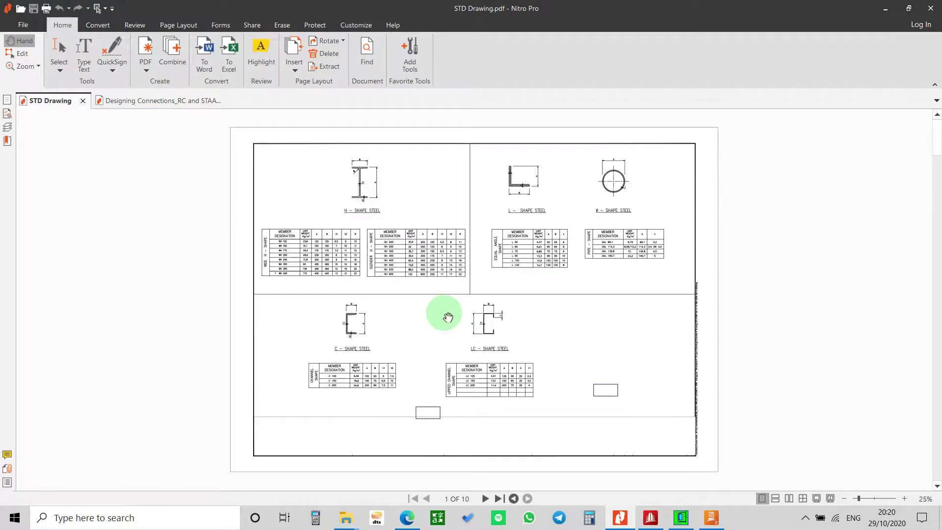
{"action": "scroll", "coordinate": [448, 317], "scroll_direction": "down", "scroll_amount": 9}
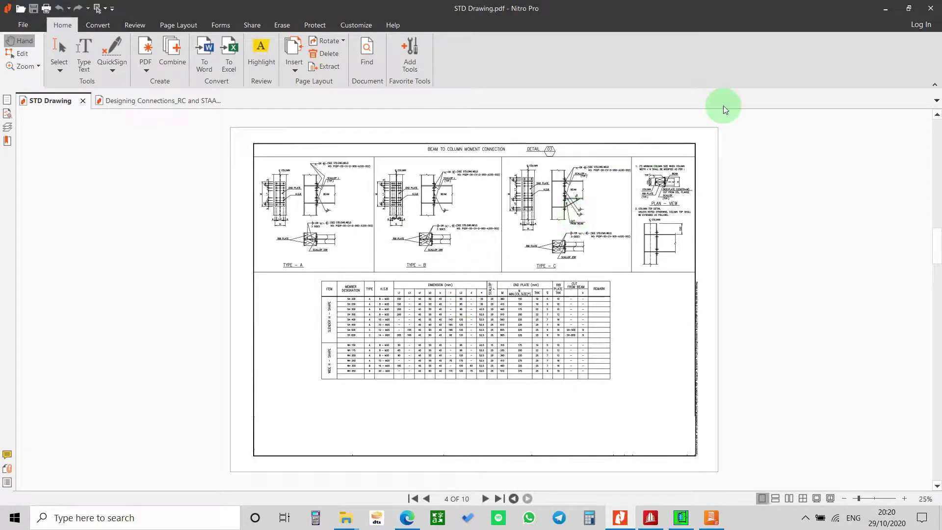
Step: Bring up the Designing Connections PDF, switch to STAAD.Pro and inspect the whole warehouse model from different angles
{"action": "left_click", "coordinate": [183, 101]}
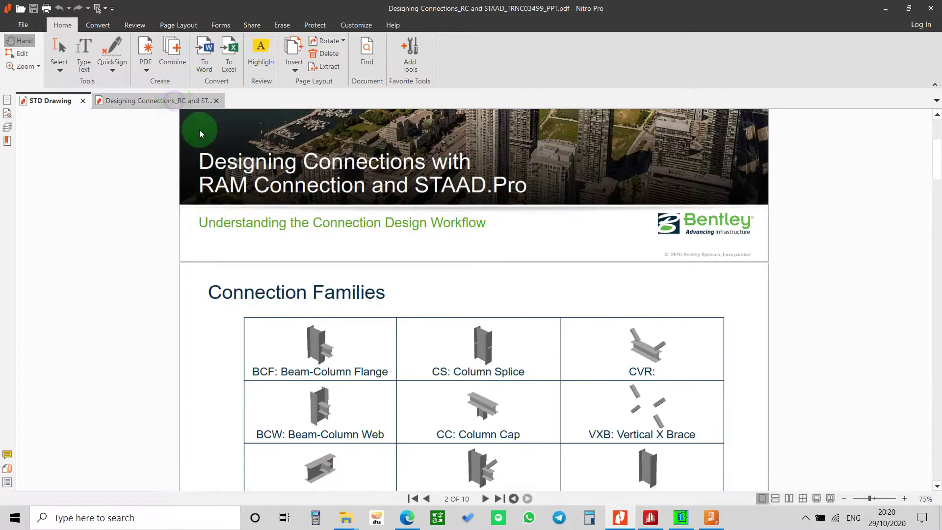
{"action": "left_click", "coordinate": [650, 518]}
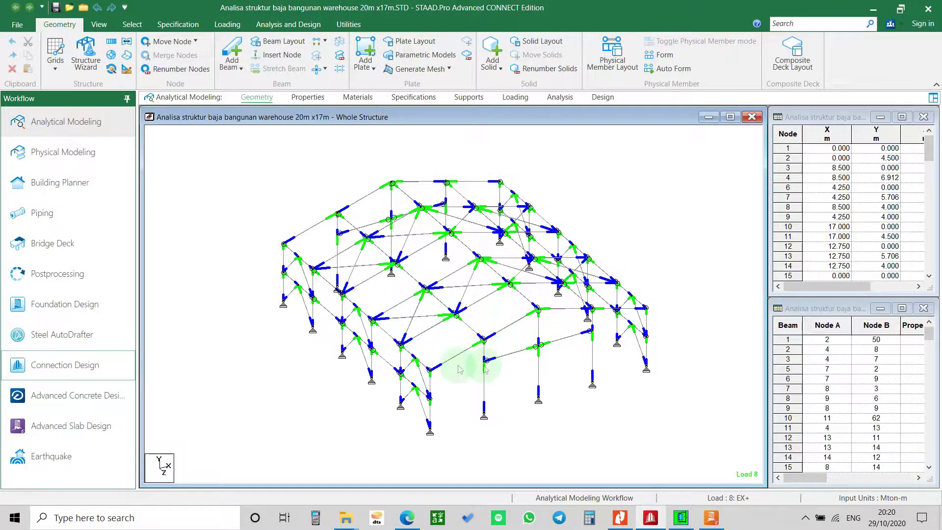
{"action": "middle_click_drag", "start_coordinate": [510, 373], "coordinate": [476, 418]}
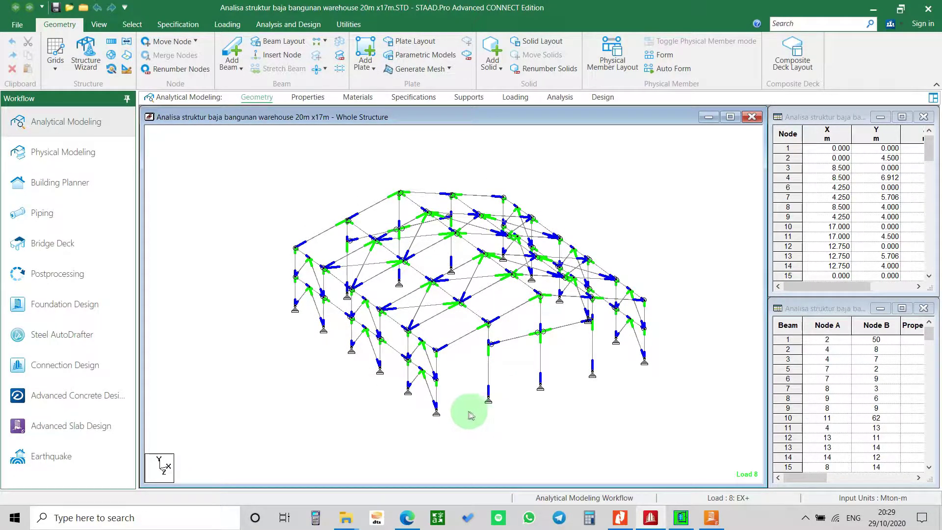
{"action": "middle_click_drag", "start_coordinate": [441, 385], "coordinate": [543, 393]}
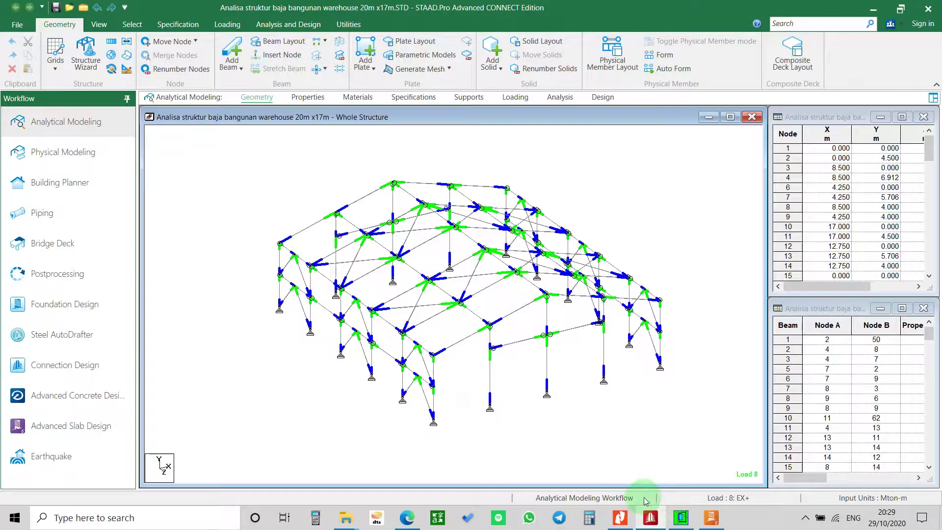
Step: Switch to the Designing Connections PDF in Nitro Pro and examine the Connection Families slide
{"action": "left_click", "coordinate": [619, 519]}
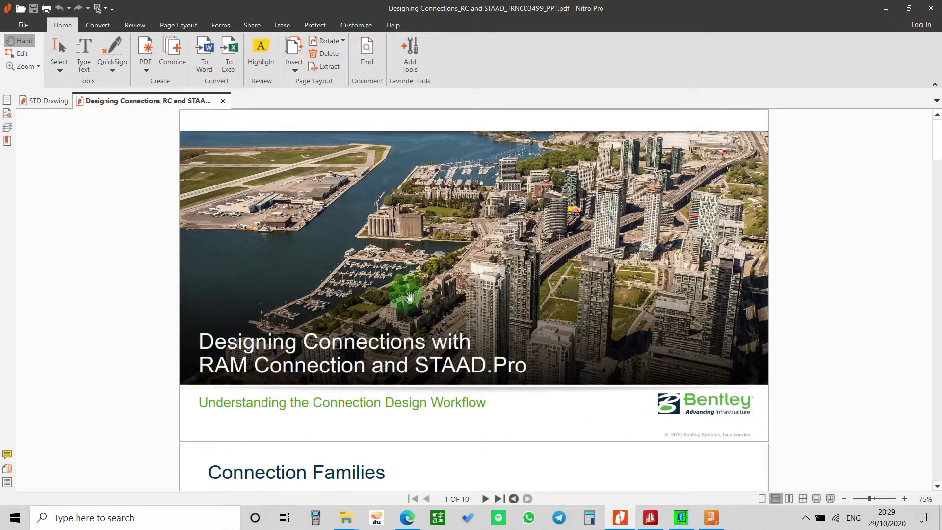
{"action": "scroll", "coordinate": [409, 307], "scroll_direction": "down", "scroll_amount": 2}
{"action": "scroll", "coordinate": [409, 313], "scroll_direction": "down", "scroll_amount": 3}
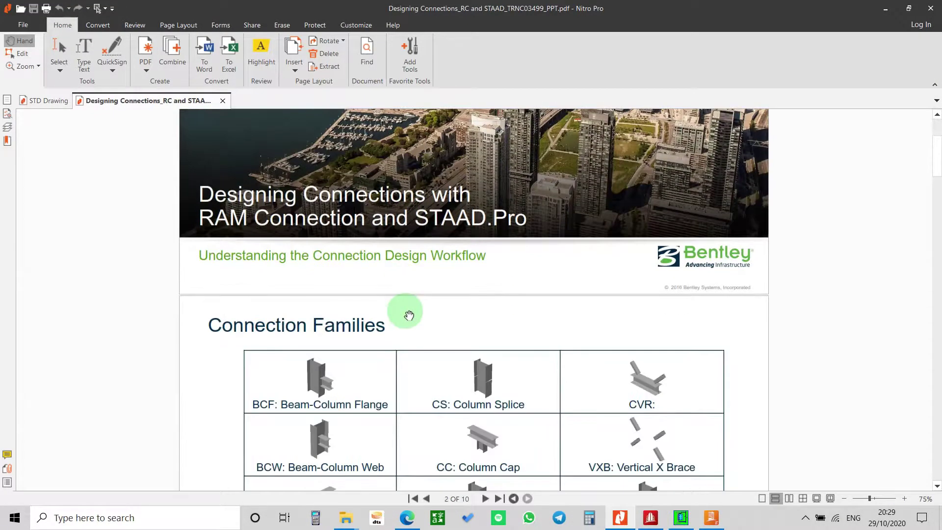
{"action": "scroll", "coordinate": [422, 316], "scroll_direction": "down", "scroll_amount": 5}
{"action": "scroll", "coordinate": [426, 318], "scroll_direction": "down", "scroll_amount": 1}
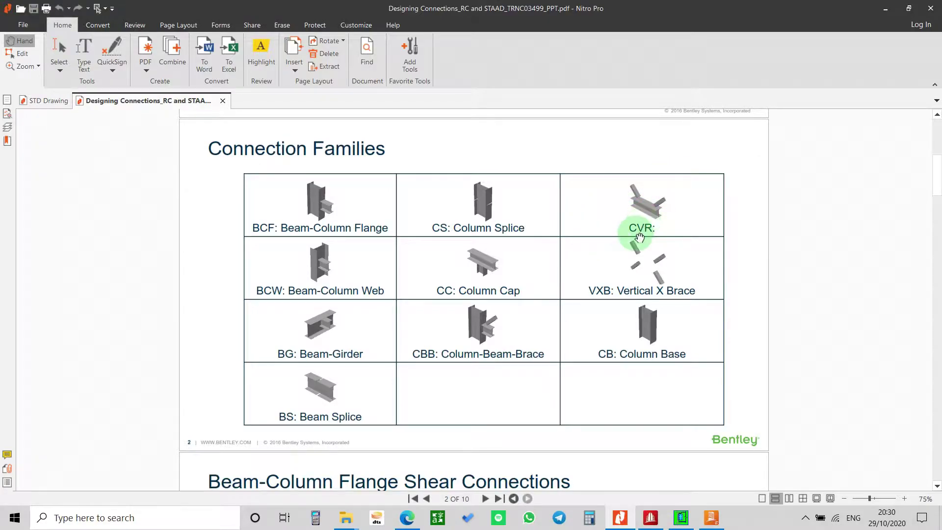
{"action": "scroll", "coordinate": [635, 240], "scroll_direction": "up", "scroll_amount": 1}
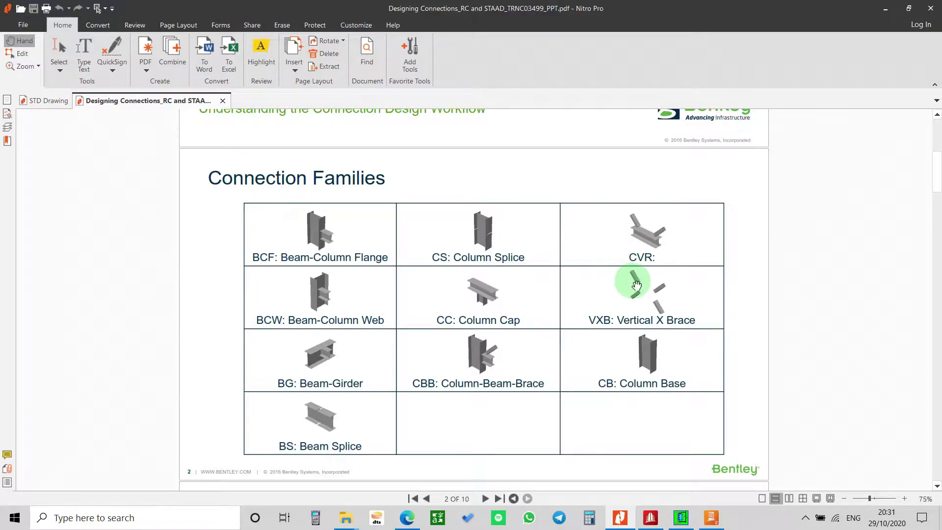
{"action": "scroll", "coordinate": [628, 284], "scroll_direction": "down", "scroll_amount": 1}
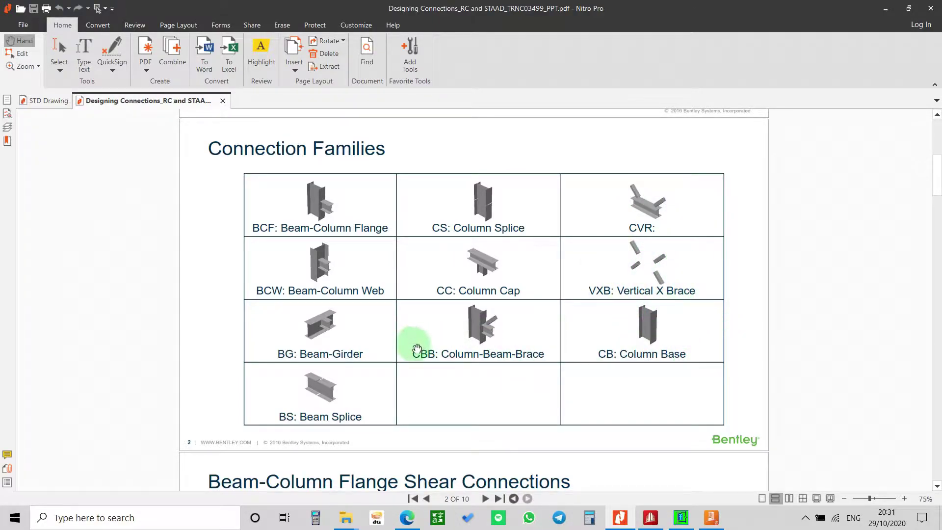
Step: Examine the Beam-Column Flange Shear Connections slide, from clip angle to bent plate and through plate types
{"action": "scroll", "coordinate": [442, 346], "scroll_direction": "down", "scroll_amount": 10}
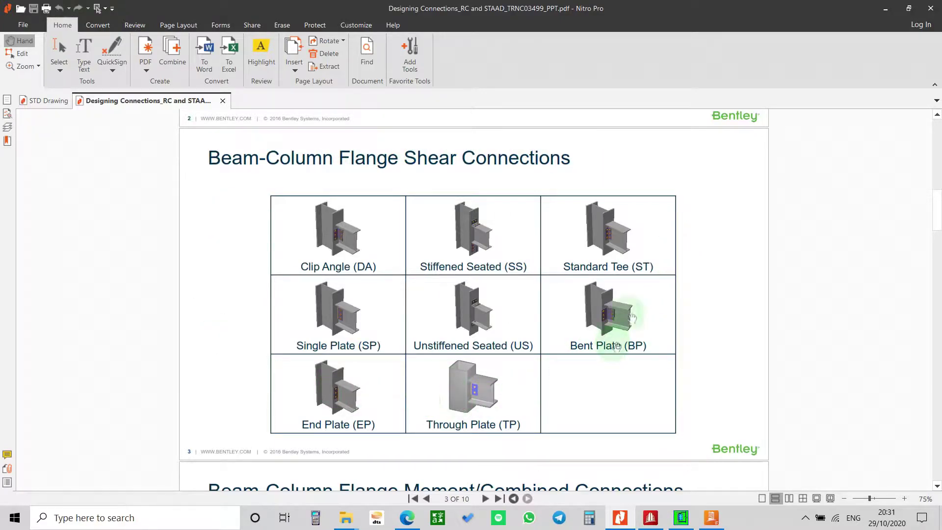
{"action": "scroll", "coordinate": [346, 292], "scroll_direction": "down", "scroll_amount": 3}
{"action": "scroll", "coordinate": [511, 442], "scroll_direction": "down", "scroll_amount": 2}
{"action": "scroll", "coordinate": [512, 412], "scroll_direction": "up", "scroll_amount": 5}
{"action": "scroll", "coordinate": [350, 388], "scroll_direction": "down", "scroll_amount": 1}
{"action": "scroll", "coordinate": [350, 388], "scroll_direction": "down", "scroll_amount": 2}
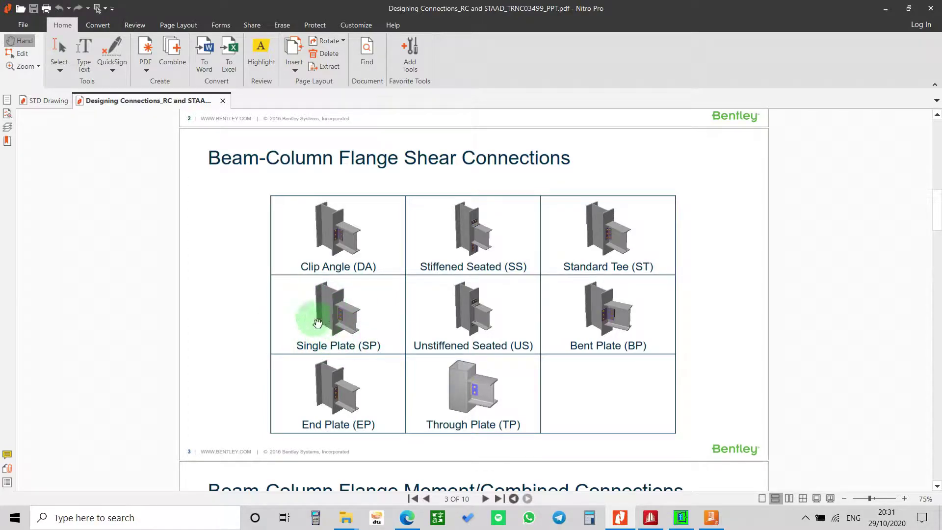
Step: Examine the Beam-Column Flange Moment/Combined Connections slide, including the flange plate and moment end plate types
{"action": "scroll", "coordinate": [358, 317], "scroll_direction": "down", "scroll_amount": 5}
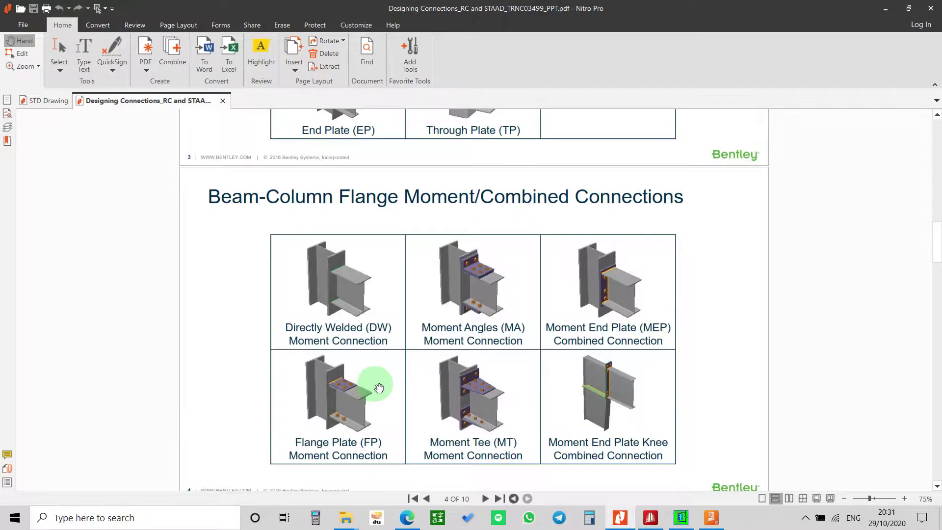
{"action": "scroll", "coordinate": [379, 388], "scroll_direction": "down", "scroll_amount": 1}
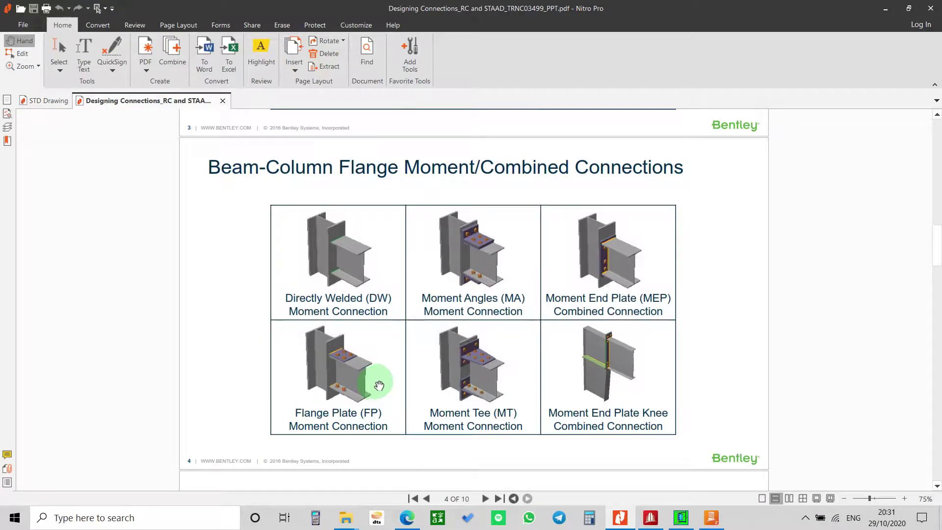
{"action": "scroll", "coordinate": [379, 385], "scroll_direction": "down", "scroll_amount": 5}
{"action": "scroll", "coordinate": [427, 362], "scroll_direction": "up", "scroll_amount": 5}
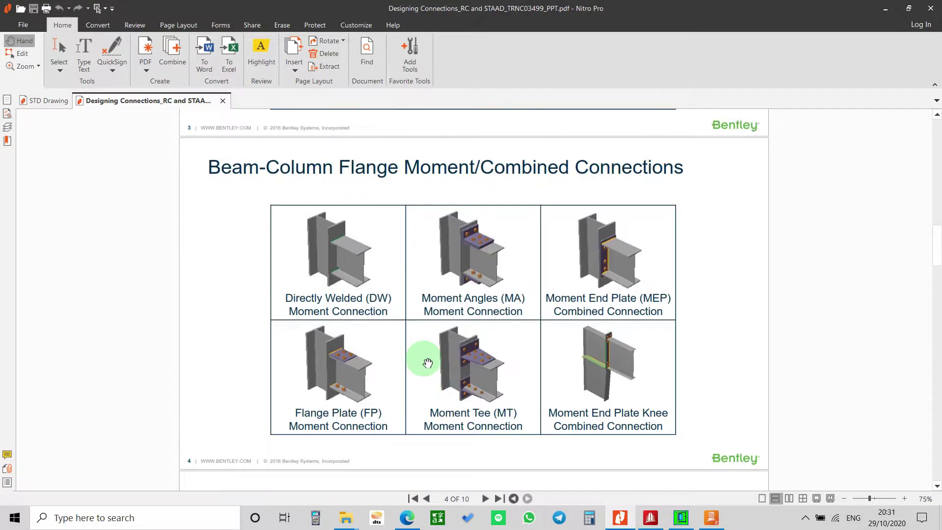
{"action": "scroll", "coordinate": [451, 378], "scroll_direction": "up", "scroll_amount": 1}
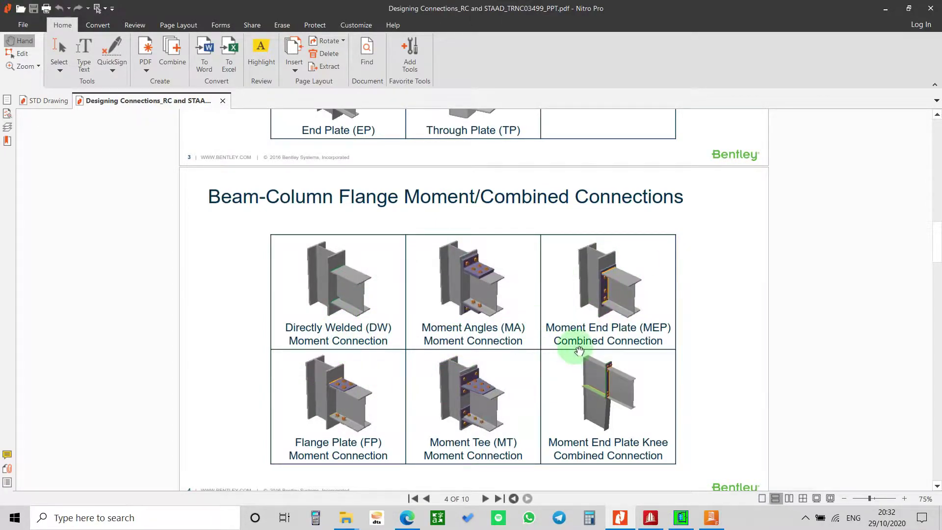
Step: Check LIMCON's new connection types, and return to Nitro Pro to examine the Beam-Column Web Shear Connections slide
{"action": "left_click", "coordinate": [682, 521]}
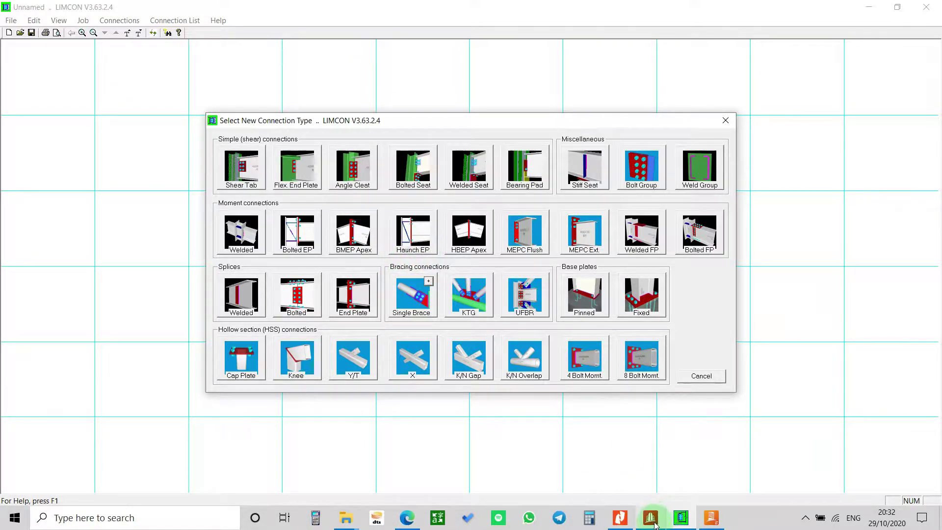
{"action": "left_click", "coordinate": [620, 518]}
{"action": "scroll", "coordinate": [560, 348], "scroll_direction": "down", "scroll_amount": 4}
{"action": "scroll", "coordinate": [509, 403], "scroll_direction": "down", "scroll_amount": 3}
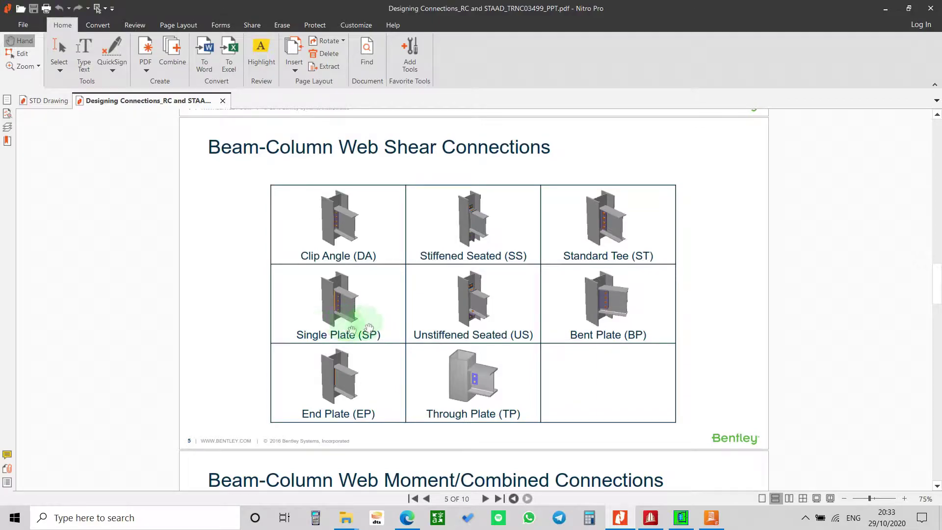
Step: Look through the slides from Beam-Column Web Moment/Combined Connections to Beam Splice and Column Splice Connections
{"action": "scroll", "coordinate": [352, 333], "scroll_direction": "down", "scroll_amount": 5}
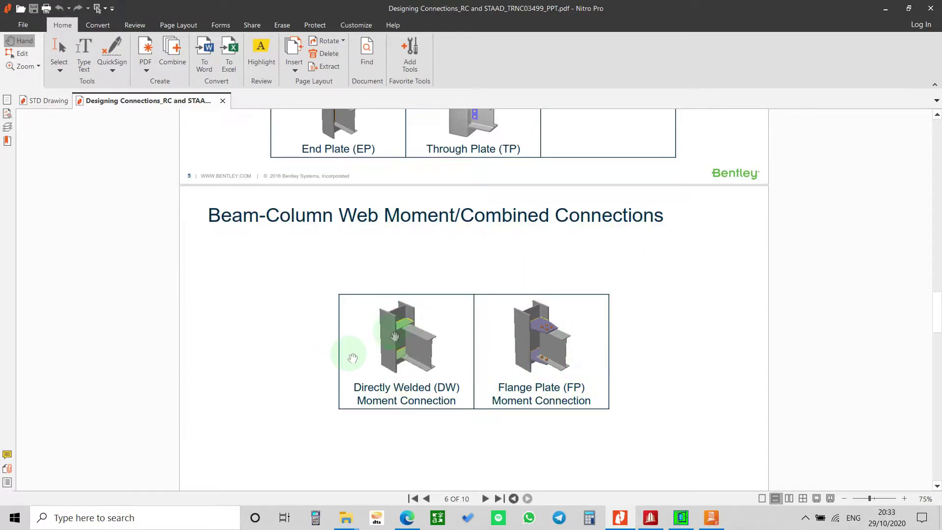
{"action": "scroll", "coordinate": [511, 381], "scroll_direction": "down", "scroll_amount": 5}
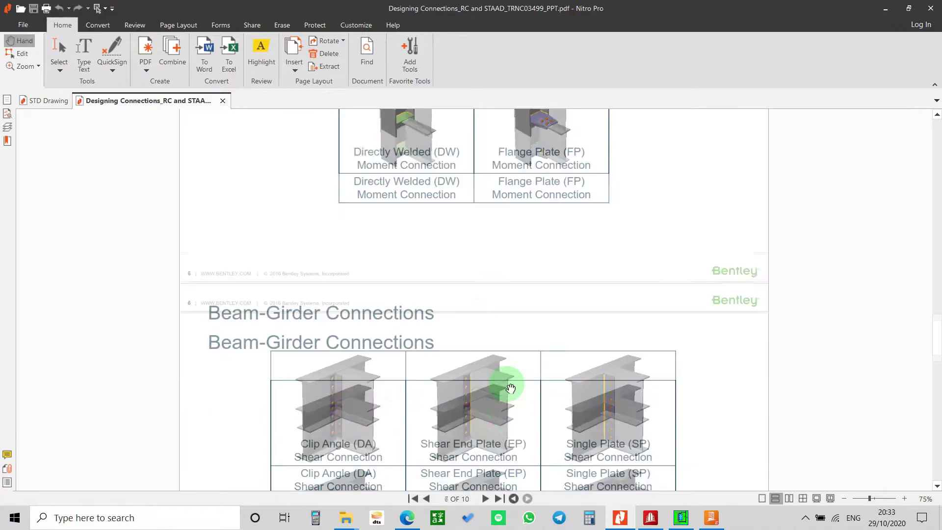
{"action": "scroll", "coordinate": [511, 387], "scroll_direction": "down", "scroll_amount": 2}
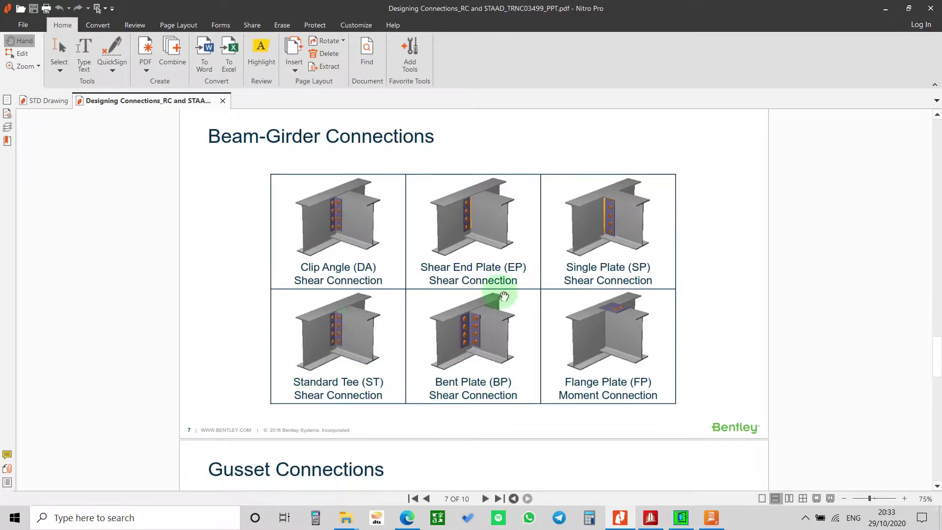
{"action": "scroll", "coordinate": [504, 296], "scroll_direction": "down", "scroll_amount": 6}
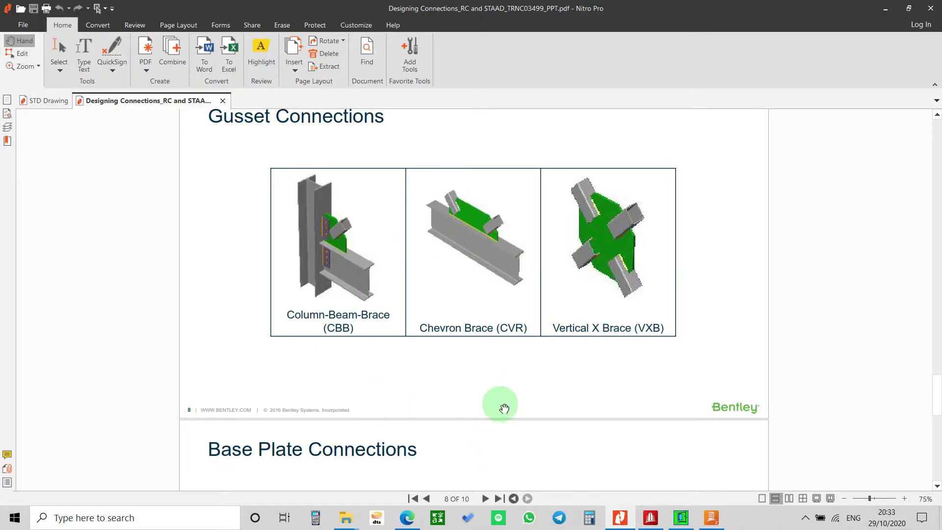
{"action": "scroll", "coordinate": [498, 405], "scroll_direction": "down", "scroll_amount": 4}
{"action": "scroll", "coordinate": [504, 408], "scroll_direction": "down", "scroll_amount": 5}
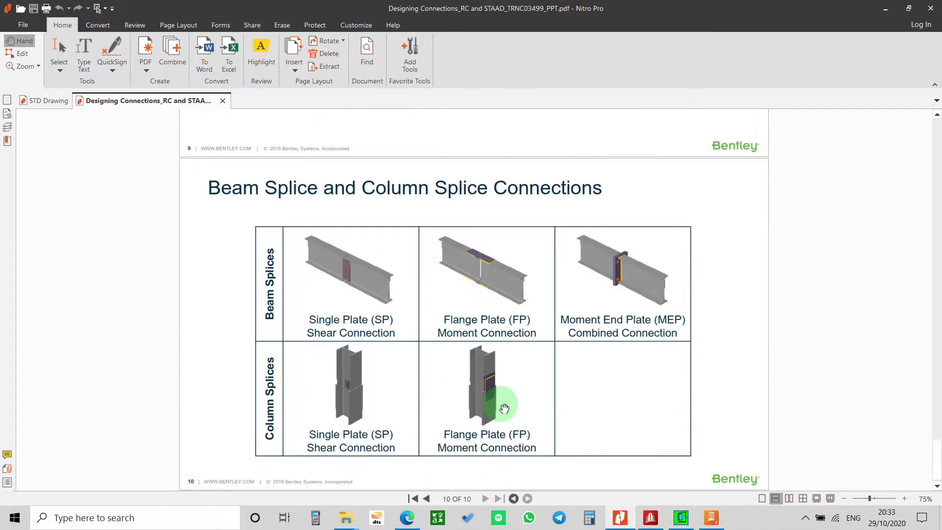
Step: Review the connection slides again, going back to the cover and forward to the Beam-Girder Connections slide
{"action": "scroll", "coordinate": [488, 422], "scroll_direction": "up", "scroll_amount": 11}
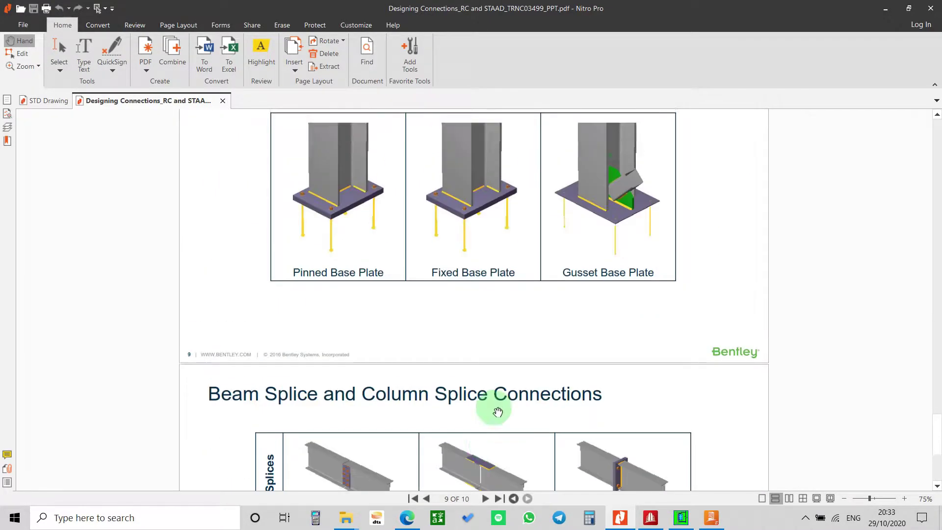
{"action": "scroll", "coordinate": [466, 404], "scroll_direction": "up", "scroll_amount": 12}
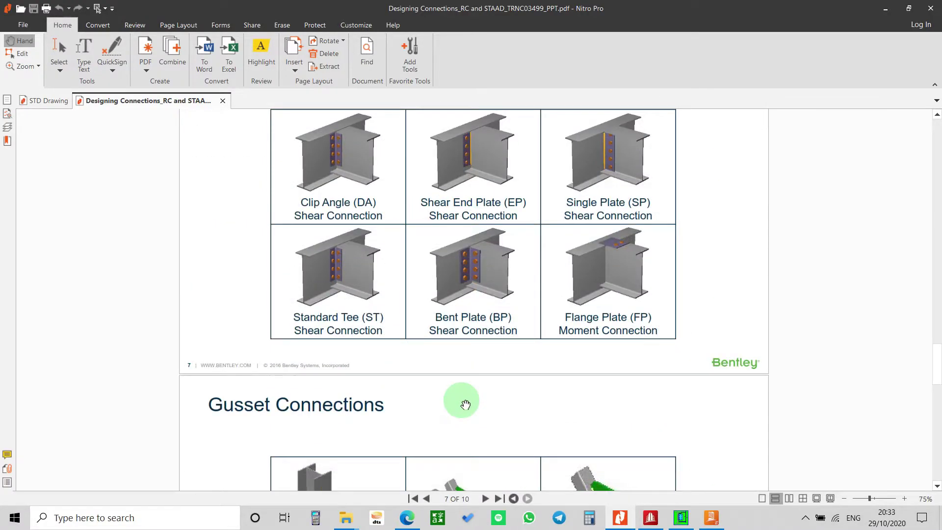
{"action": "scroll", "coordinate": [471, 406], "scroll_direction": "up", "scroll_amount": 14}
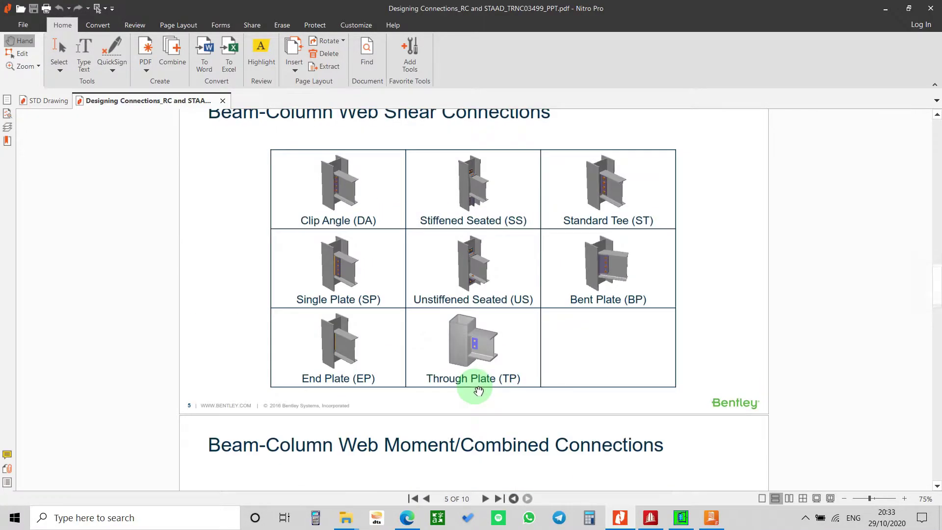
{"action": "scroll", "coordinate": [478, 387], "scroll_direction": "up", "scroll_amount": 11}
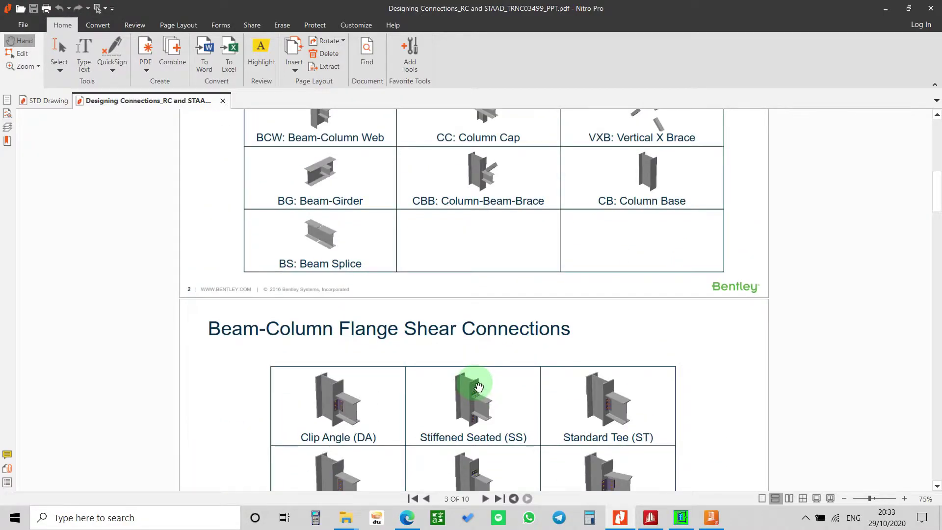
{"action": "scroll", "coordinate": [480, 378], "scroll_direction": "down", "scroll_amount": 3}
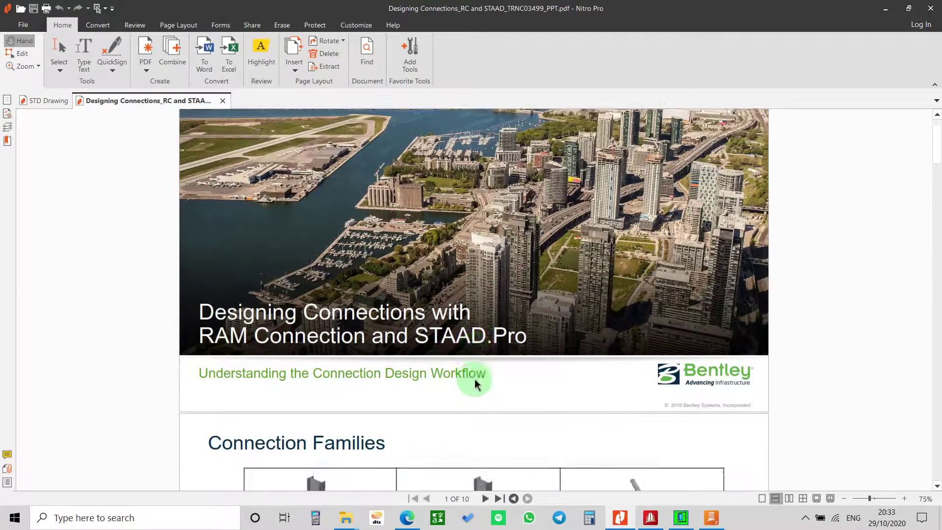
{"action": "scroll", "coordinate": [539, 375], "scroll_direction": "down", "scroll_amount": 15}
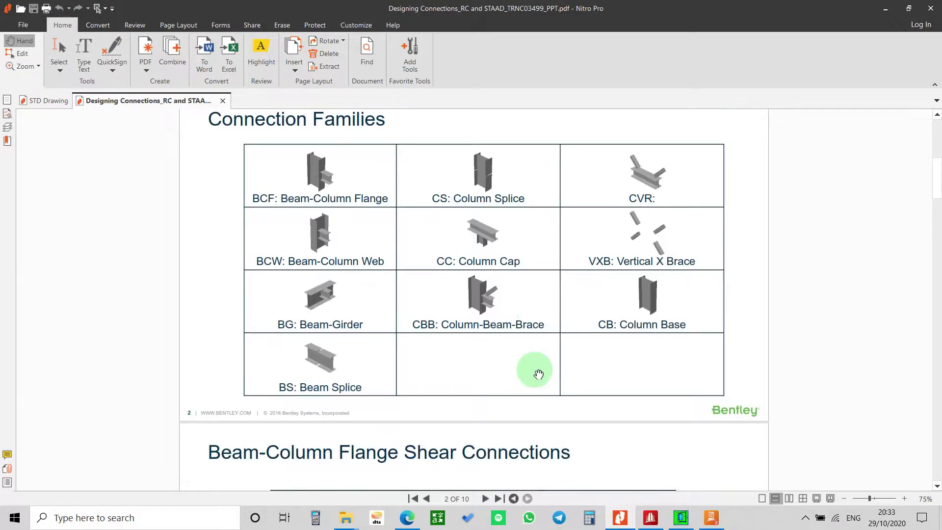
{"action": "scroll", "coordinate": [539, 375], "scroll_direction": "down", "scroll_amount": 18}
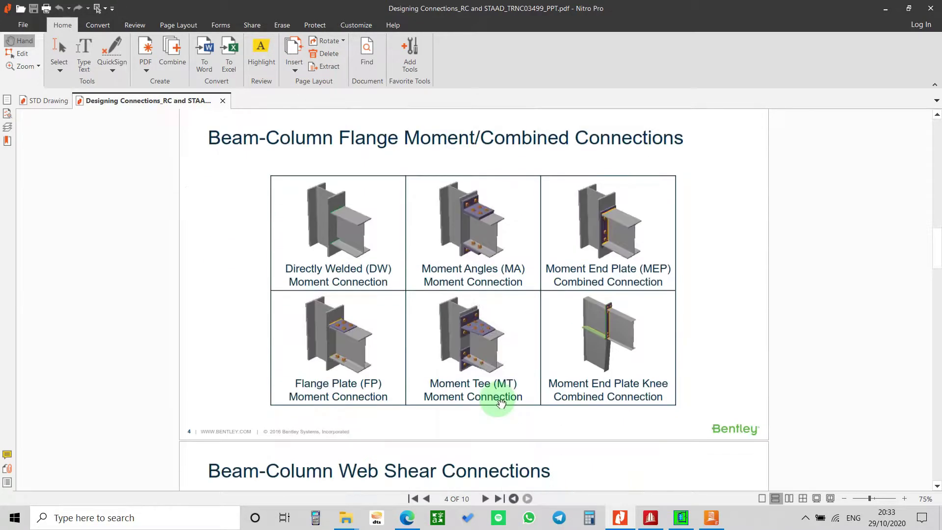
{"action": "scroll", "coordinate": [500, 402], "scroll_direction": "down", "scroll_amount": 18}
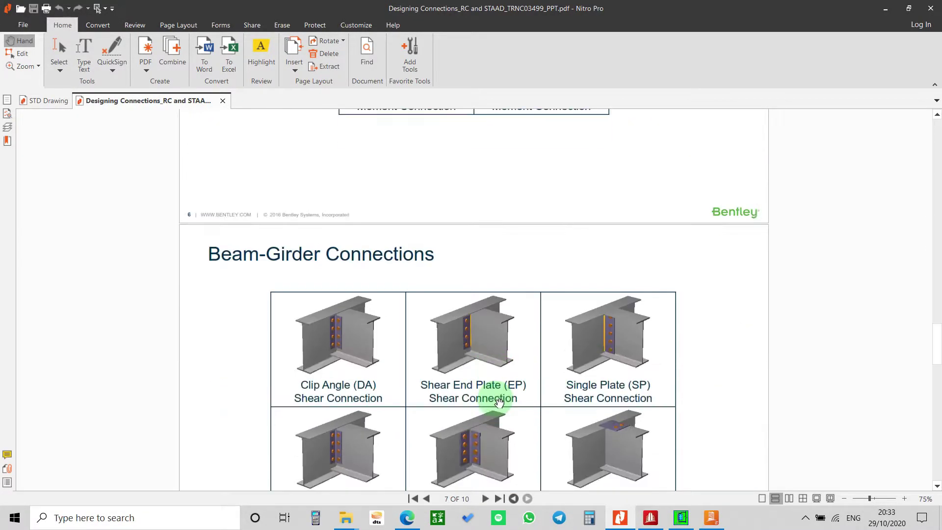
Step: Look through the remaining slides up to Beam Splice and Column Splice Connections, and return to the STAAD.Pro warehouse model
{"action": "scroll", "coordinate": [497, 403], "scroll_direction": "down", "scroll_amount": 7}
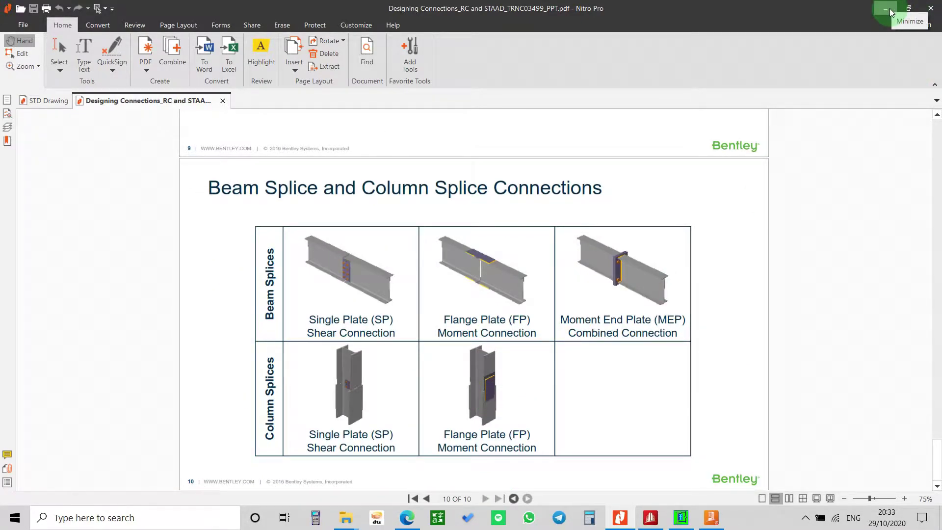
{"action": "left_click", "coordinate": [890, 8]}
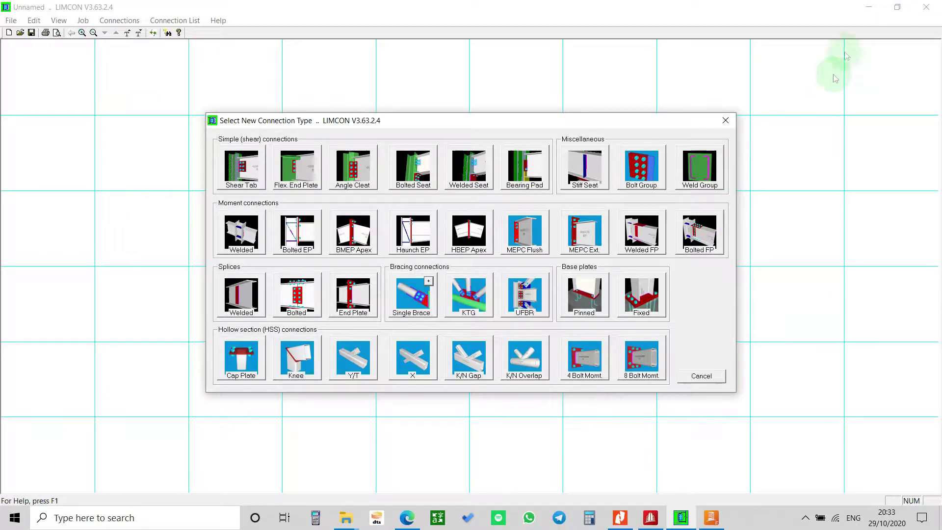
{"action": "left_click", "coordinate": [649, 519]}
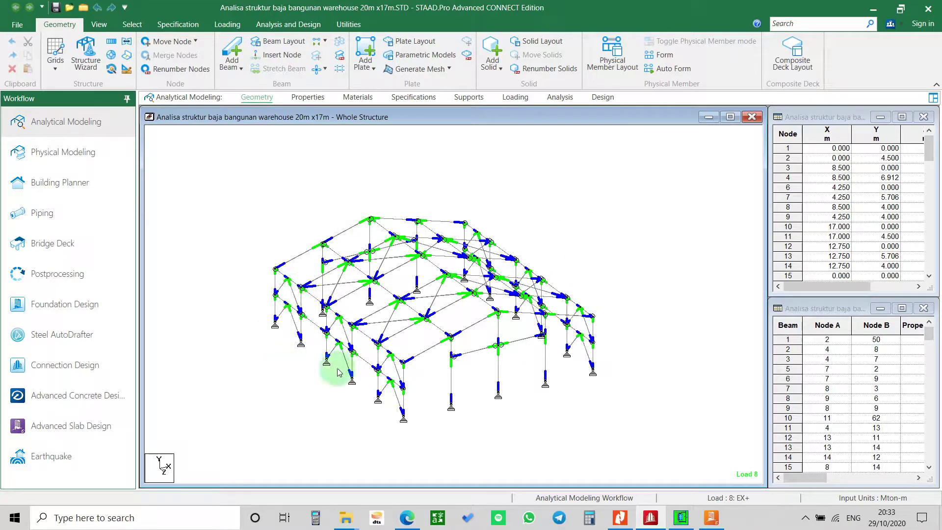
Step: Check the YouTube tutorial page for the 20 m x 17 m warehouse analysis, and return to the STAAD.Pro model
{"action": "scroll", "coordinate": [420, 389], "scroll_direction": "up", "scroll_amount": 1}
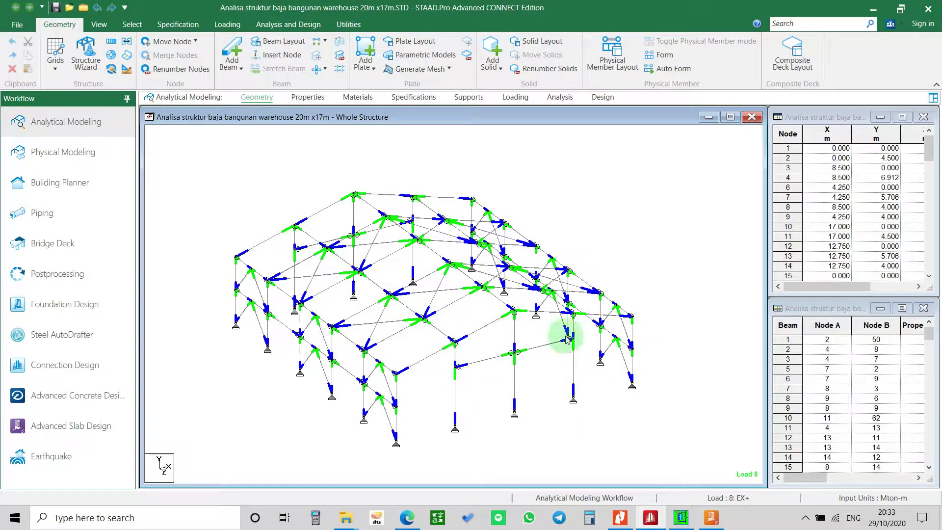
{"action": "left_click", "coordinate": [418, 520]}
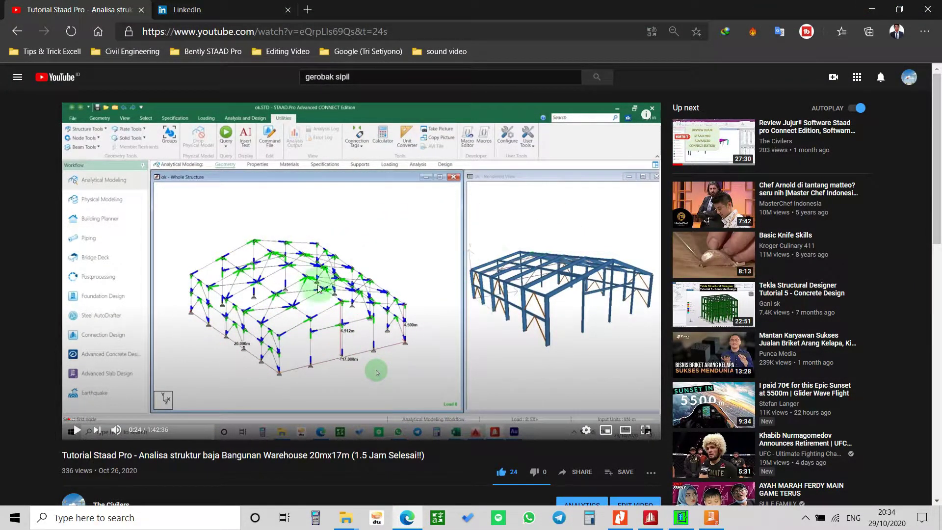
{"action": "left_click", "coordinate": [867, 7]}
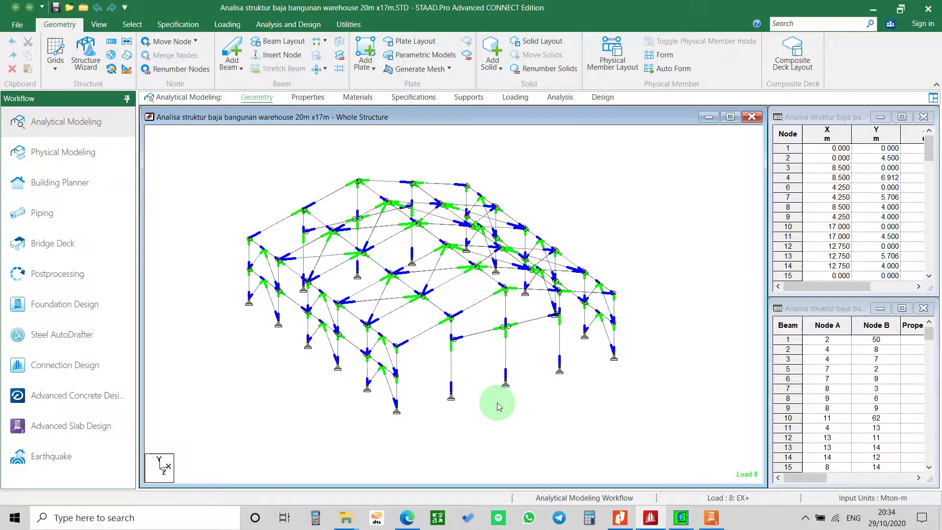
Step: Delete the lower diagonal braces standing on the column bases in both long side walls of the warehouse
{"action": "middle_click_drag", "start_coordinate": [503, 390], "coordinate": [500, 406]}
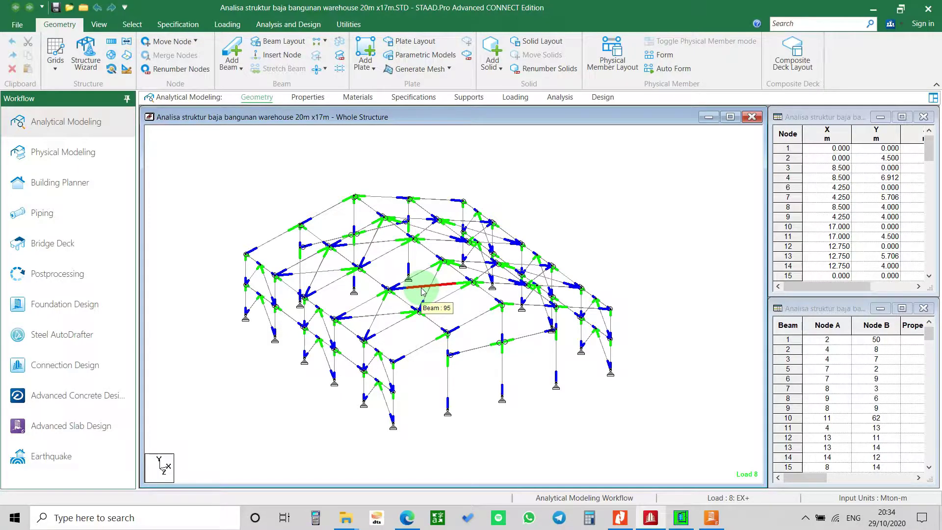
{"action": "scroll", "coordinate": [417, 339], "scroll_direction": "up", "scroll_amount": 2}
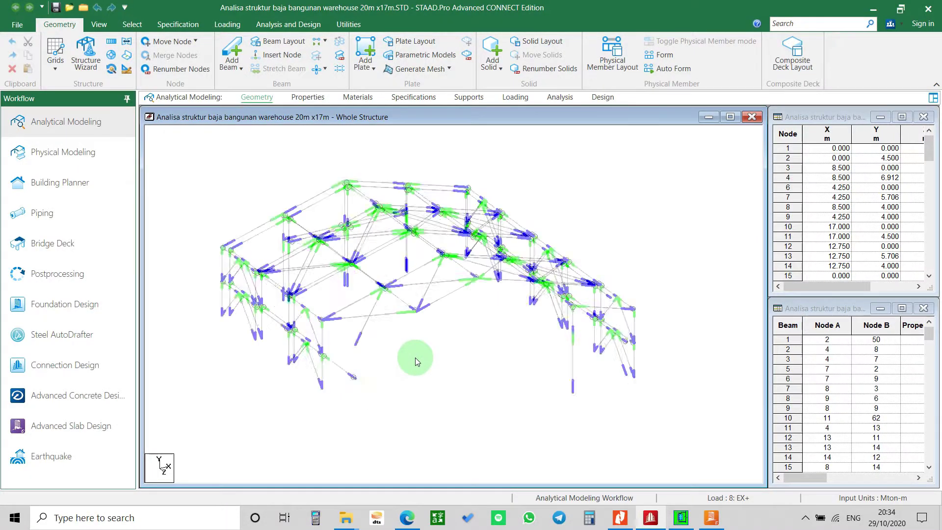
{"action": "middle_click_drag", "start_coordinate": [384, 393], "coordinate": [435, 358]}
{"action": "left_click", "coordinate": [398, 377]}
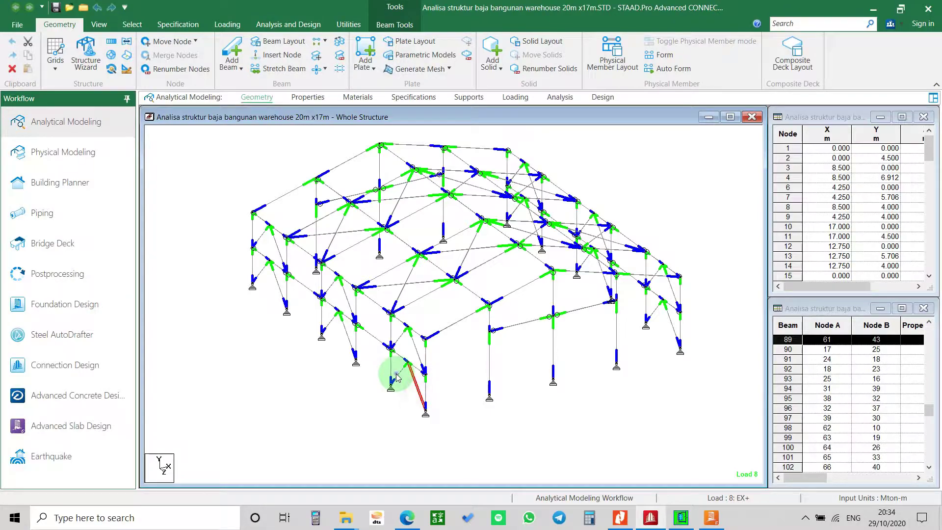
{"action": "left_click", "coordinate": [330, 322], "text": "ctrl"}
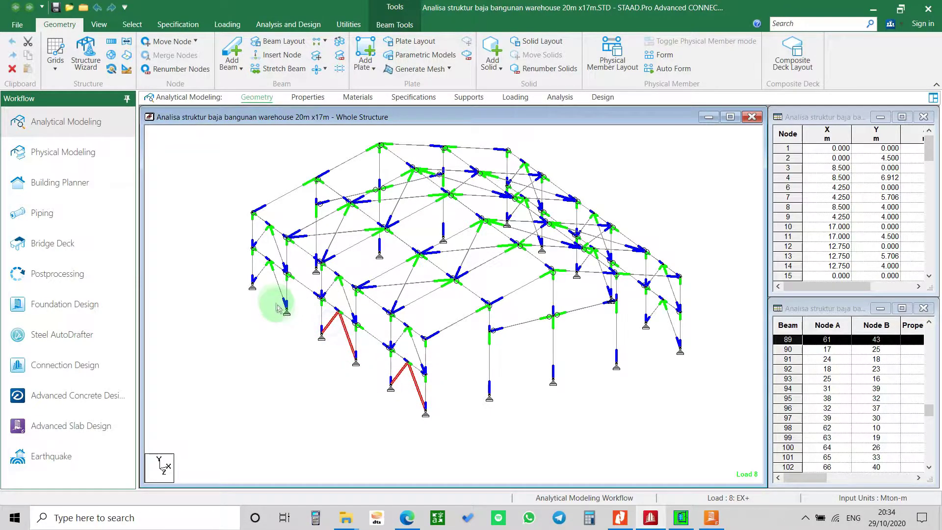
{"action": "key", "text": "Left"}
{"action": "key", "text": "Left"}
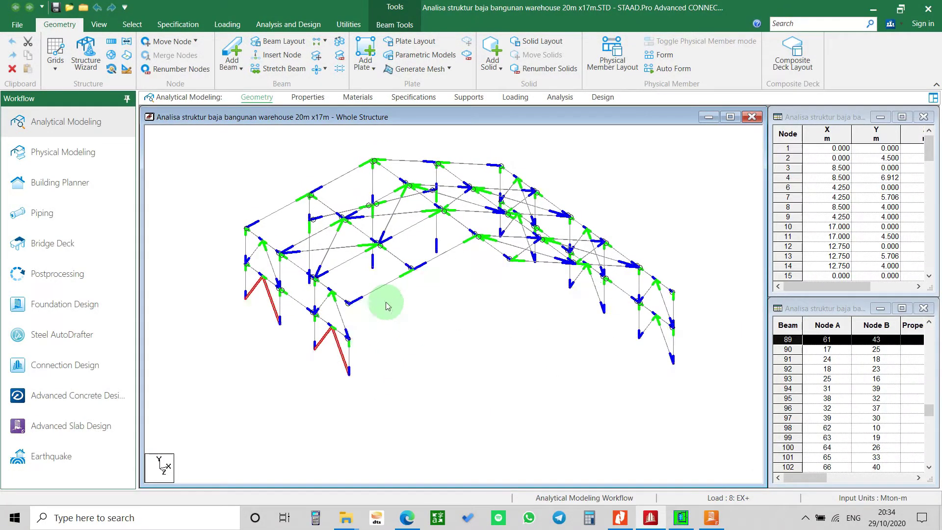
{"action": "key", "text": "Left"}
{"action": "key", "text": "Left"}
{"action": "key", "text": "Left"}
{"action": "key", "text": "Left"}
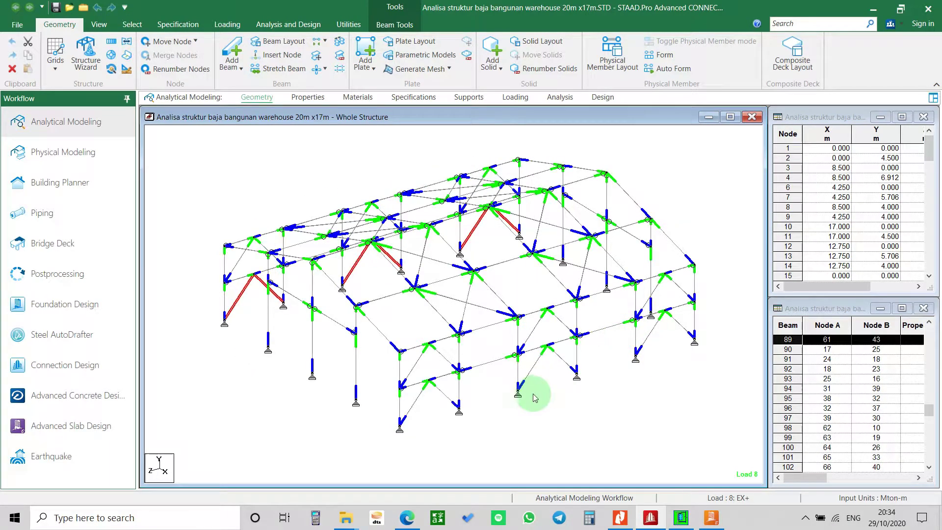
{"action": "left_click", "coordinate": [439, 391], "text": "ctrl"}
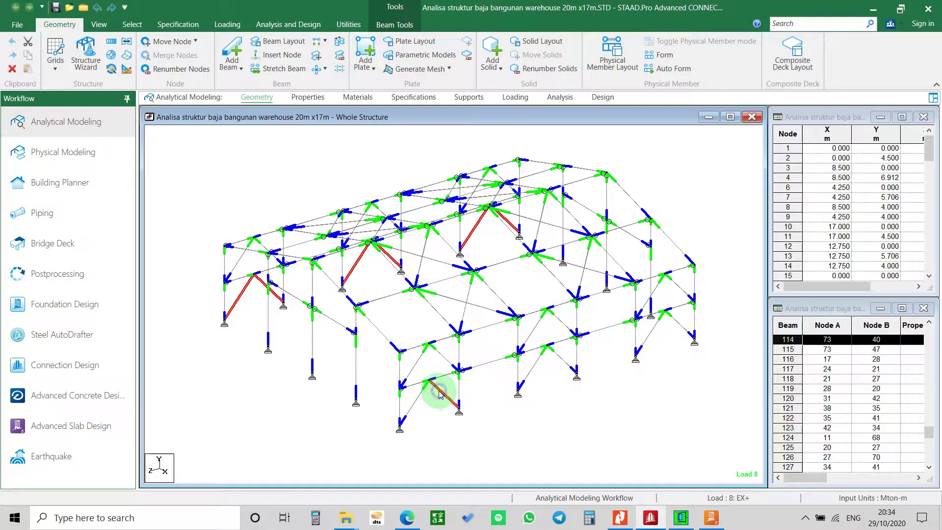
{"action": "left_click", "coordinate": [417, 403], "text": "ctrl"}
{"action": "left_click", "coordinate": [534, 367], "text": "ctrl"}
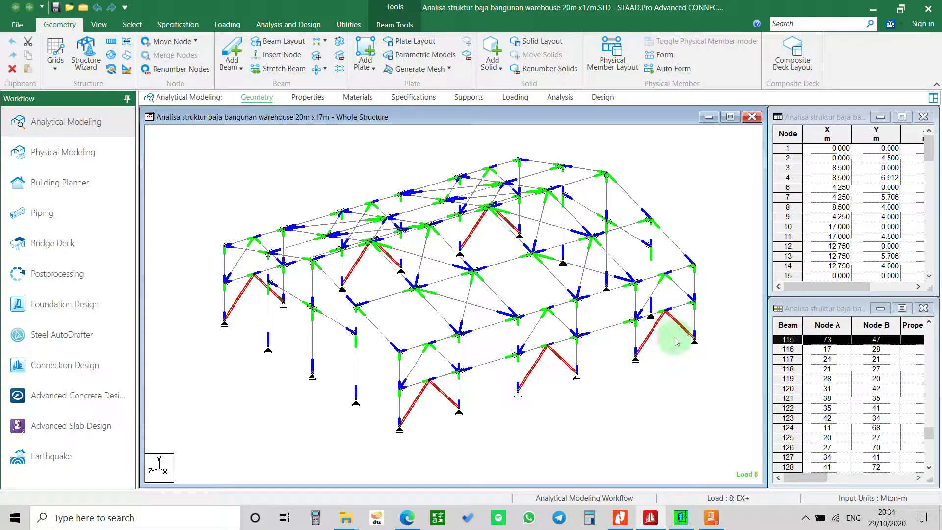
{"action": "key", "text": "Delete"}
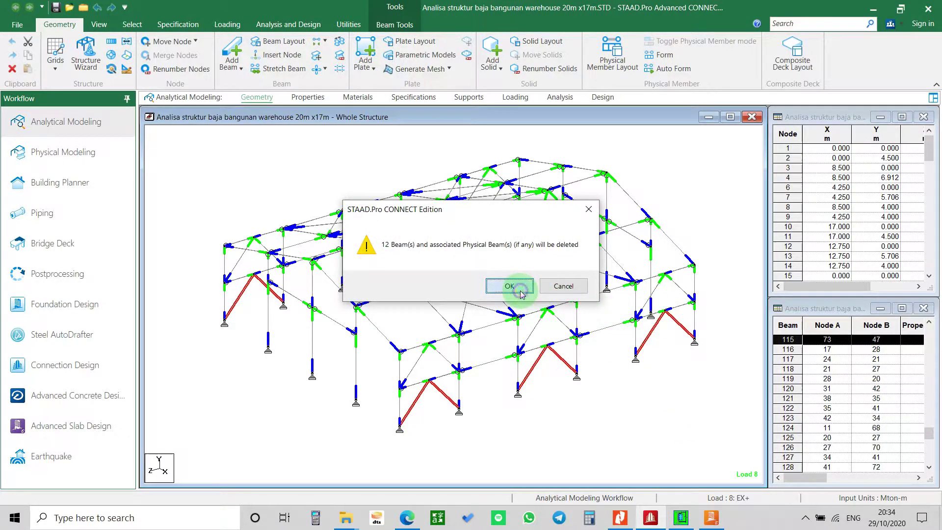
{"action": "left_click", "coordinate": [521, 293]}
Step: Examine the horizontal side-wall members between the columns above the deleted braces
{"action": "left_click", "coordinate": [439, 377]}
{"action": "left_click", "coordinate": [418, 388]}
{"action": "left_click", "coordinate": [420, 387]}
{"action": "left_click", "coordinate": [422, 387]}
{"action": "left_click", "coordinate": [406, 378]}
{"action": "left_click", "coordinate": [441, 378], "text": "ctrl"}
{"action": "left_click", "coordinate": [422, 386]}
{"action": "left_click", "coordinate": [422, 386]}
{"action": "scroll", "coordinate": [420, 393], "scroll_direction": "up", "scroll_amount": 1}
{"action": "left_click", "coordinate": [421, 392]}
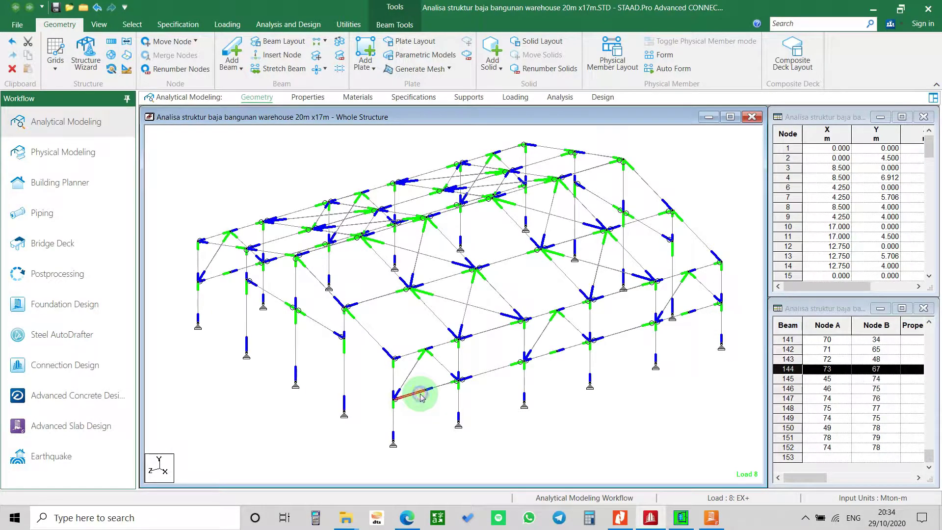
{"action": "left_click", "coordinate": [434, 383]}
{"action": "left_click", "coordinate": [565, 346]}
{"action": "left_click", "coordinate": [611, 344]}
{"action": "middle_click_drag", "start_coordinate": [608, 349], "coordinate": [563, 128]}
Step: Run the structural analysis with the empty load cases included, and close the report while staying in modeling mode
{"action": "left_click", "coordinate": [560, 97]}
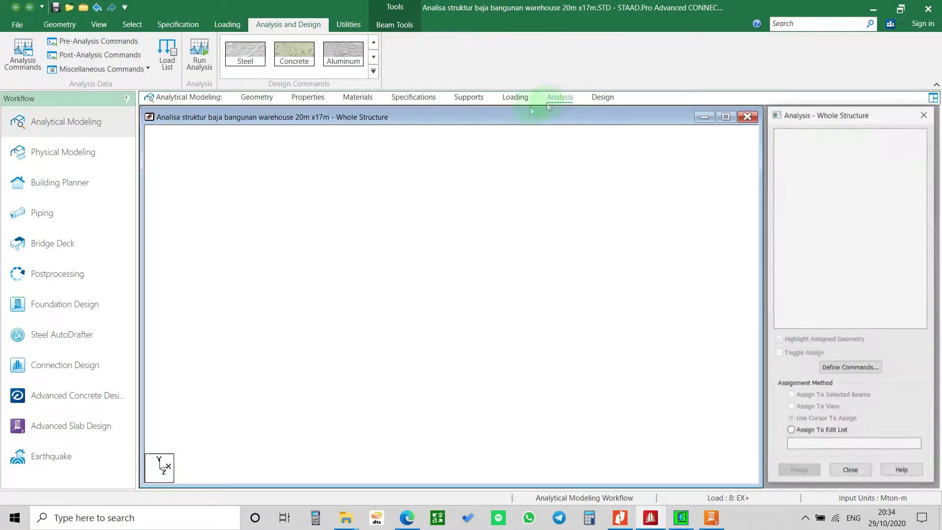
{"action": "left_click", "coordinate": [199, 56]}
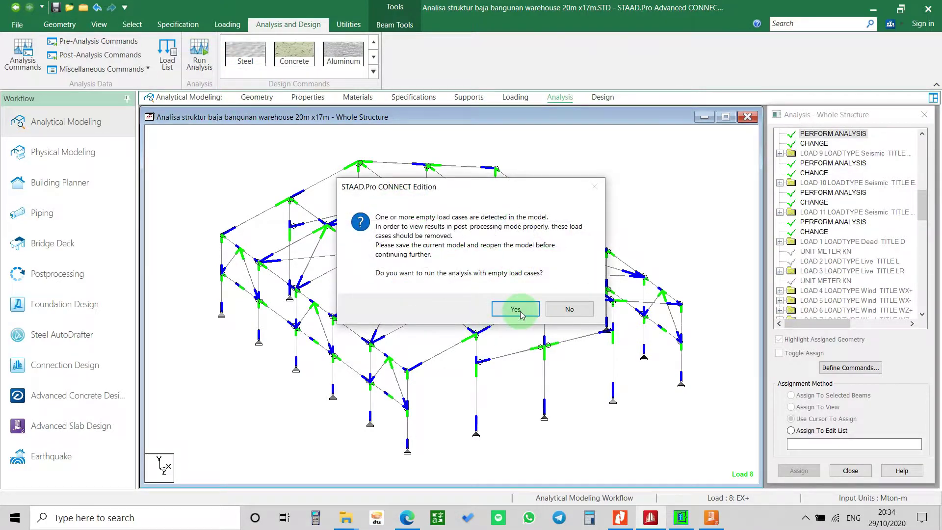
{"action": "left_click", "coordinate": [503, 314]}
{"action": "left_click", "coordinate": [452, 378]}
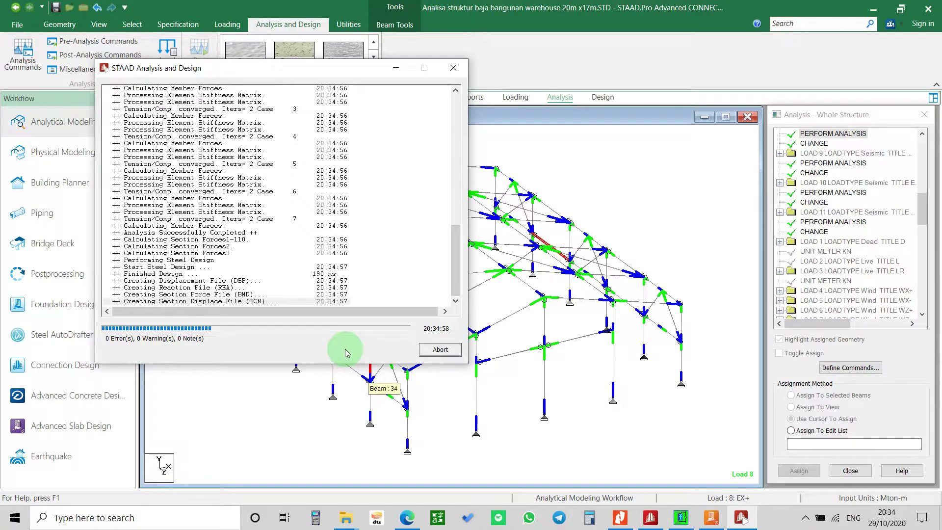
{"action": "left_click", "coordinate": [440, 349]}
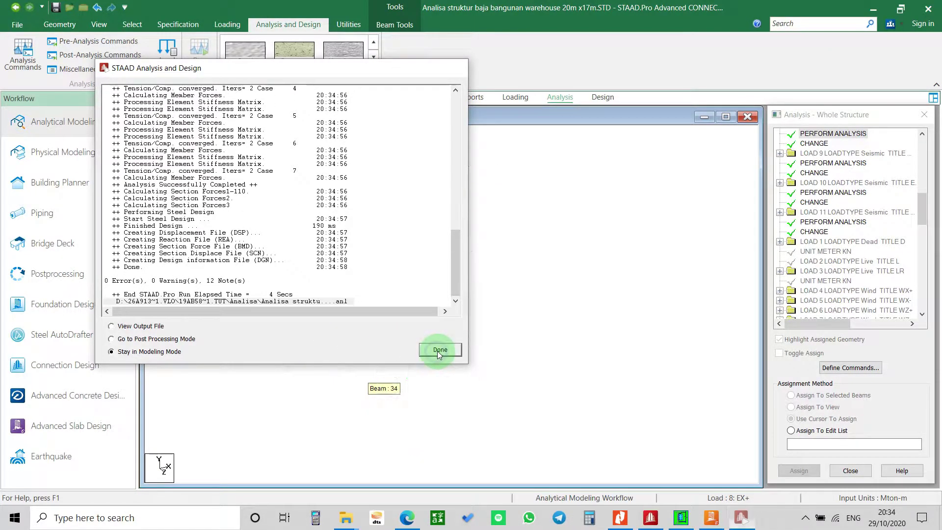
Step: Show the postprocessing results for all load cases, and turn off the displacement diagram
{"action": "left_click", "coordinate": [96, 283]}
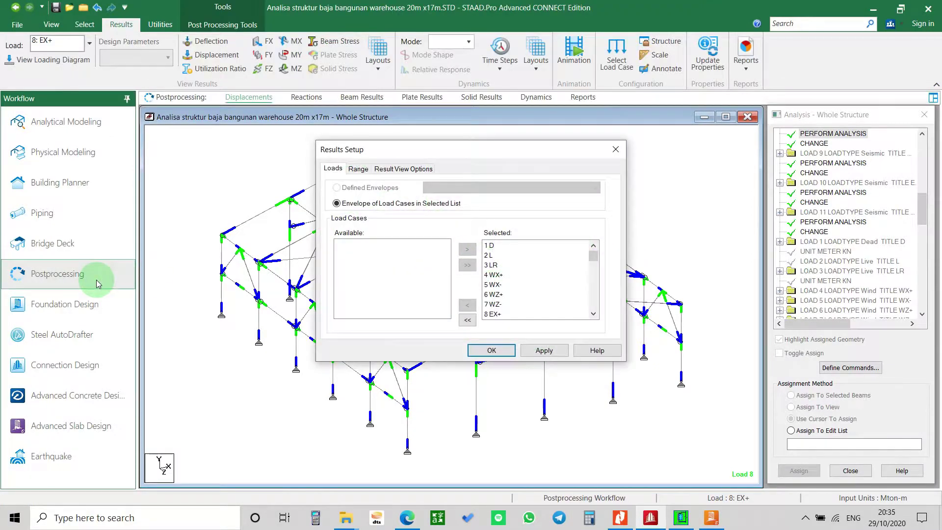
{"action": "left_click", "coordinate": [492, 350]}
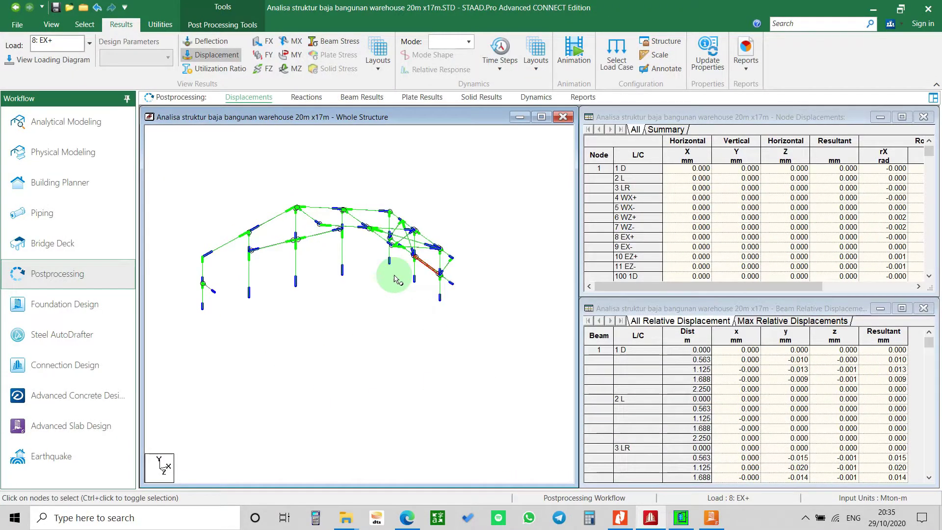
{"action": "scroll", "coordinate": [432, 304], "scroll_direction": "up", "scroll_amount": 3}
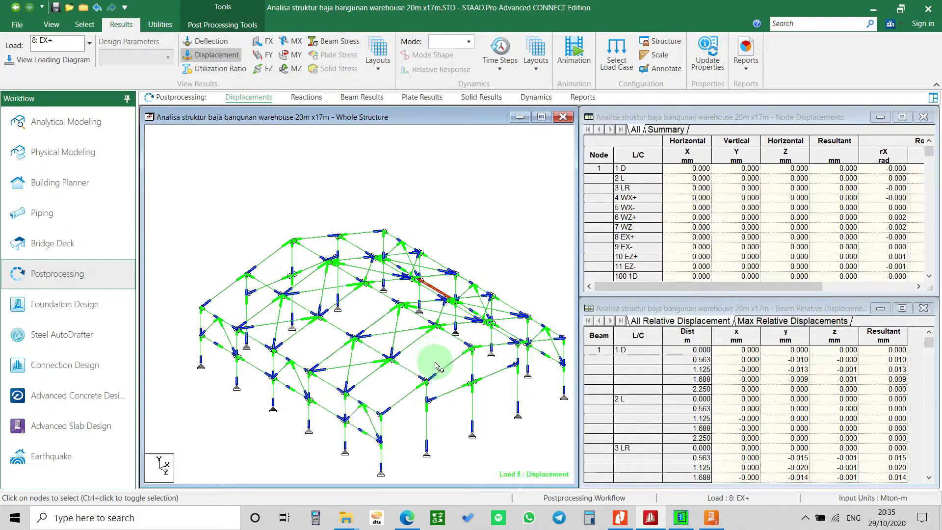
{"action": "left_click", "coordinate": [212, 54]}
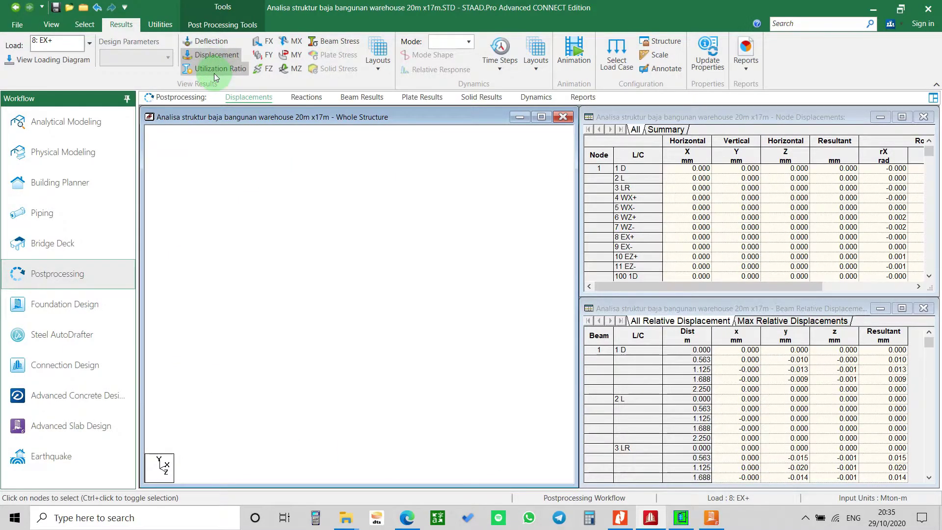
Step: Enter the Connection Design workflow, and close the RAM Connection material validation report and the chat notification
{"action": "left_click", "coordinate": [78, 374]}
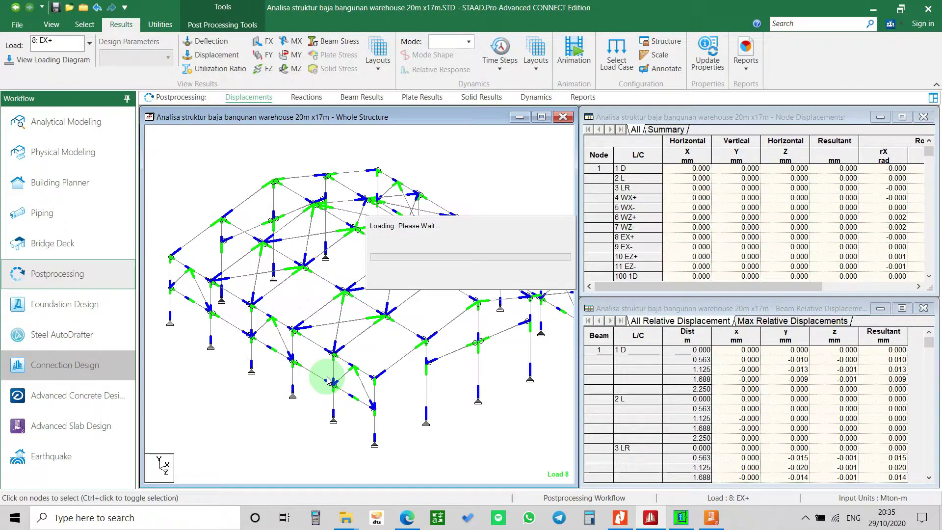
{"action": "left_click_drag", "start_coordinate": [406, 142], "coordinate": [350, 130]}
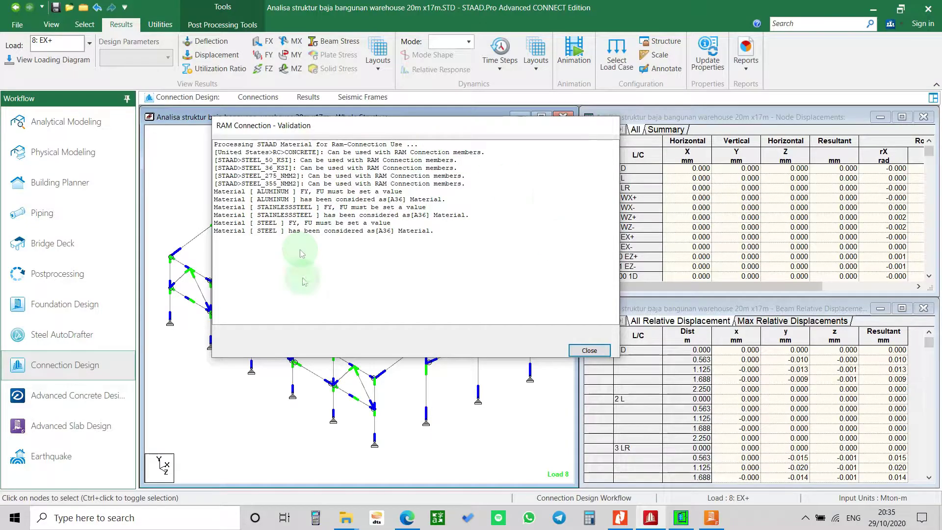
{"action": "left_click", "coordinate": [589, 350]}
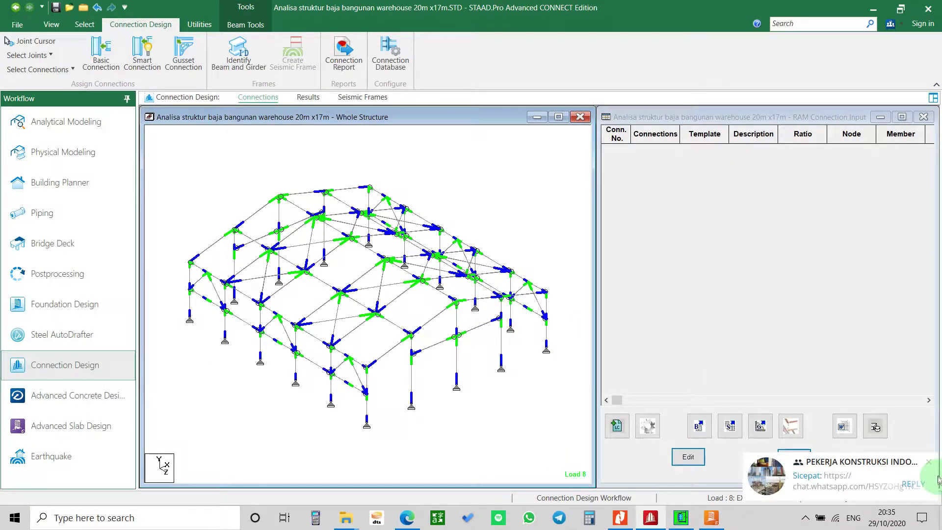
{"action": "left_click", "coordinate": [929, 462]}
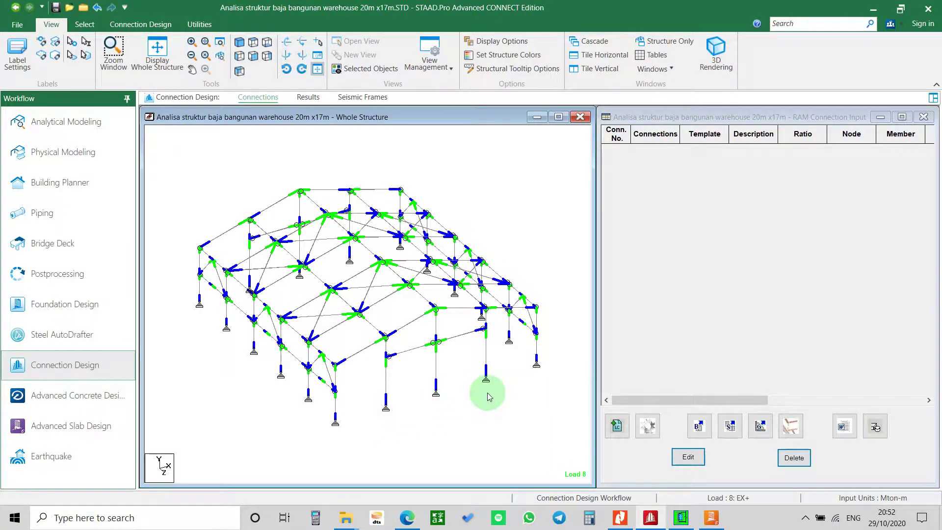
{"action": "middle_click_drag", "start_coordinate": [501, 409], "coordinate": [503, 412]}
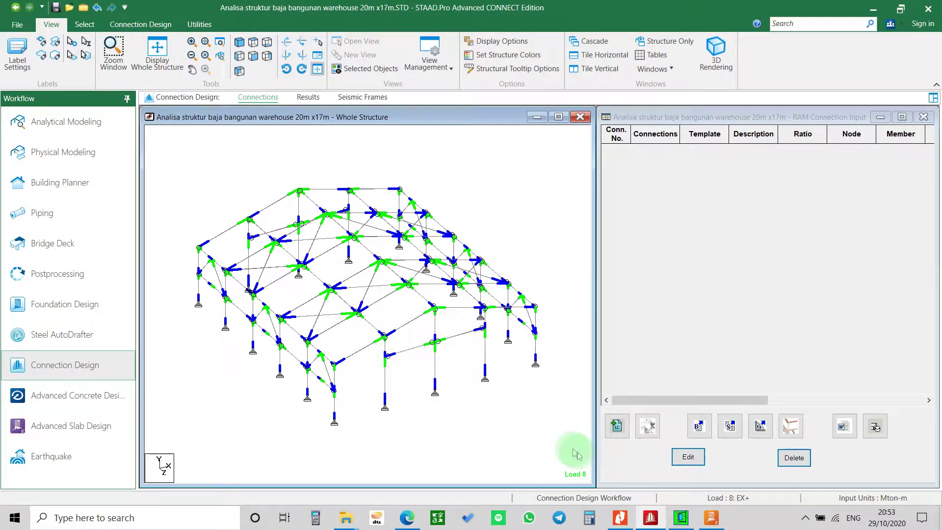
Step: Include the load combinations 100 to 127 in the load envelope, leaving out the 200-series combinations
{"action": "left_click", "coordinate": [617, 425]}
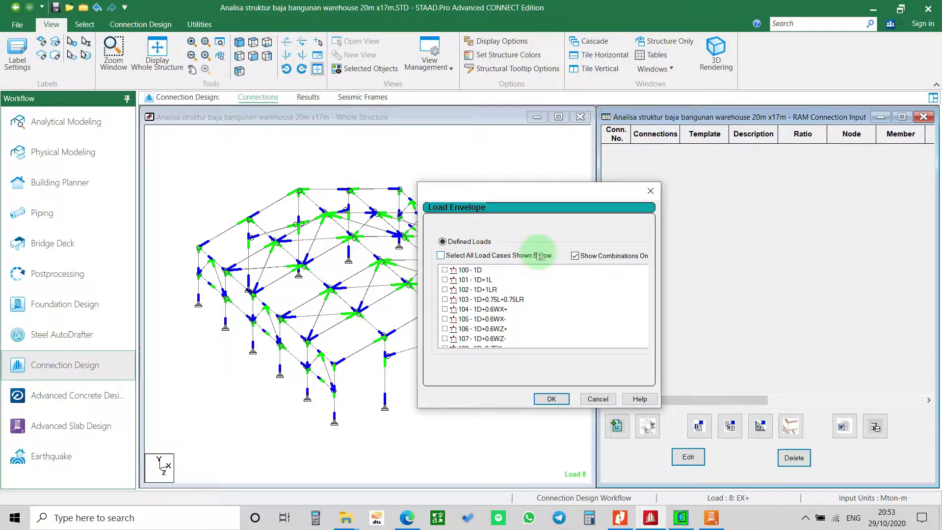
{"action": "scroll", "coordinate": [576, 304], "scroll_direction": "down", "scroll_amount": 2}
{"action": "scroll", "coordinate": [550, 300], "scroll_direction": "down", "scroll_amount": 3}
{"action": "scroll", "coordinate": [539, 299], "scroll_direction": "down", "scroll_amount": 1}
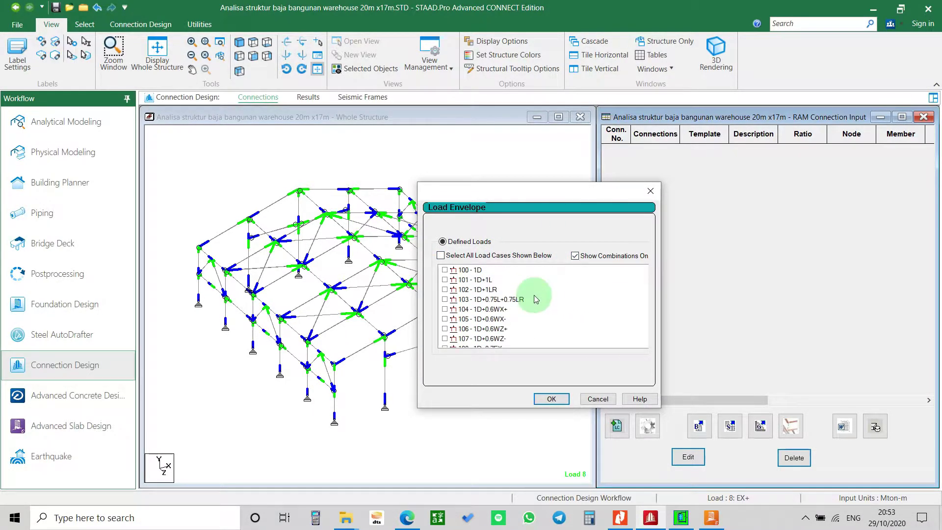
{"action": "scroll", "coordinate": [471, 311], "scroll_direction": "down", "scroll_amount": 20}
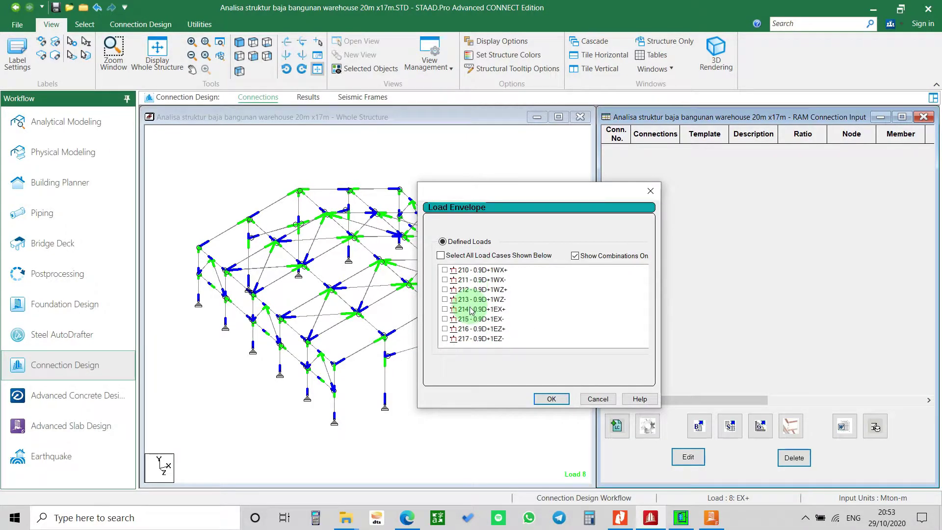
{"action": "scroll", "coordinate": [471, 310], "scroll_direction": "up", "scroll_amount": 20}
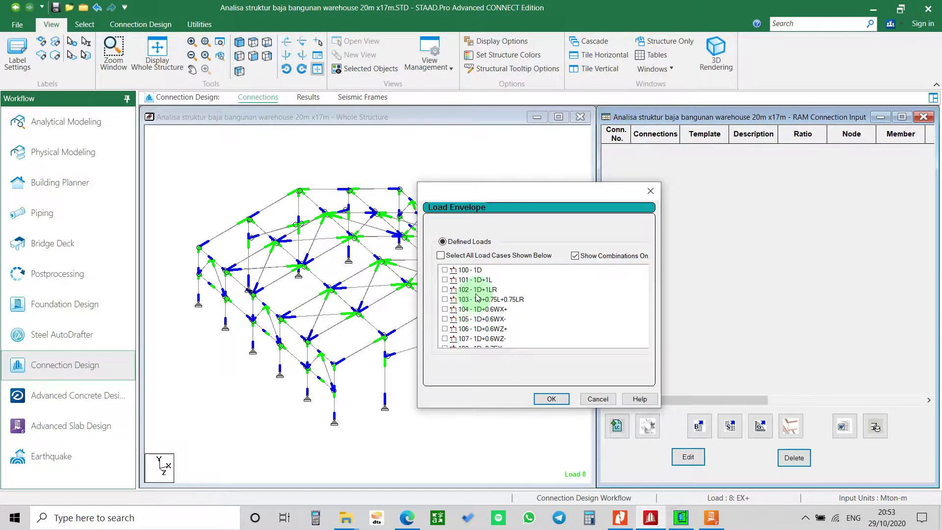
{"action": "scroll", "coordinate": [480, 294], "scroll_direction": "down", "scroll_amount": 4}
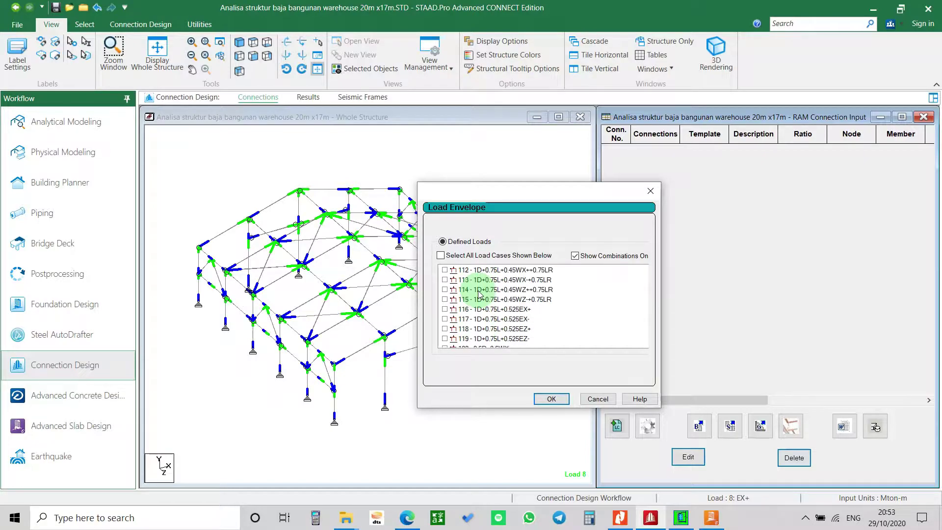
{"action": "scroll", "coordinate": [489, 310], "scroll_direction": "up", "scroll_amount": 4}
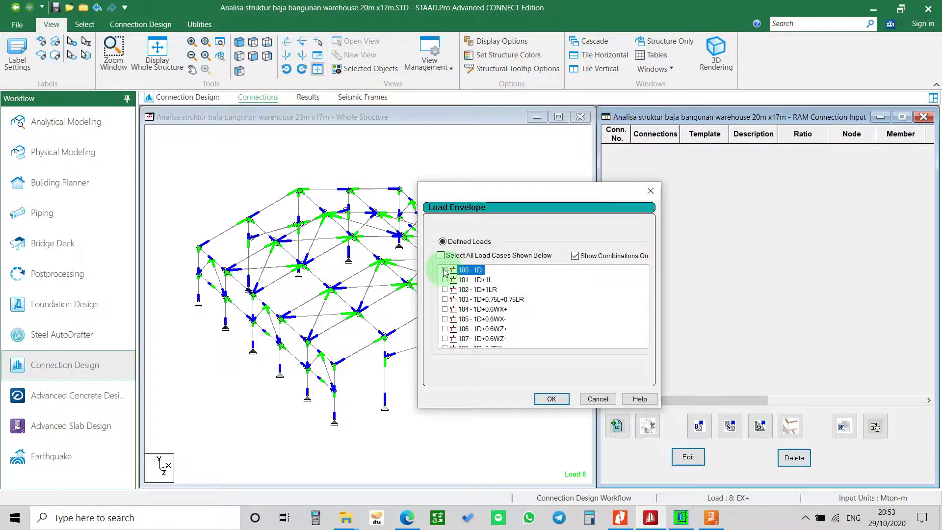
{"action": "left_click", "coordinate": [444, 290]}
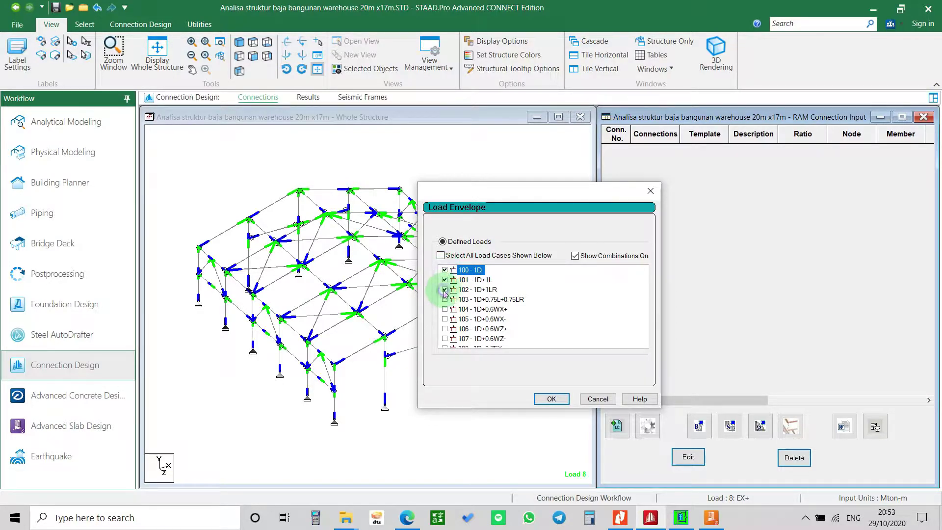
{"action": "left_click", "coordinate": [444, 338]}
{"action": "scroll", "coordinate": [458, 321], "scroll_direction": "down", "scroll_amount": 2}
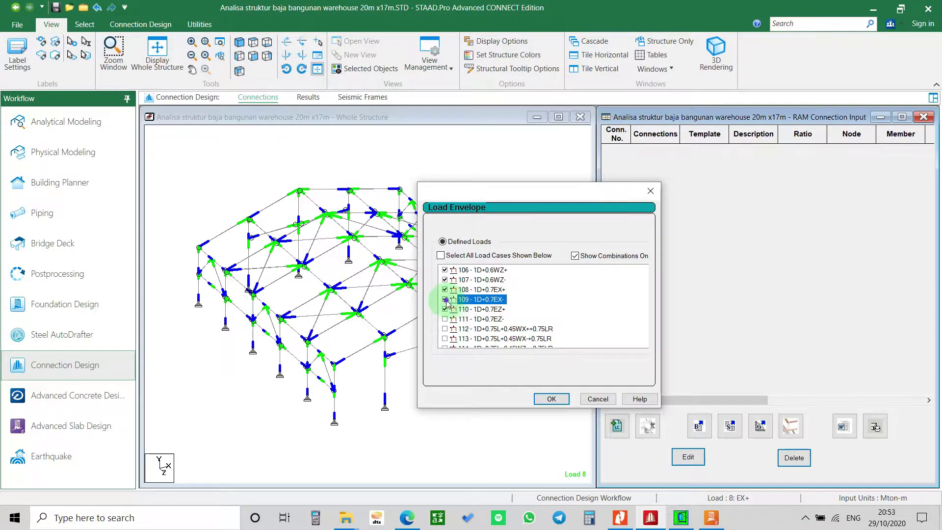
{"action": "left_click", "coordinate": [445, 338]}
{"action": "scroll", "coordinate": [456, 335], "scroll_direction": "down", "scroll_amount": 1}
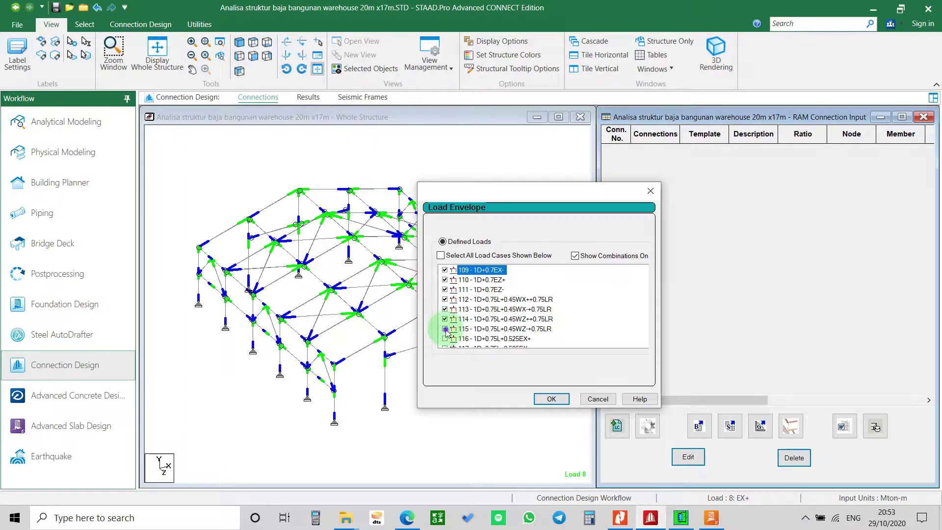
{"action": "scroll", "coordinate": [455, 327], "scroll_direction": "down", "scroll_amount": 2}
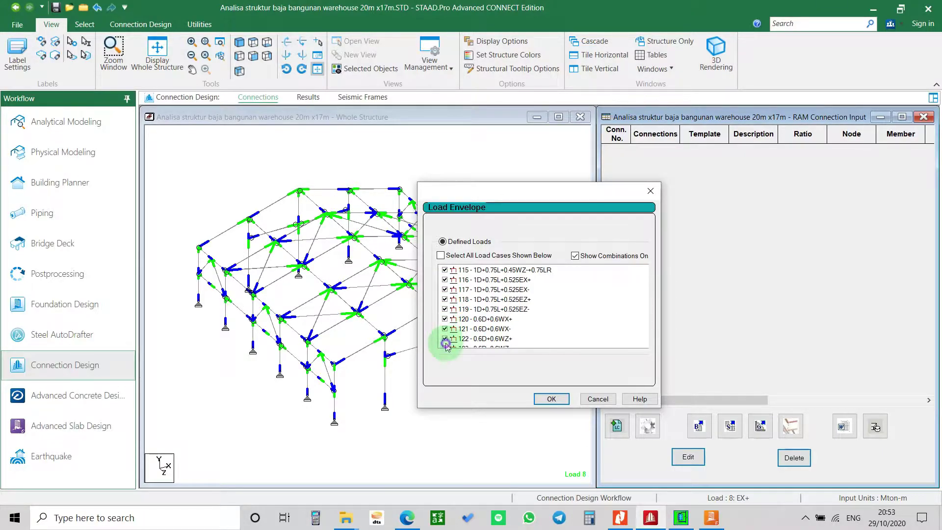
{"action": "scroll", "coordinate": [446, 343], "scroll_direction": "down", "scroll_amount": 2}
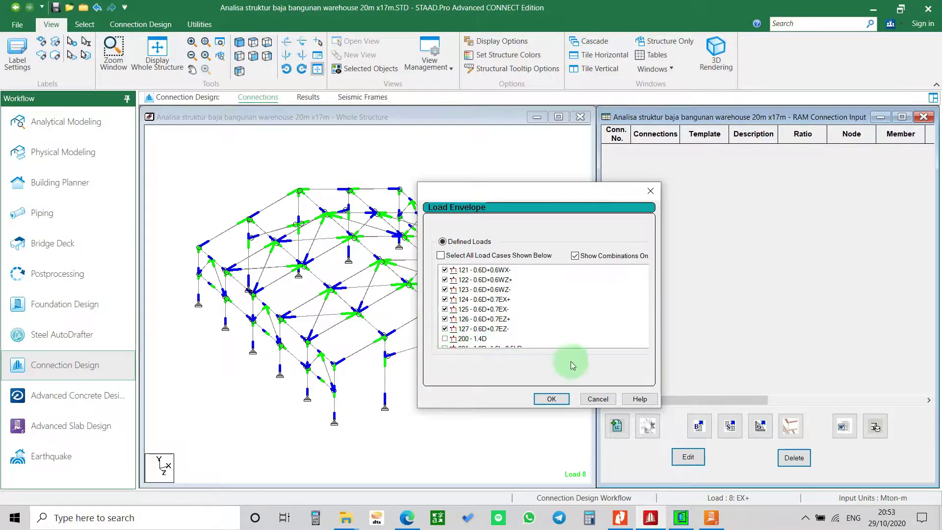
{"action": "left_click", "coordinate": [553, 399]}
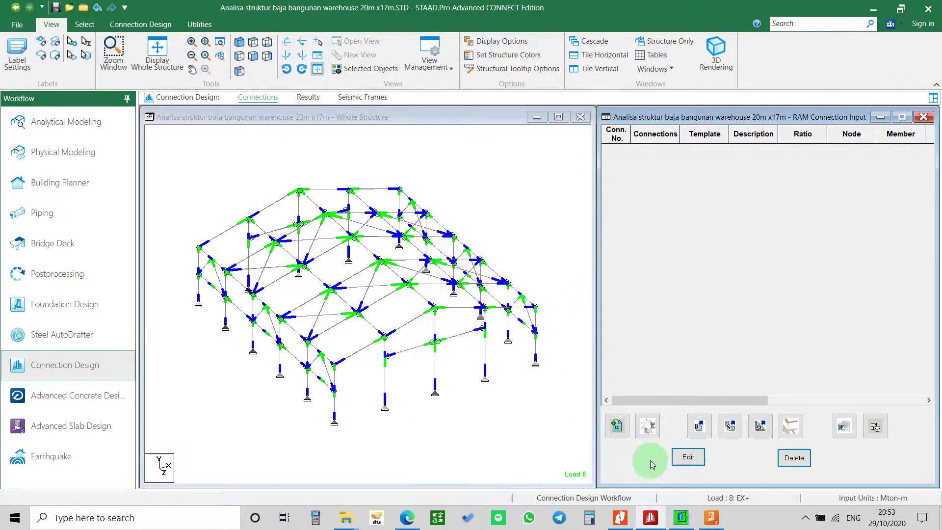
Step: Set the RAM Connection design code to AISC 360-16 (ASD)
{"action": "left_click", "coordinate": [645, 427]}
{"action": "left_click", "coordinate": [549, 203]}
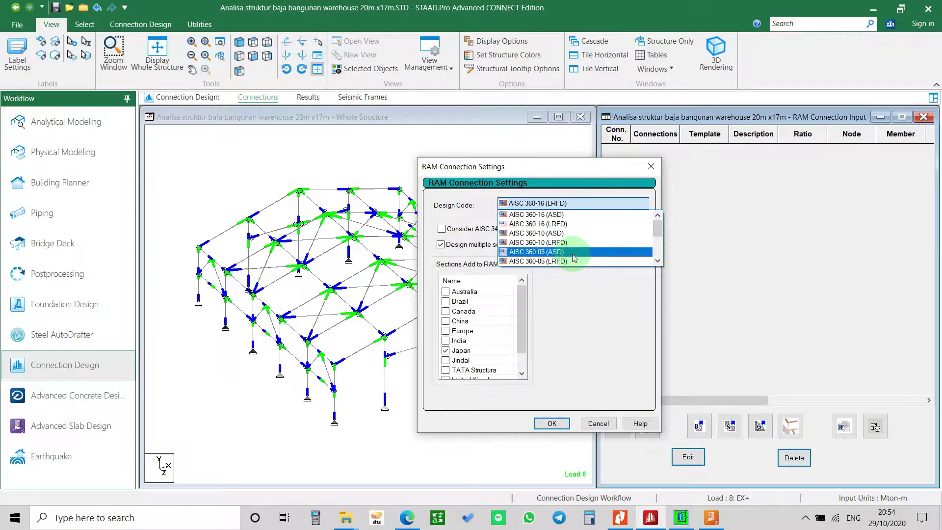
{"action": "left_click", "coordinate": [563, 215]}
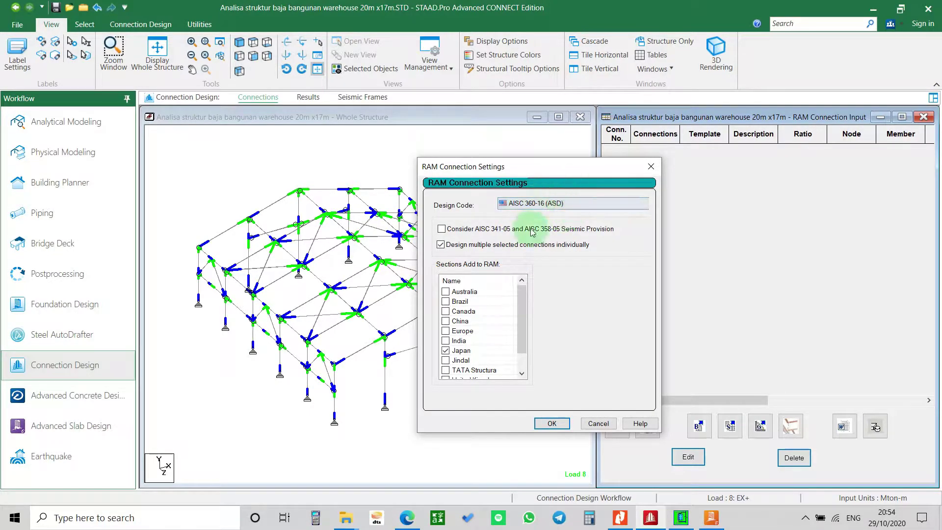
{"action": "left_click", "coordinate": [553, 423]}
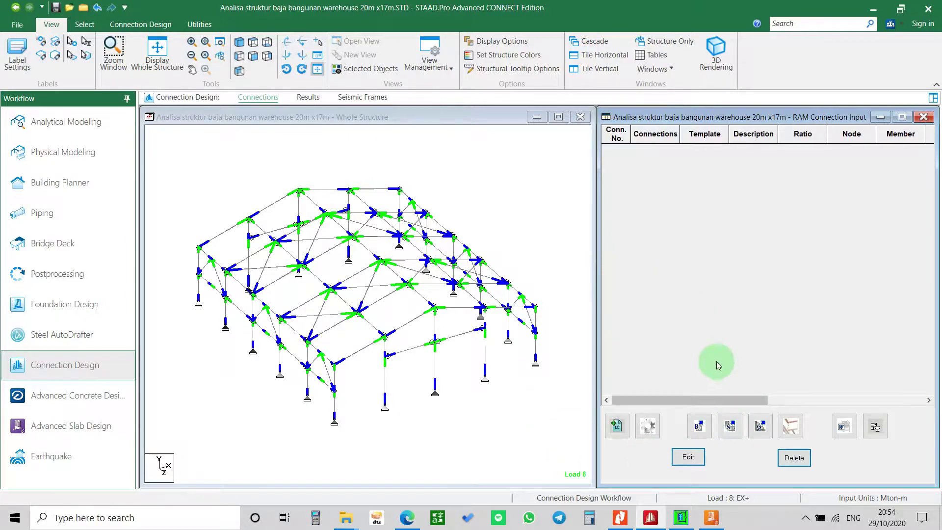
{"action": "scroll", "coordinate": [420, 378], "scroll_direction": "down", "scroll_amount": 1}
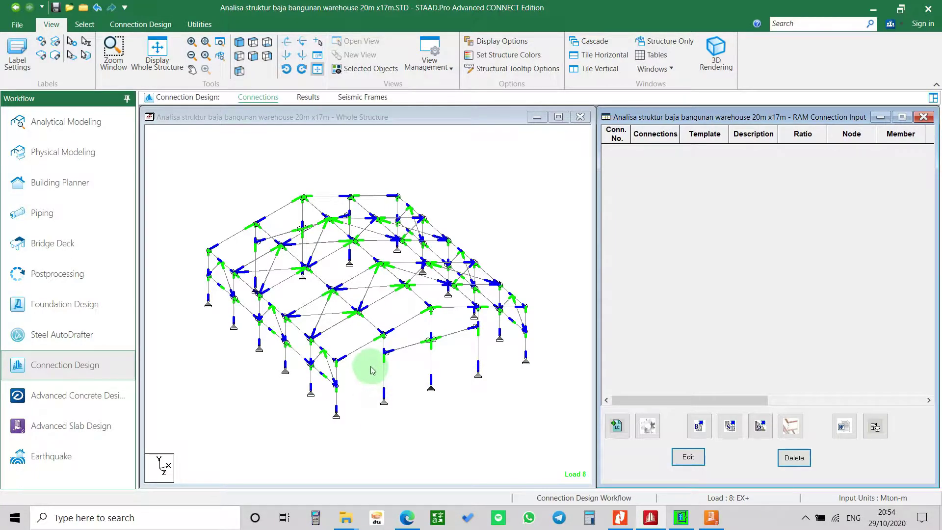
{"action": "mouse_move", "coordinate": [439, 293]}
{"action": "middle_mouse_down"}
{"action": "mouse_move", "coordinate": [442, 315]}
{"action": "mouse_move", "coordinate": [440, 303]}
{"action": "middle_mouse_up"}
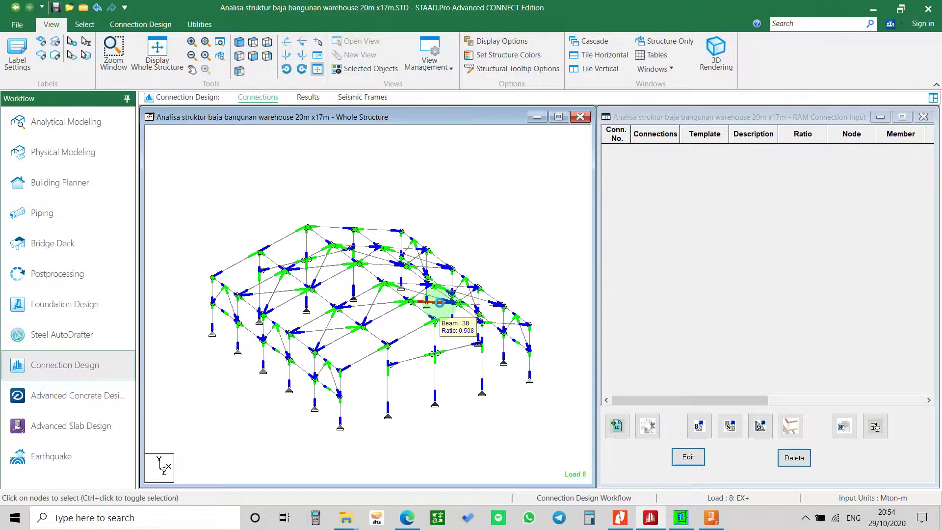
{"action": "middle_click_drag", "start_coordinate": [365, 307], "coordinate": [373, 407]}
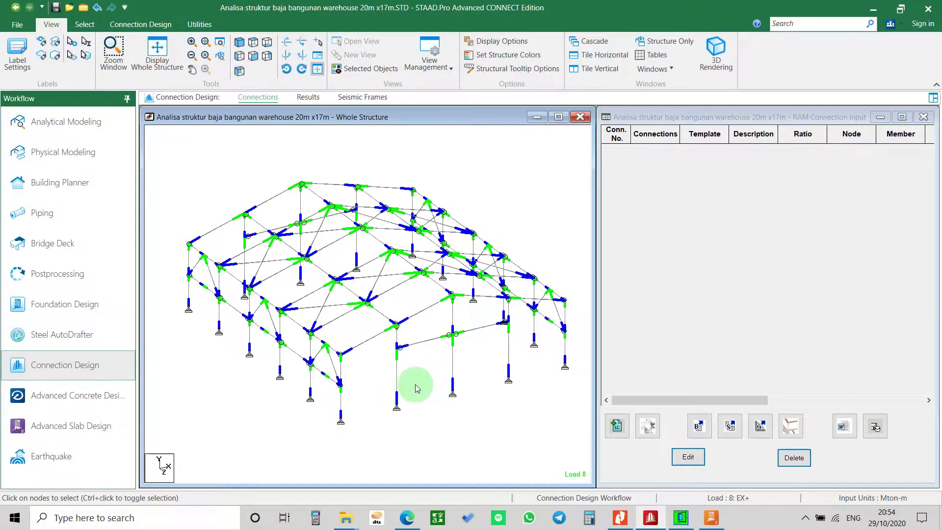
{"action": "left_click", "coordinate": [154, 25]}
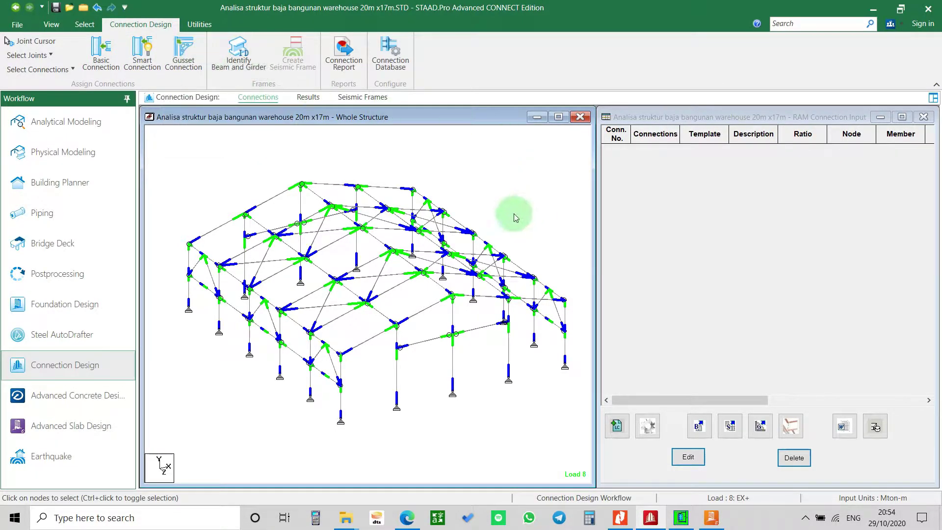
{"action": "middle_click_drag", "start_coordinate": [447, 248], "coordinate": [375, 246]}
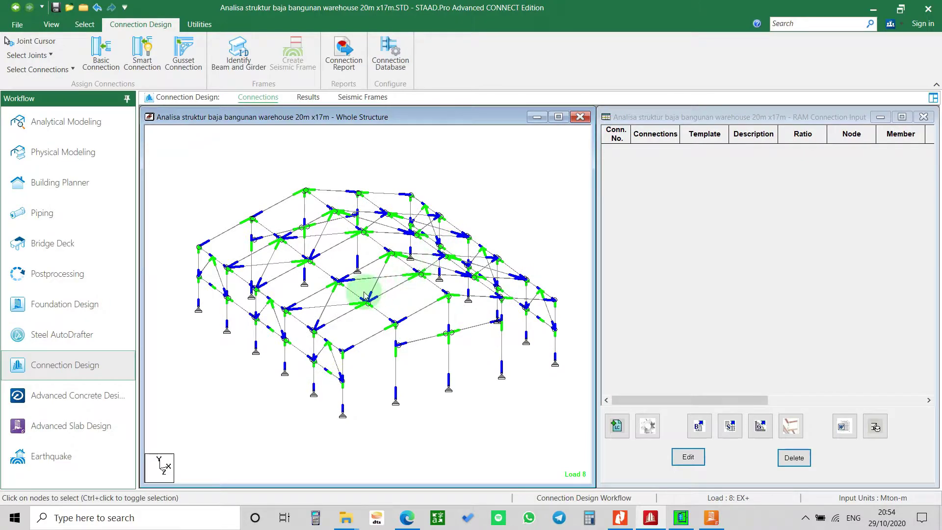
{"action": "scroll", "coordinate": [234, 175], "scroll_direction": "up", "scroll_amount": 1}
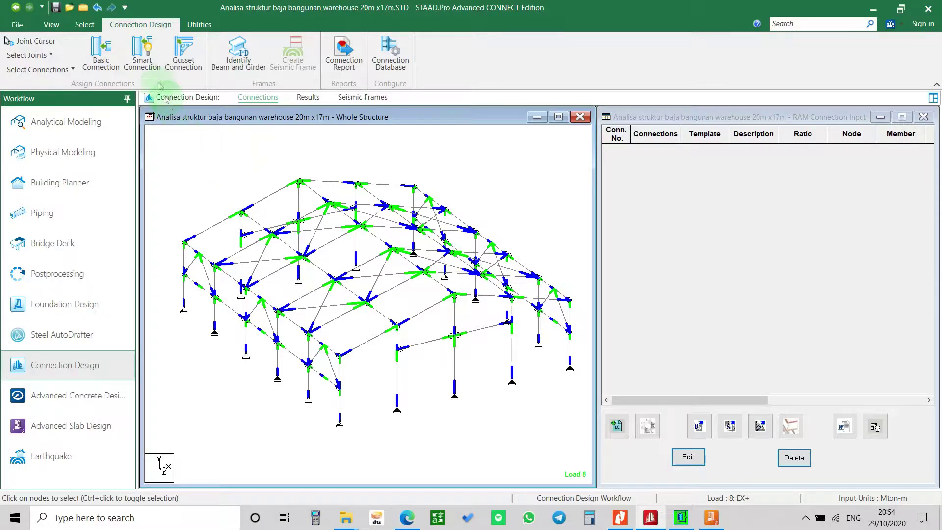
{"action": "left_click", "coordinate": [146, 51]}
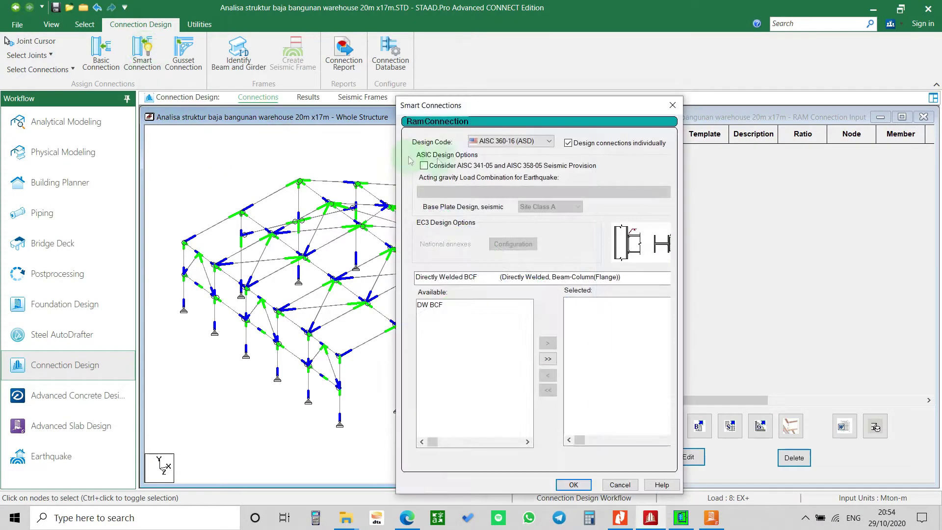
{"action": "left_click_drag", "start_coordinate": [527, 107], "coordinate": [530, 60]}
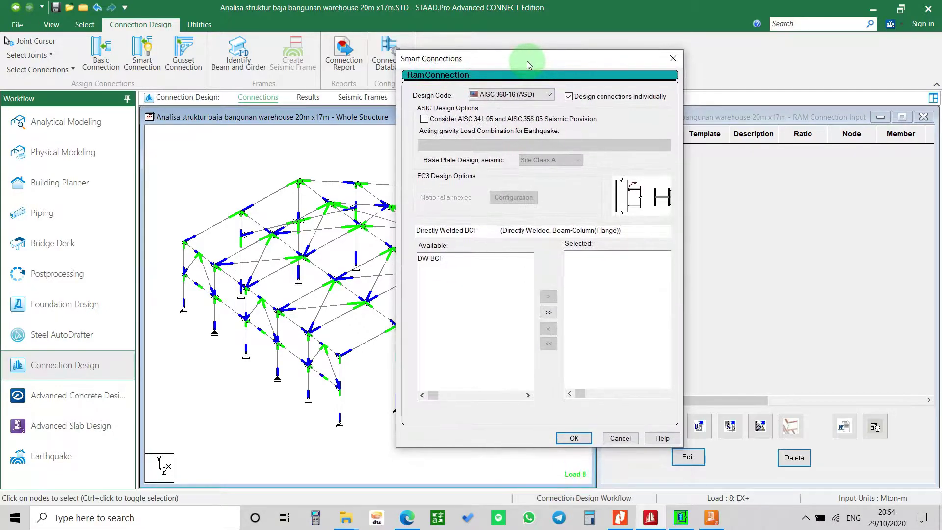
{"action": "left_click_drag", "start_coordinate": [489, 58], "coordinate": [606, 77]}
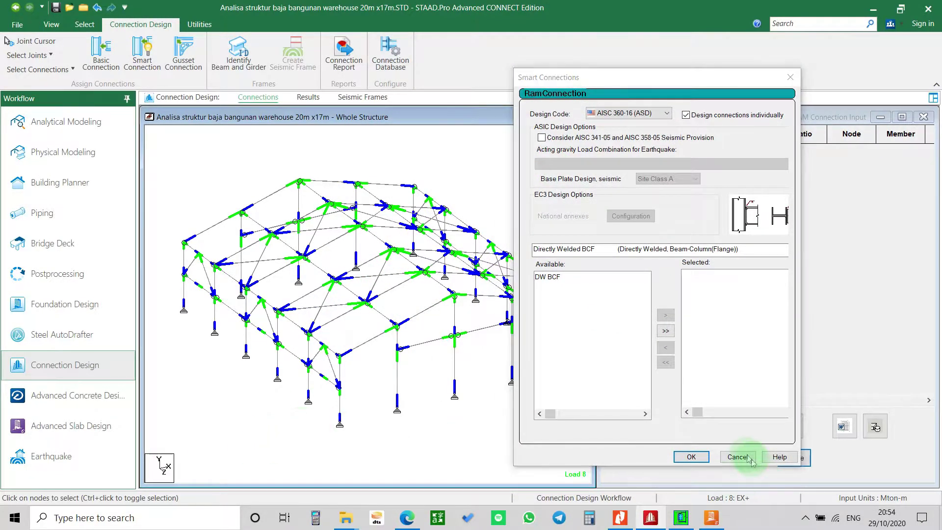
{"action": "left_click", "coordinate": [742, 458]}
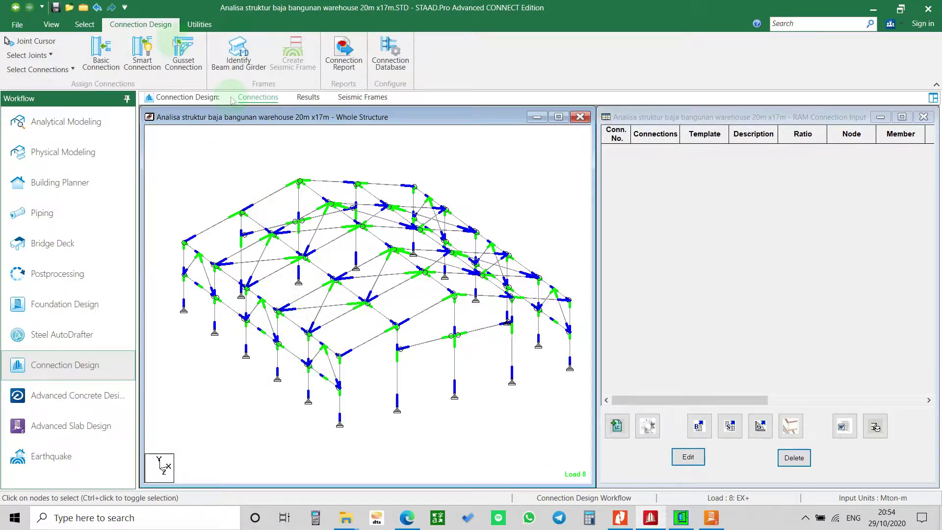
Step: Assign a Pinned BP base plate smart connection to support node 29, under the left side wall's third column from the front corner
{"action": "left_click", "coordinate": [85, 25]}
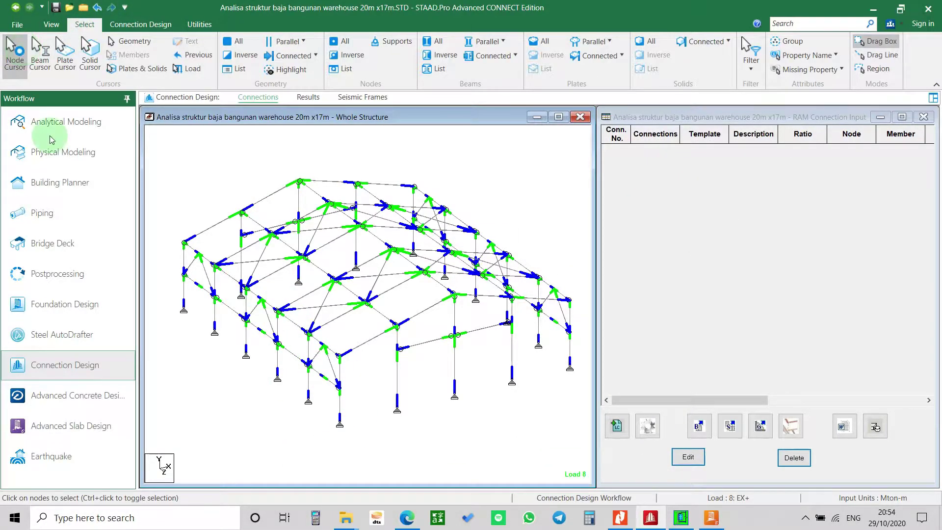
{"action": "middle_click_drag", "start_coordinate": [280, 393], "coordinate": [205, 343]}
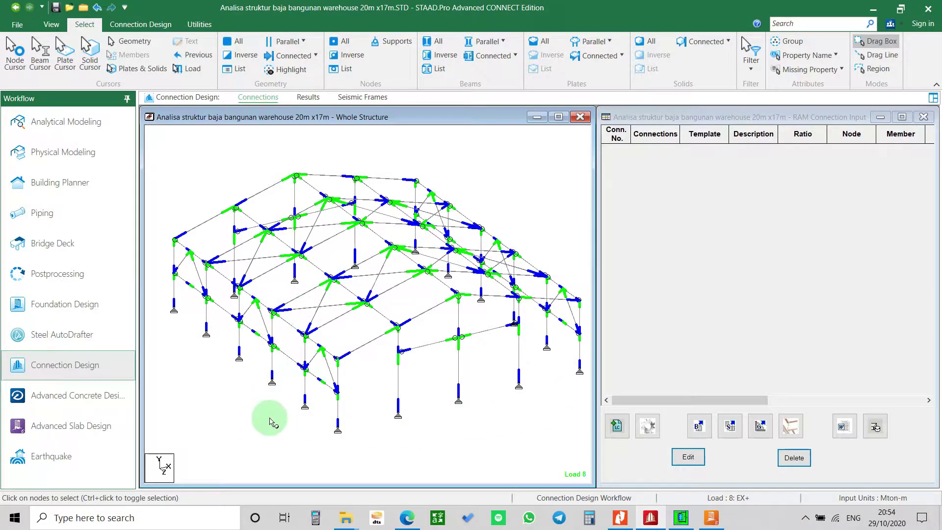
{"action": "middle_click_drag", "start_coordinate": [269, 417], "coordinate": [288, 402]}
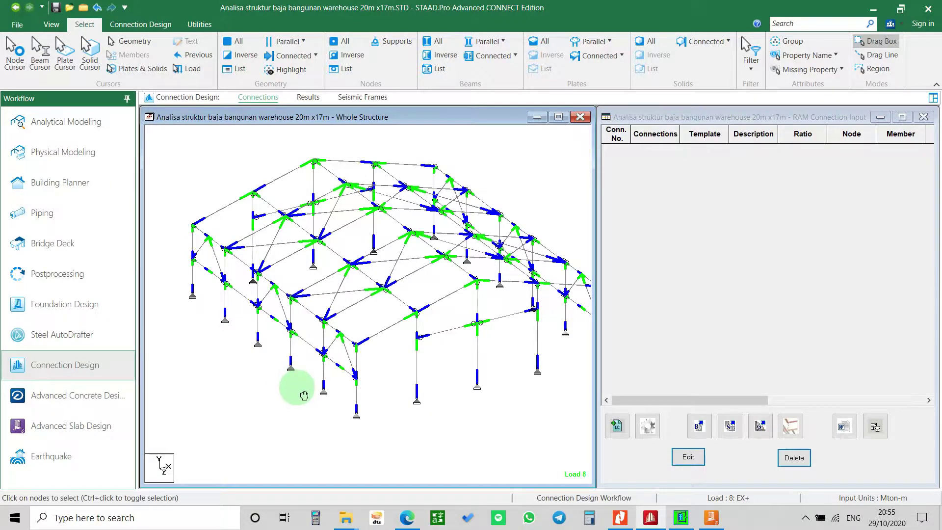
{"action": "middle_click_drag", "start_coordinate": [294, 386], "coordinate": [286, 391]}
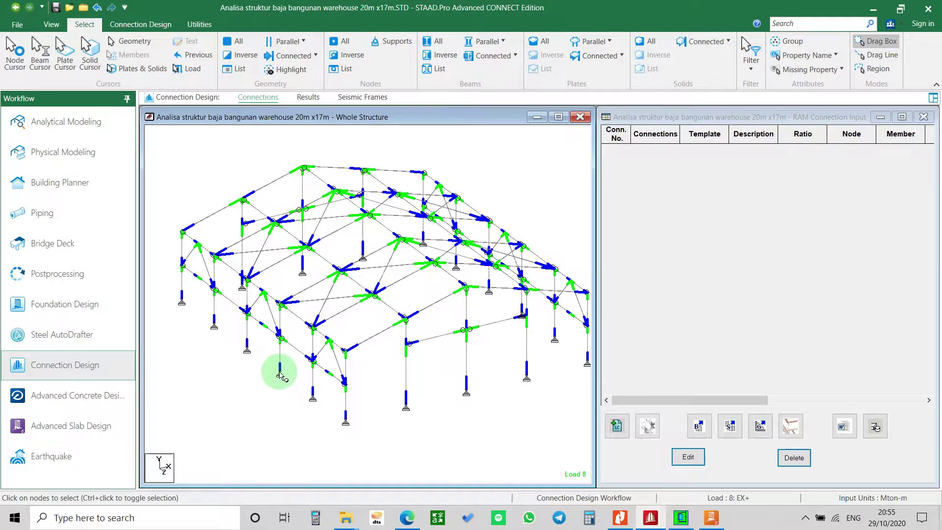
{"action": "left_click", "coordinate": [280, 374]}
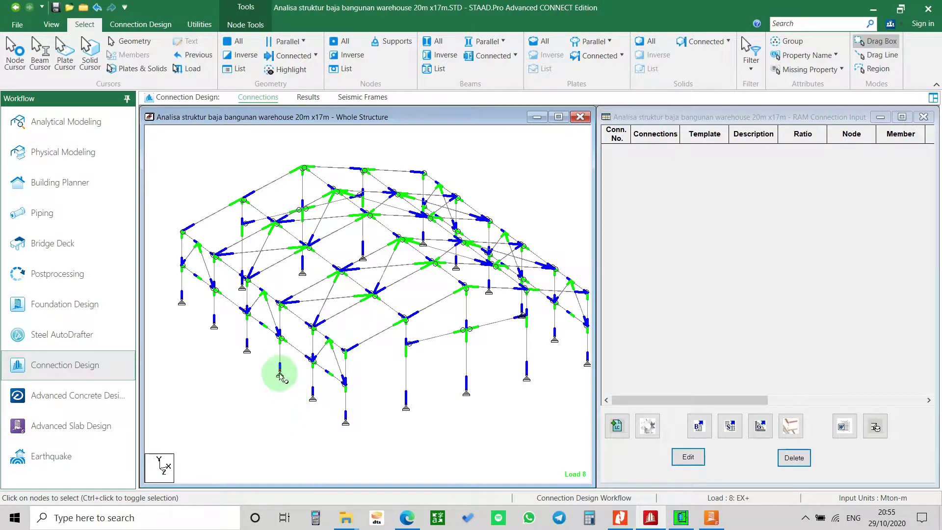
{"action": "left_click", "coordinate": [140, 24]}
{"action": "left_click", "coordinate": [142, 48]}
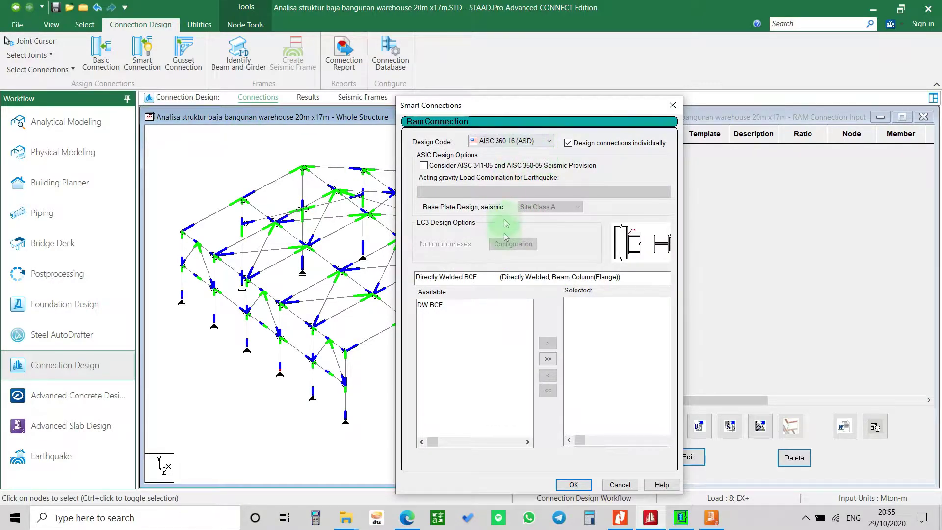
{"action": "left_click", "coordinate": [521, 278]}
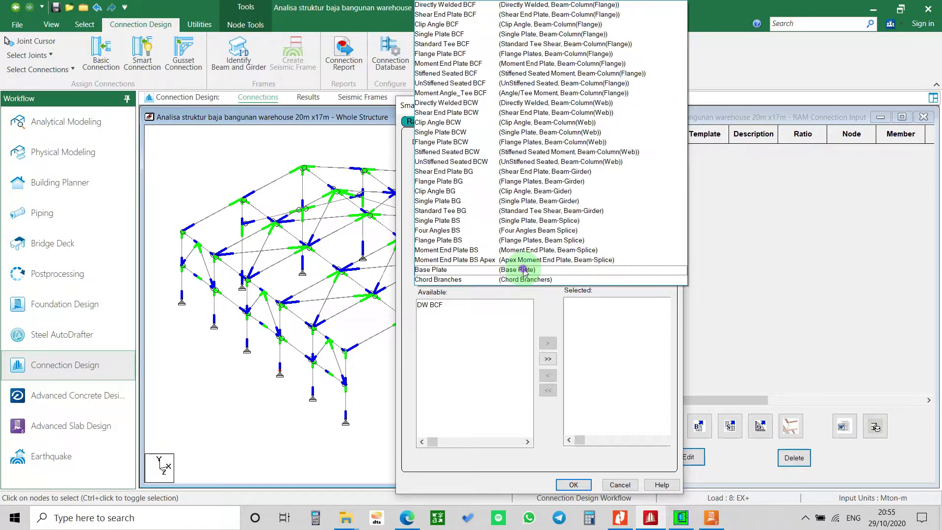
{"action": "left_click", "coordinate": [524, 270]}
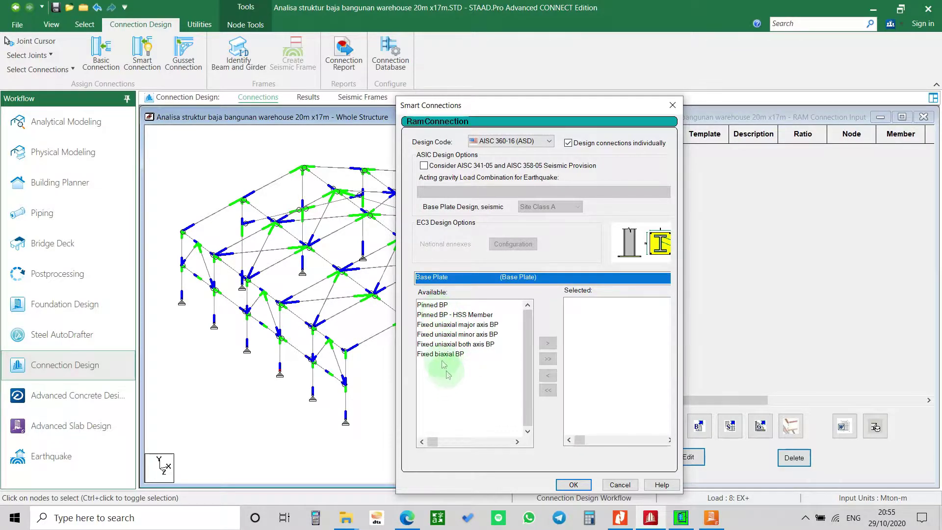
{"action": "left_click", "coordinate": [436, 305]}
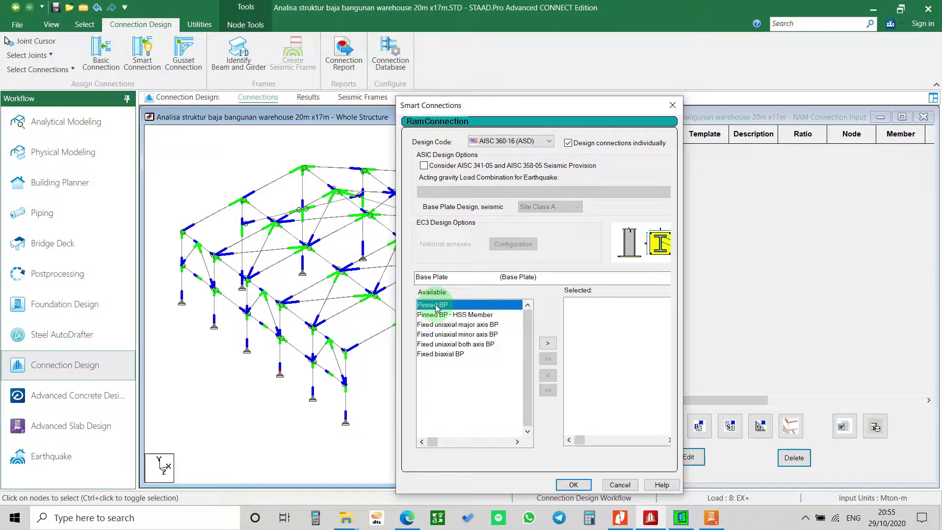
{"action": "left_click", "coordinate": [552, 345]}
{"action": "left_click", "coordinate": [573, 485]}
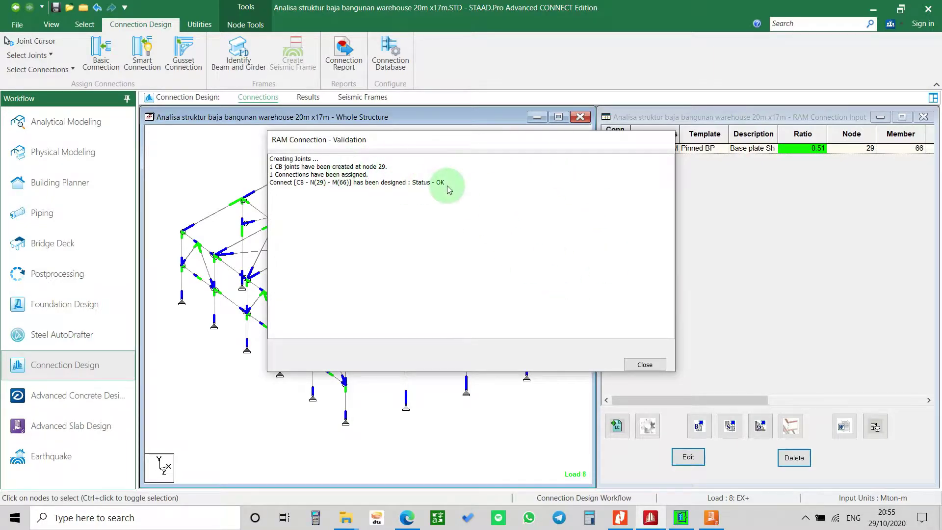
Step: Open the Pinned BP connection at node 29 for editing and examine its column, base plate and anchors in 3D
{"action": "left_click", "coordinate": [647, 364]}
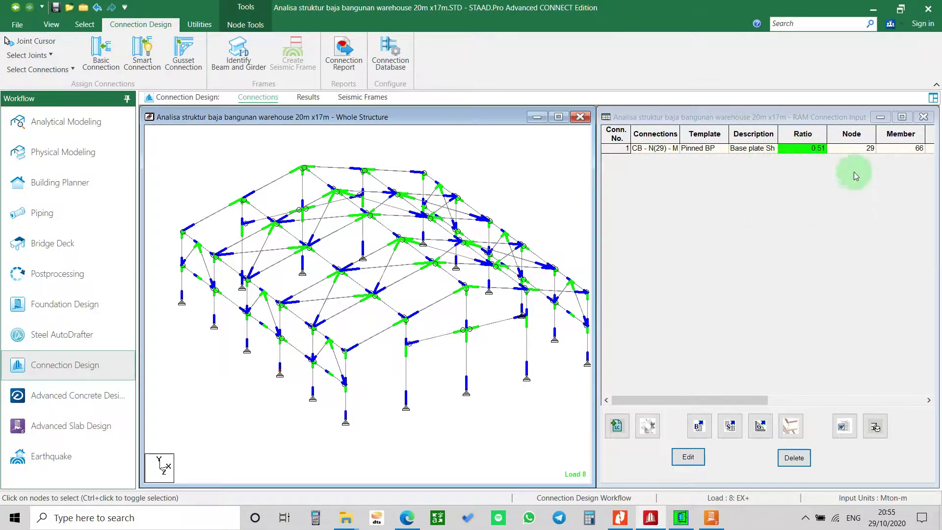
{"action": "left_click", "coordinate": [621, 149]}
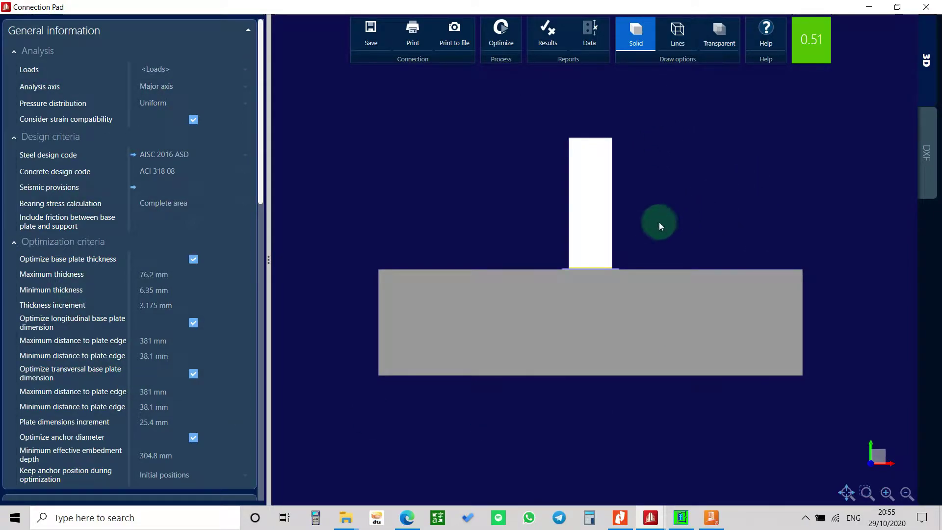
{"action": "middle_click_drag", "start_coordinate": [667, 229], "coordinate": [596, 259]}
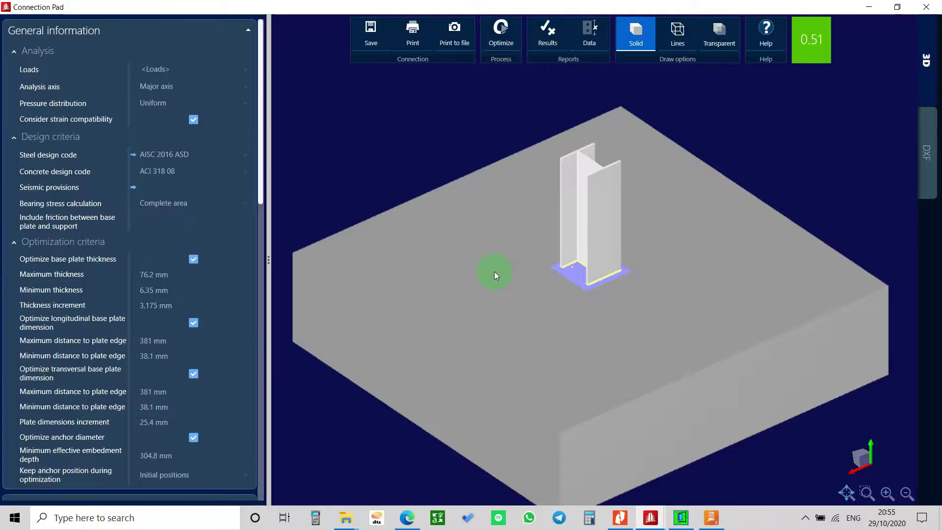
{"action": "middle_click_drag", "start_coordinate": [515, 296], "coordinate": [599, 300]}
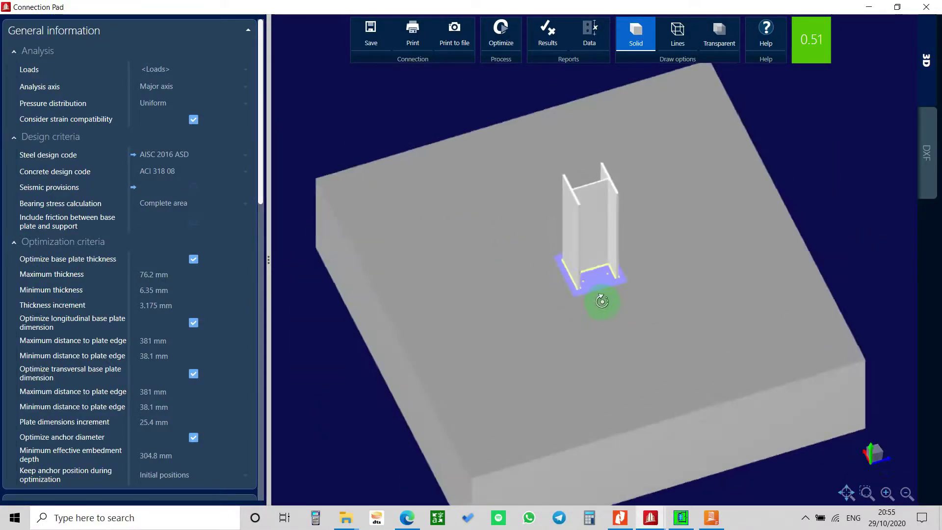
{"action": "scroll", "coordinate": [603, 304], "scroll_direction": "up", "scroll_amount": 2}
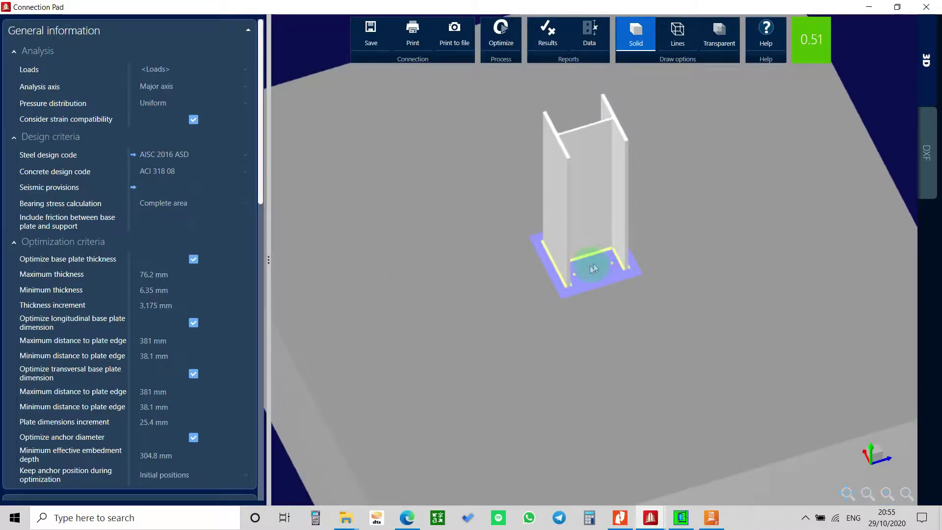
{"action": "scroll", "coordinate": [578, 274], "scroll_direction": "up", "scroll_amount": 5}
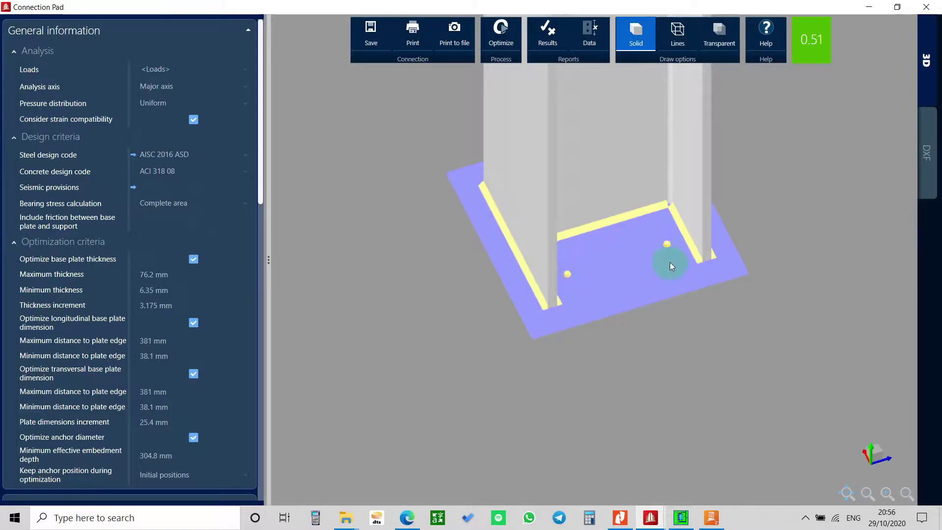
{"action": "middle_click_drag", "start_coordinate": [708, 353], "coordinate": [583, 327]}
{"action": "scroll", "coordinate": [584, 328], "scroll_direction": "down", "scroll_amount": 5}
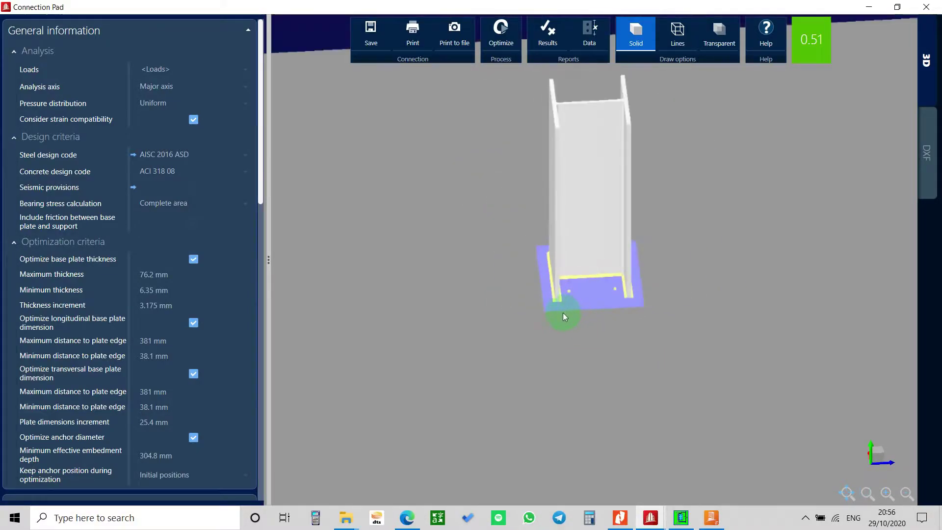
{"action": "middle_click_drag", "start_coordinate": [538, 324], "coordinate": [554, 297]}
{"action": "middle_click_drag", "start_coordinate": [677, 275], "coordinate": [589, 331]}
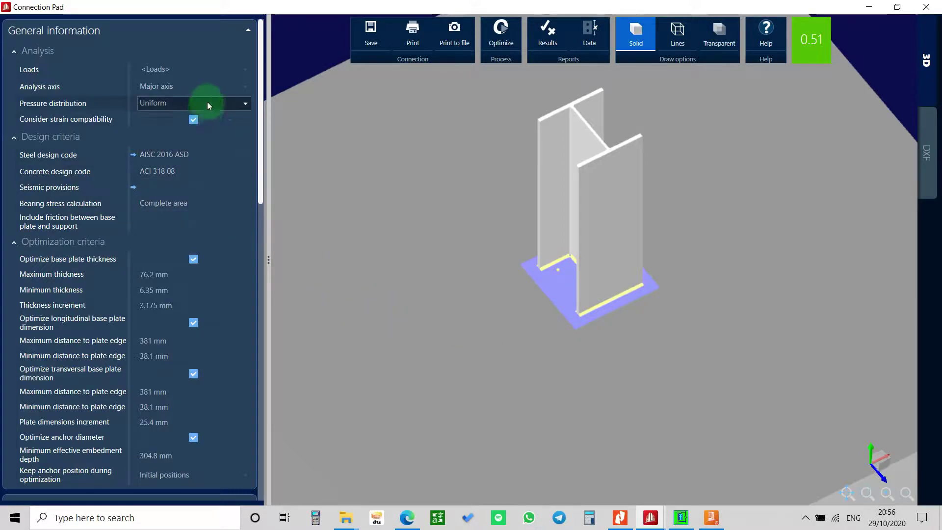
Step: Review the connection's optimization, column, base plate, support and anchor parameters against the 3D model
{"action": "scroll", "coordinate": [190, 136], "scroll_direction": "down", "scroll_amount": 15}
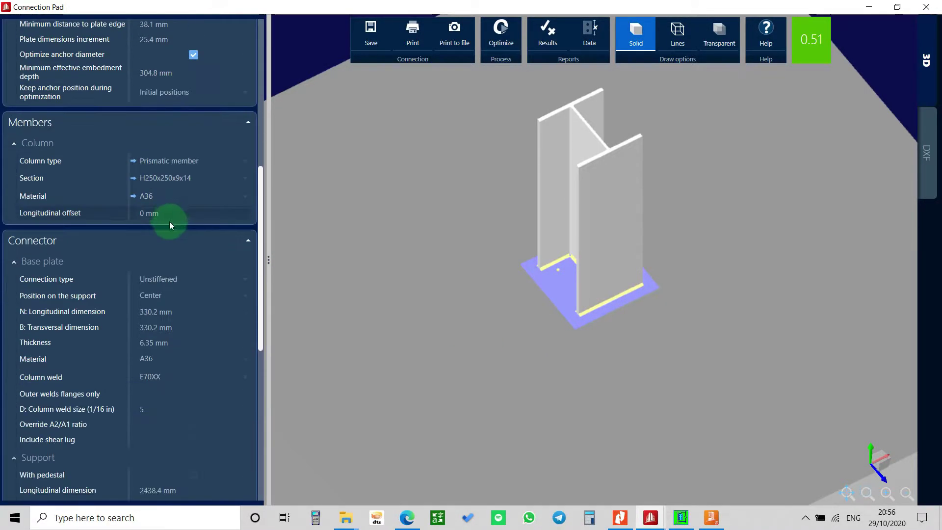
{"action": "scroll", "coordinate": [157, 265], "scroll_direction": "down", "scroll_amount": 5}
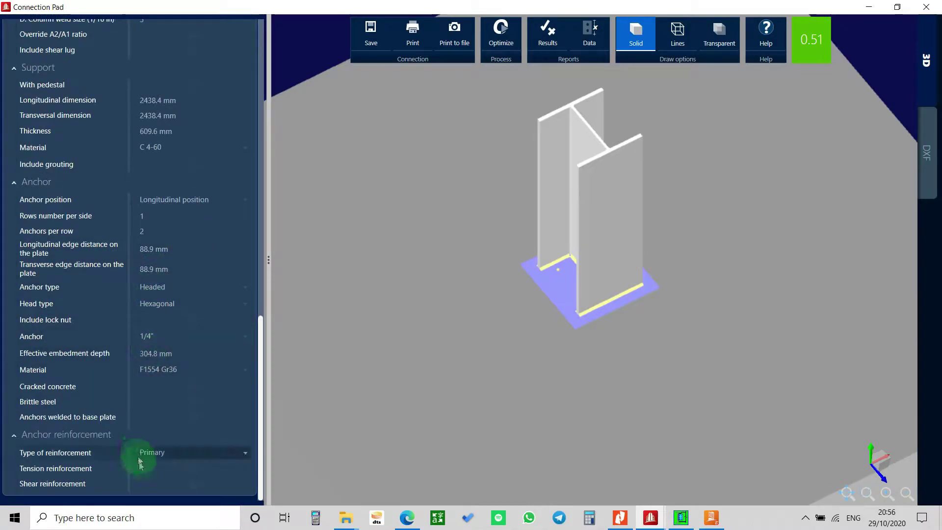
{"action": "scroll", "coordinate": [147, 417], "scroll_direction": "up", "scroll_amount": 4}
{"action": "scroll", "coordinate": [154, 373], "scroll_direction": "up", "scroll_amount": 15}
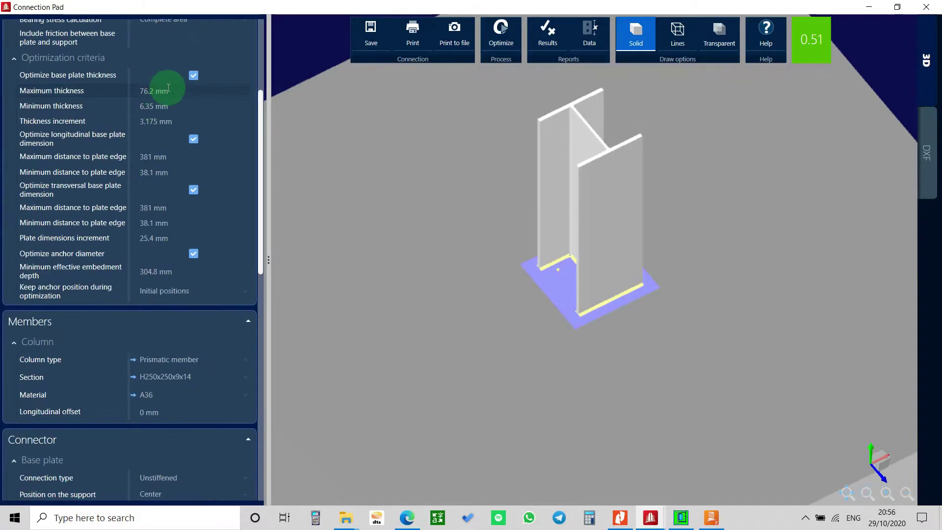
{"action": "scroll", "coordinate": [193, 267], "scroll_direction": "down", "scroll_amount": 15}
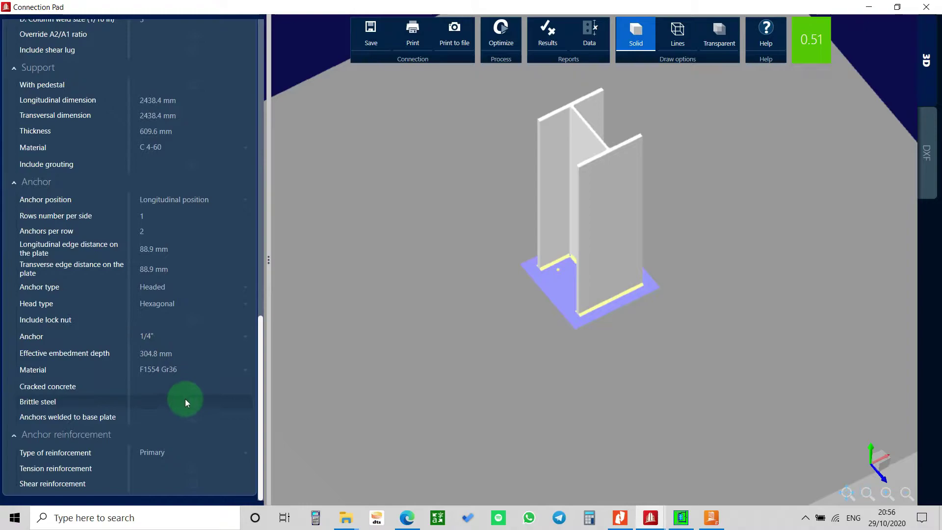
{"action": "left_click_drag", "start_coordinate": [599, 329], "coordinate": [490, 293]}
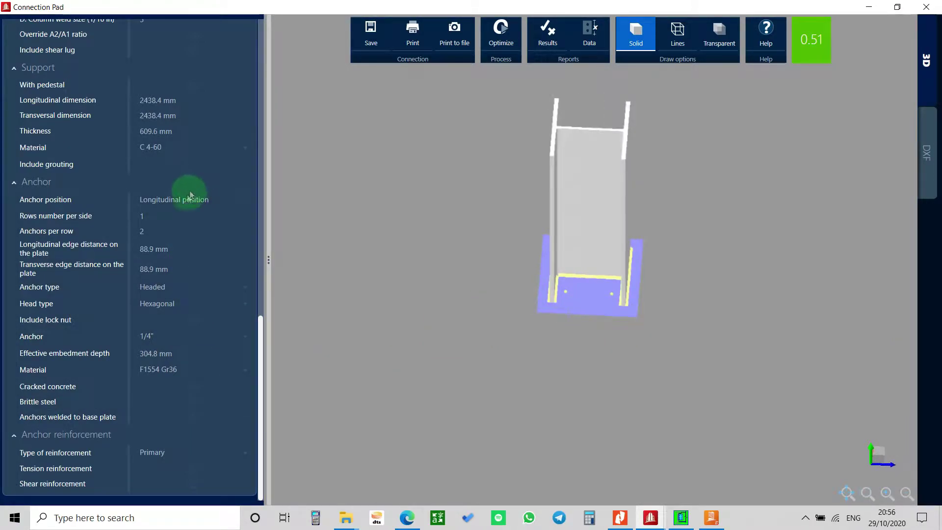
{"action": "left_click", "coordinate": [154, 288]}
{"action": "left_click", "coordinate": [163, 237]}
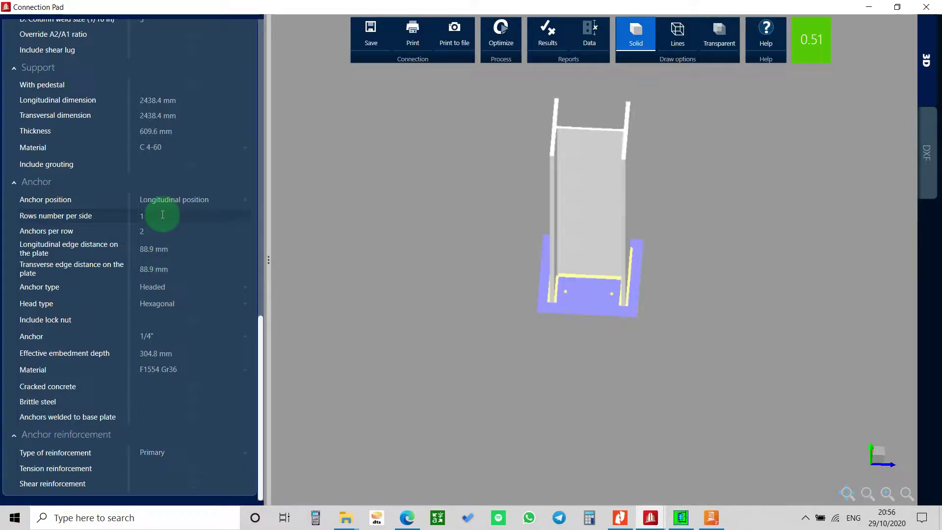
{"action": "left_click", "coordinate": [165, 217]}
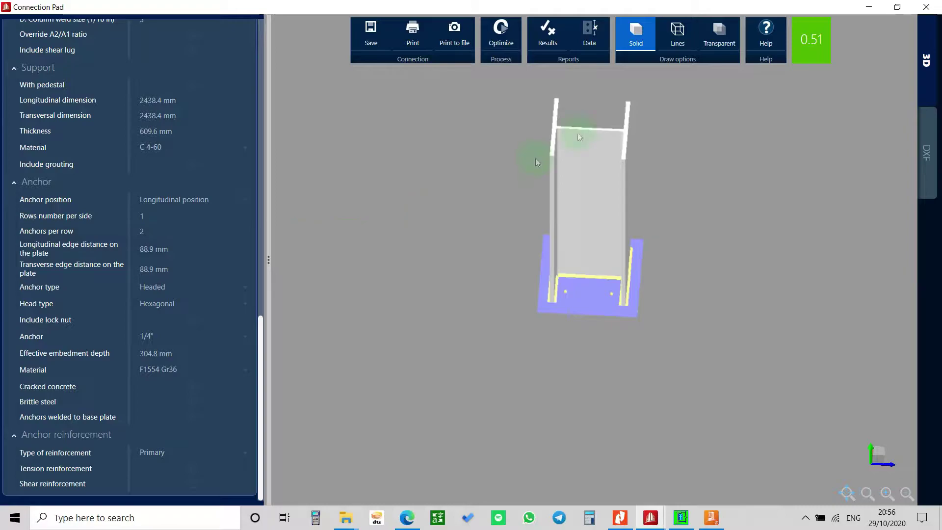
{"action": "left_click_drag", "start_coordinate": [750, 276], "coordinate": [687, 233]}
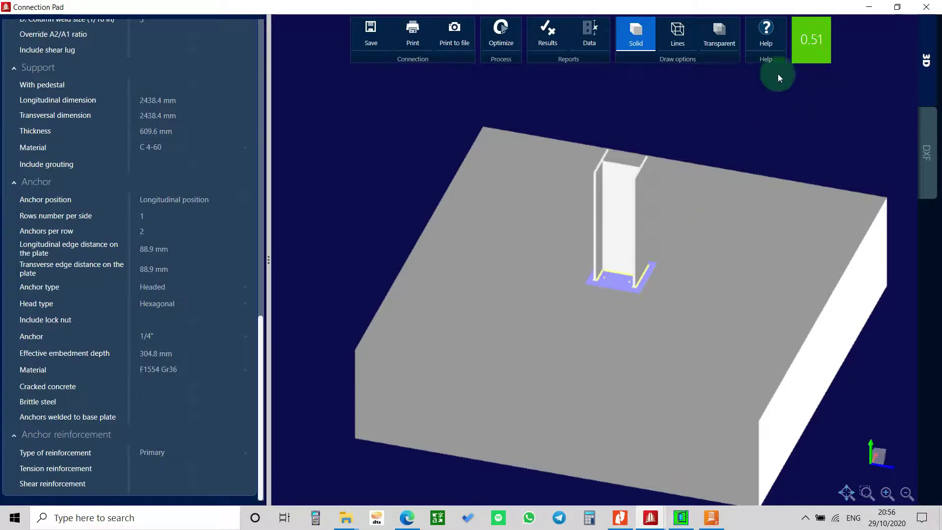
Step: Set the base plate's anchor size to 7/8" from the AISC list and check the anchors in the 3D model
{"action": "left_click", "coordinate": [183, 337]}
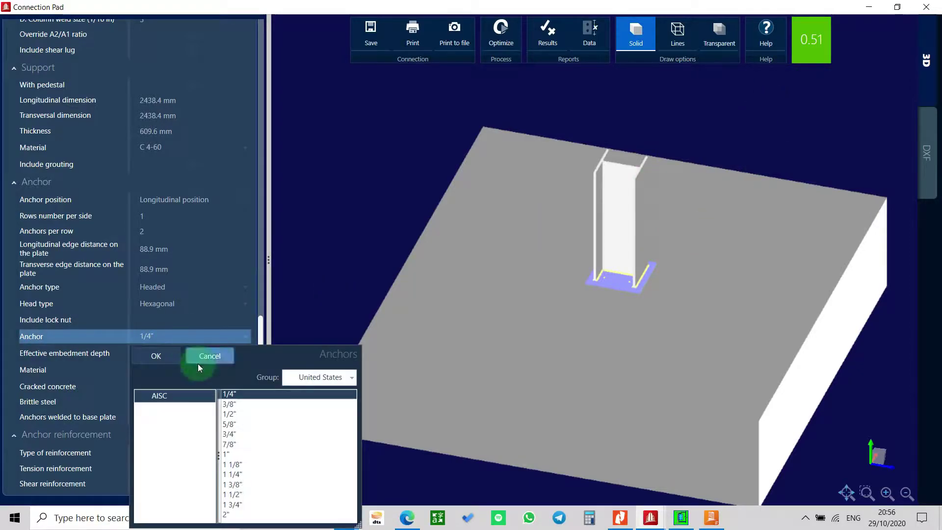
{"action": "left_click", "coordinate": [240, 455]}
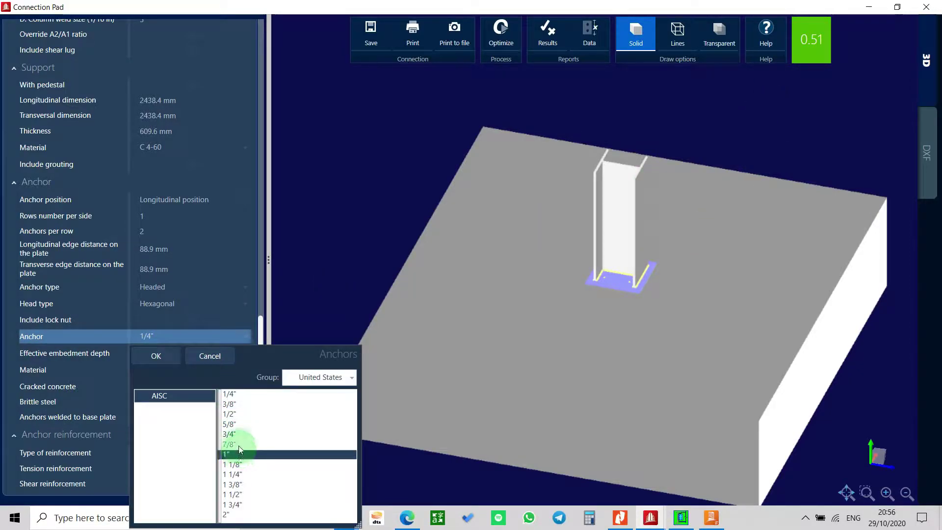
{"action": "double_click", "coordinate": [239, 445]}
{"action": "scroll", "coordinate": [626, 325], "scroll_direction": "up", "scroll_amount": 5}
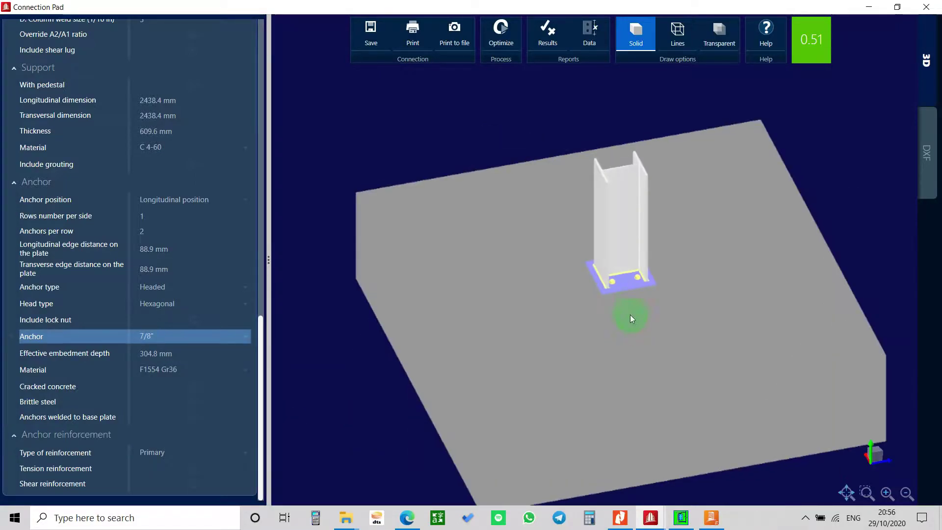
{"action": "left_click_drag", "start_coordinate": [606, 334], "coordinate": [579, 344]}
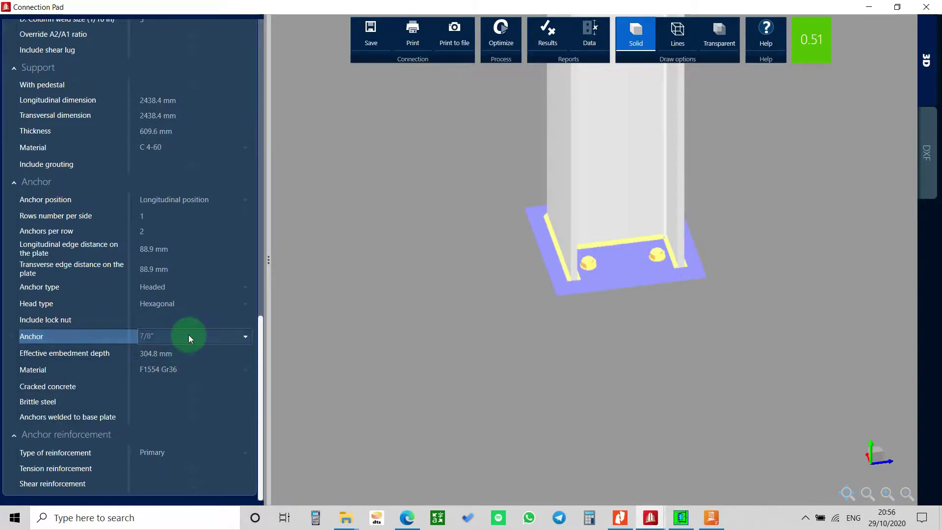
{"action": "scroll", "coordinate": [189, 337], "scroll_direction": "up", "scroll_amount": 5}
{"action": "scroll", "coordinate": [479, 309], "scroll_direction": "down", "scroll_amount": 5}
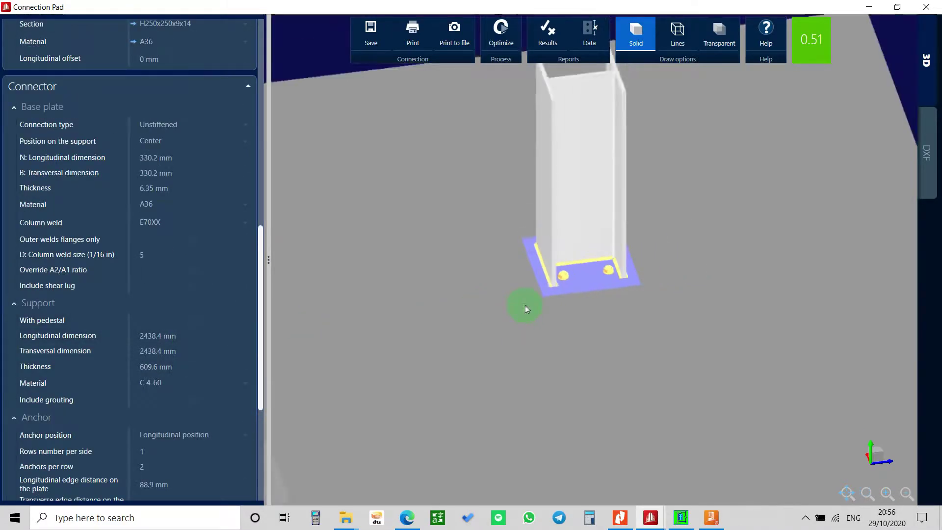
{"action": "left_click_drag", "start_coordinate": [591, 375], "coordinate": [576, 384]}
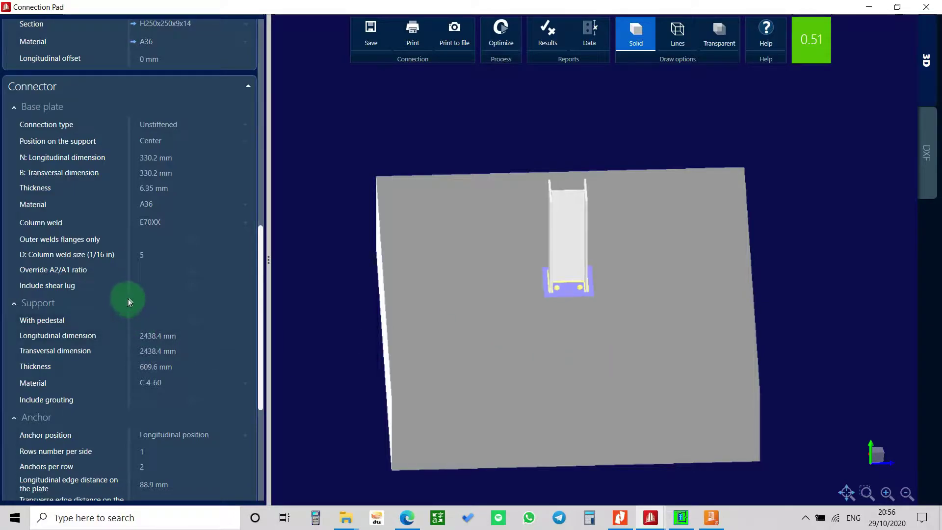
Step: Set the concrete support's longitudinal and transversal dimensions to 400 mm and its thickness to 750 mm
{"action": "scroll", "coordinate": [129, 294], "scroll_direction": "up", "scroll_amount": 10}
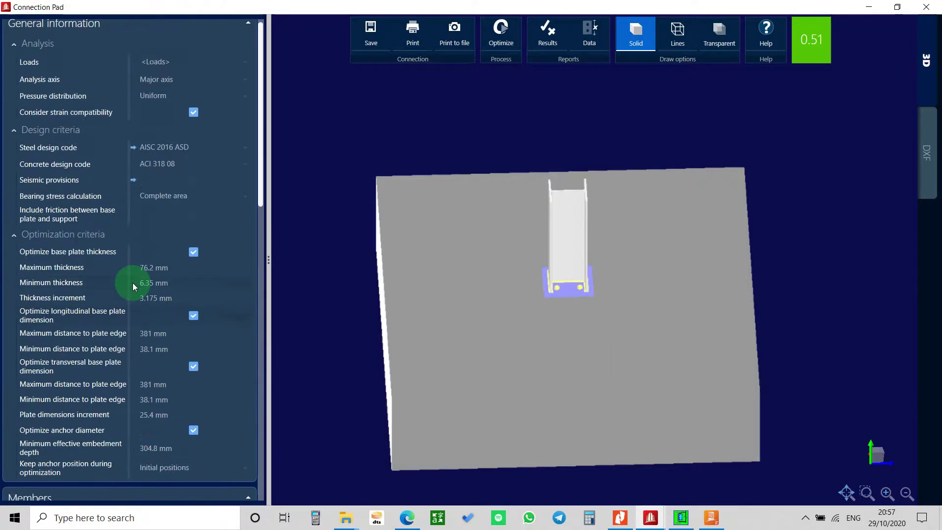
{"action": "scroll", "coordinate": [133, 283], "scroll_direction": "down", "scroll_amount": 8}
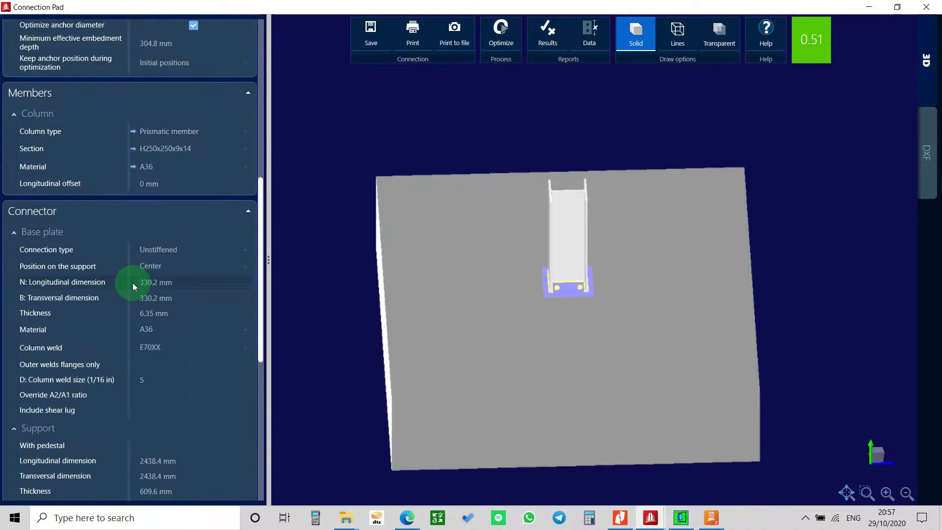
{"action": "scroll", "coordinate": [133, 283], "scroll_direction": "down", "scroll_amount": 3}
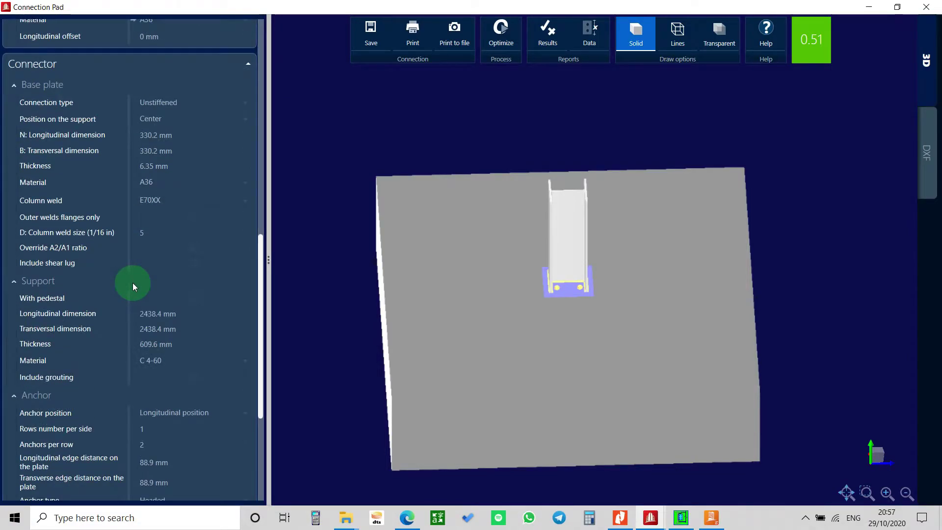
{"action": "scroll", "coordinate": [138, 223], "scroll_direction": "up", "scroll_amount": 3}
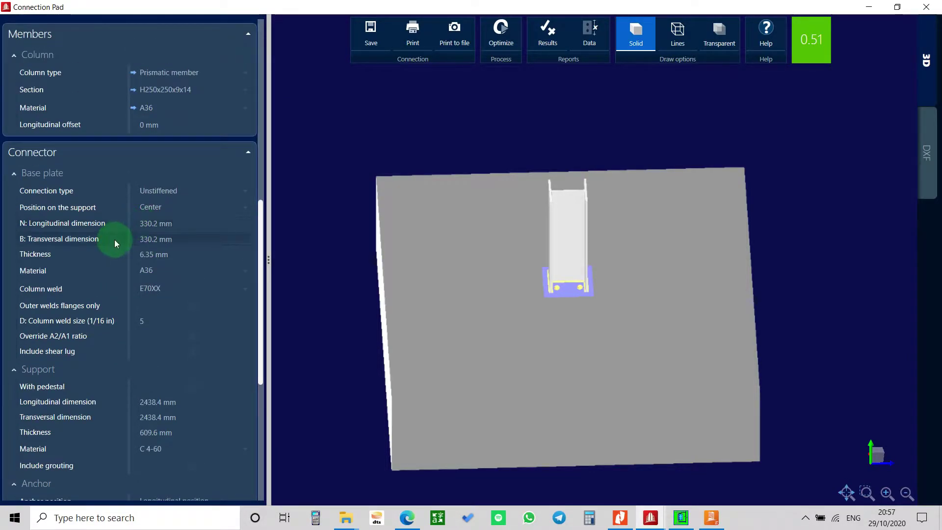
{"action": "scroll", "coordinate": [110, 242], "scroll_direction": "down", "scroll_amount": 5}
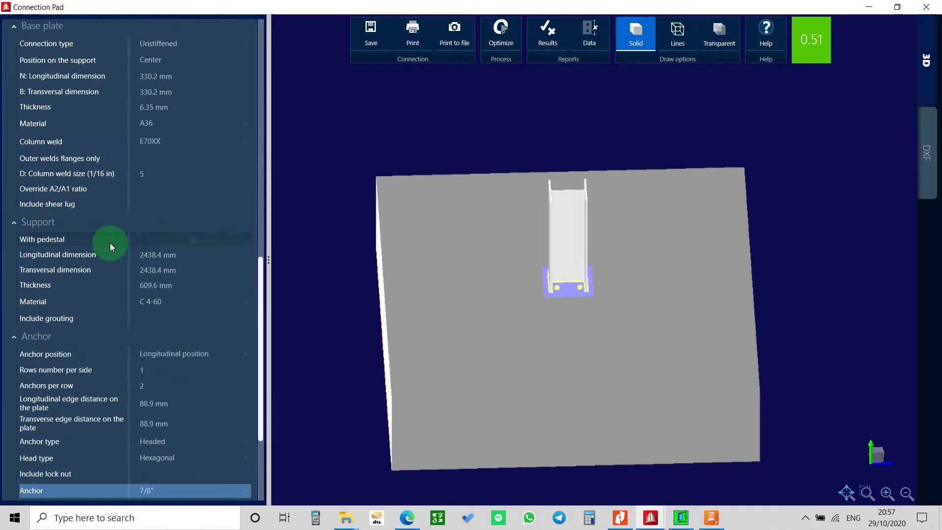
{"action": "scroll", "coordinate": [141, 143], "scroll_direction": "up", "scroll_amount": 1}
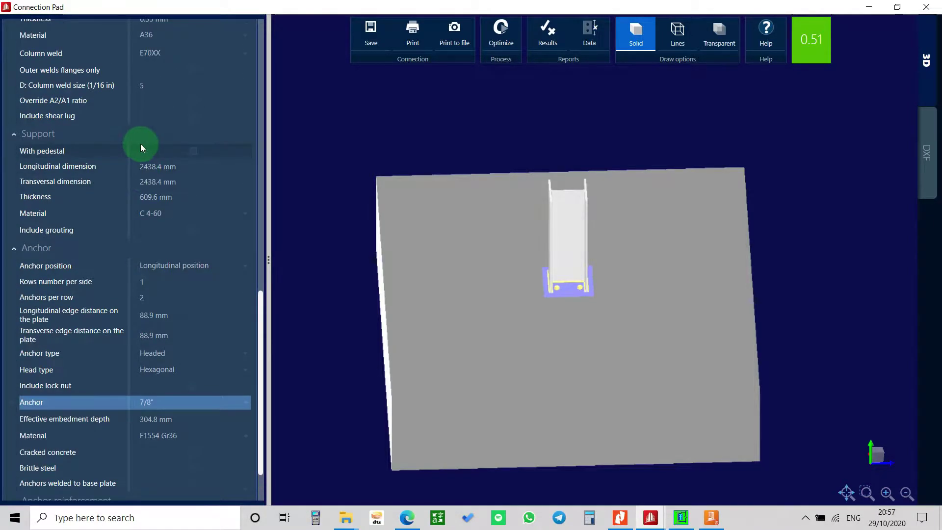
{"action": "left_click", "coordinate": [157, 168]}
{"action": "type", "text": "400"}
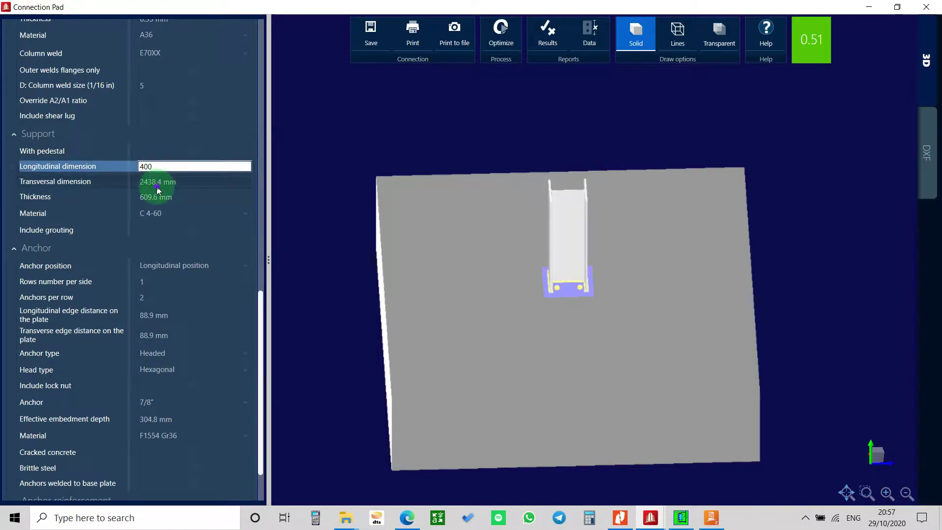
{"action": "left_click", "coordinate": [157, 185]}
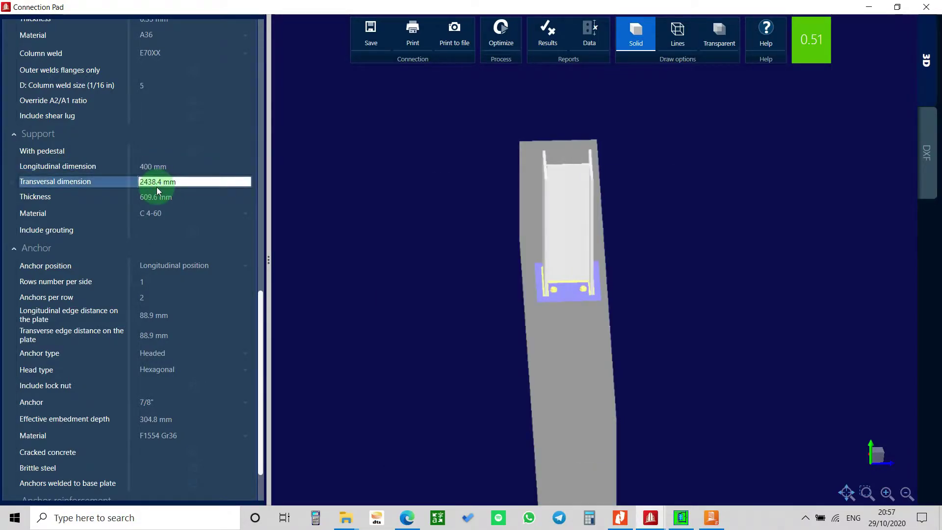
{"action": "type", "text": "400"}
{"action": "left_click", "coordinate": [154, 198]}
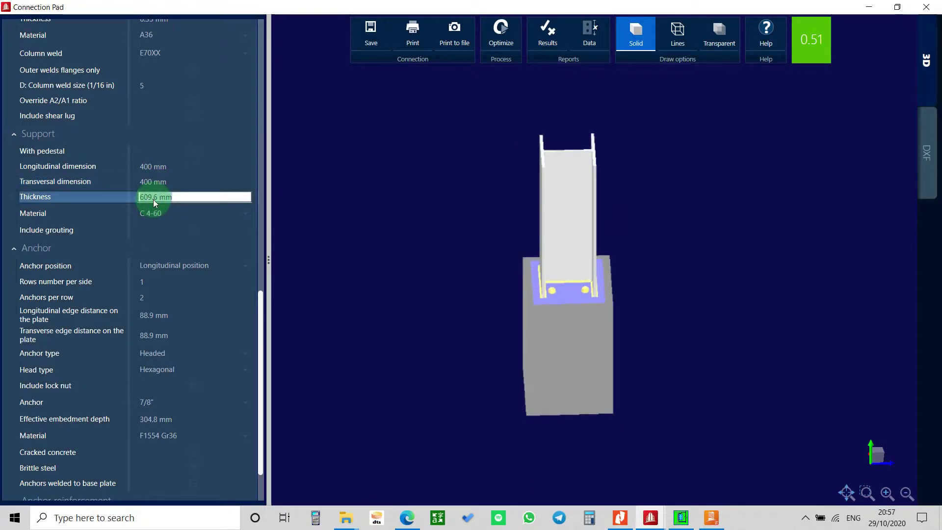
{"action": "type", "text": "750"}
Step: Change the support material to Concrete
{"action": "left_click", "coordinate": [195, 213]}
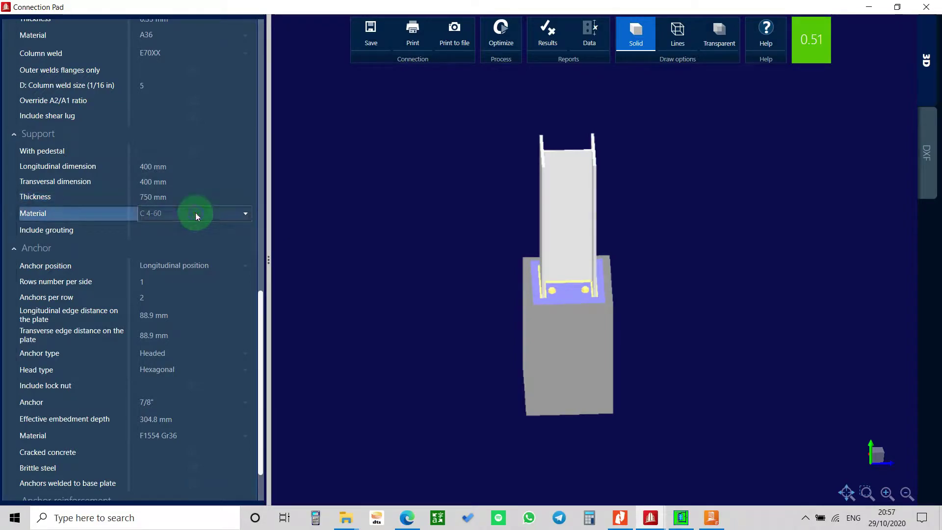
{"action": "scroll", "coordinate": [266, 319], "scroll_direction": "down", "scroll_amount": 3}
{"action": "double_click", "coordinate": [262, 391]}
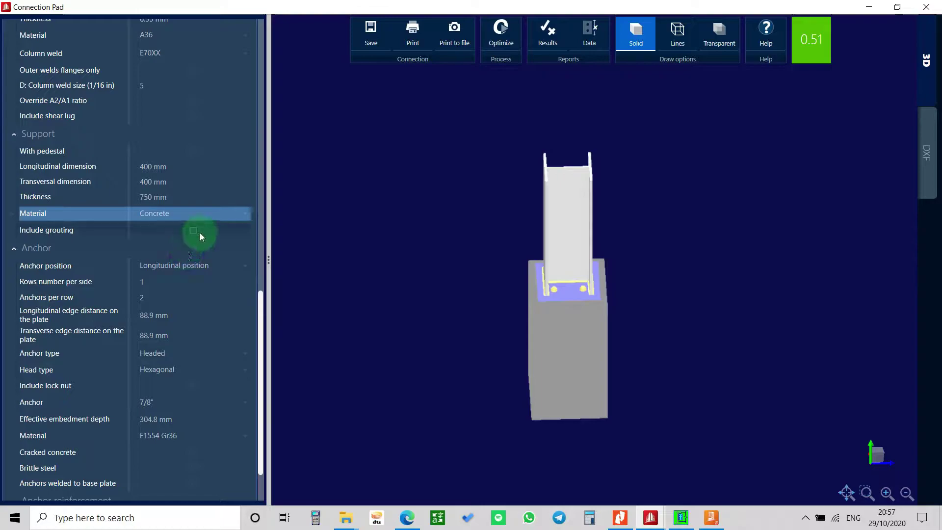
Step: Include grouting on the concrete support with a grout thickness of 25 mm and check it in the 3D model
{"action": "left_click", "coordinate": [194, 231]}
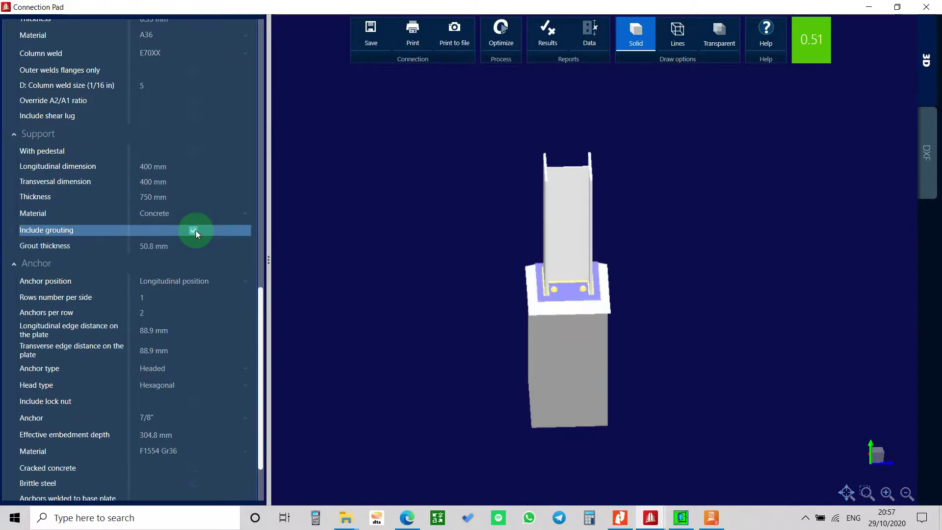
{"action": "left_click", "coordinate": [171, 247]}
{"action": "type", "text": "2"}
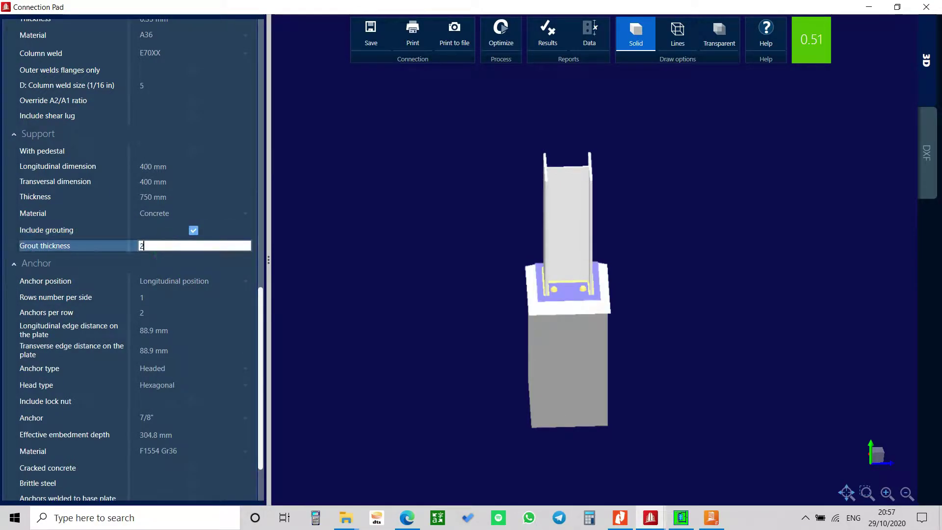
{"action": "type", "text": "5"}
{"action": "left_click", "coordinate": [364, 343]}
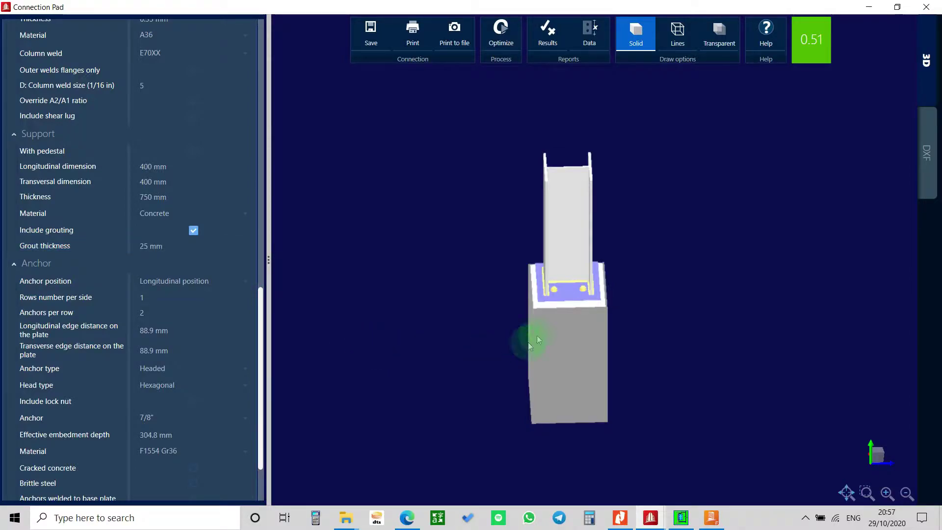
{"action": "scroll", "coordinate": [577, 342], "scroll_direction": "up", "scroll_amount": 5}
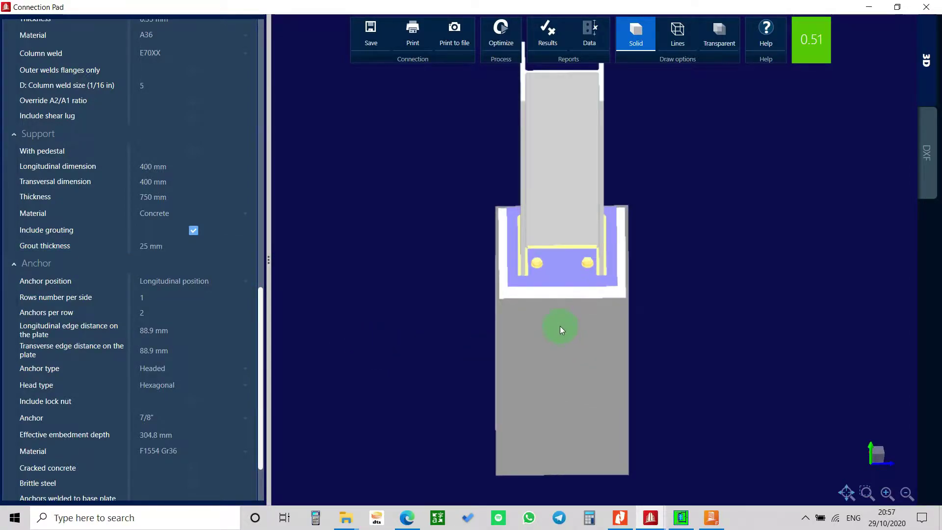
{"action": "left_click_drag", "start_coordinate": [501, 340], "coordinate": [721, 292]}
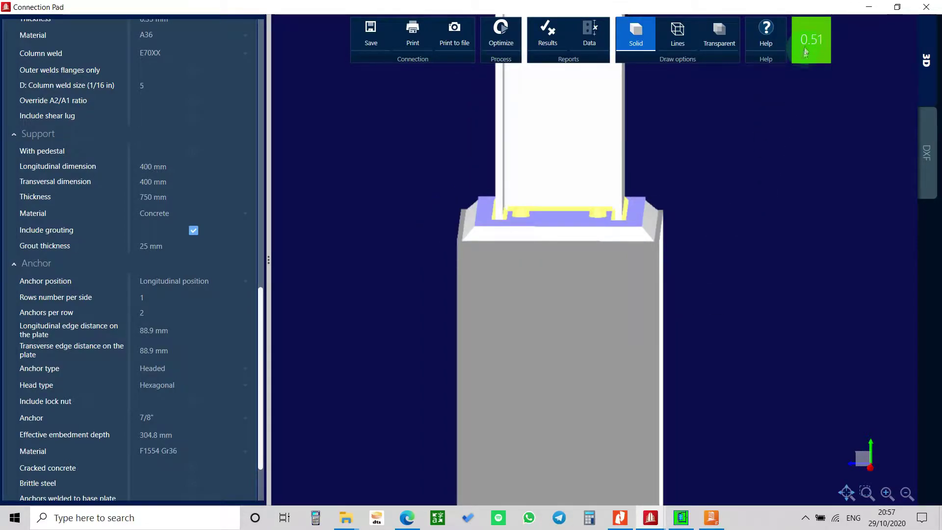
{"action": "left_click_drag", "start_coordinate": [691, 260], "coordinate": [558, 305]}
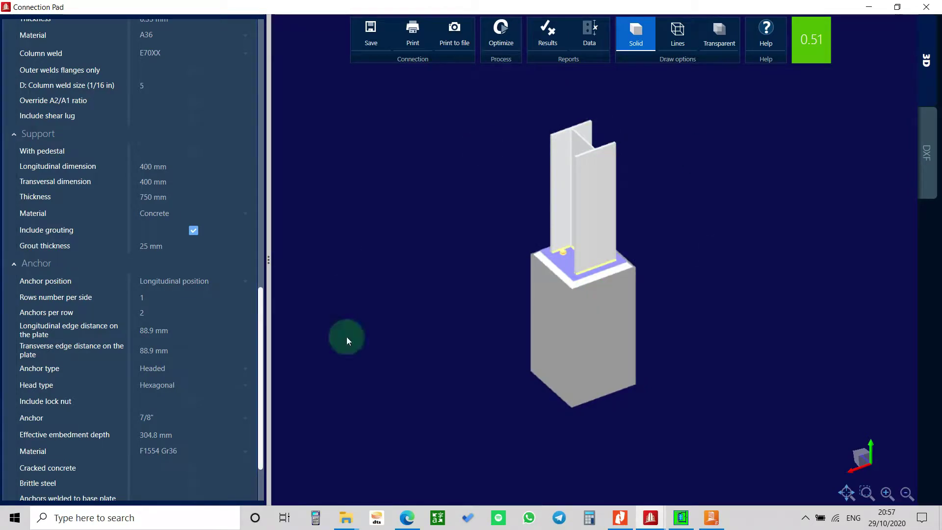
{"action": "left_click_drag", "start_coordinate": [516, 367], "coordinate": [641, 365]}
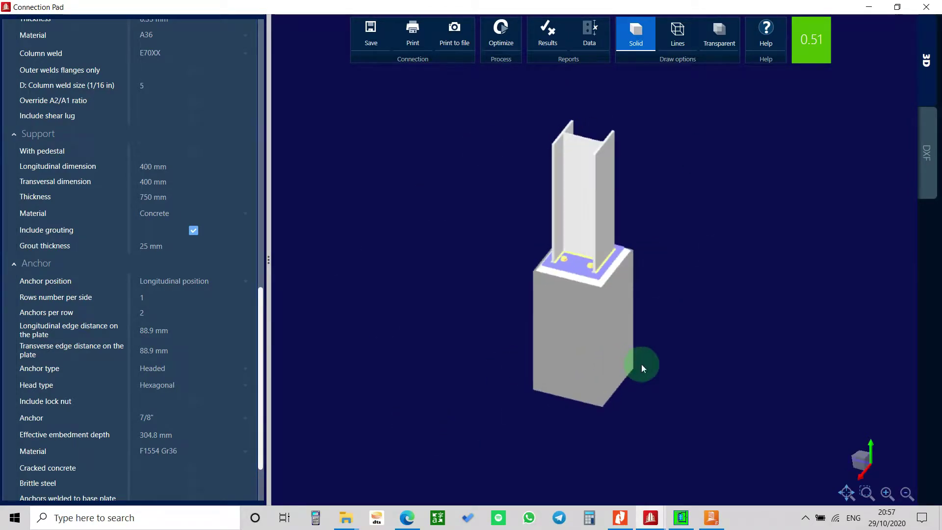
Step: Open the connection's results report and review the load demands, design checks, global critical strength ratio and anchor tensions
{"action": "left_click", "coordinate": [546, 37]}
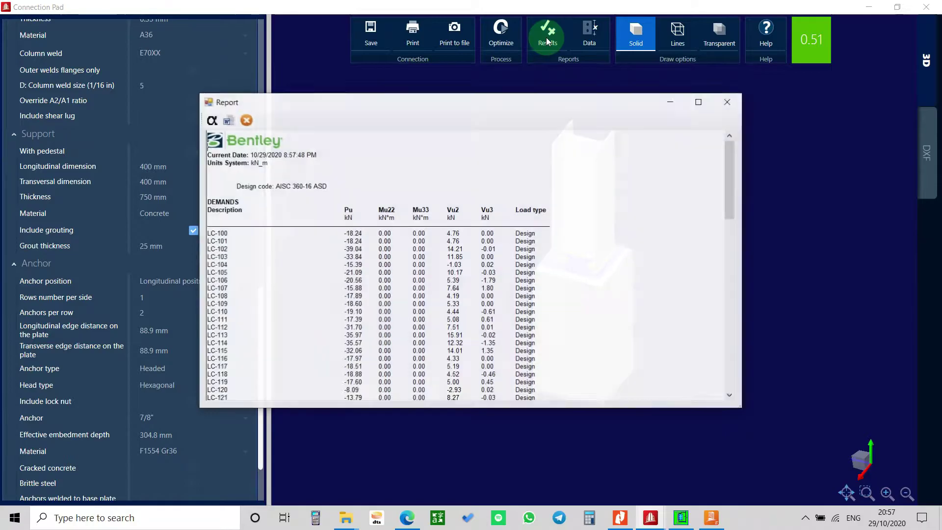
{"action": "left_click", "coordinate": [699, 102]}
{"action": "scroll", "coordinate": [378, 227], "scroll_direction": "down", "scroll_amount": 5}
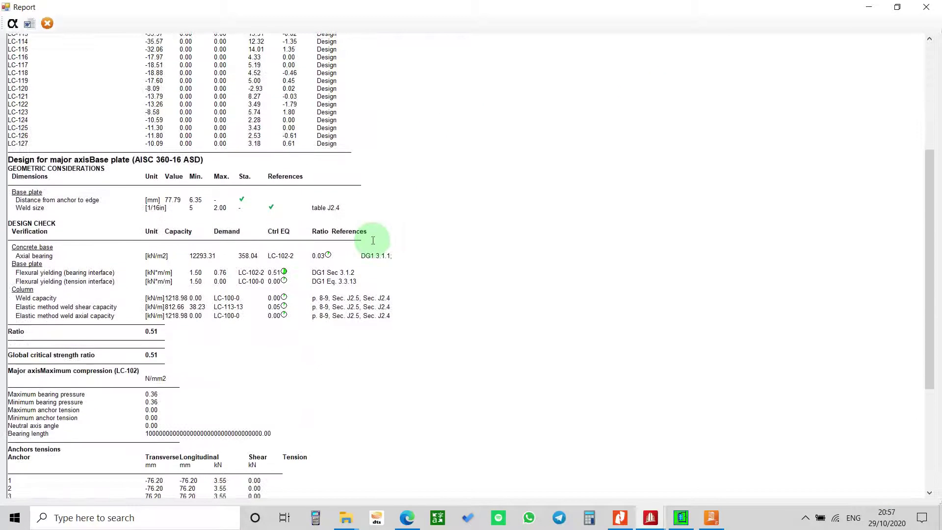
{"action": "scroll", "coordinate": [302, 233], "scroll_direction": "down", "scroll_amount": 4}
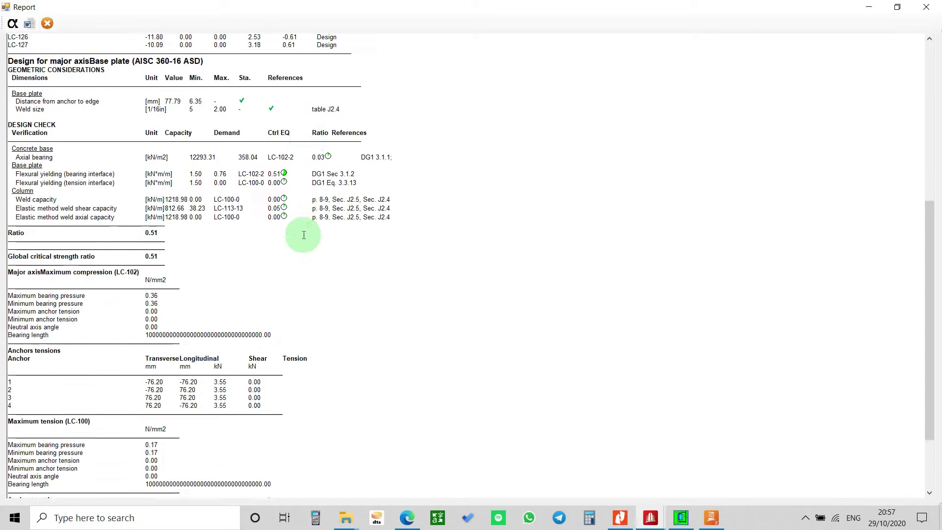
{"action": "scroll", "coordinate": [294, 234], "scroll_direction": "up", "scroll_amount": 2}
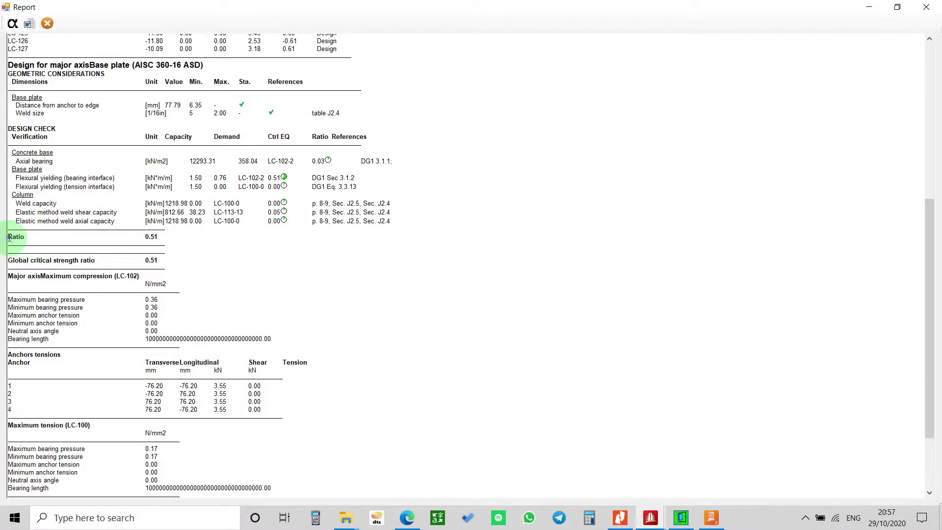
{"action": "left_click_drag", "start_coordinate": [9, 237], "coordinate": [115, 242]}
{"action": "left_click_drag", "start_coordinate": [9, 260], "coordinate": [172, 258]}
{"action": "scroll", "coordinate": [183, 251], "scroll_direction": "down", "scroll_amount": 2}
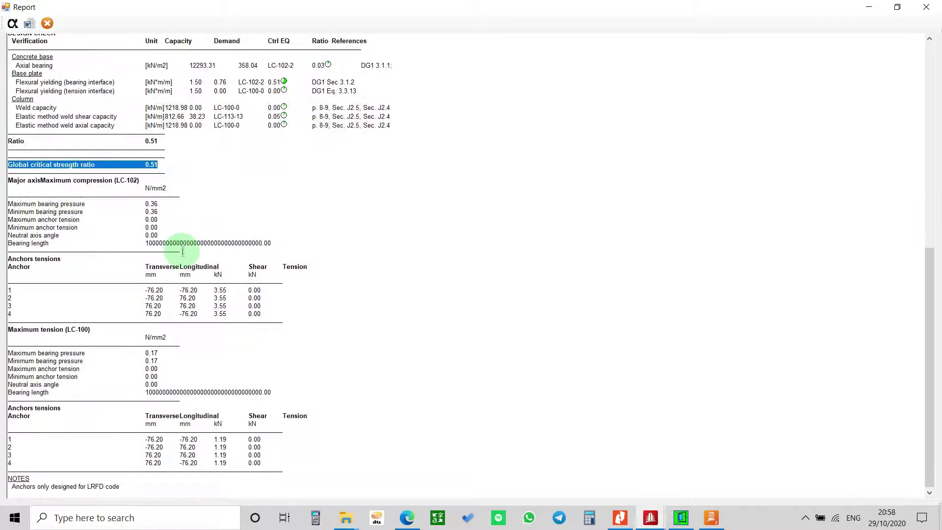
{"action": "scroll", "coordinate": [221, 393], "scroll_direction": "up", "scroll_amount": 8}
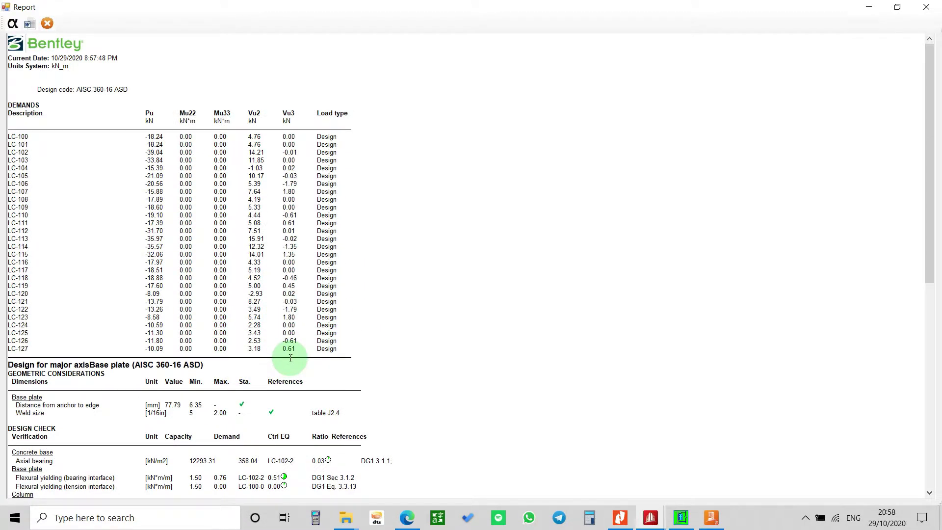
{"action": "scroll", "coordinate": [290, 359], "scroll_direction": "down", "scroll_amount": 1}
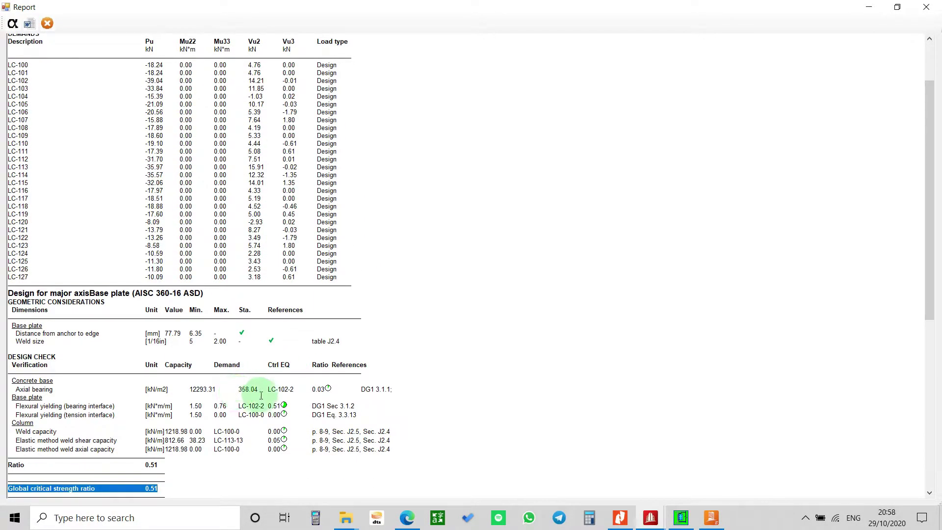
{"action": "scroll", "coordinate": [137, 248], "scroll_direction": "up", "scroll_amount": 2}
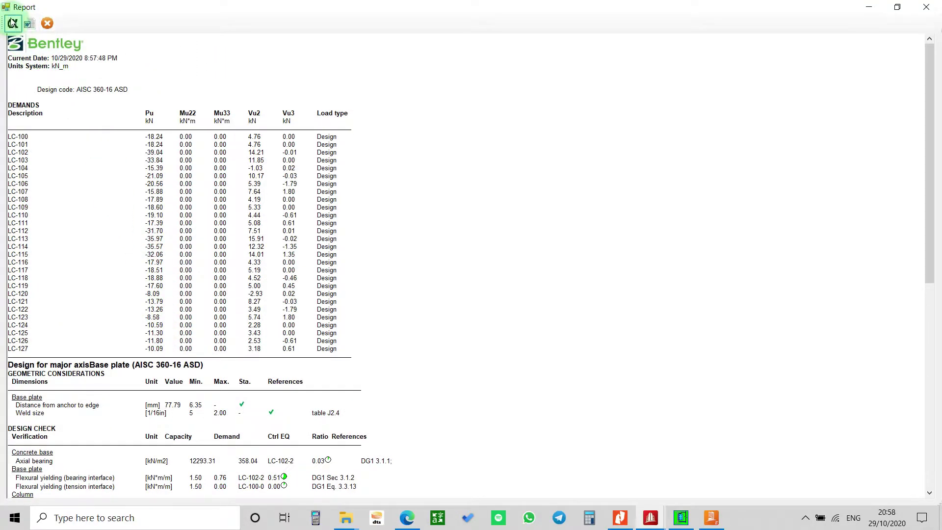
Step: Show the formulas in the results report, review the base plate and weld calculations and the notation, and close the report
{"action": "left_click", "coordinate": [13, 23]}
{"action": "scroll", "coordinate": [217, 253], "scroll_direction": "down", "scroll_amount": 15}
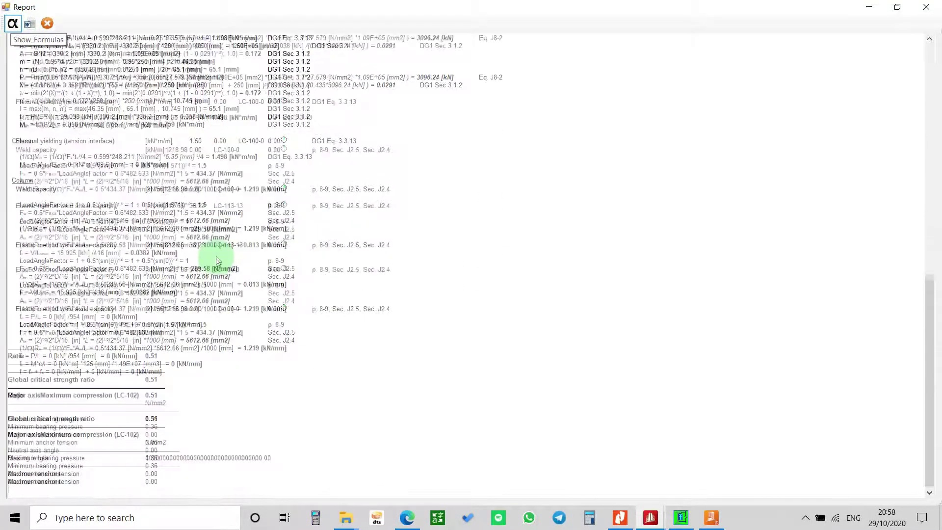
{"action": "scroll", "coordinate": [220, 265], "scroll_direction": "up", "scroll_amount": 15}
{"action": "scroll", "coordinate": [224, 270], "scroll_direction": "down", "scroll_amount": 4}
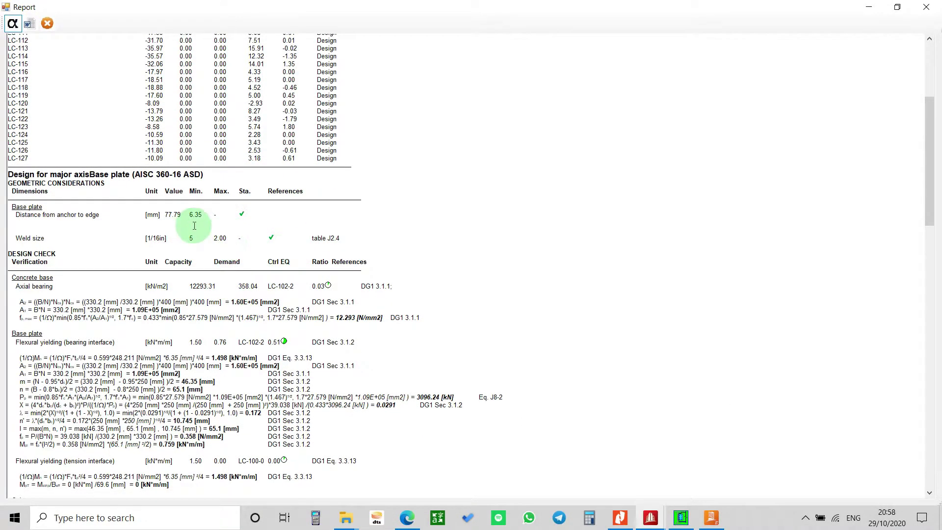
{"action": "scroll", "coordinate": [167, 236], "scroll_direction": "down", "scroll_amount": 2}
{"action": "scroll", "coordinate": [234, 190], "scroll_direction": "down", "scroll_amount": 4}
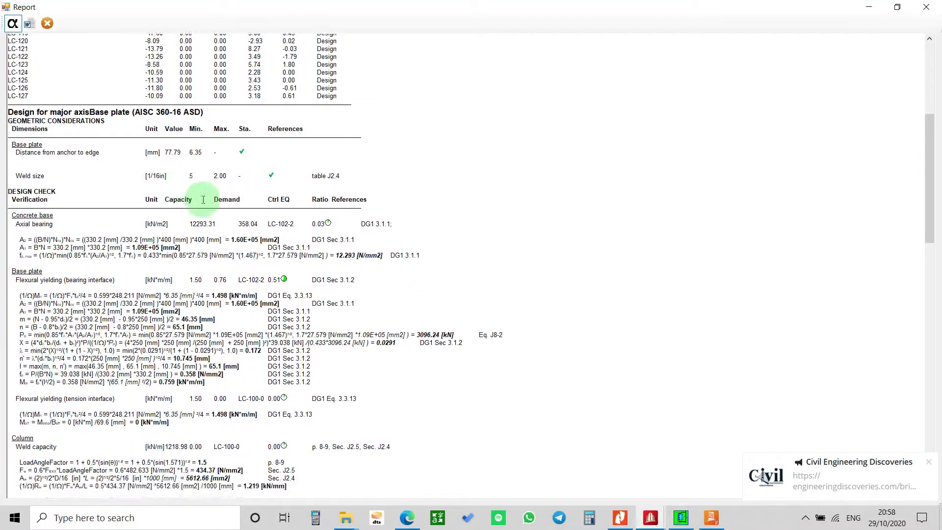
{"action": "scroll", "coordinate": [301, 231], "scroll_direction": "down", "scroll_amount": 1}
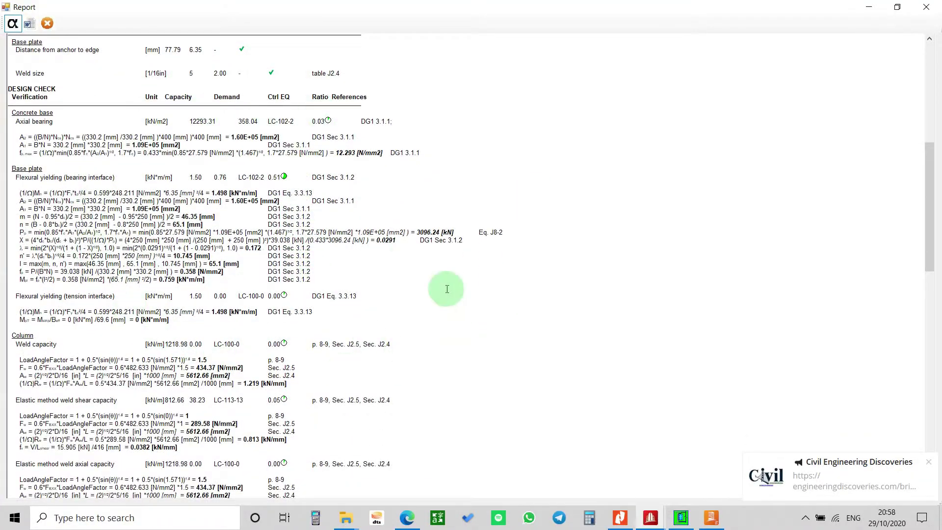
{"action": "scroll", "coordinate": [313, 268], "scroll_direction": "down", "scroll_amount": 3}
{"action": "scroll", "coordinate": [313, 268], "scroll_direction": "down", "scroll_amount": 11}
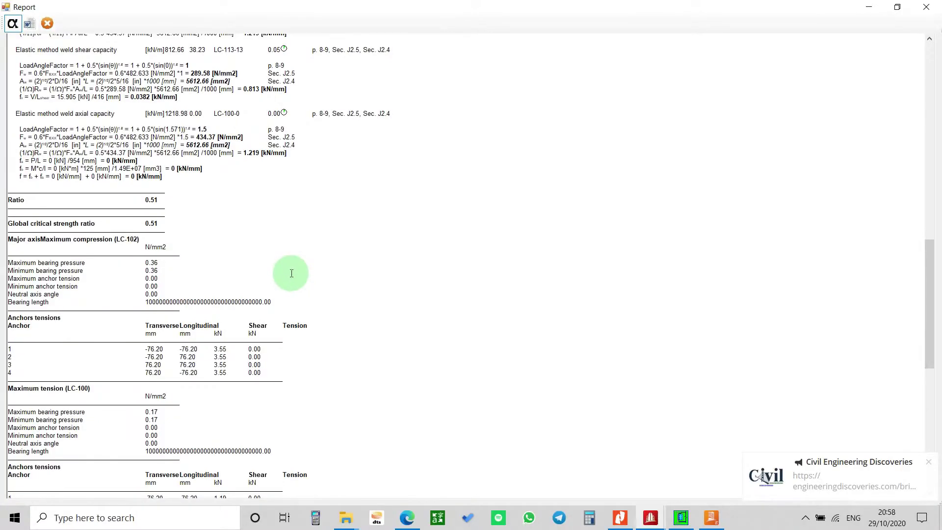
{"action": "scroll", "coordinate": [291, 273], "scroll_direction": "down", "scroll_amount": 17}
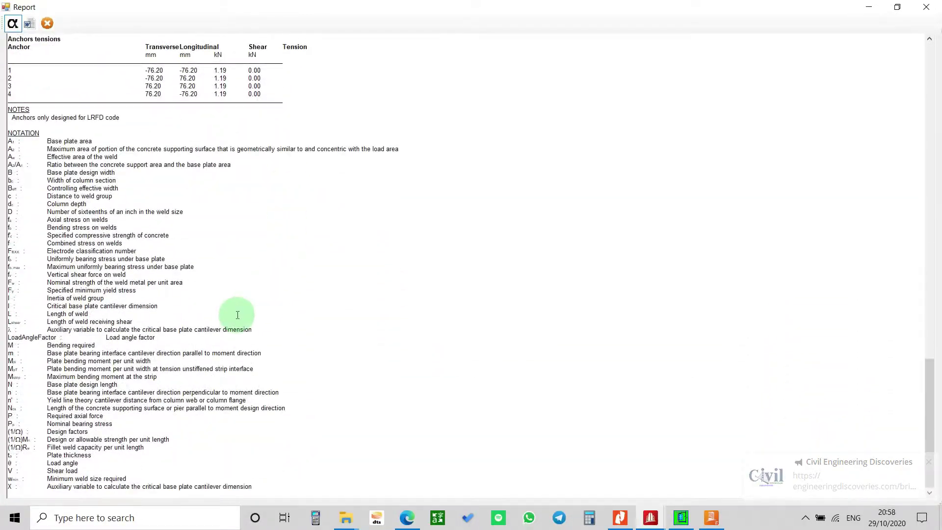
{"action": "scroll", "coordinate": [238, 313], "scroll_direction": "up", "scroll_amount": 20}
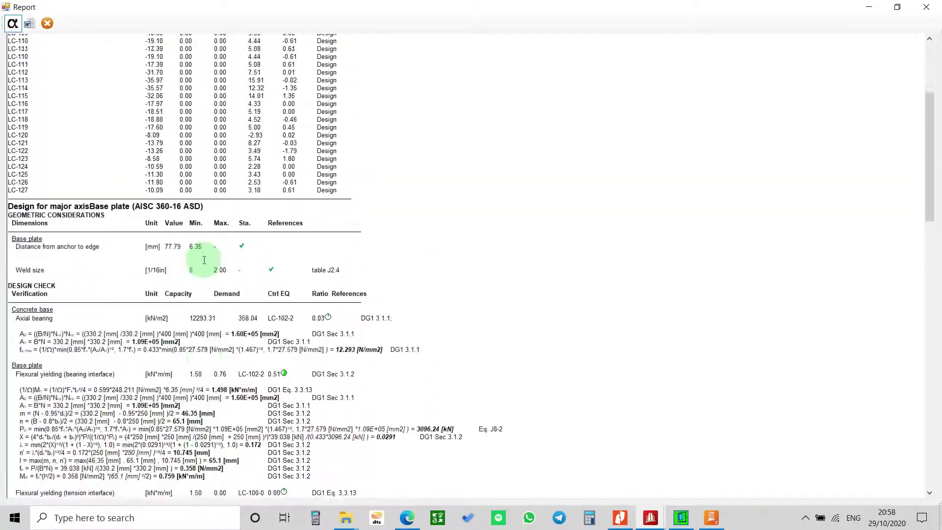
{"action": "scroll", "coordinate": [204, 260], "scroll_direction": "up", "scroll_amount": 7}
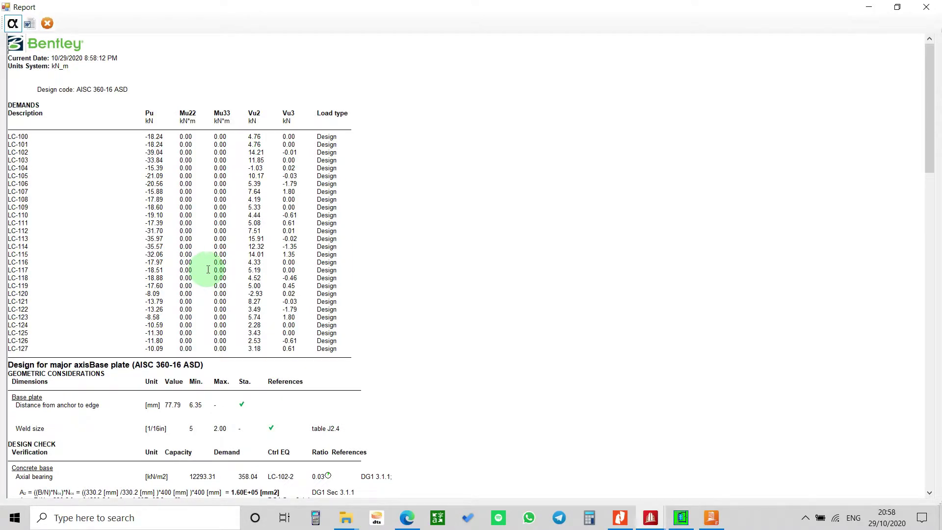
{"action": "left_click", "coordinate": [927, 7]}
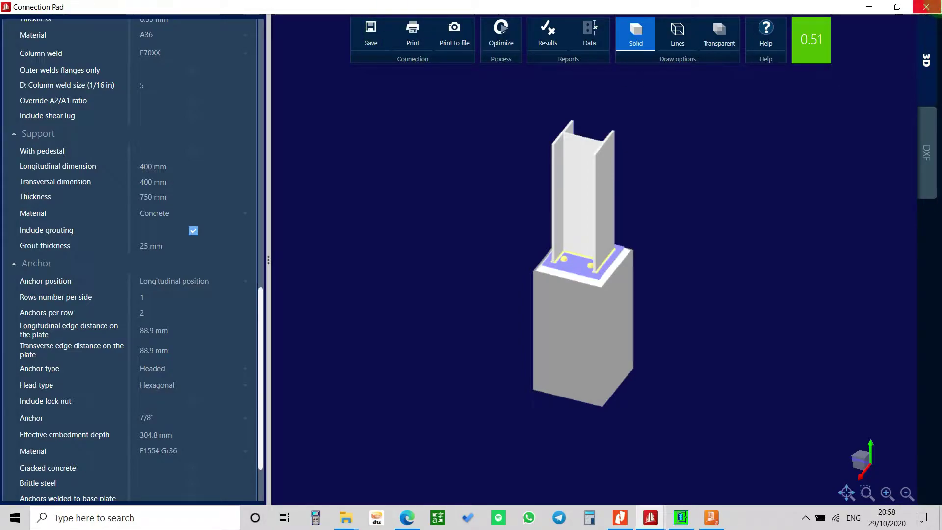
Step: Close the Connection Pad and check the pinned base plate's ratio in the RAM Connection input table
{"action": "left_click", "coordinate": [926, 7]}
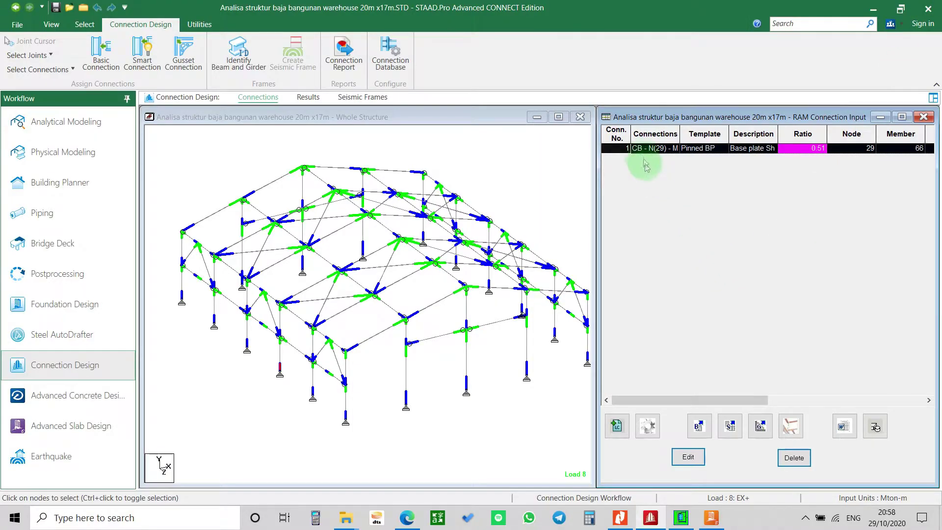
{"action": "left_click", "coordinate": [657, 148]}
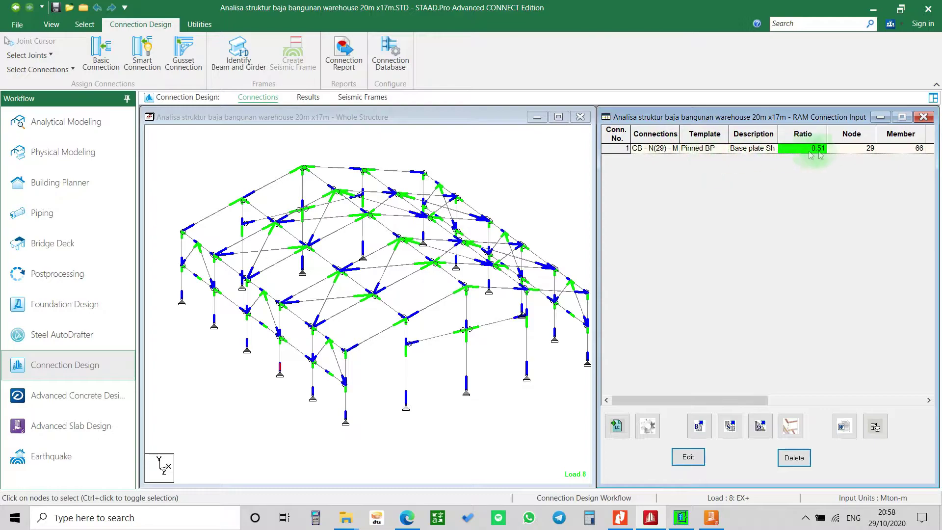
{"action": "left_click", "coordinate": [626, 148]}
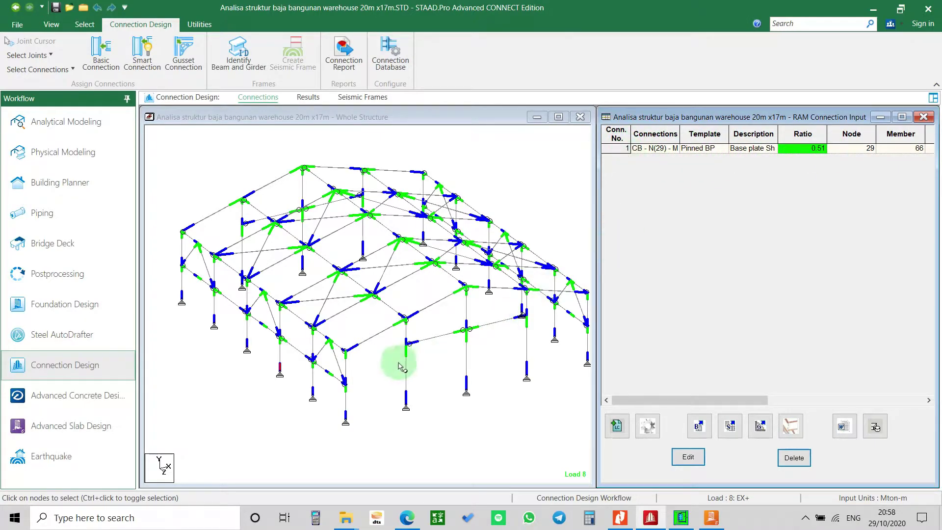
Step: Display the whole structure's members as full 3D sections
{"action": "left_click_drag", "start_coordinate": [336, 225], "coordinate": [309, 382]}
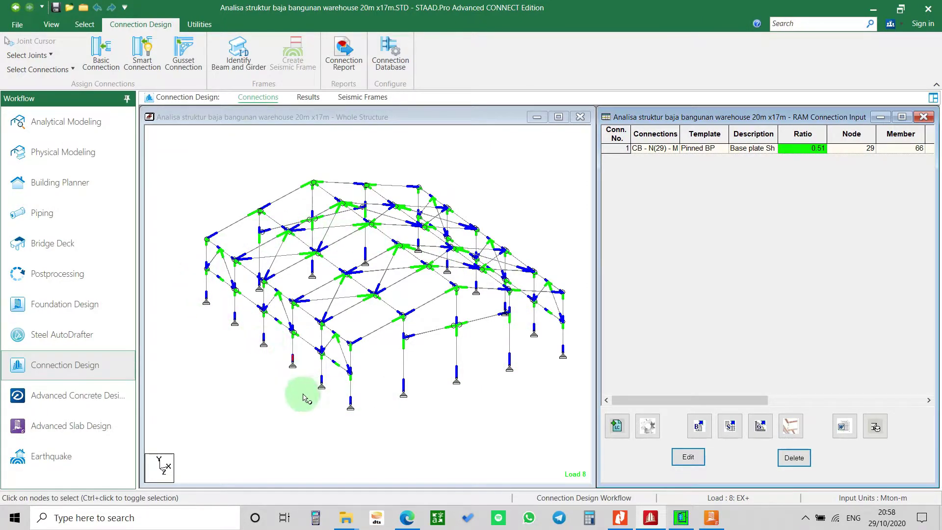
{"action": "left_click_drag", "start_coordinate": [432, 368], "coordinate": [298, 357]}
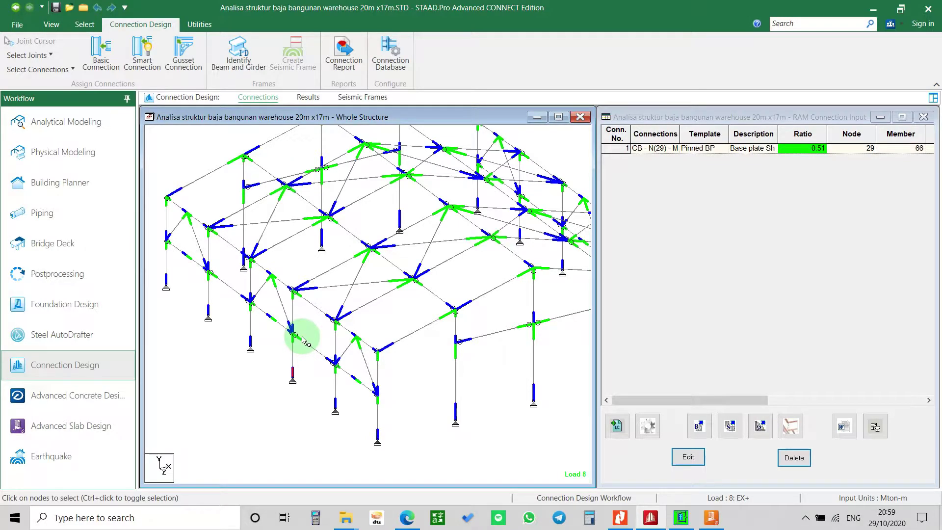
{"action": "left_click_drag", "start_coordinate": [307, 364], "coordinate": [364, 371]}
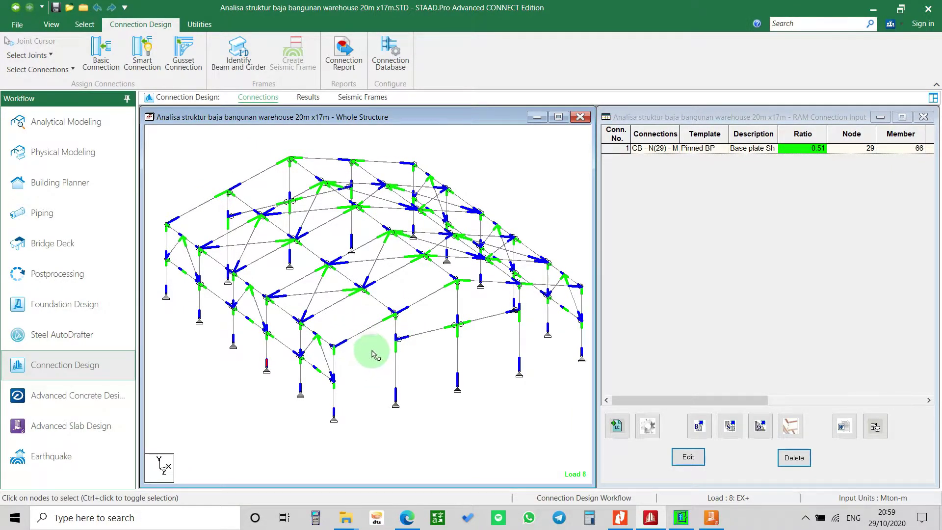
{"action": "right_click", "coordinate": [372, 352]}
{"action": "left_click", "coordinate": [400, 238]}
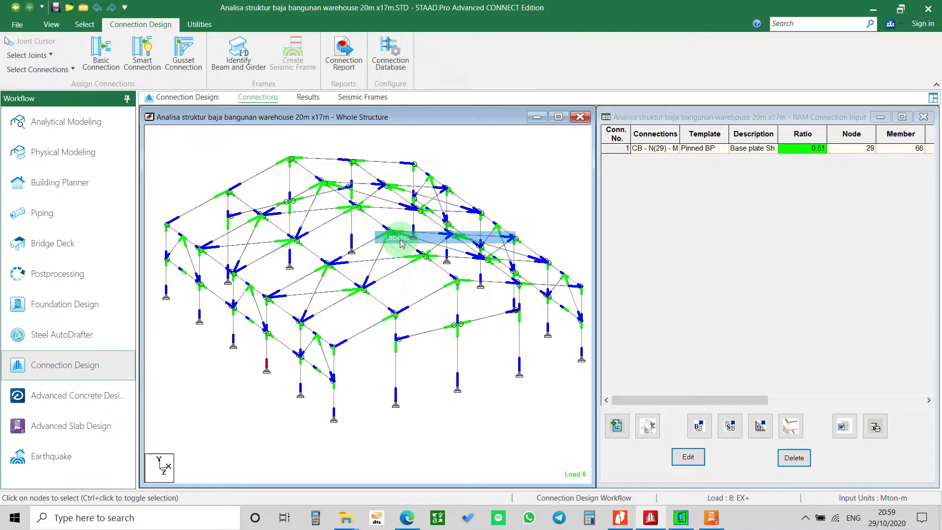
{"action": "left_click", "coordinate": [341, 96]}
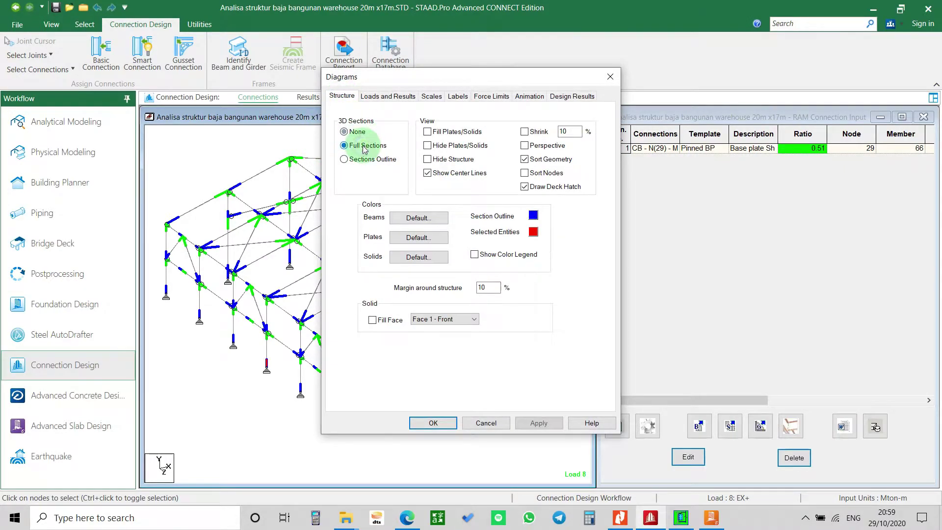
{"action": "left_click", "coordinate": [538, 423]}
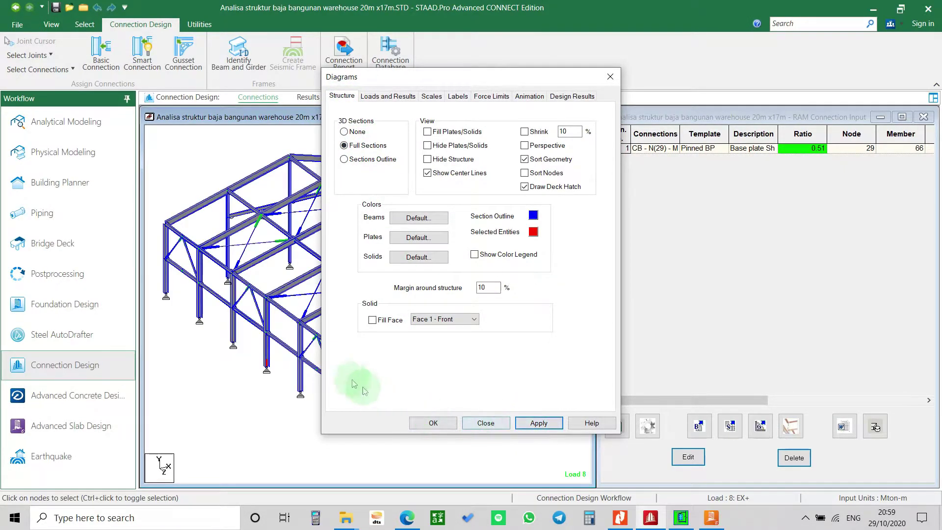
Step: Turn off the beam ends labels in the structure view
{"action": "left_click", "coordinate": [459, 96]}
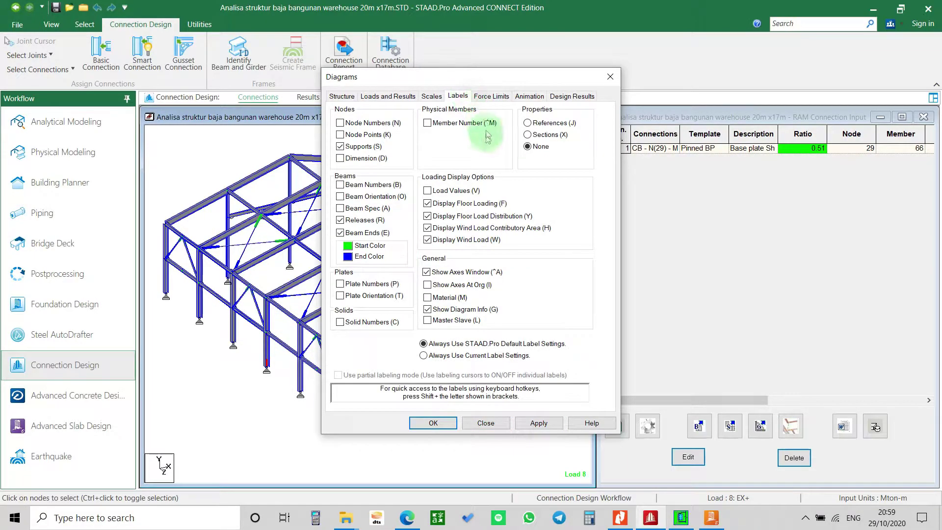
{"action": "left_click", "coordinate": [340, 233]}
{"action": "left_click", "coordinate": [538, 423]}
{"action": "left_click", "coordinate": [433, 423]}
{"action": "middle_click_drag", "start_coordinate": [442, 420], "coordinate": [336, 368]}
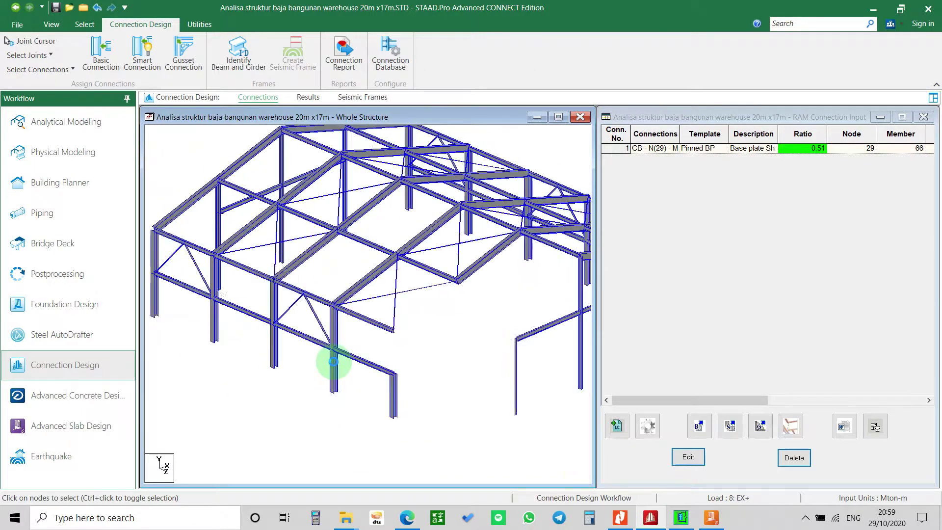
Step: Select both segments of a side-wall column and the mid-height beam framing into it beside the V-bracing
{"action": "middle_click_drag", "start_coordinate": [333, 362], "coordinate": [264, 391]}
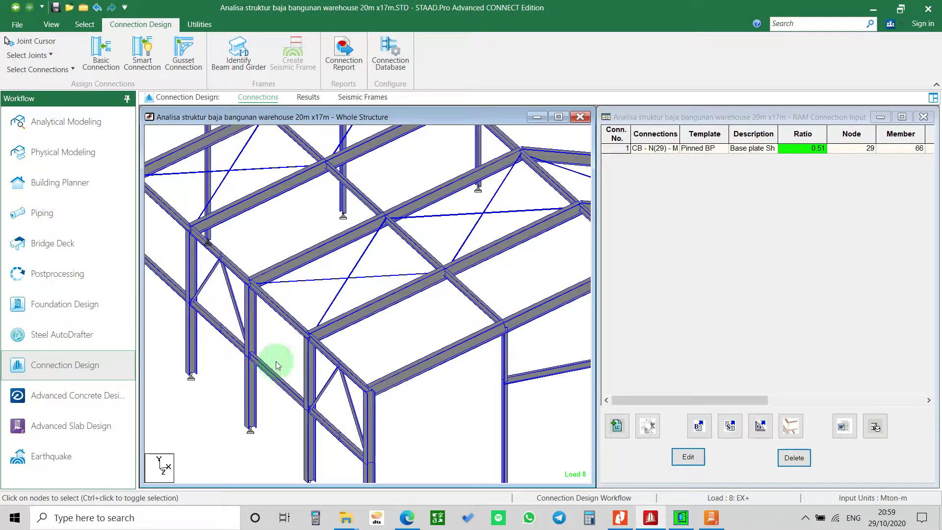
{"action": "scroll", "coordinate": [236, 210], "scroll_direction": "down", "scroll_amount": 2}
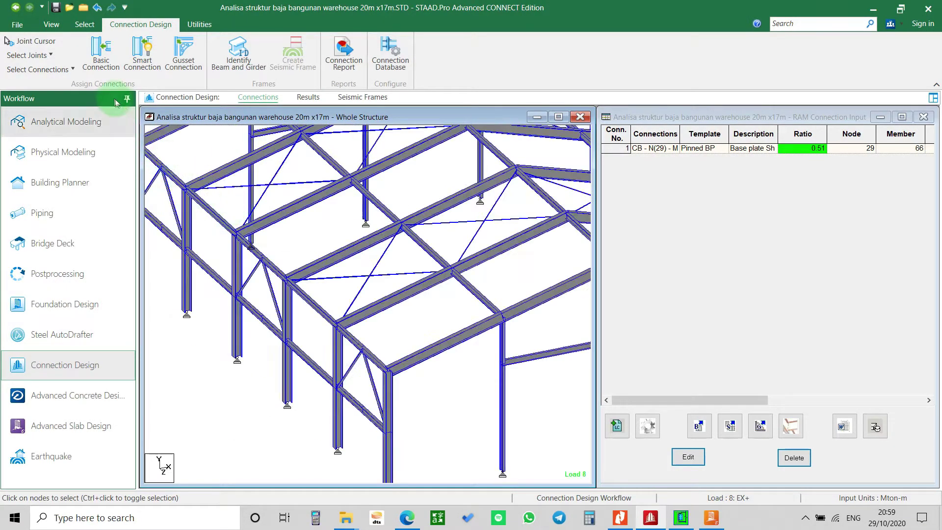
{"action": "left_click", "coordinate": [85, 24]}
{"action": "left_click", "coordinate": [40, 51]}
{"action": "left_click", "coordinate": [250, 310]}
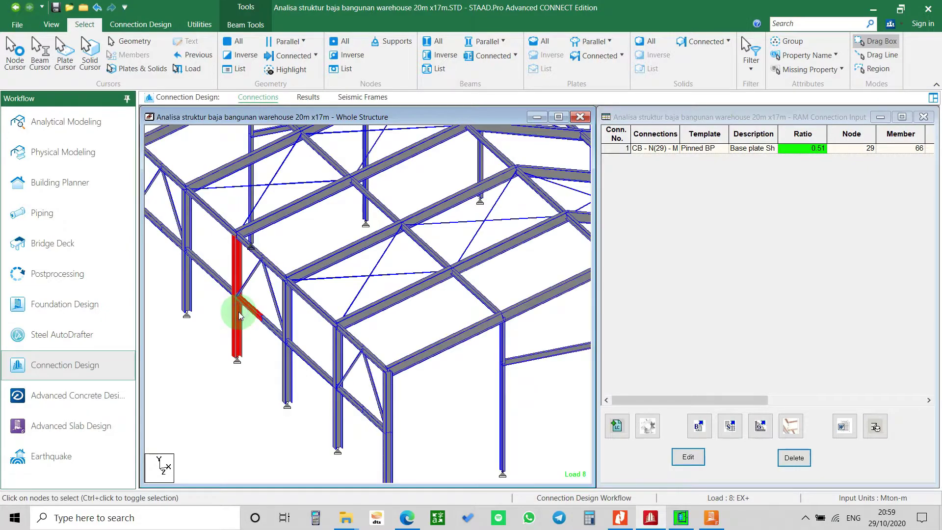
{"action": "scroll", "coordinate": [239, 315], "scroll_direction": "up", "scroll_amount": 1}
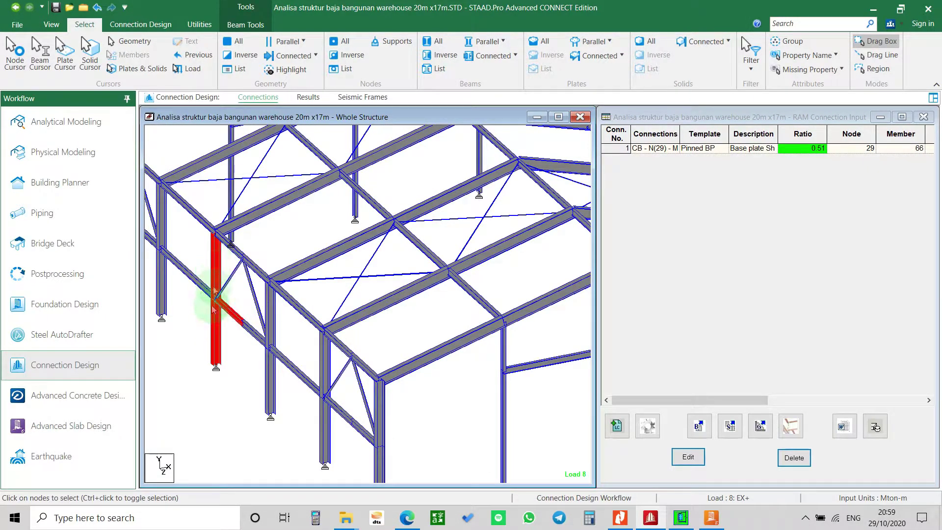
{"action": "scroll", "coordinate": [248, 274], "scroll_direction": "up", "scroll_amount": 2}
{"action": "scroll", "coordinate": [305, 295], "scroll_direction": "down", "scroll_amount": 3}
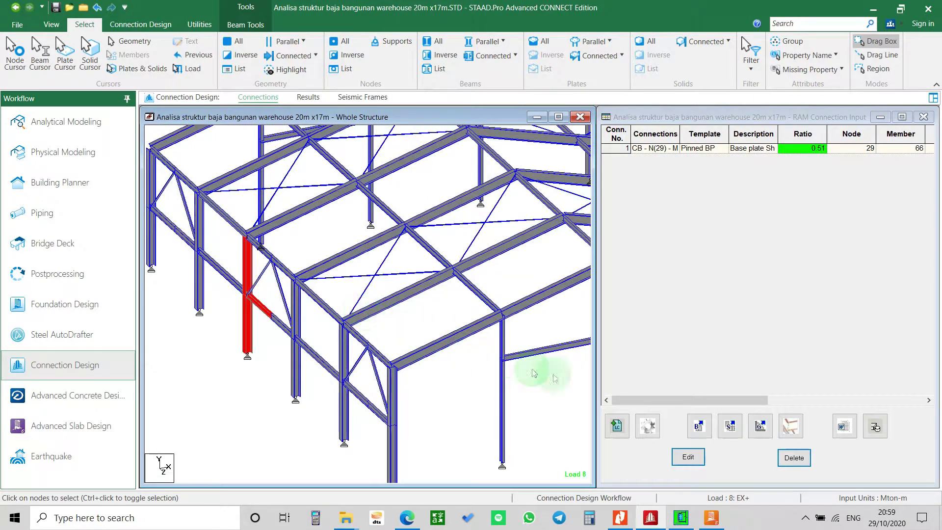
Step: Bring up the smart connection assignment for the selected column and mid-height beam instead of the basic connection one
{"action": "left_click", "coordinate": [701, 427]}
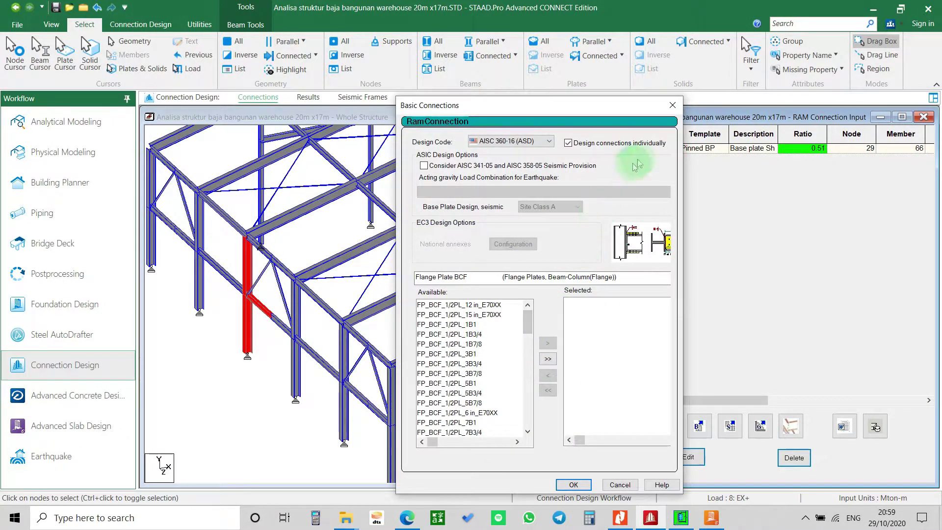
{"action": "left_click", "coordinate": [676, 106]}
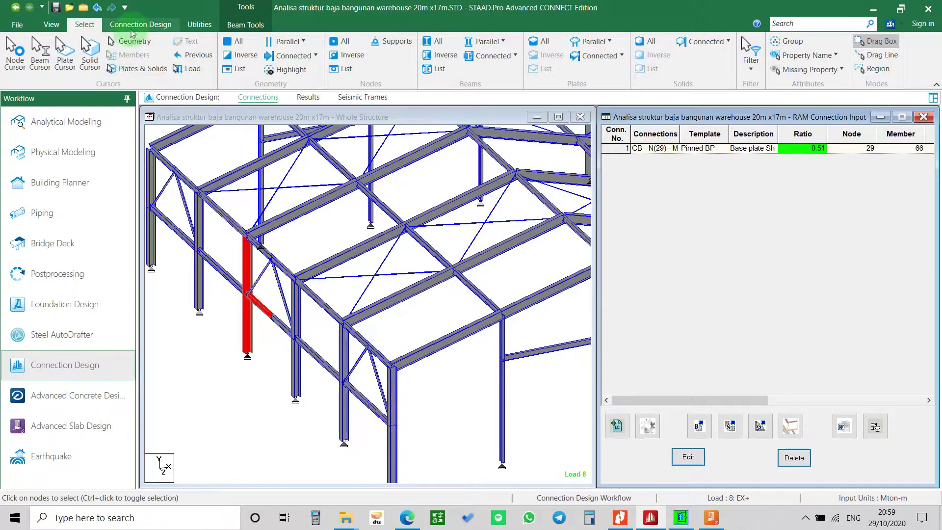
{"action": "left_click", "coordinate": [136, 27]}
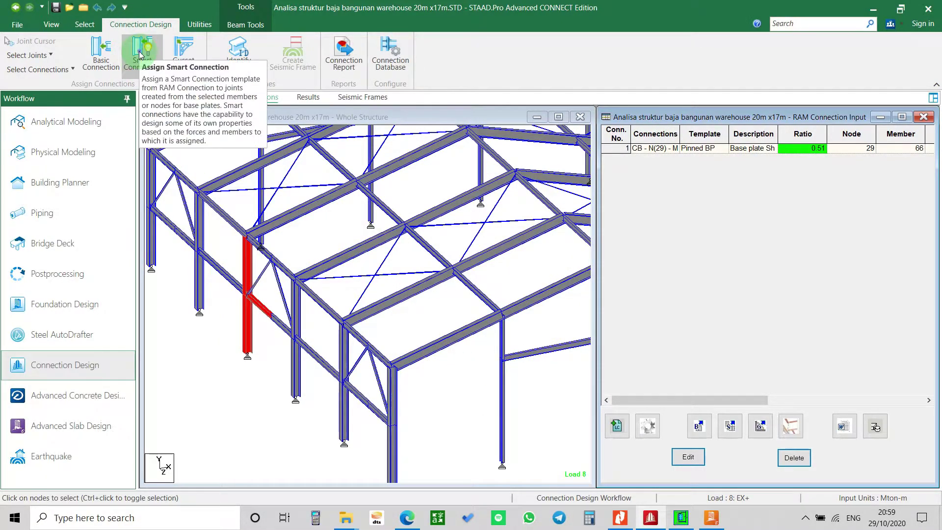
{"action": "left_click", "coordinate": [140, 55]}
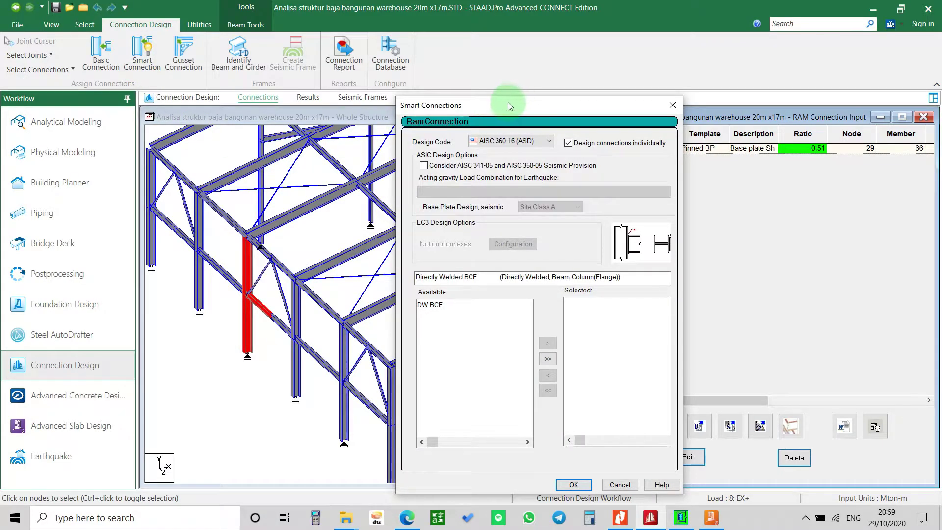
Step: Assign a Single Plate BCW smart connection (SP BCW) to the selected column and beam under AISC 360-16 (ASD)
{"action": "left_click_drag", "start_coordinate": [507, 102], "coordinate": [531, 23]}
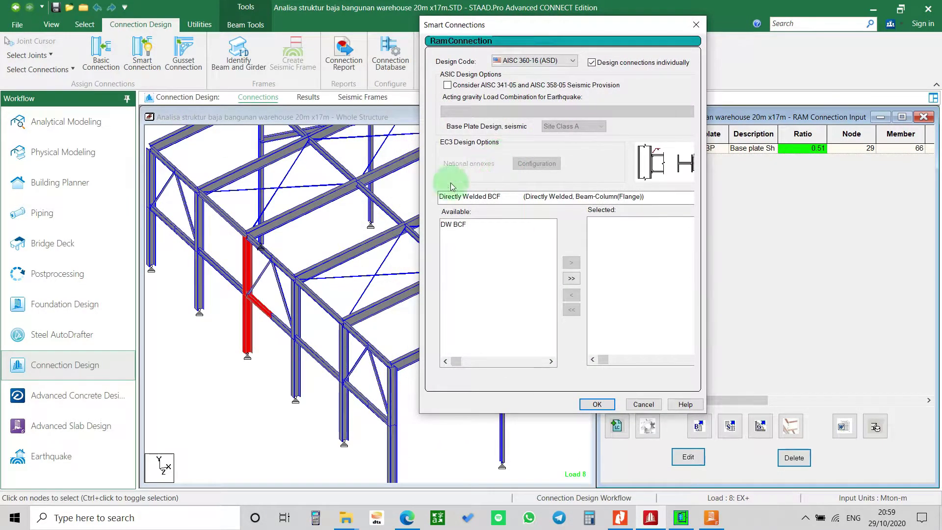
{"action": "left_click", "coordinate": [540, 200]}
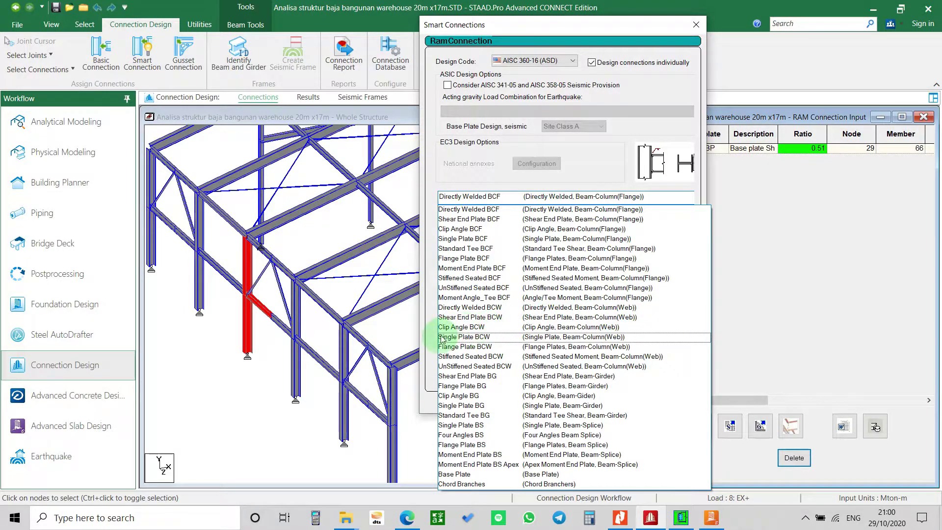
{"action": "left_click", "coordinate": [484, 338]}
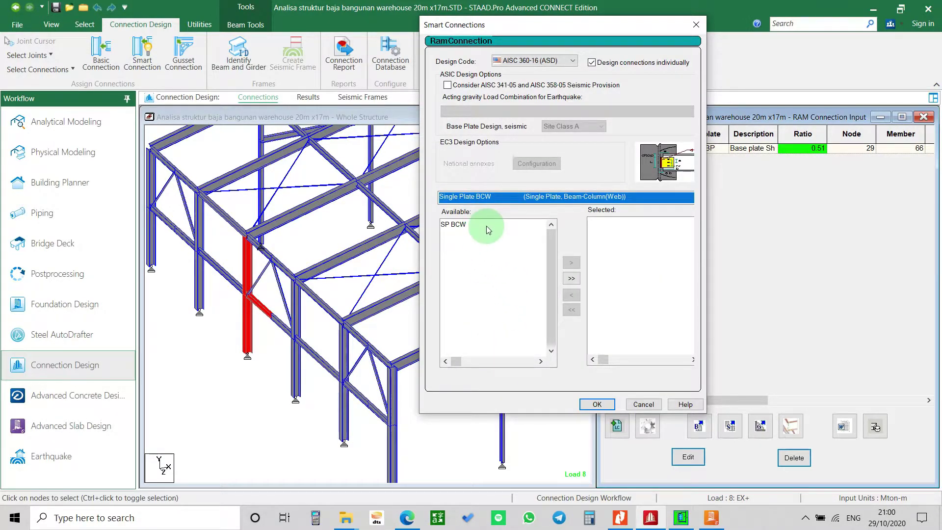
{"action": "double_click", "coordinate": [469, 225]}
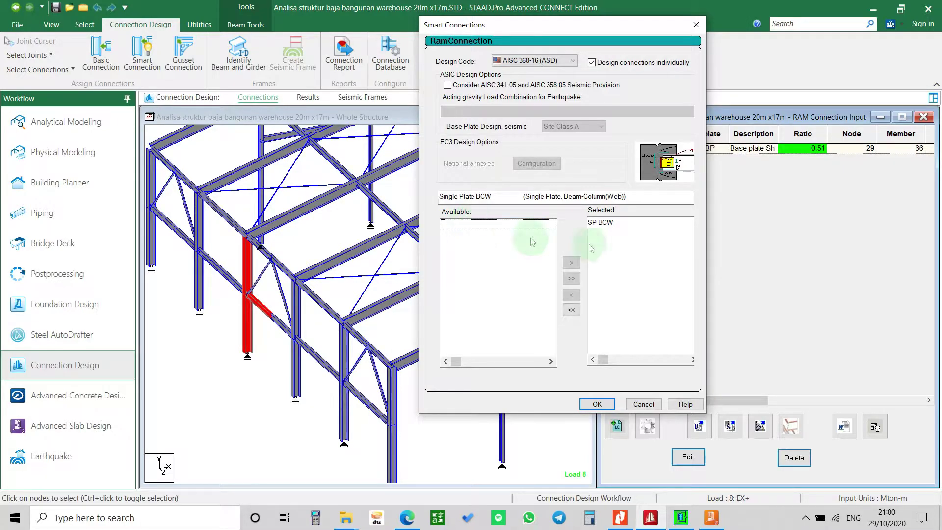
{"action": "left_click", "coordinate": [599, 405]}
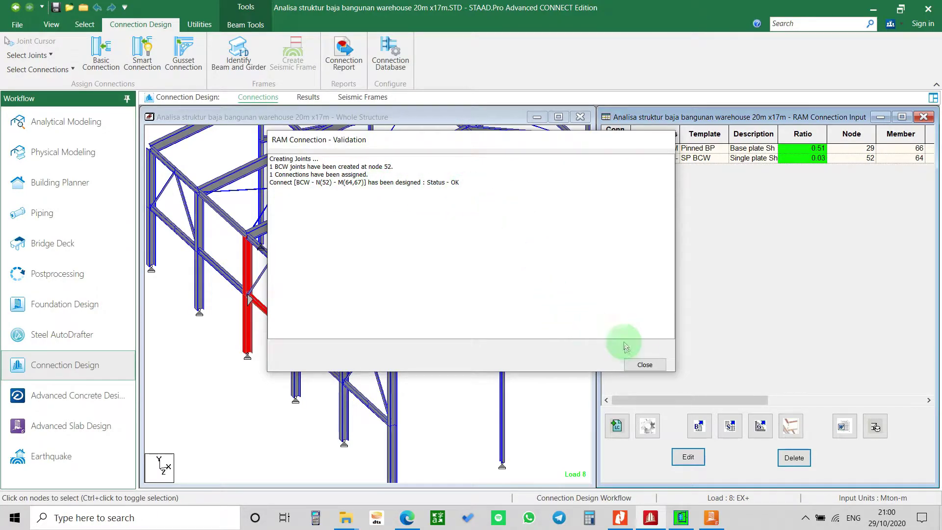
{"action": "left_click", "coordinate": [644, 364]}
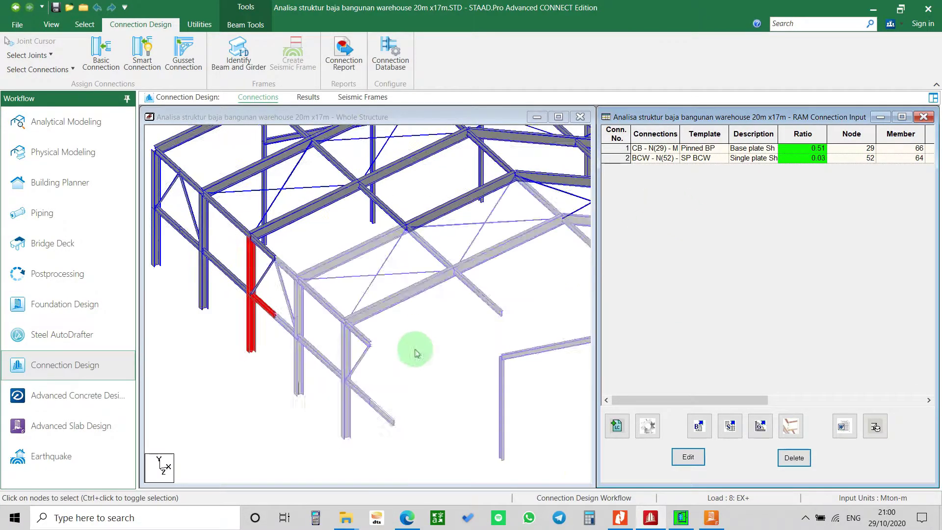
Step: Clear the member selection and locate the SP BCW connection in the structure through its entry in the connection table
{"action": "left_click", "coordinate": [413, 361]}
{"action": "scroll", "coordinate": [288, 362], "scroll_direction": "up", "scroll_amount": 3}
{"action": "scroll", "coordinate": [273, 319], "scroll_direction": "up", "scroll_amount": 4}
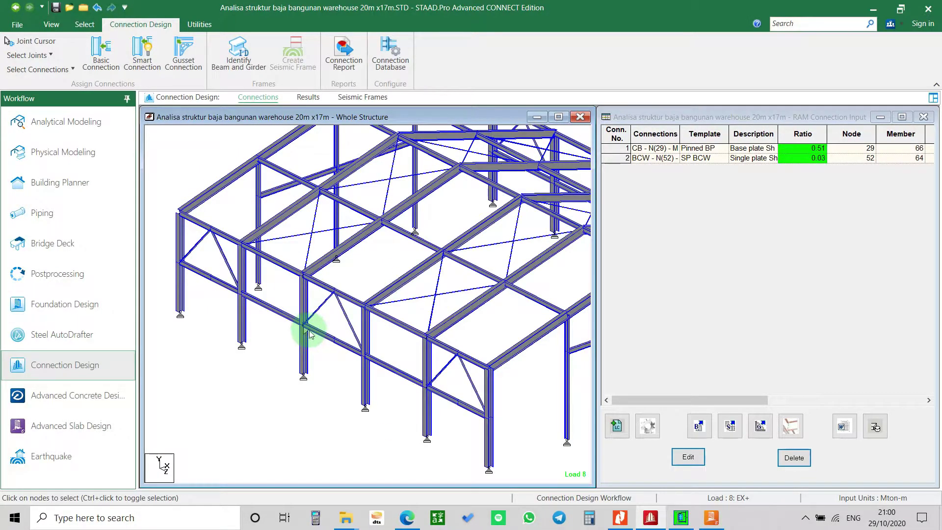
{"action": "scroll", "coordinate": [305, 331], "scroll_direction": "down", "scroll_amount": 3}
{"action": "middle_click_drag", "start_coordinate": [305, 332], "coordinate": [369, 320]}
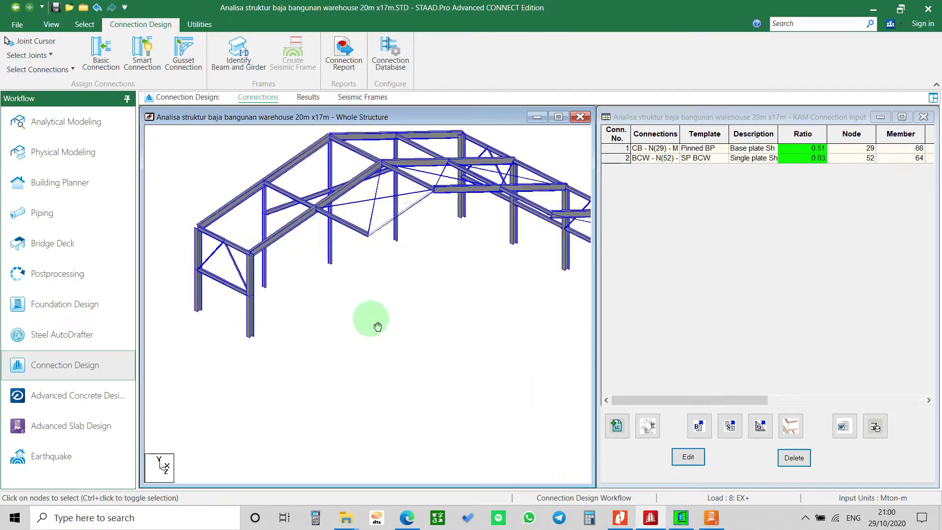
{"action": "scroll", "coordinate": [475, 292], "scroll_direction": "up", "scroll_amount": 3}
{"action": "left_click", "coordinate": [617, 157]}
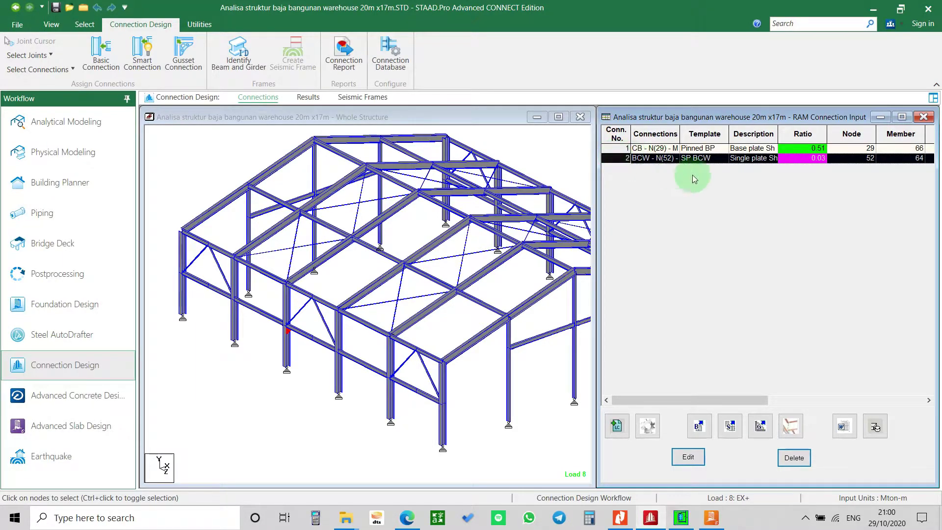
{"action": "left_click", "coordinate": [808, 149]}
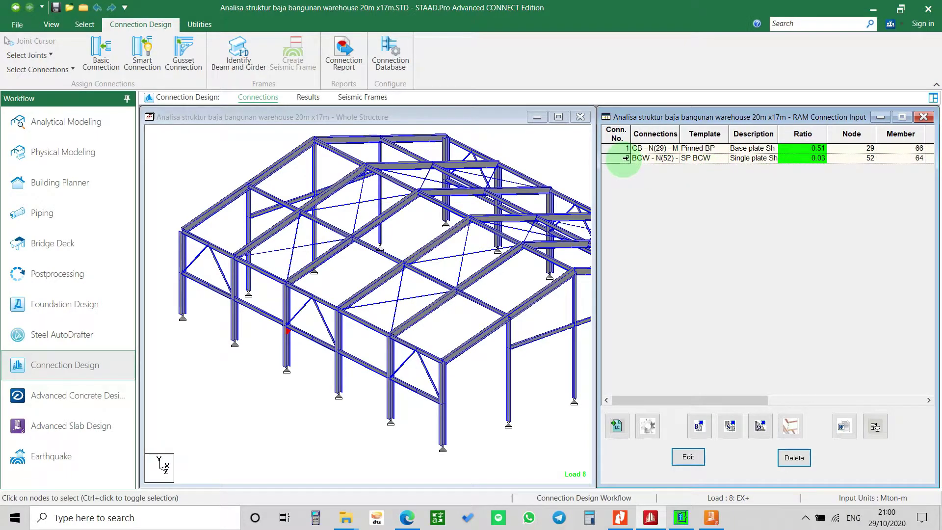
Step: Open the SP BCW connection's detailed design and inspect its 3D model from the beam end
{"action": "left_click", "coordinate": [626, 158]}
{"action": "double_click", "coordinate": [626, 158]}
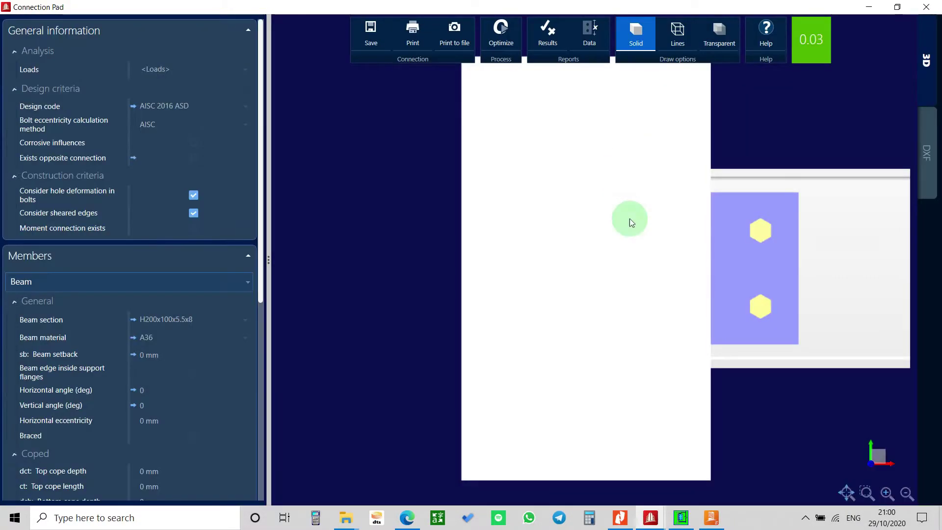
{"action": "left_click_drag", "start_coordinate": [622, 250], "coordinate": [644, 309]}
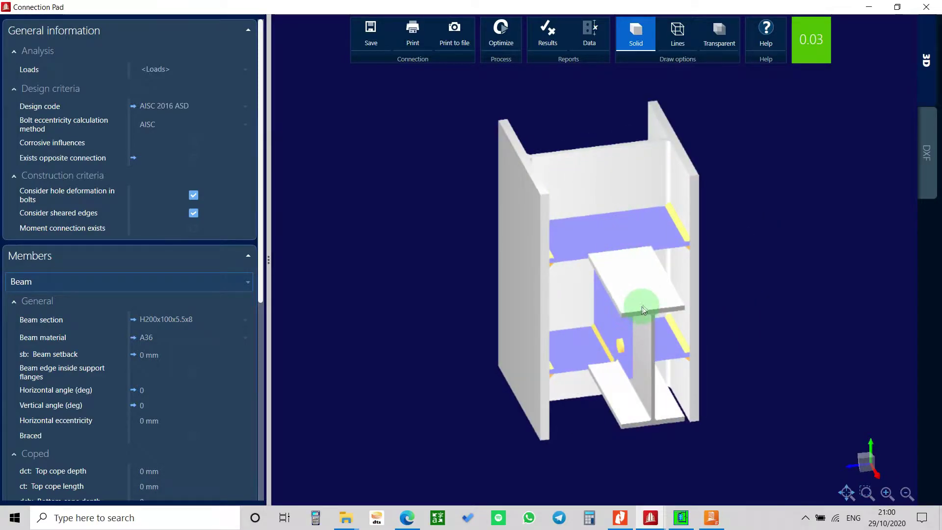
{"action": "left_click_drag", "start_coordinate": [626, 350], "coordinate": [534, 115]}
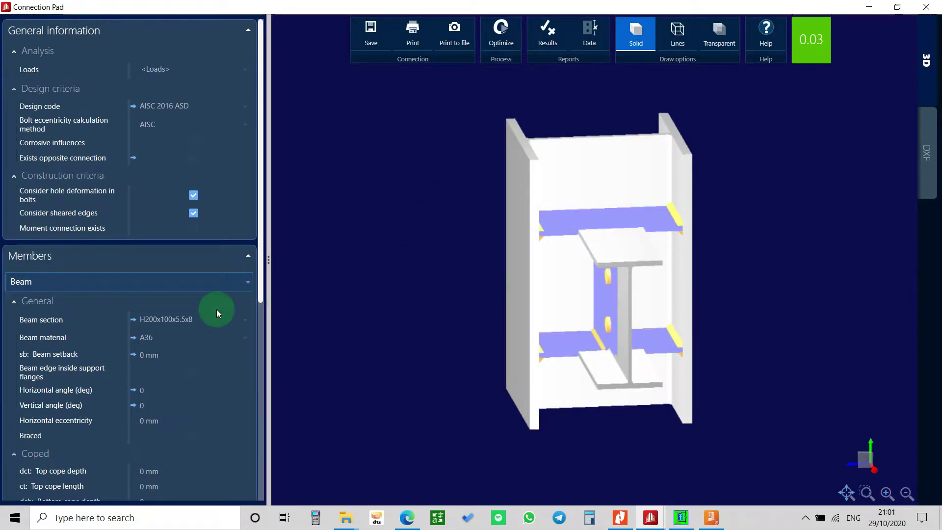
Step: Choose 3/4" A325 N as the bolt type for the single plate
{"action": "scroll", "coordinate": [217, 313], "scroll_direction": "down", "scroll_amount": 5}
{"action": "scroll", "coordinate": [182, 315], "scroll_direction": "down", "scroll_amount": 1}
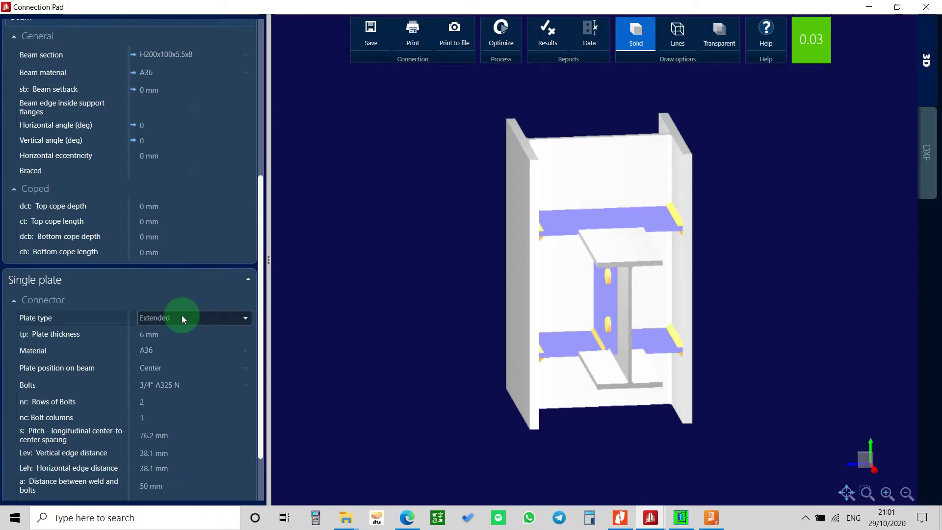
{"action": "scroll", "coordinate": [179, 315], "scroll_direction": "down", "scroll_amount": 1}
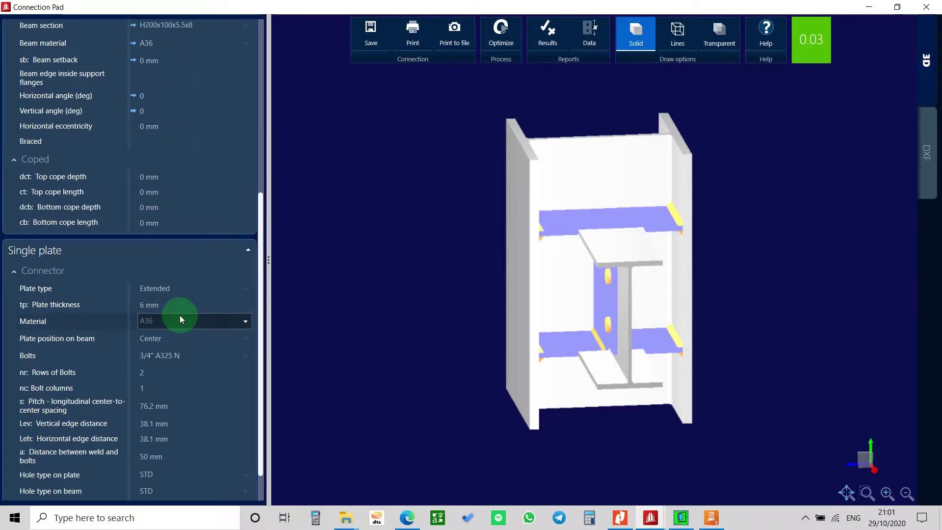
{"action": "left_click", "coordinate": [172, 356]}
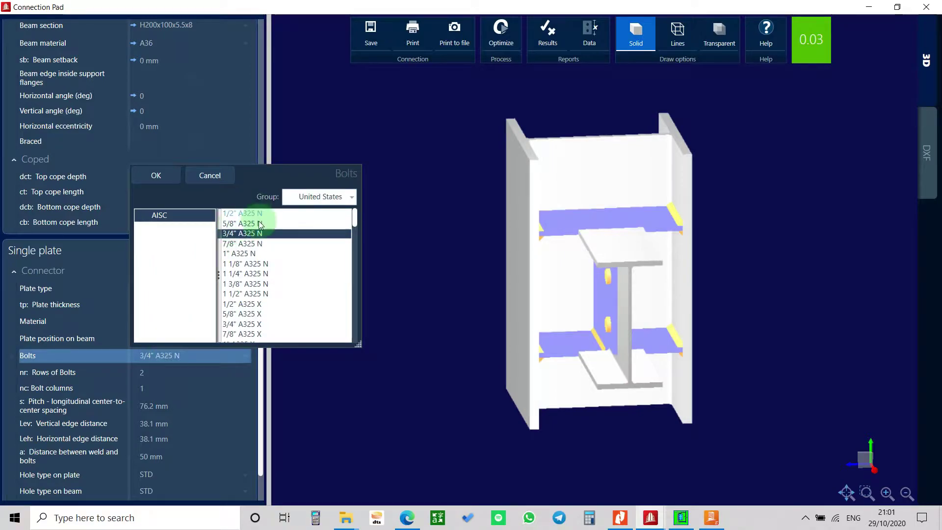
{"action": "double_click", "coordinate": [236, 234]}
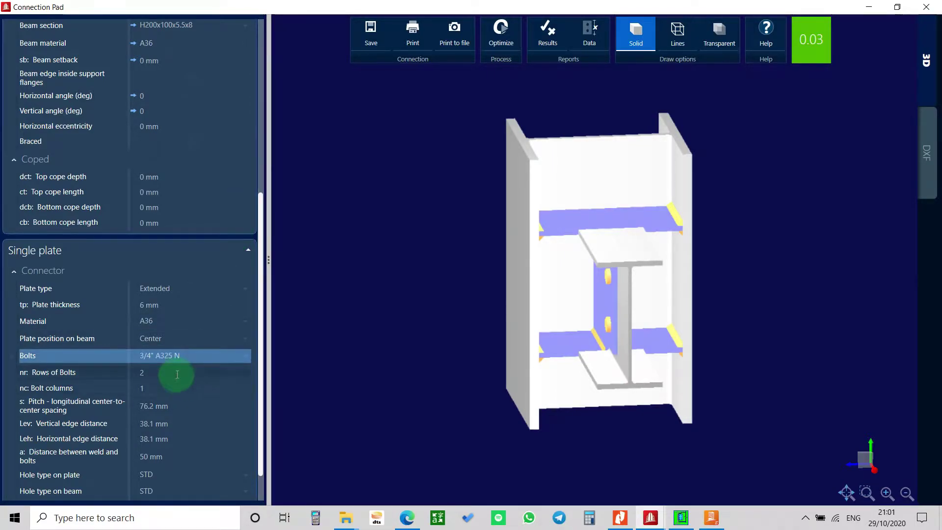
Step: Examine the remaining single-plate settings, the general design criteria and the connection's 3D model from the side
{"action": "scroll", "coordinate": [177, 378], "scroll_direction": "down", "scroll_amount": 2}
{"action": "left_click_drag", "start_coordinate": [491, 336], "coordinate": [637, 340]}
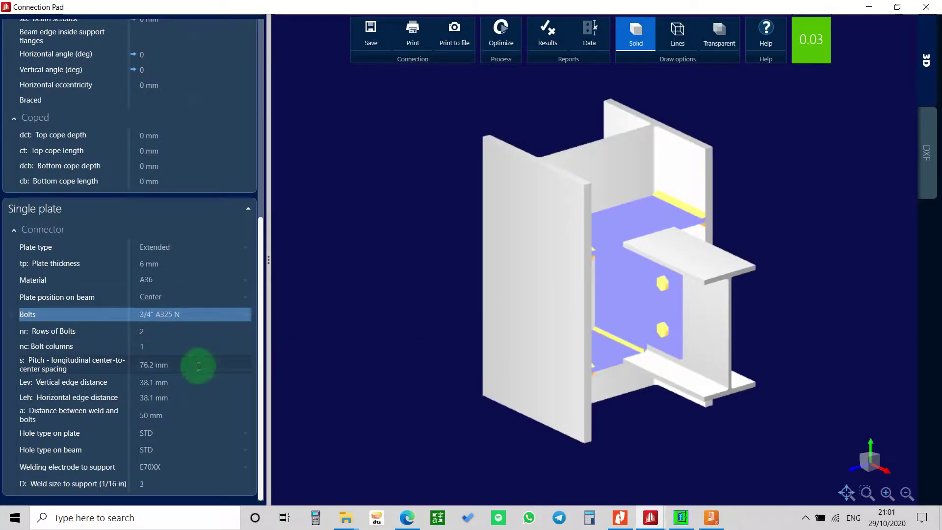
{"action": "scroll", "coordinate": [167, 373], "scroll_direction": "up", "scroll_amount": 10}
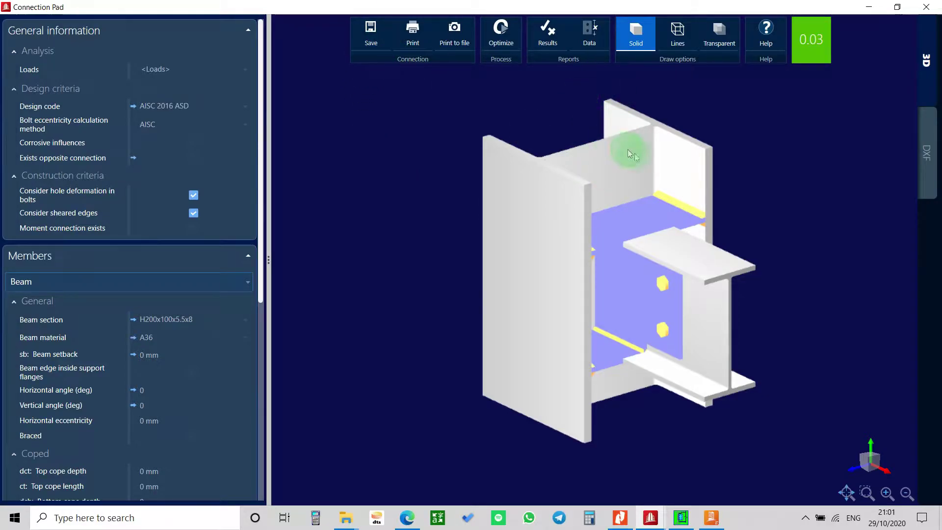
{"action": "left_click", "coordinate": [674, 236]}
Step: Open the connection's results report full-screen and examine its load demands, geometric considerations and design checks
{"action": "left_click", "coordinate": [556, 33]}
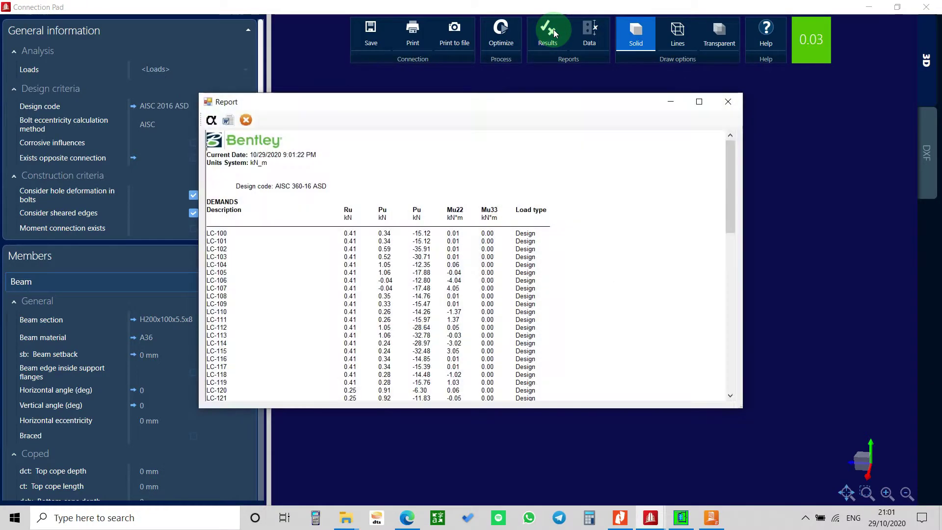
{"action": "left_click", "coordinate": [698, 102]}
{"action": "scroll", "coordinate": [326, 233], "scroll_direction": "down", "scroll_amount": 10}
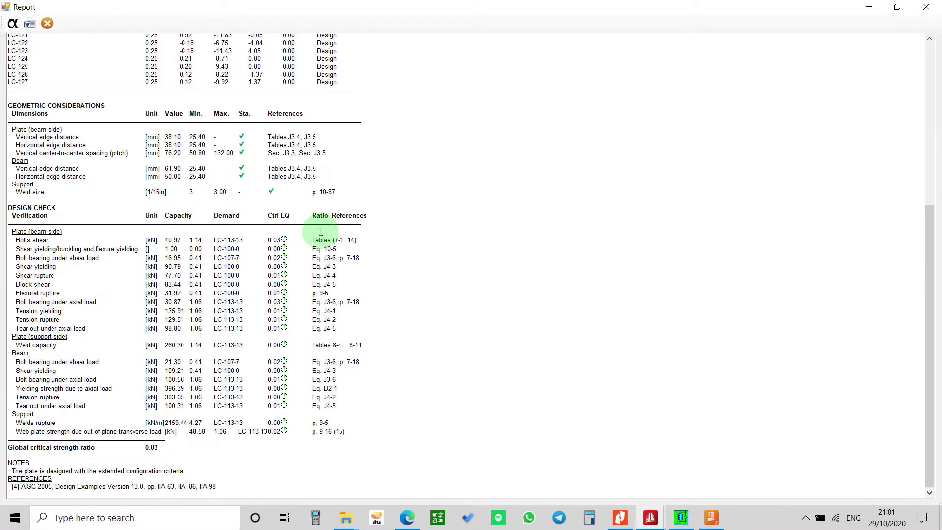
{"action": "scroll", "coordinate": [321, 232], "scroll_direction": "up", "scroll_amount": 2}
{"action": "scroll", "coordinate": [321, 232], "scroll_direction": "up", "scroll_amount": 10}
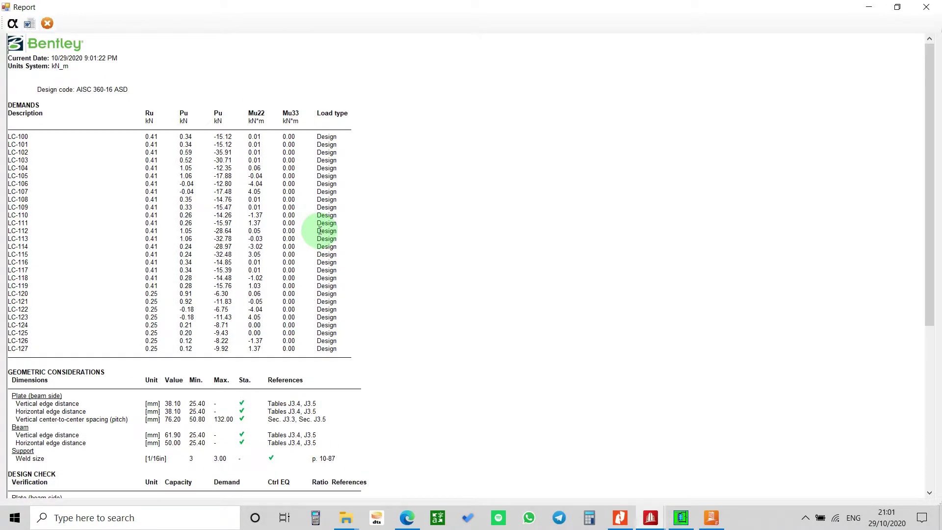
Step: Show the detailed calculation formulas in the report and skim through to the notation list
{"action": "left_click", "coordinate": [13, 22]}
{"action": "scroll", "coordinate": [236, 195], "scroll_direction": "down", "scroll_amount": 20}
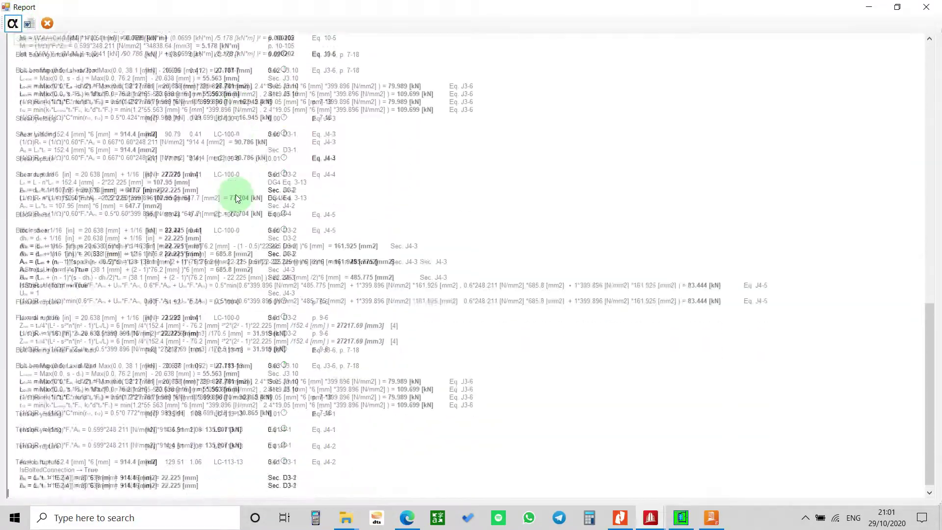
{"action": "scroll", "coordinate": [236, 195], "scroll_direction": "down", "scroll_amount": 20}
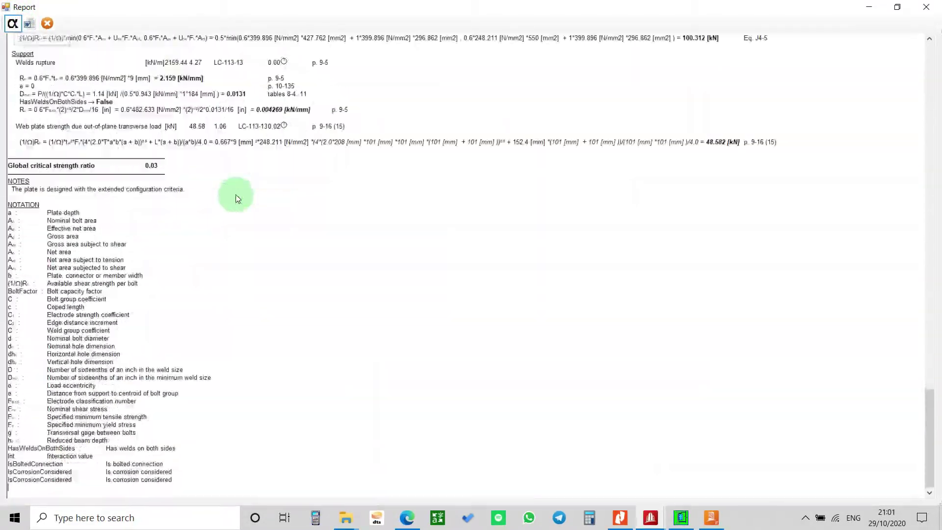
Step: Examine the detailed report from the beginning, covering the geometric considerations, plate, beam and support design checks, notation and references
{"action": "key", "text": "ctrl+Home"}
{"action": "scroll", "coordinate": [237, 269], "scroll_direction": "down", "scroll_amount": 8}
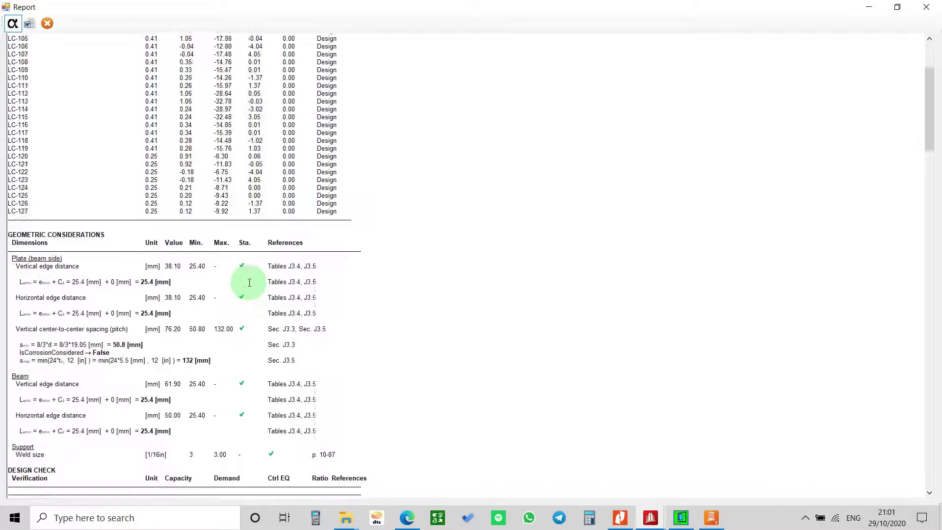
{"action": "scroll", "coordinate": [231, 271], "scroll_direction": "down", "scroll_amount": 2}
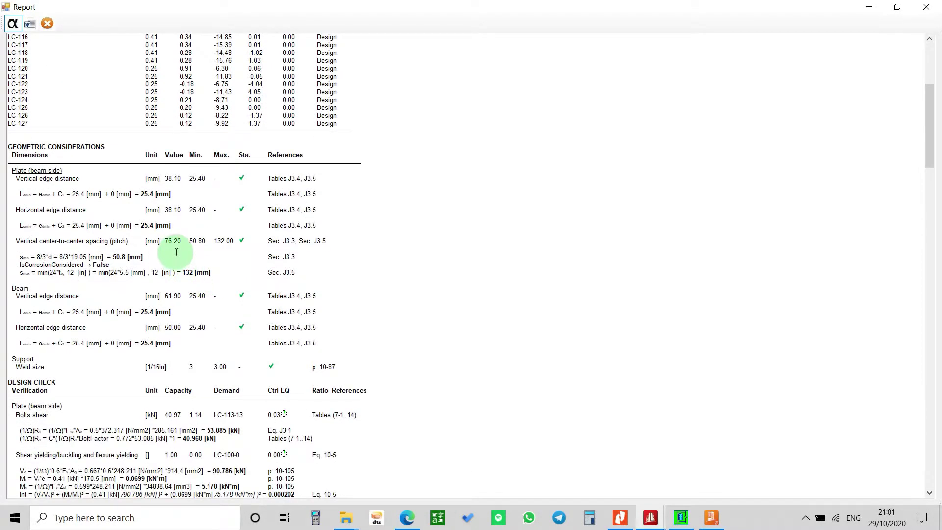
{"action": "scroll", "coordinate": [191, 242], "scroll_direction": "down", "scroll_amount": 3}
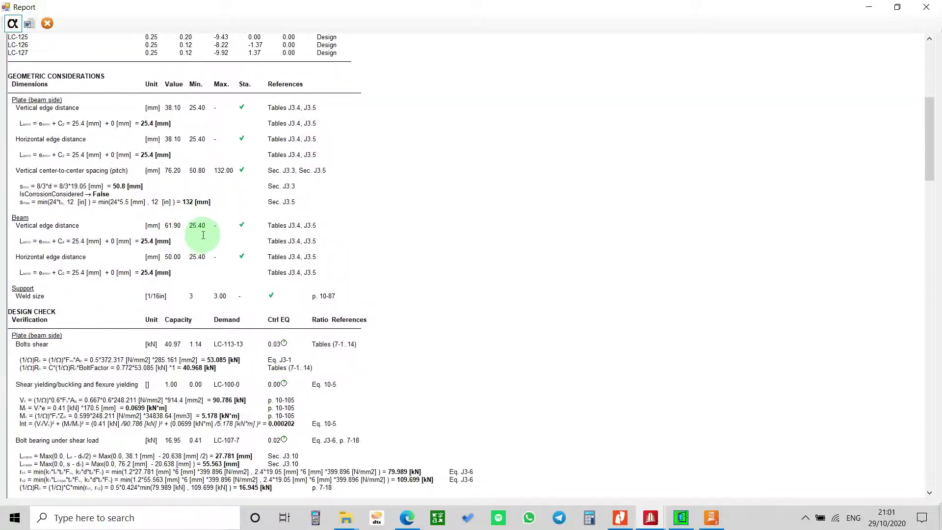
{"action": "scroll", "coordinate": [204, 235], "scroll_direction": "down", "scroll_amount": 12}
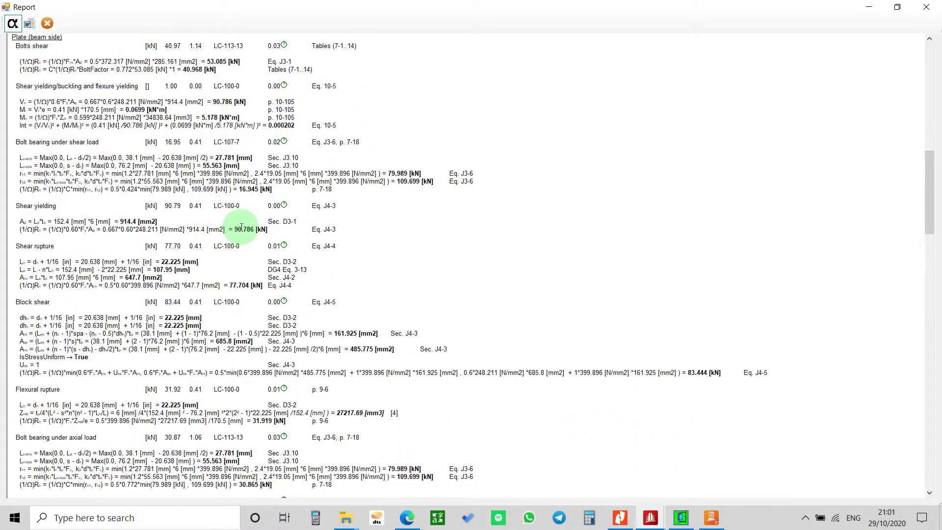
{"action": "scroll", "coordinate": [241, 227], "scroll_direction": "down", "scroll_amount": 20}
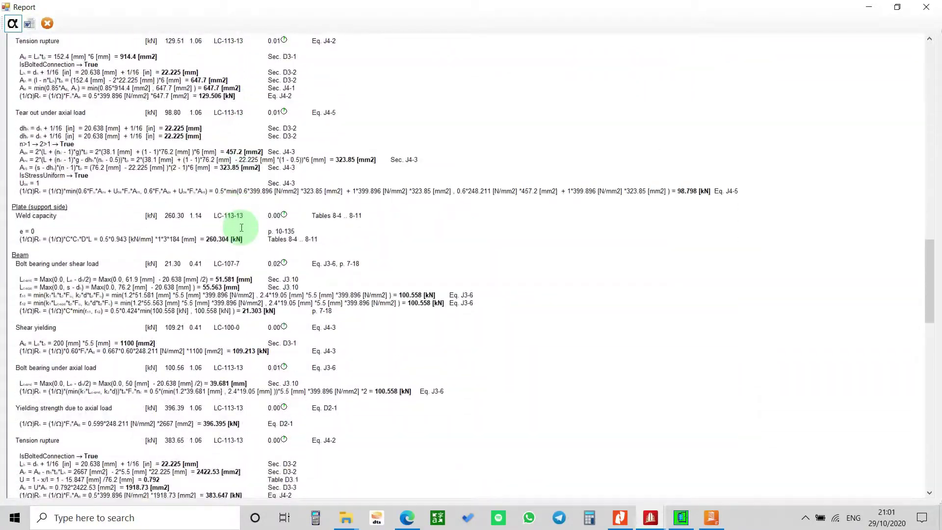
{"action": "scroll", "coordinate": [235, 314], "scroll_direction": "down", "scroll_amount": 15}
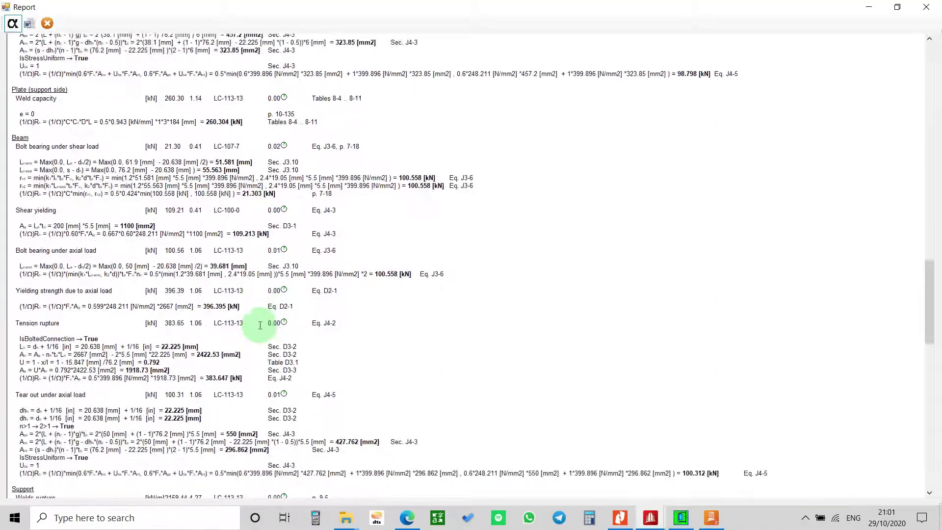
{"action": "scroll", "coordinate": [261, 316], "scroll_direction": "down", "scroll_amount": 10}
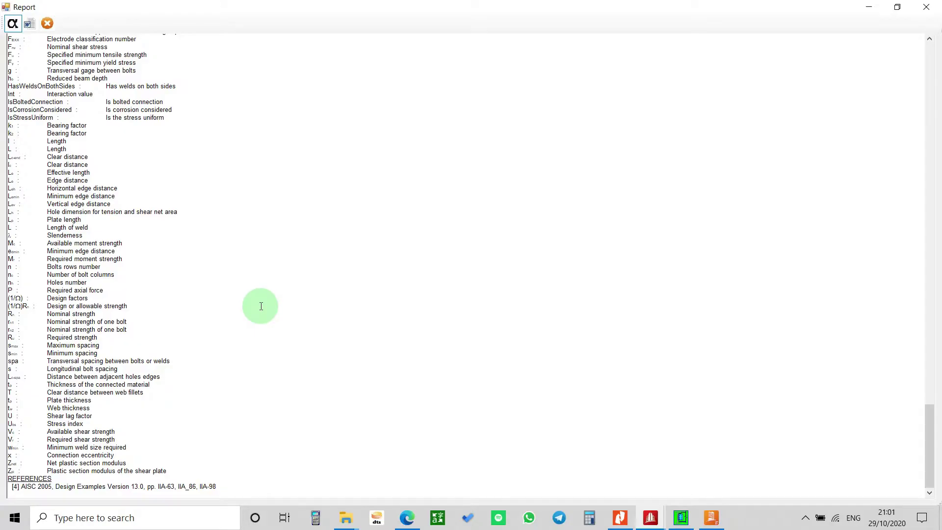
Step: Go back through the detailed report and re-examine the geometric considerations and the plate's bolt and shear checks
{"action": "scroll", "coordinate": [263, 303], "scroll_direction": "up", "scroll_amount": 20}
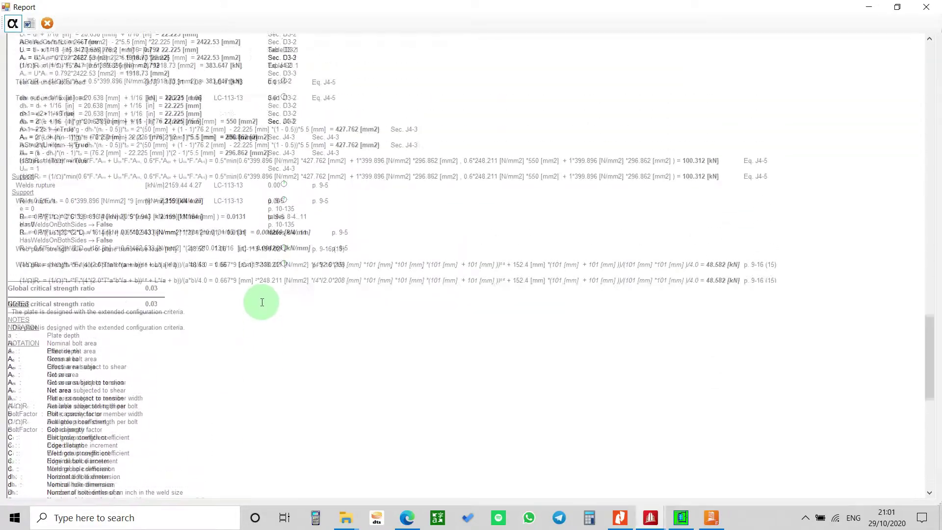
{"action": "scroll", "coordinate": [262, 303], "scroll_direction": "up", "scroll_amount": 20}
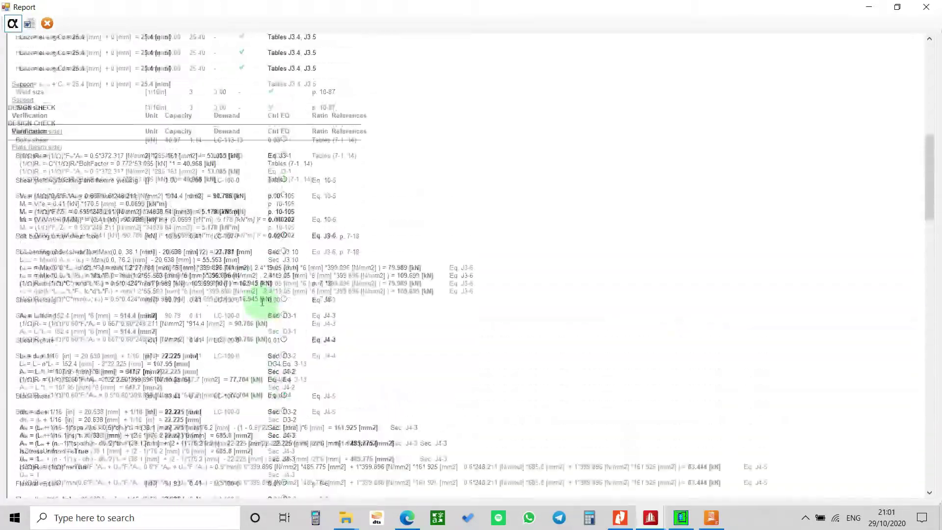
{"action": "scroll", "coordinate": [223, 317], "scroll_direction": "down", "scroll_amount": 15}
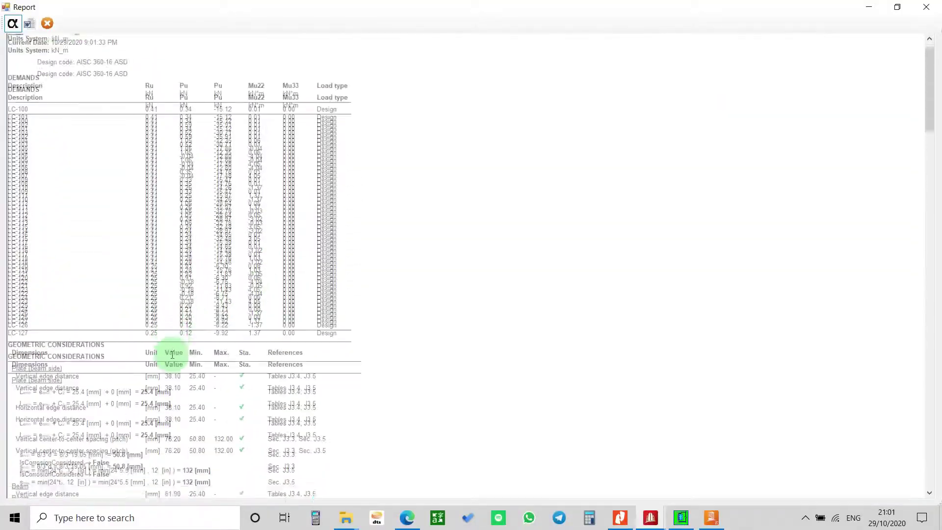
{"action": "scroll", "coordinate": [189, 345], "scroll_direction": "down", "scroll_amount": 15}
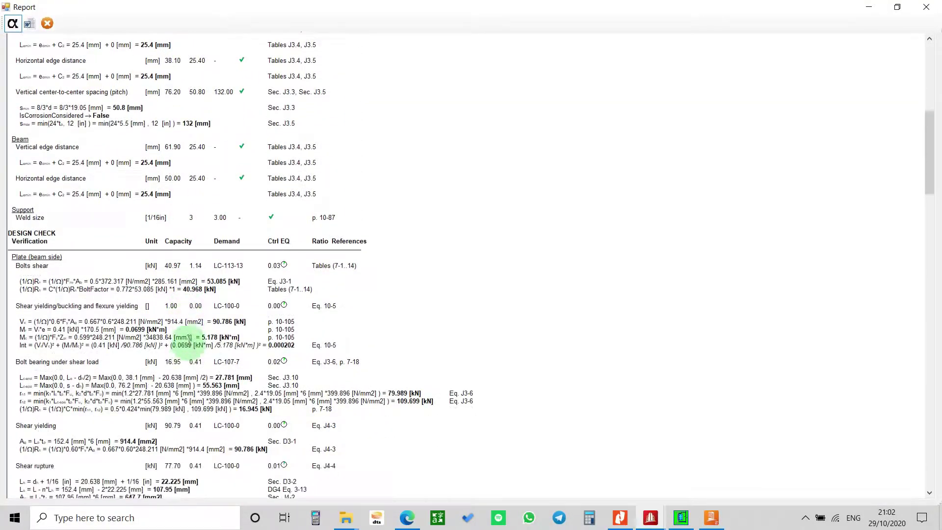
Step: Skim the detailed report through the support checks and notation, and close the report and the connection editor
{"action": "scroll", "coordinate": [74, 249], "scroll_direction": "down", "scroll_amount": 15}
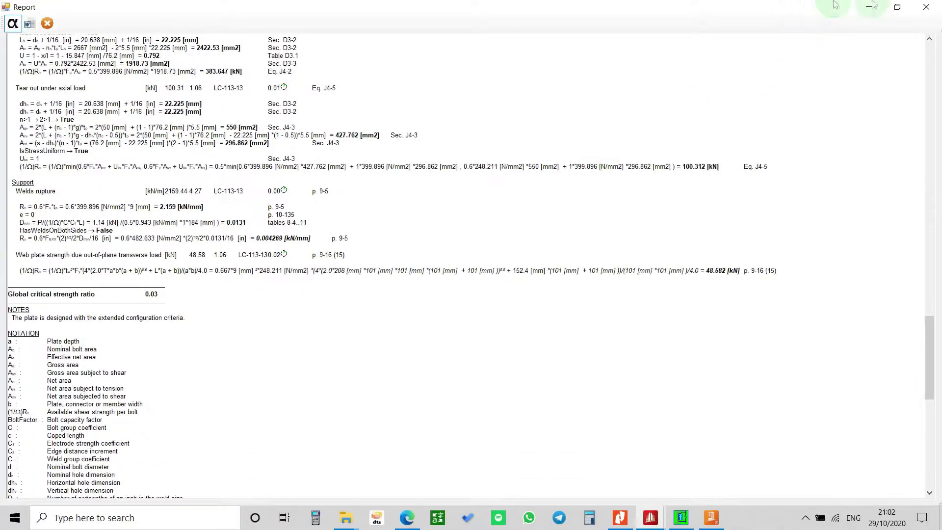
{"action": "left_click", "coordinate": [937, 6]}
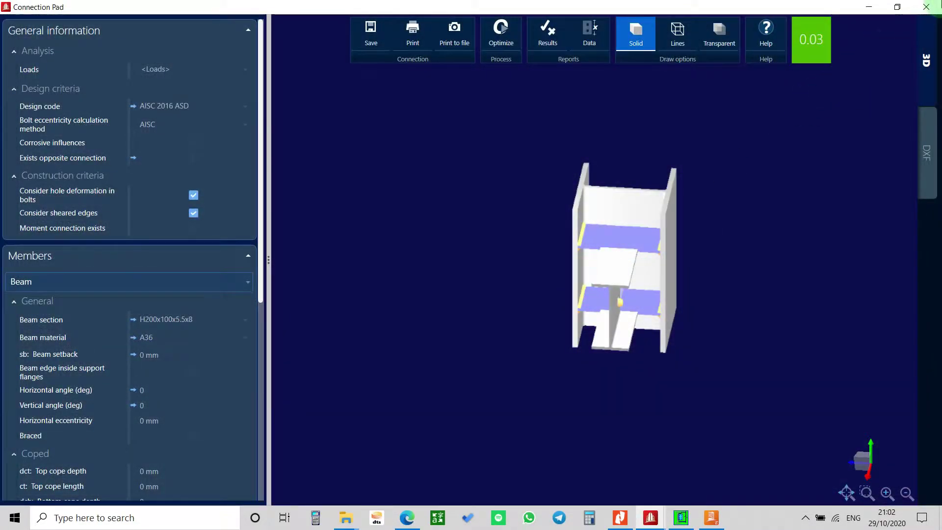
{"action": "left_click", "coordinate": [926, 7]}
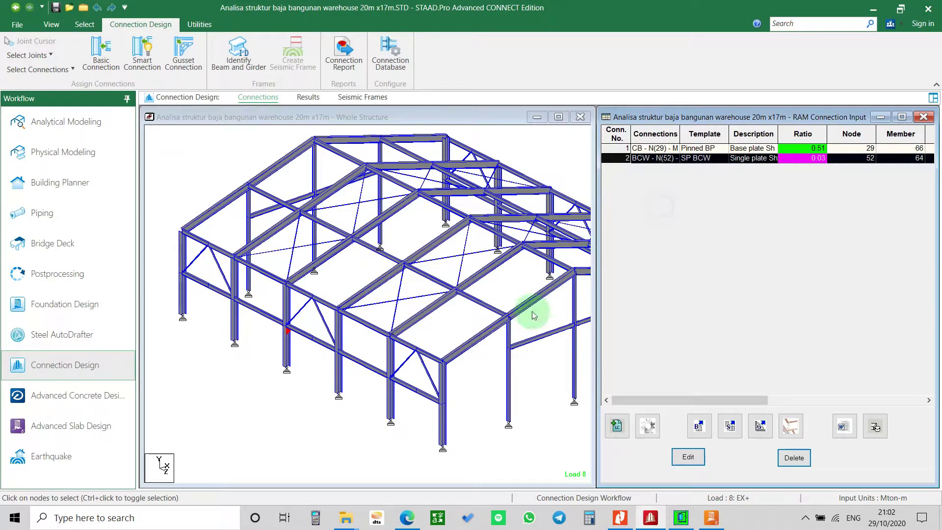
{"action": "left_click_drag", "start_coordinate": [400, 392], "coordinate": [309, 363]}
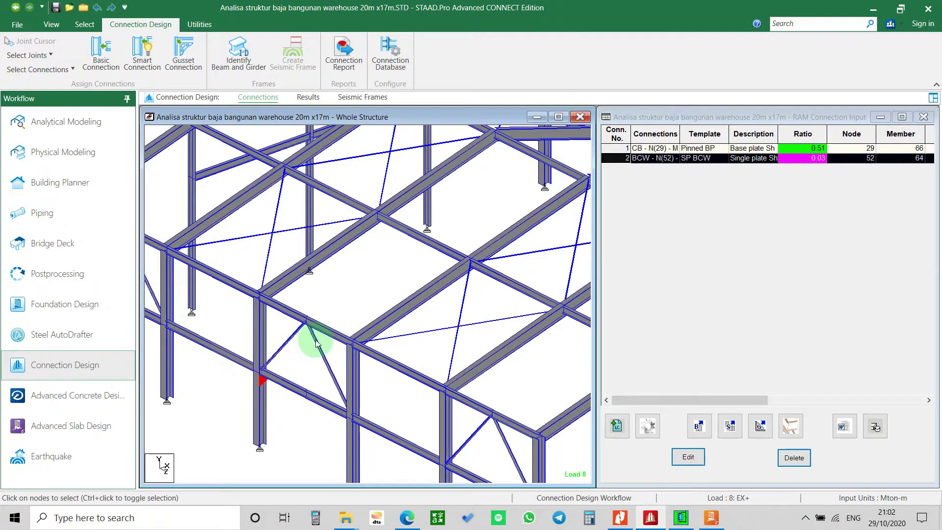
{"action": "left_click", "coordinate": [316, 343]}
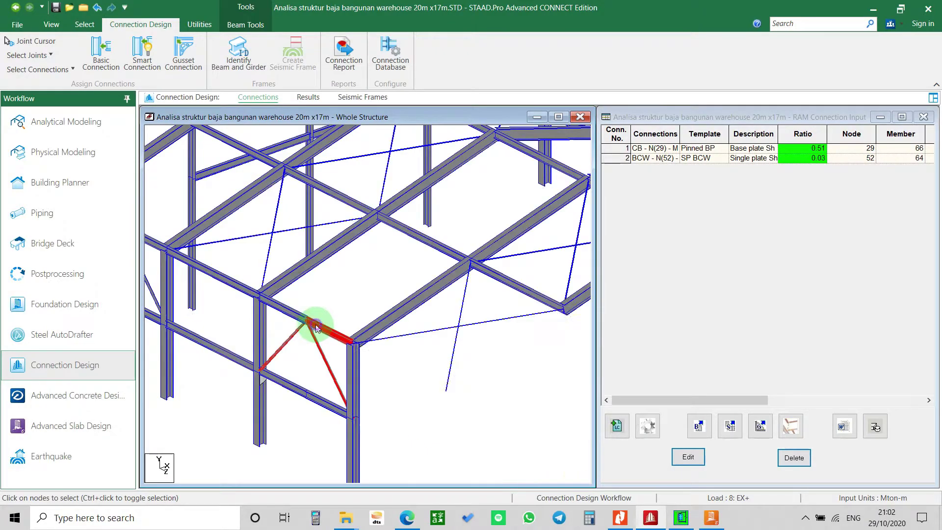
{"action": "left_click", "coordinate": [296, 318], "text": "ctrl"}
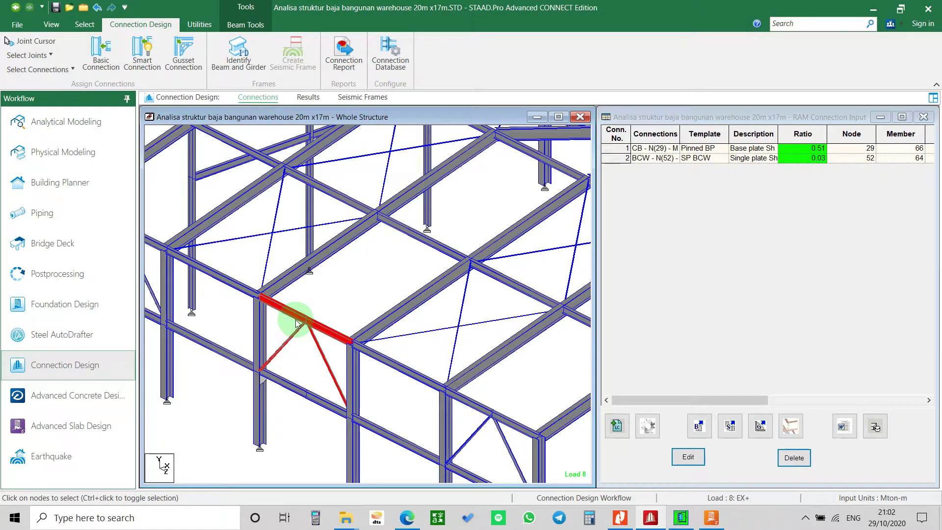
{"action": "left_click", "coordinate": [178, 69]}
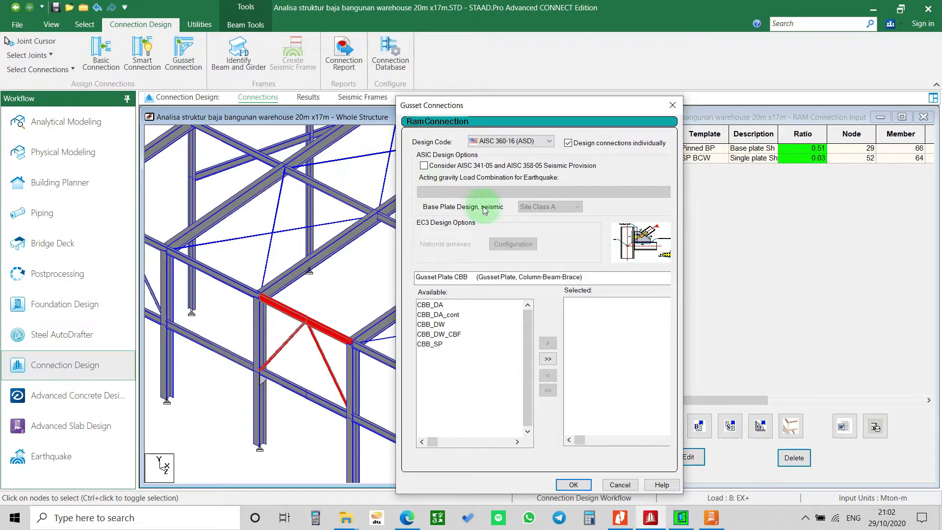
{"action": "left_click", "coordinate": [536, 278]}
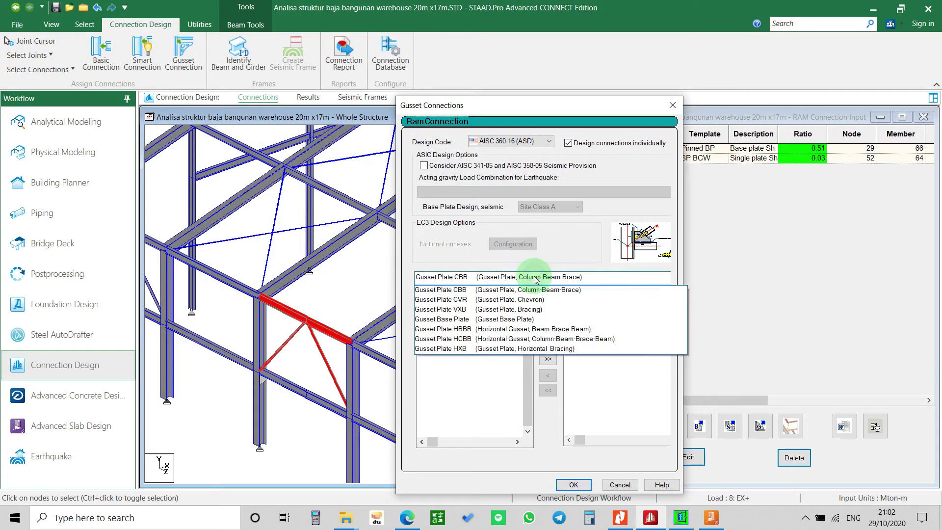
{"action": "left_click", "coordinate": [492, 300]}
{"action": "left_click", "coordinate": [446, 305]}
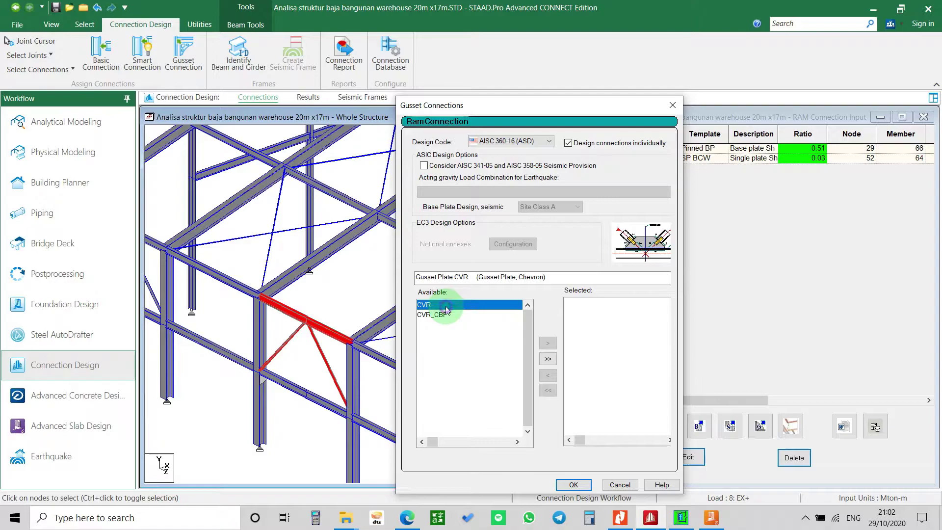
{"action": "double_click", "coordinate": [445, 306]}
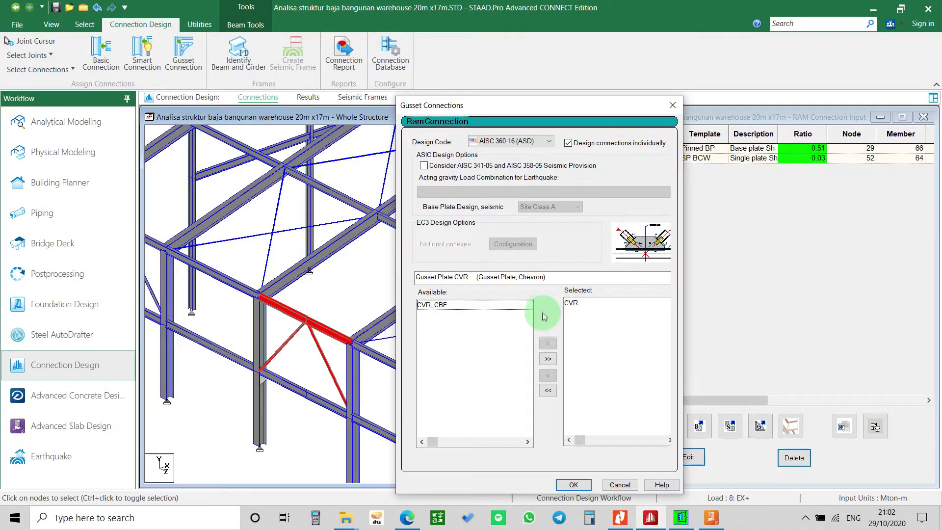
{"action": "left_click", "coordinate": [505, 280]}
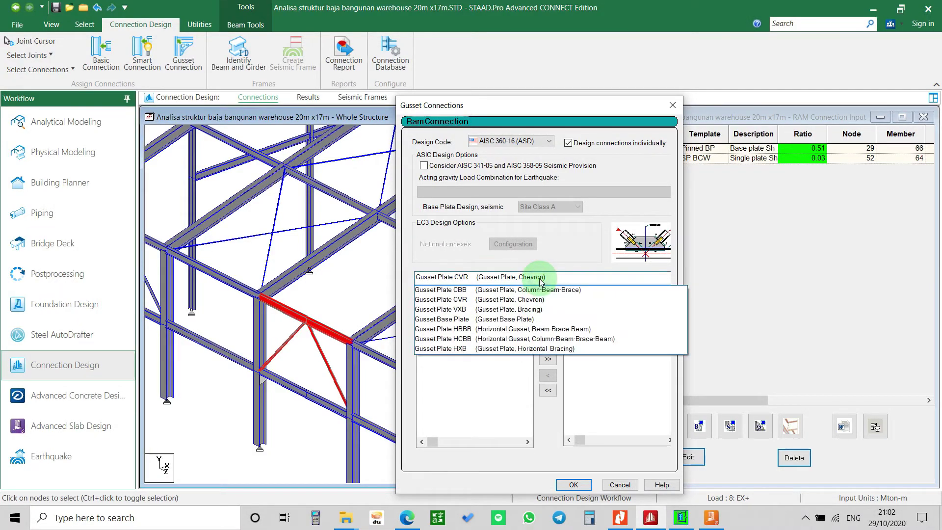
{"action": "left_click", "coordinate": [512, 281]}
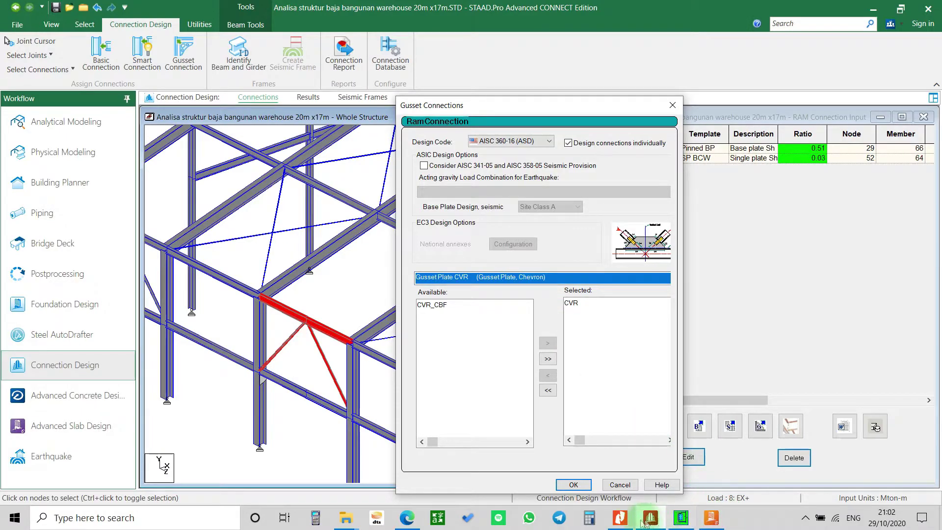
Step: Switch to the Designing Connections PDF in Nitro Pro, examine the connection families and their beam-column connection types, and minimize it
{"action": "left_click", "coordinate": [620, 518]}
{"action": "scroll", "coordinate": [514, 384], "scroll_direction": "up", "scroll_amount": 20}
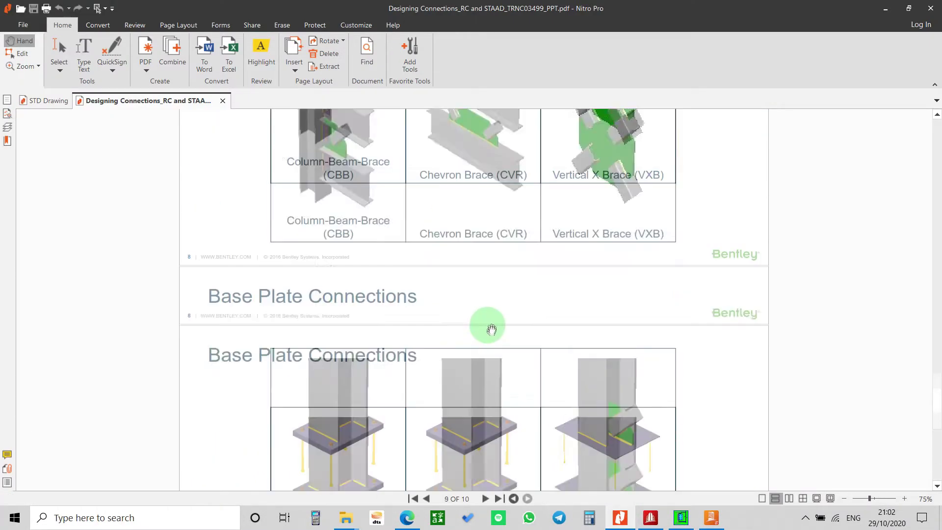
{"action": "scroll", "coordinate": [492, 317], "scroll_direction": "up", "scroll_amount": 20}
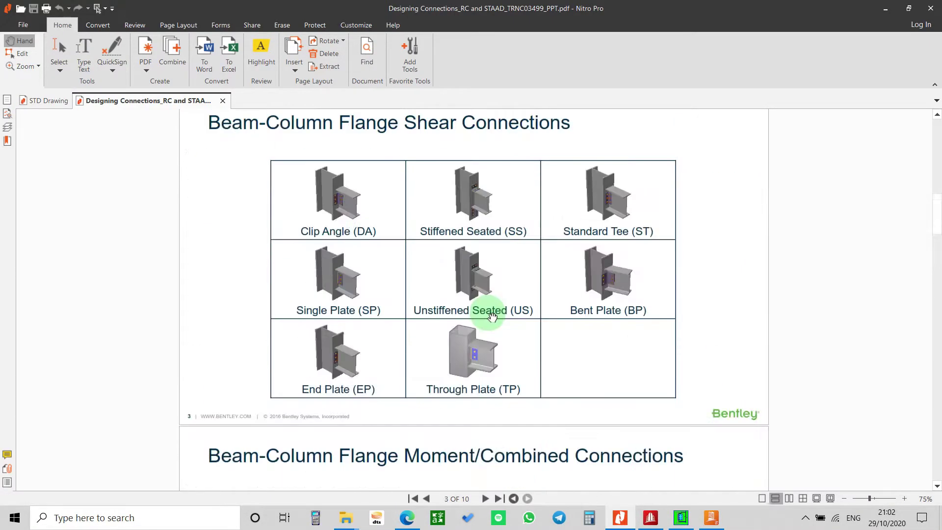
{"action": "scroll", "coordinate": [488, 324], "scroll_direction": "down", "scroll_amount": 4}
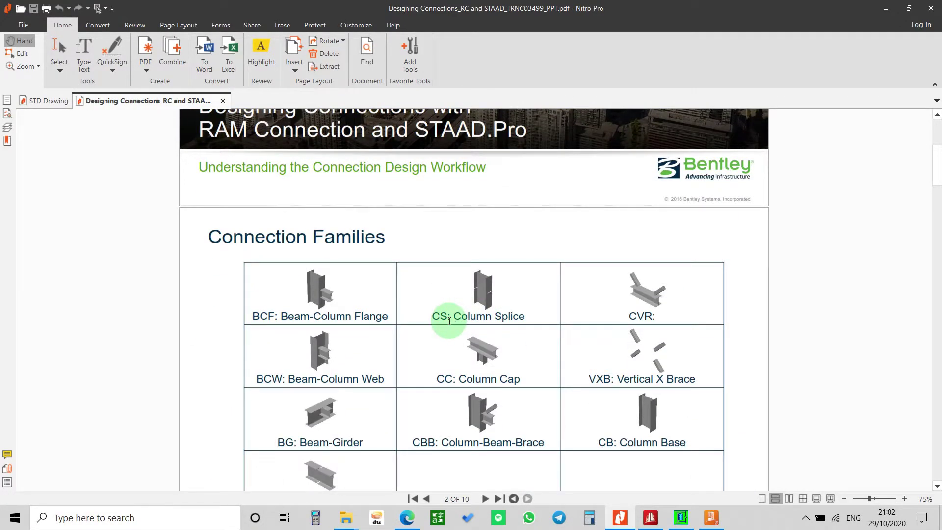
{"action": "scroll", "coordinate": [456, 314], "scroll_direction": "down", "scroll_amount": 3}
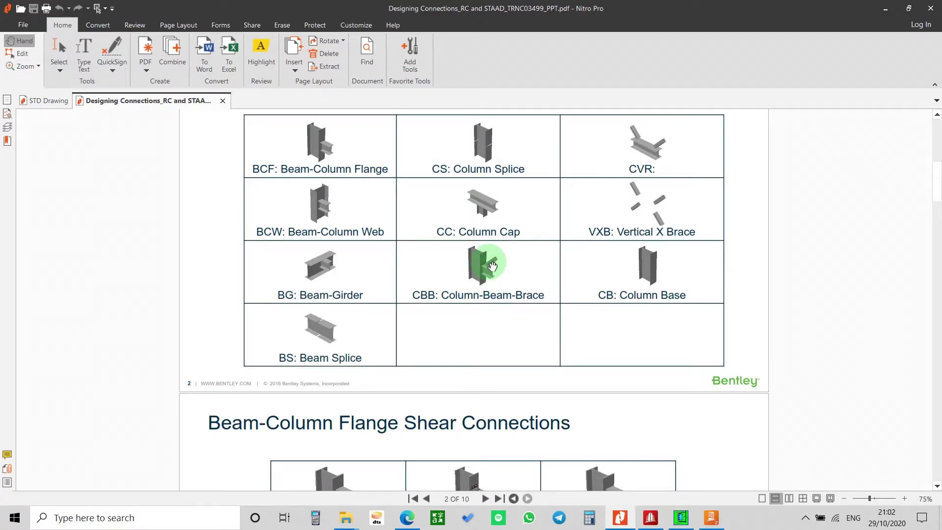
{"action": "scroll", "coordinate": [564, 246], "scroll_direction": "down", "scroll_amount": 3}
{"action": "scroll", "coordinate": [374, 233], "scroll_direction": "up", "scroll_amount": 3}
{"action": "scroll", "coordinate": [452, 271], "scroll_direction": "down", "scroll_amount": 2}
{"action": "scroll", "coordinate": [452, 271], "scroll_direction": "down", "scroll_amount": 17}
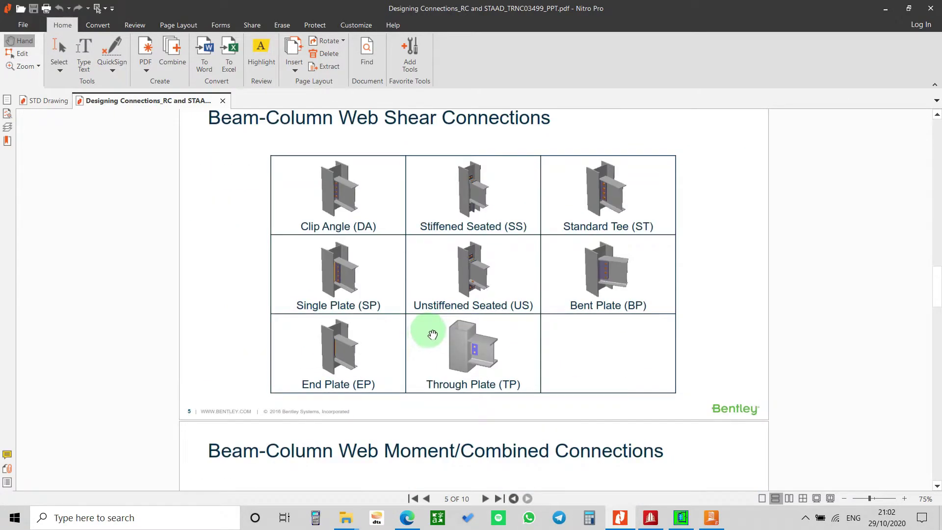
{"action": "scroll", "coordinate": [432, 335], "scroll_direction": "down", "scroll_amount": 11}
{"action": "scroll", "coordinate": [462, 311], "scroll_direction": "up", "scroll_amount": 14}
{"action": "scroll", "coordinate": [588, 281], "scroll_direction": "up", "scroll_amount": 10}
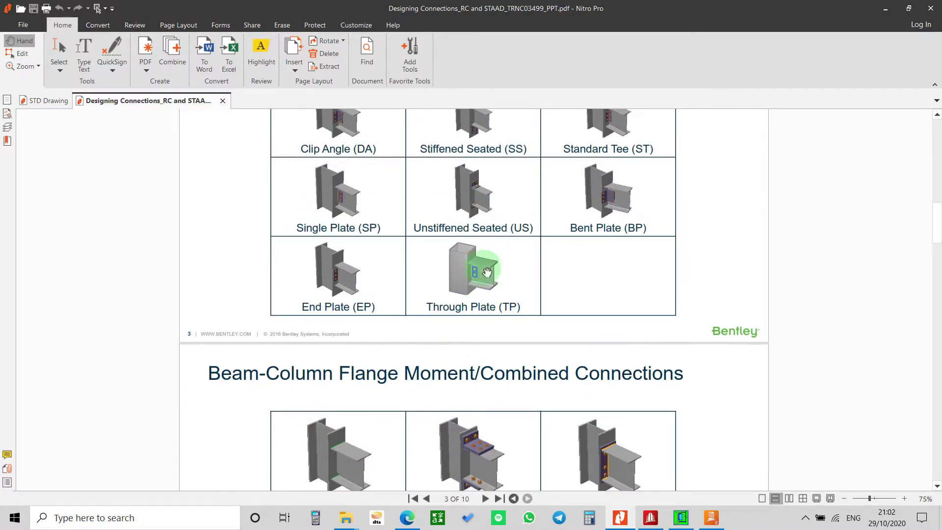
{"action": "scroll", "coordinate": [513, 272], "scroll_direction": "up", "scroll_amount": 10}
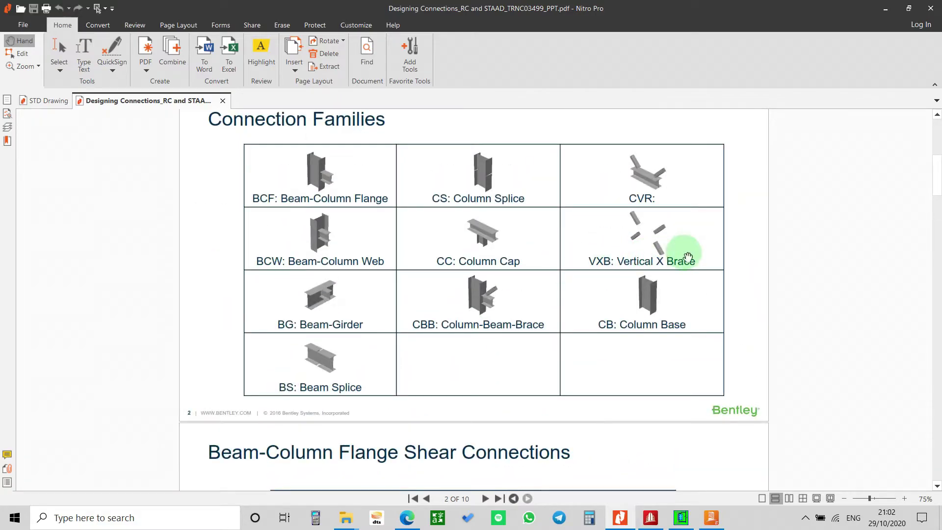
{"action": "scroll", "coordinate": [688, 257], "scroll_direction": "up", "scroll_amount": 10}
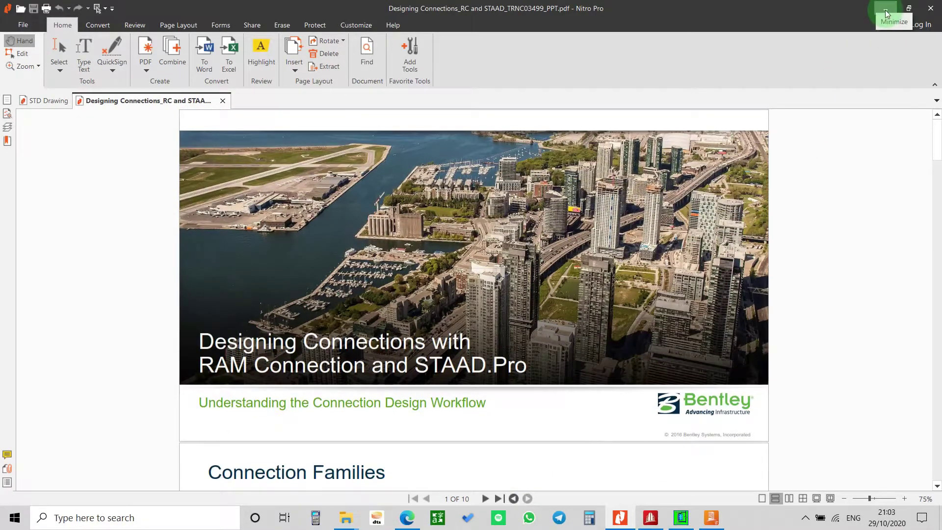
{"action": "left_click", "coordinate": [886, 10]}
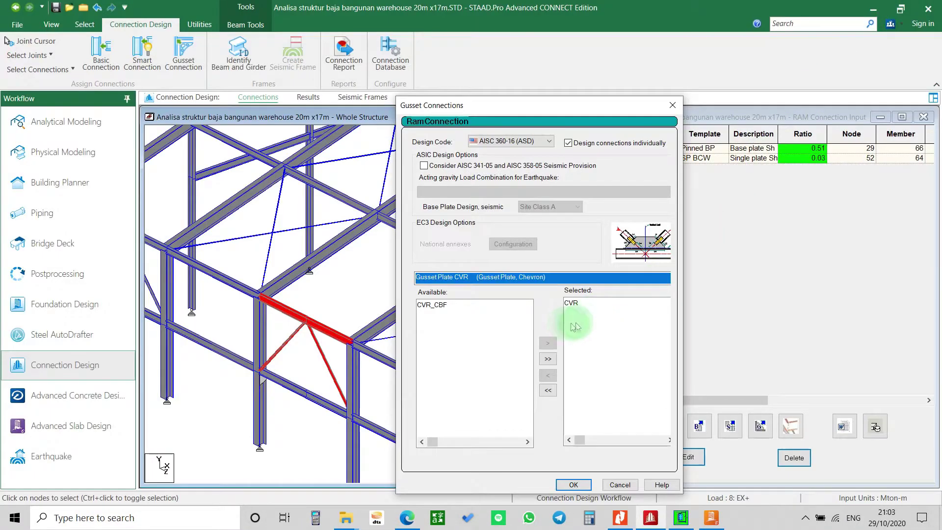
Step: Cancel the pending gusset connection and reselect the two eave beam segments and two braces meeting at the chevron joint
{"action": "left_click_drag", "start_coordinate": [530, 107], "coordinate": [524, 56]}
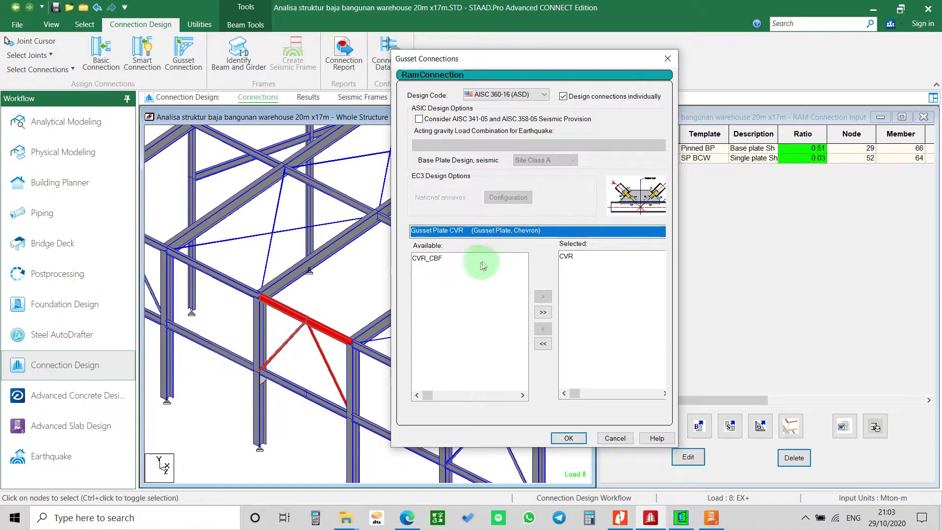
{"action": "left_click", "coordinate": [614, 437]}
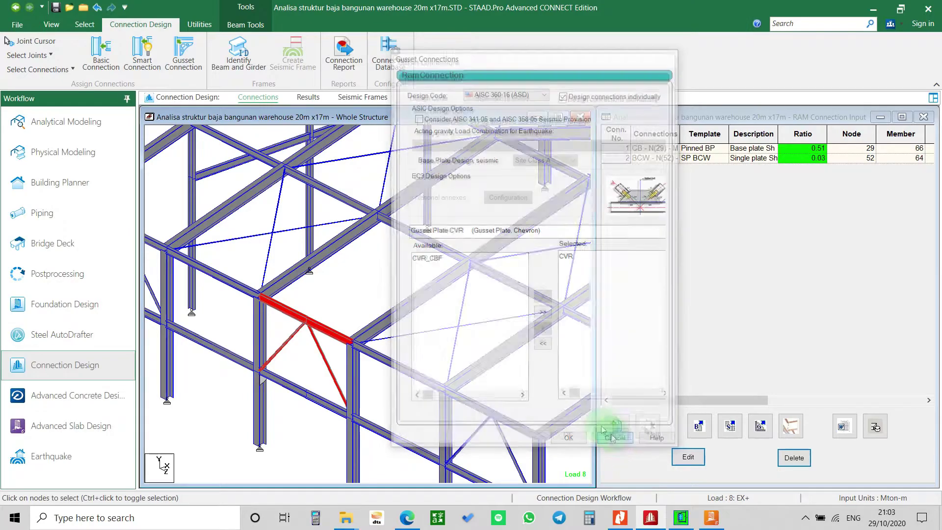
{"action": "left_click", "coordinate": [324, 364]}
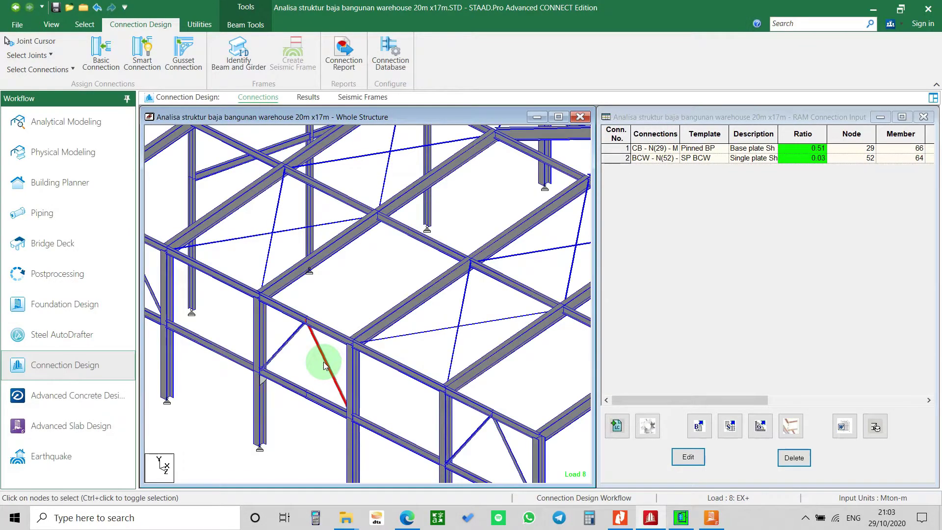
{"action": "left_click", "coordinate": [307, 318]}
{"action": "left_click", "coordinate": [315, 320]}
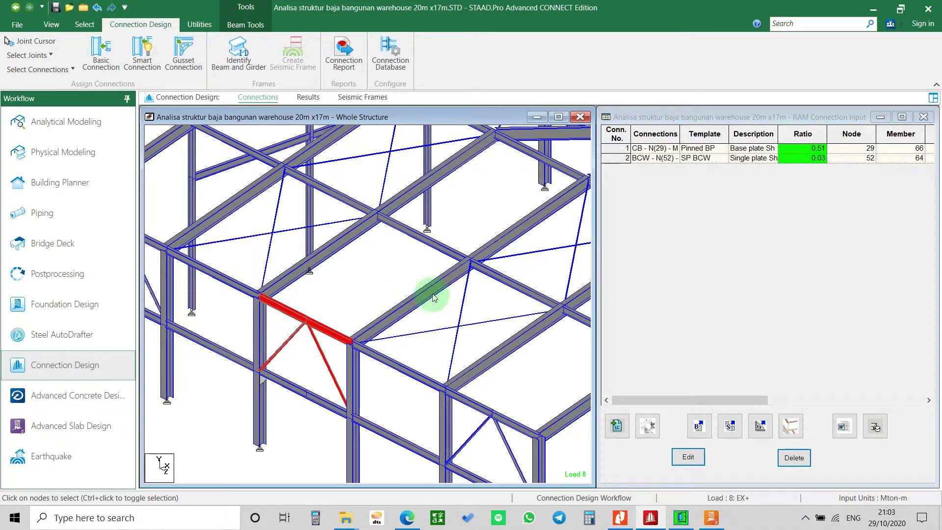
Step: Assign a Gusset Plate CVR (Gusset Plate, Chevron) connection to the selected members using the CVR template, and close the design log
{"action": "left_click", "coordinate": [184, 53]}
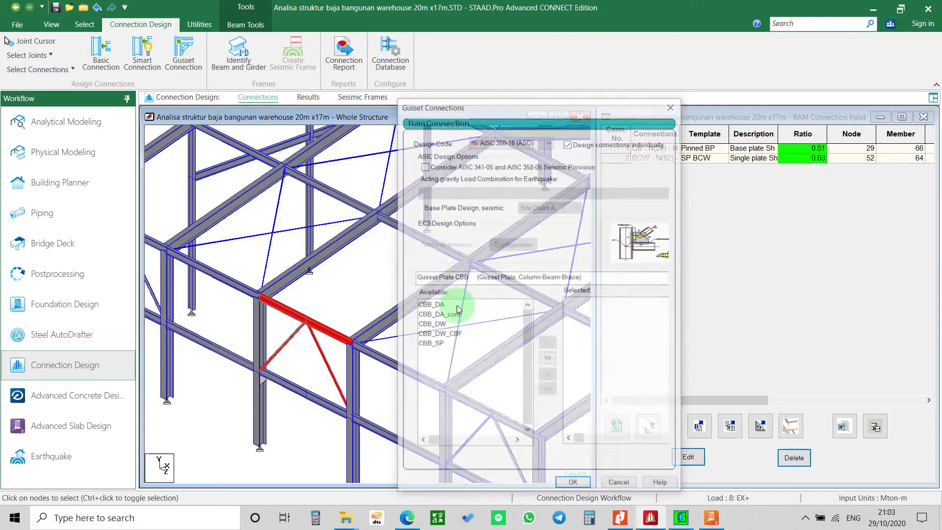
{"action": "left_click", "coordinate": [493, 283]}
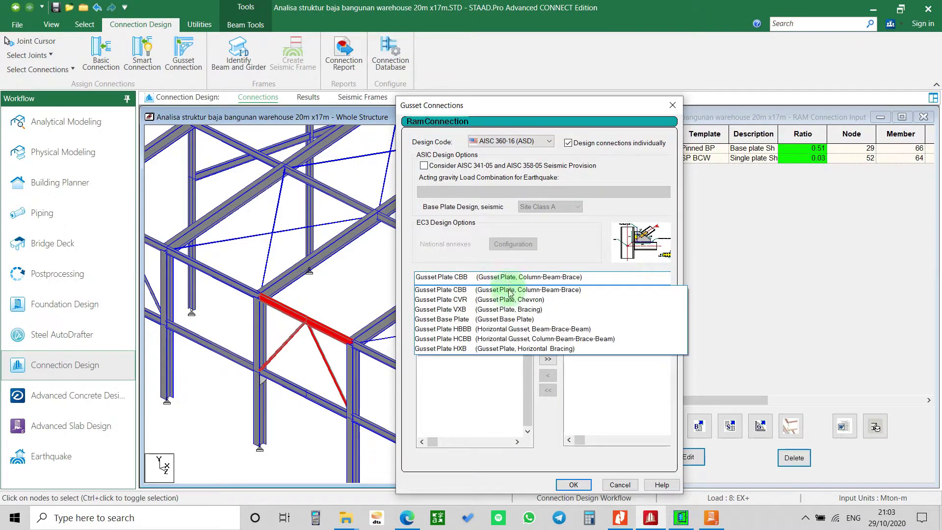
{"action": "left_click", "coordinate": [511, 300]}
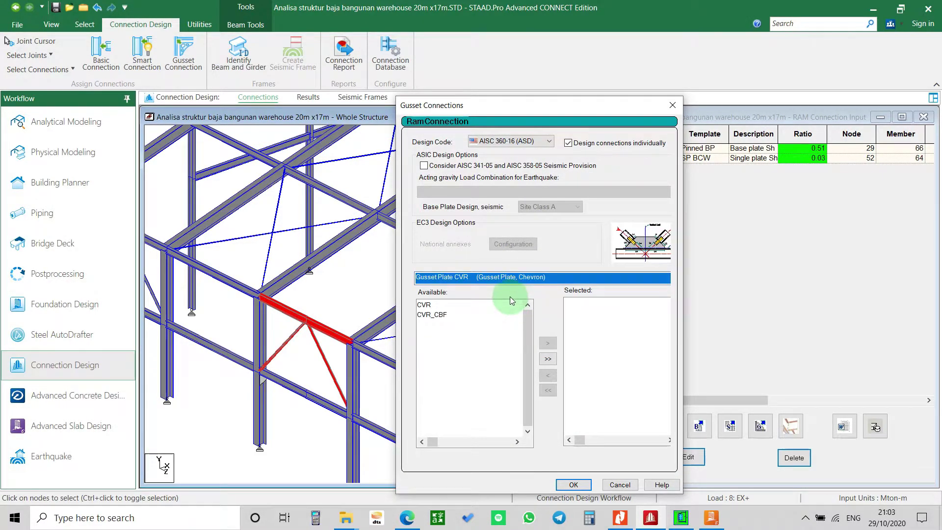
{"action": "double_click", "coordinate": [425, 304]}
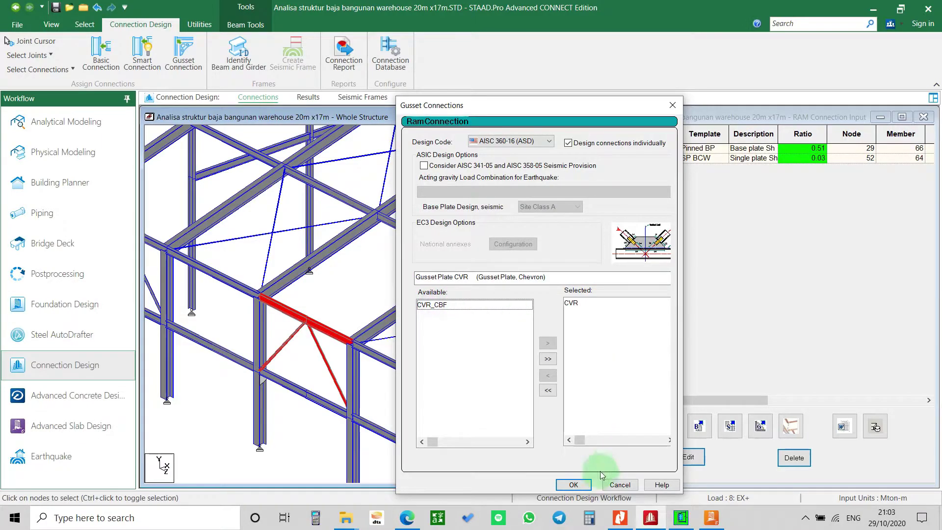
{"action": "left_click", "coordinate": [581, 486]}
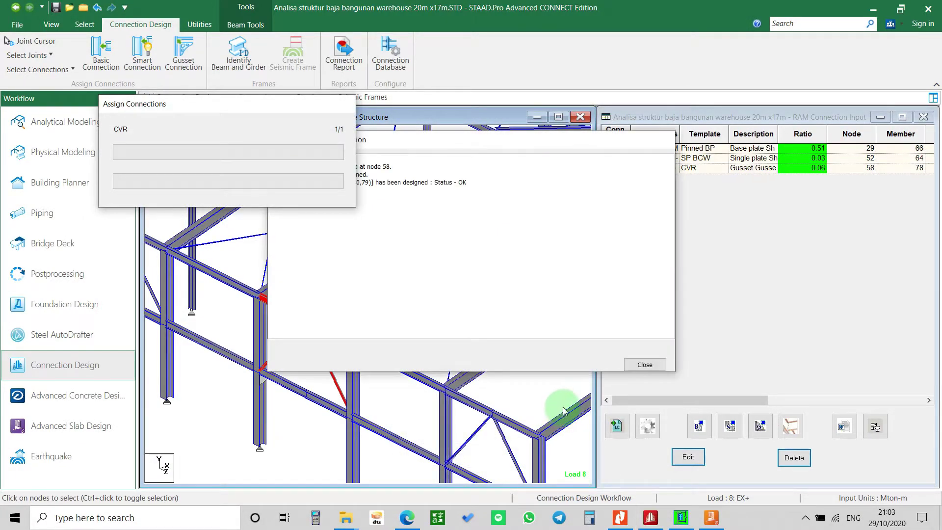
{"action": "left_click", "coordinate": [643, 365]}
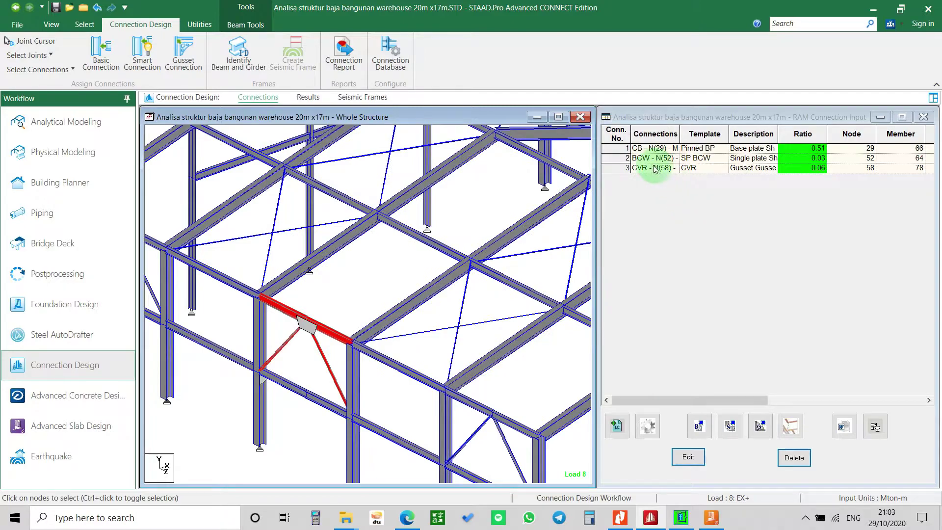
Step: Open the chevron gusset connection in the connection editor and examine its plate, bolts and braces in 3D from several angles
{"action": "left_click", "coordinate": [627, 166]}
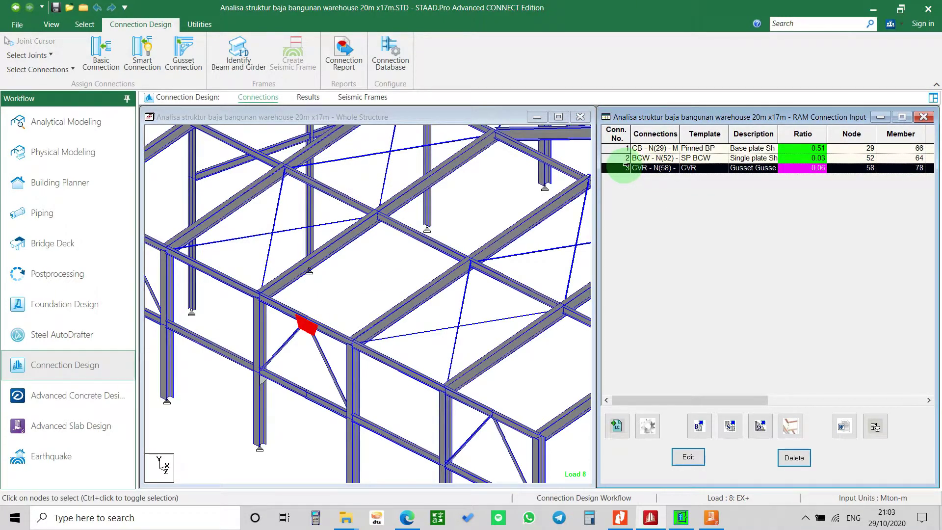
{"action": "double_click", "coordinate": [623, 165]}
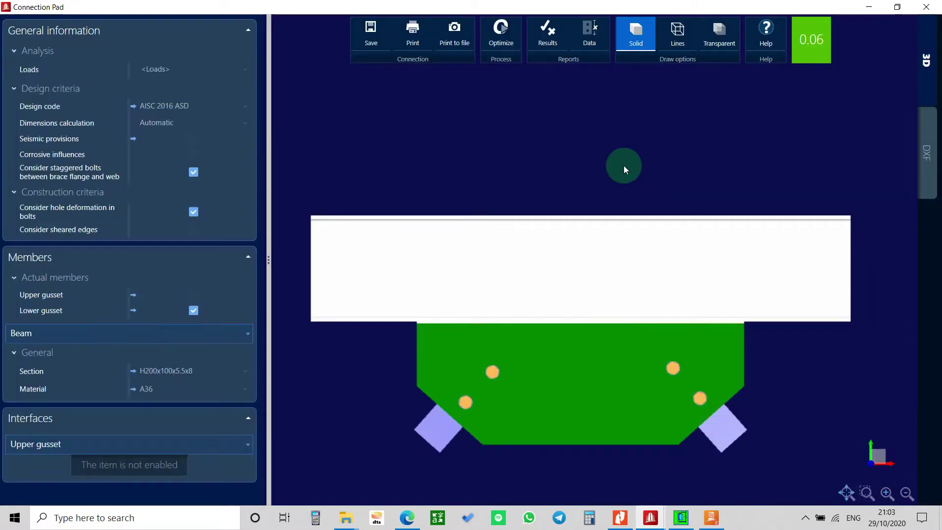
{"action": "left_click_drag", "start_coordinate": [764, 267], "coordinate": [591, 305]}
{"action": "left_click_drag", "start_coordinate": [587, 402], "coordinate": [673, 348]}
{"action": "scroll", "coordinate": [589, 348], "scroll_direction": "down", "scroll_amount": 4}
{"action": "mouse_move", "coordinate": [608, 359]}
{"action": "left_mouse_down"}
{"action": "mouse_move", "coordinate": [665, 343]}
{"action": "mouse_move", "coordinate": [596, 362]}
{"action": "mouse_move", "coordinate": [618, 359]}
{"action": "left_mouse_up"}
{"action": "scroll", "coordinate": [614, 357], "scroll_direction": "up", "scroll_amount": 4}
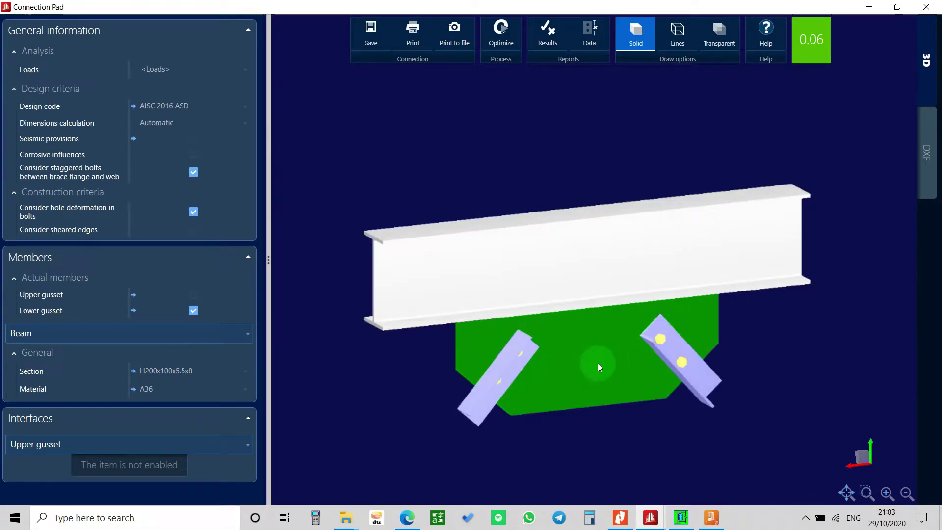
{"action": "scroll", "coordinate": [611, 345], "scroll_direction": "down", "scroll_amount": 3}
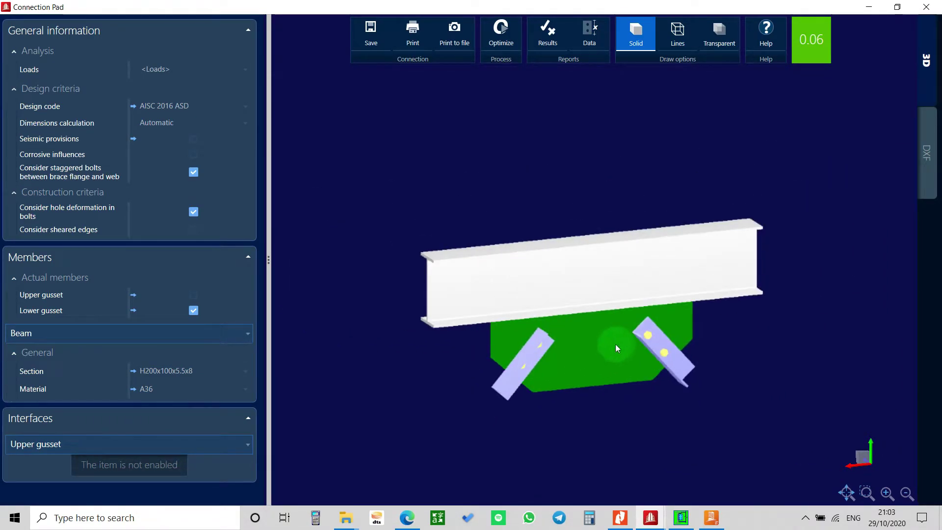
Step: Open the results report of the chevron gusset connection, read through its load conditions and interface demands, and close it
{"action": "left_click_drag", "start_coordinate": [574, 366], "coordinate": [601, 164]}
{"action": "left_click", "coordinate": [543, 42]}
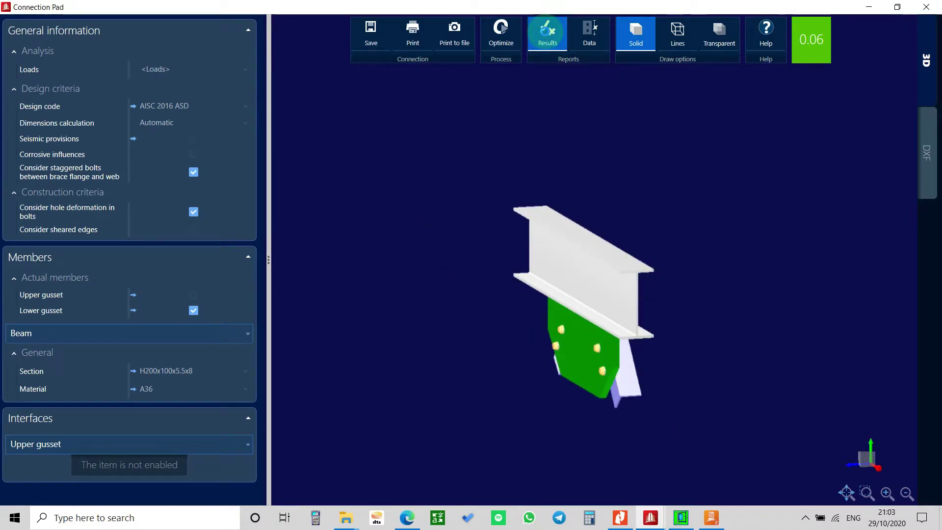
{"action": "scroll", "coordinate": [444, 224], "scroll_direction": "down", "scroll_amount": 10}
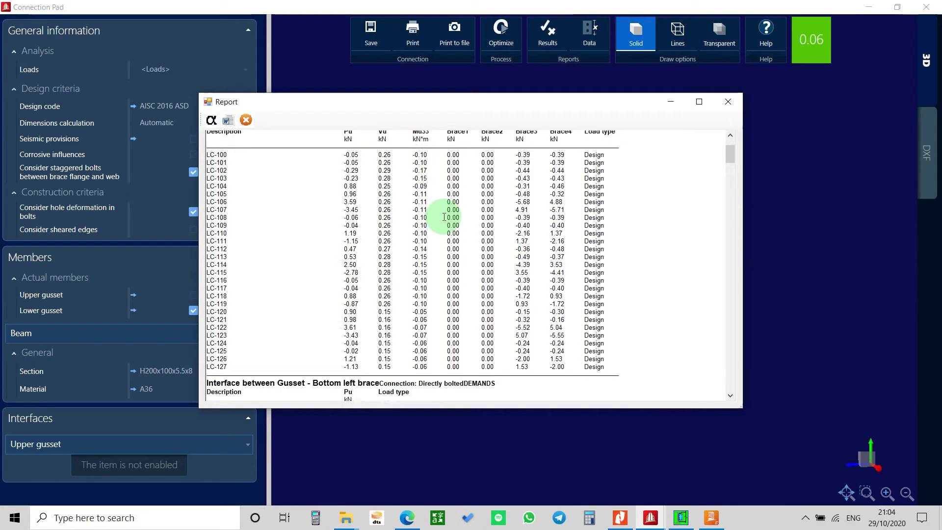
{"action": "scroll", "coordinate": [444, 223], "scroll_direction": "down", "scroll_amount": 12}
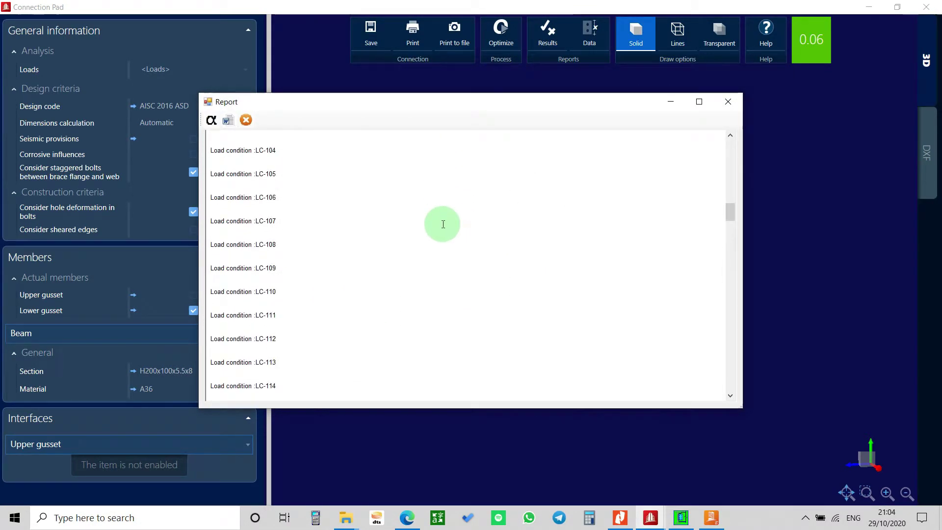
{"action": "scroll", "coordinate": [444, 225], "scroll_direction": "up", "scroll_amount": 20}
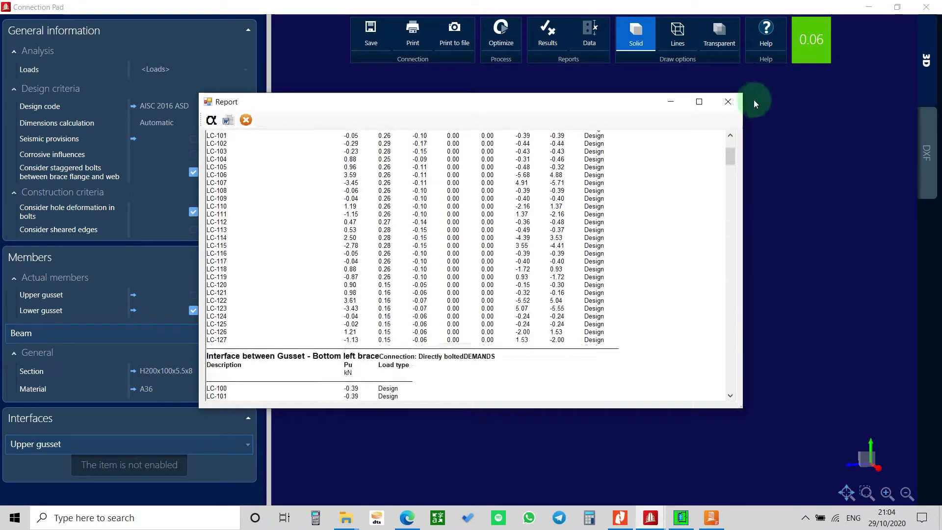
{"action": "left_click", "coordinate": [728, 101]}
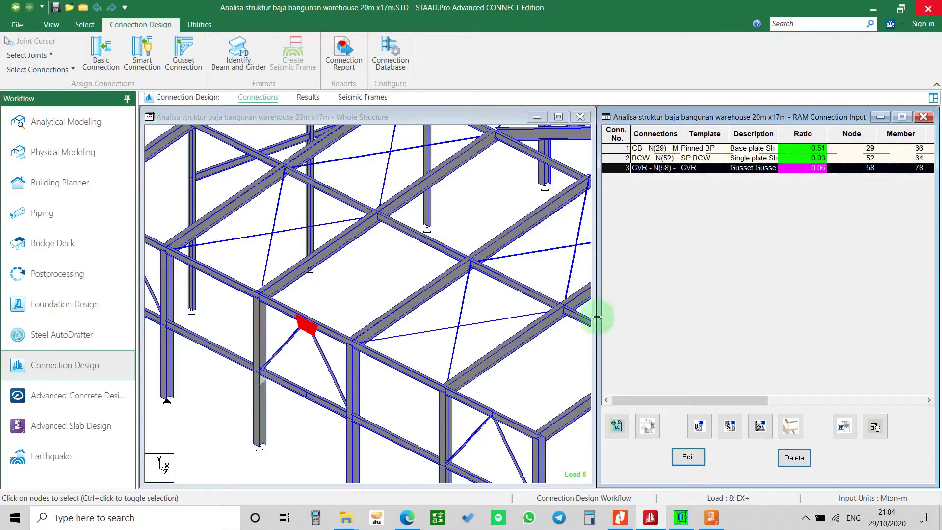
{"action": "left_click", "coordinate": [319, 390]}
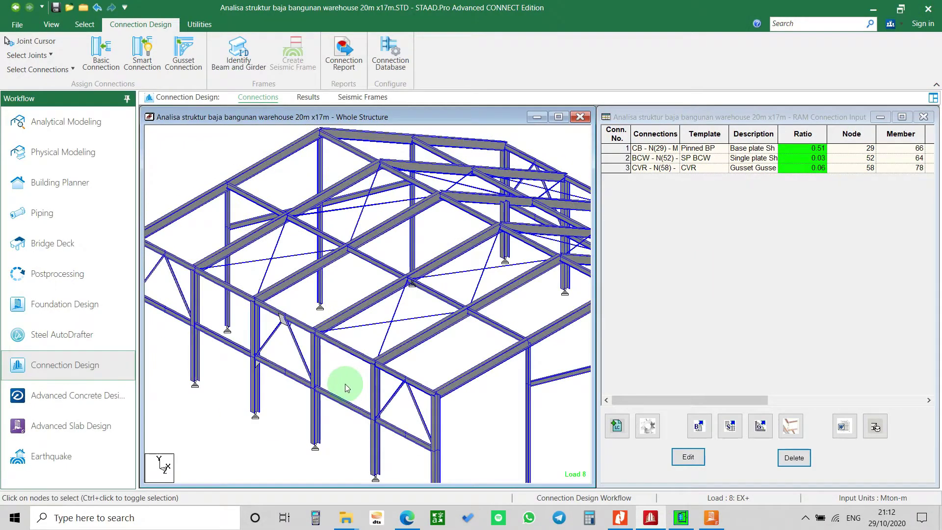
{"action": "mouse_move", "coordinate": [290, 408]}
{"action": "middle_mouse_down"}
{"action": "mouse_move", "coordinate": [295, 378]}
{"action": "mouse_move", "coordinate": [293, 398]}
{"action": "middle_mouse_up"}
{"action": "scroll", "coordinate": [305, 389], "scroll_direction": "down", "scroll_amount": 2}
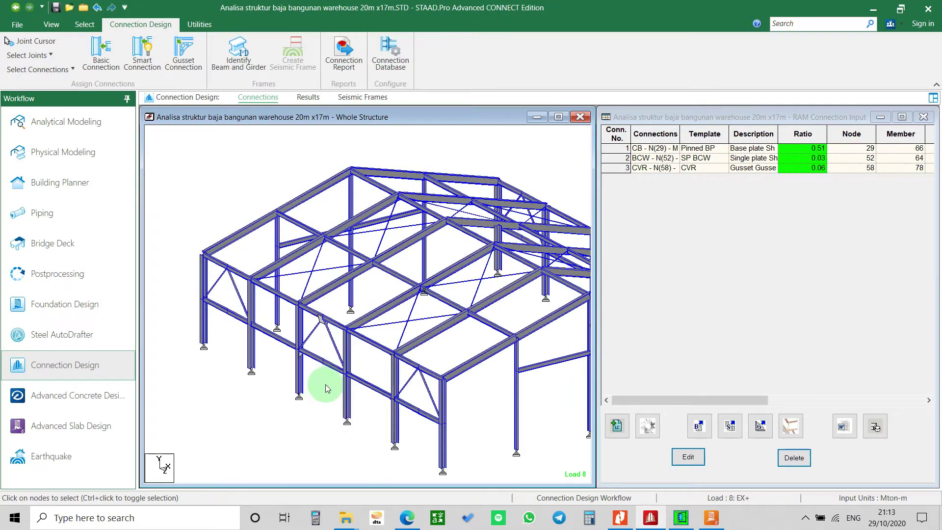
{"action": "scroll", "coordinate": [471, 378], "scroll_direction": "down", "scroll_amount": 2}
{"action": "middle_click_drag", "start_coordinate": [487, 374], "coordinate": [471, 382]}
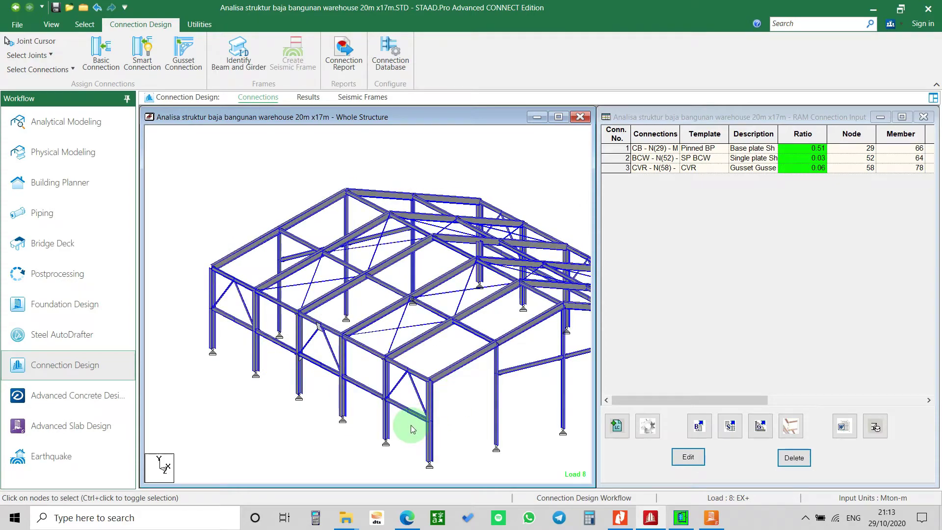
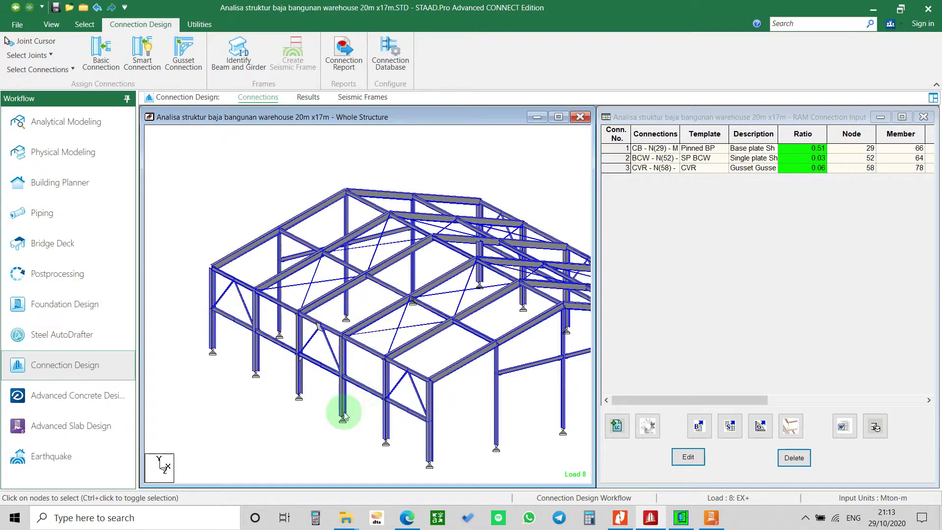
{"action": "key", "text": "Up"}
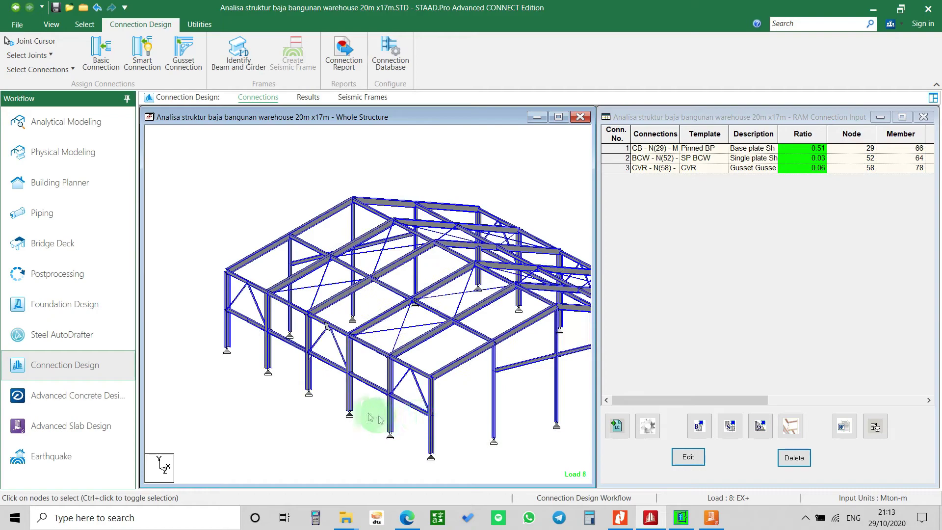
{"action": "left_click", "coordinate": [317, 358]}
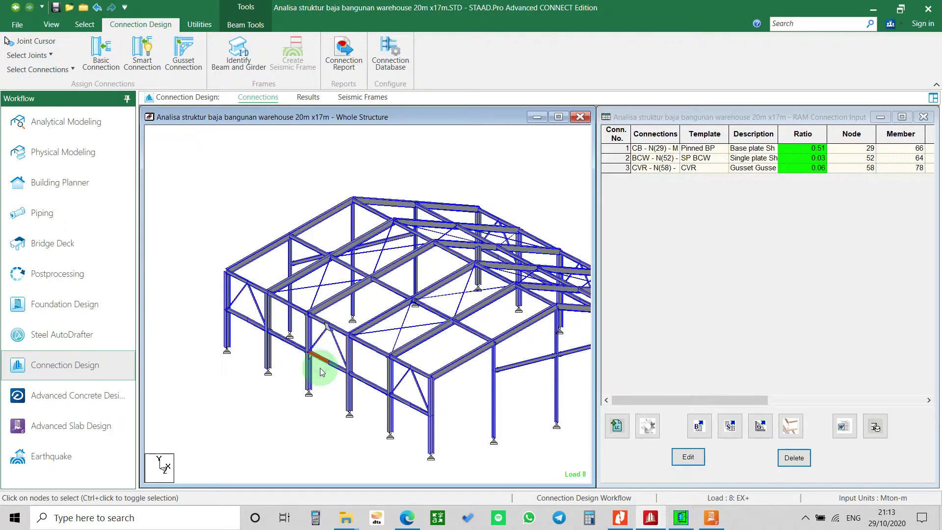
{"action": "key", "text": "Up"}
{"action": "key", "text": "Down"}
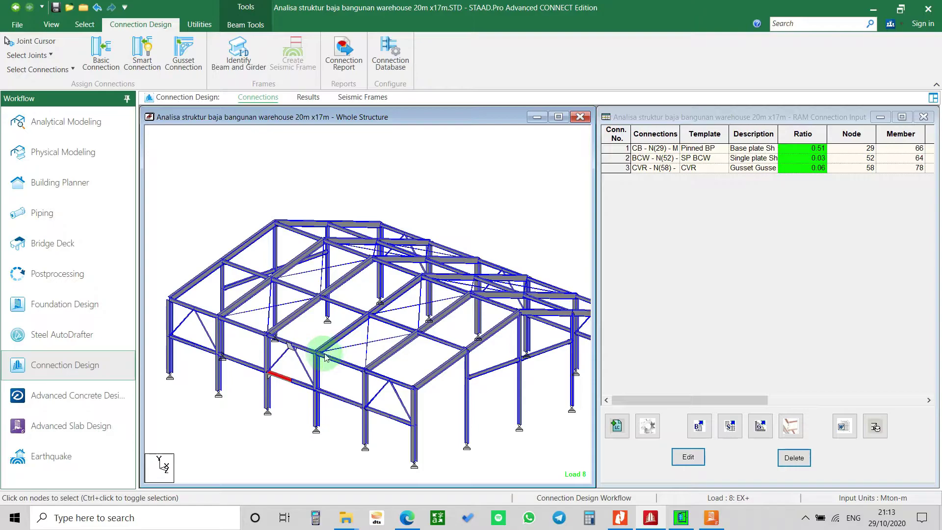
{"action": "key", "text": "ctrl+Right"}
{"action": "key", "text": "ctrl+Up"}
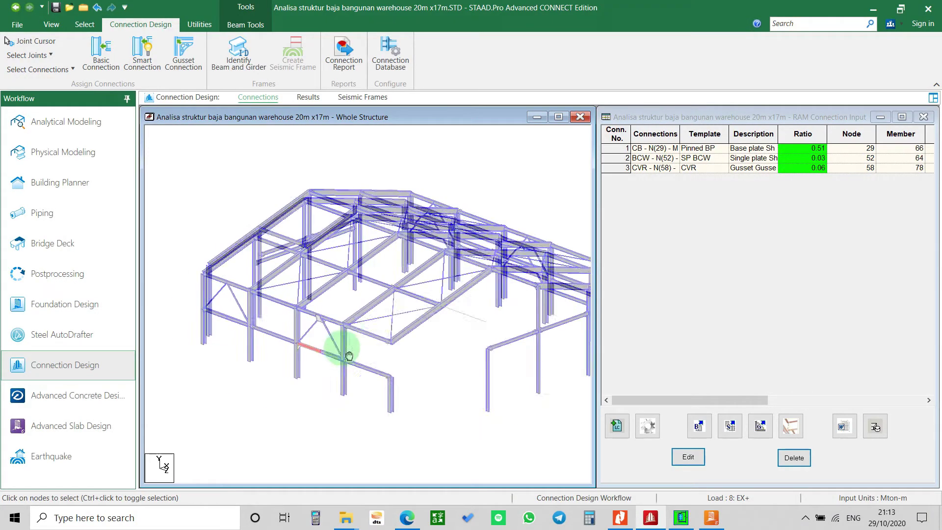
{"action": "left_click", "coordinate": [325, 354]}
{"action": "left_click", "coordinate": [332, 347]}
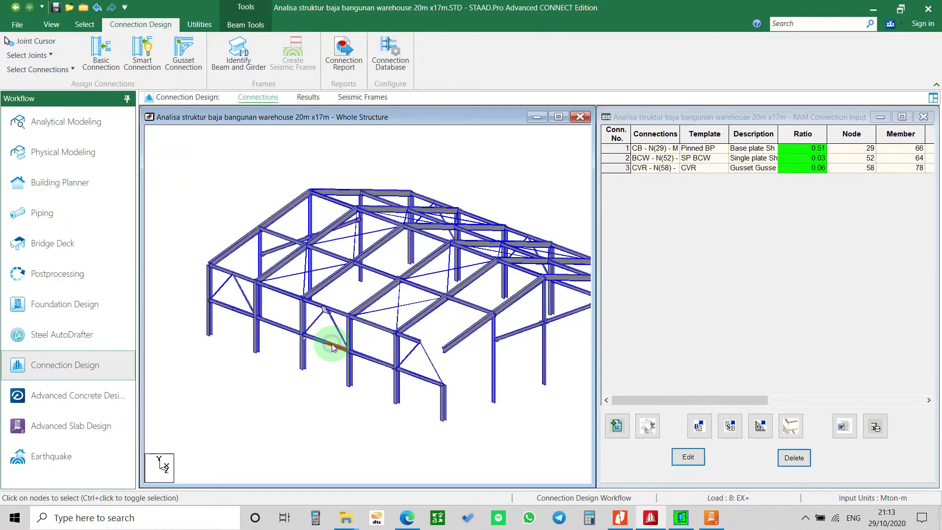
{"action": "left_click", "coordinate": [318, 342]}
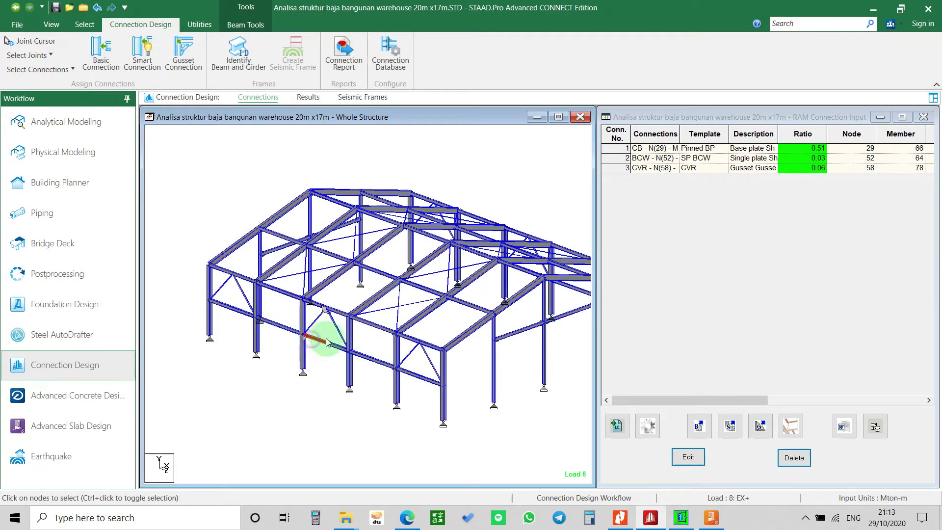
{"action": "left_click", "coordinate": [329, 344]}
{"action": "left_click", "coordinate": [407, 374]}
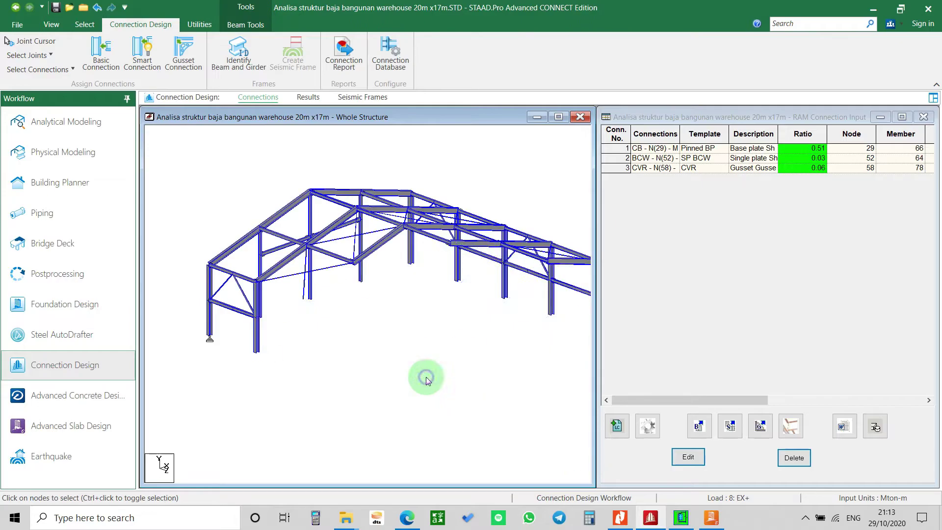
Step: Select both segments of the mid-height horizontal beam in each of the three braced bays of the side wall
{"action": "left_click", "coordinate": [235, 311]}
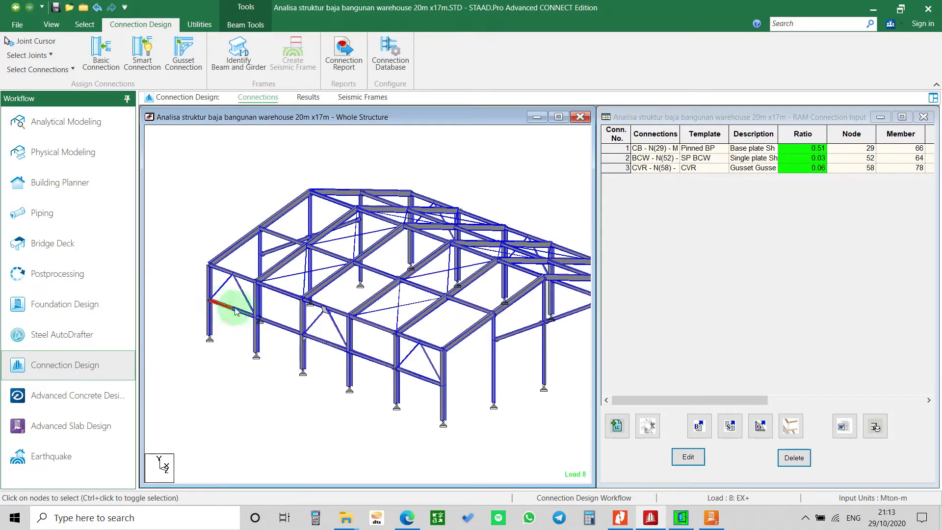
{"action": "left_click", "coordinate": [224, 306]}
{"action": "left_click", "coordinate": [224, 312]}
{"action": "left_click", "coordinate": [317, 338]}
{"action": "left_click", "coordinate": [342, 349]}
{"action": "left_click", "coordinate": [378, 368]}
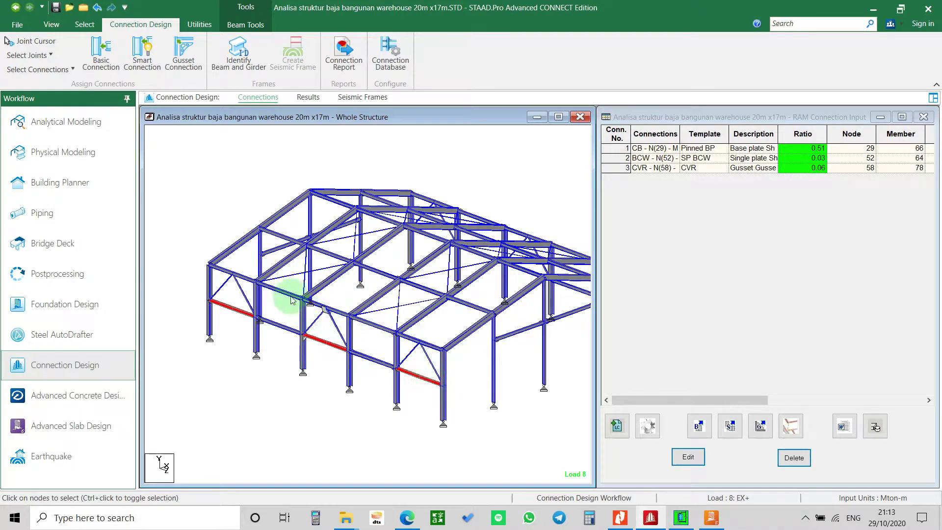
Step: Assign a Single Plate BS (Single Plate, Beam-Splice) smart connection using the SP BS All bolted template, and close the design log
{"action": "left_click", "coordinate": [144, 52]}
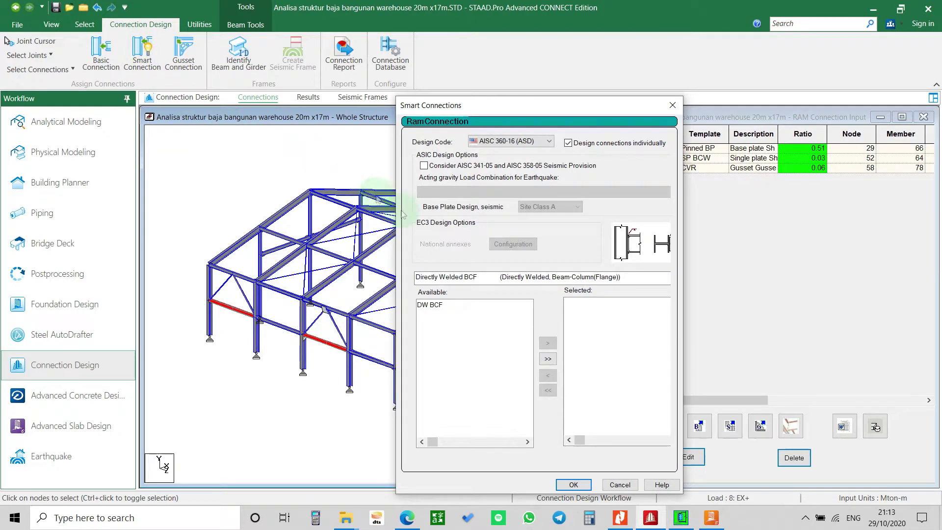
{"action": "left_click", "coordinate": [489, 277]}
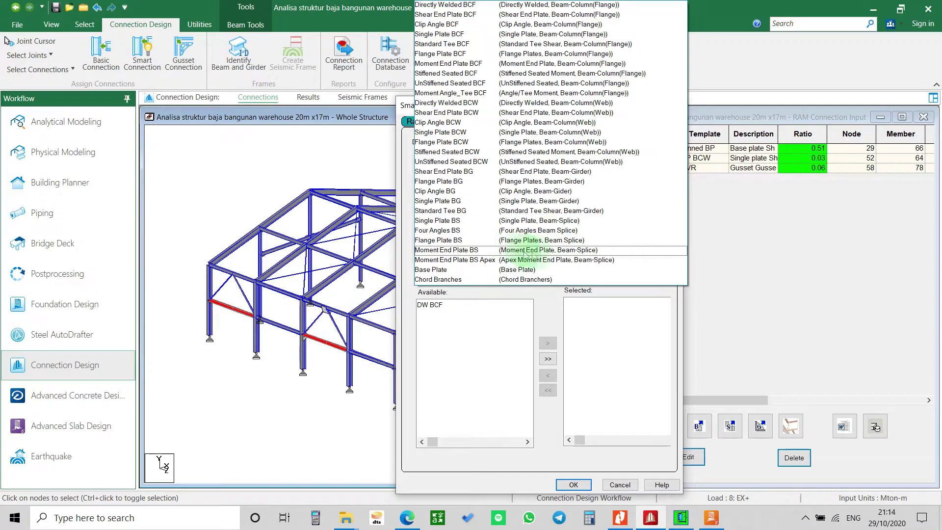
{"action": "left_click", "coordinate": [553, 222]}
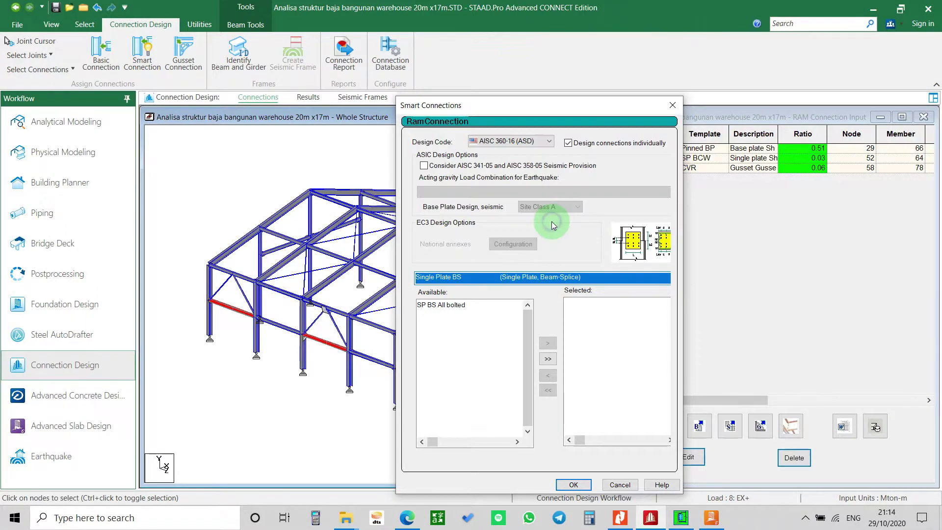
{"action": "double_click", "coordinate": [462, 305]}
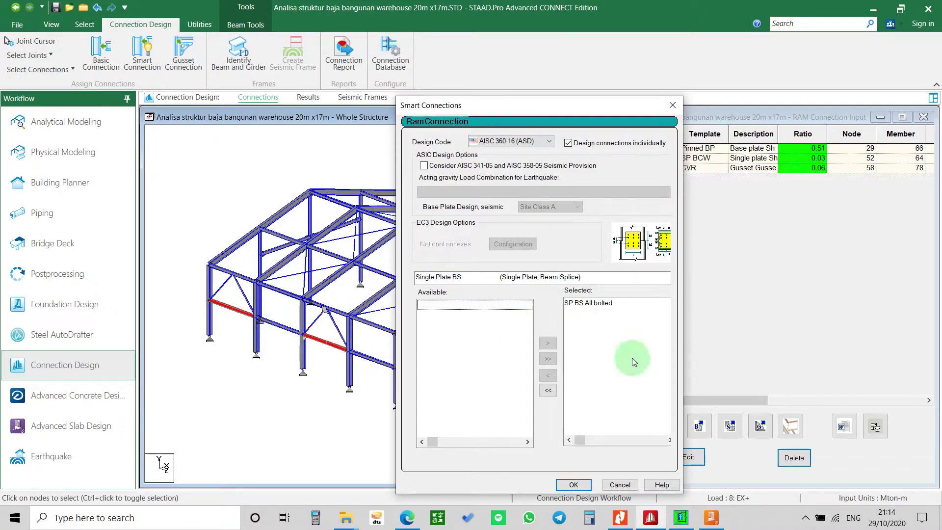
{"action": "left_click", "coordinate": [573, 486]}
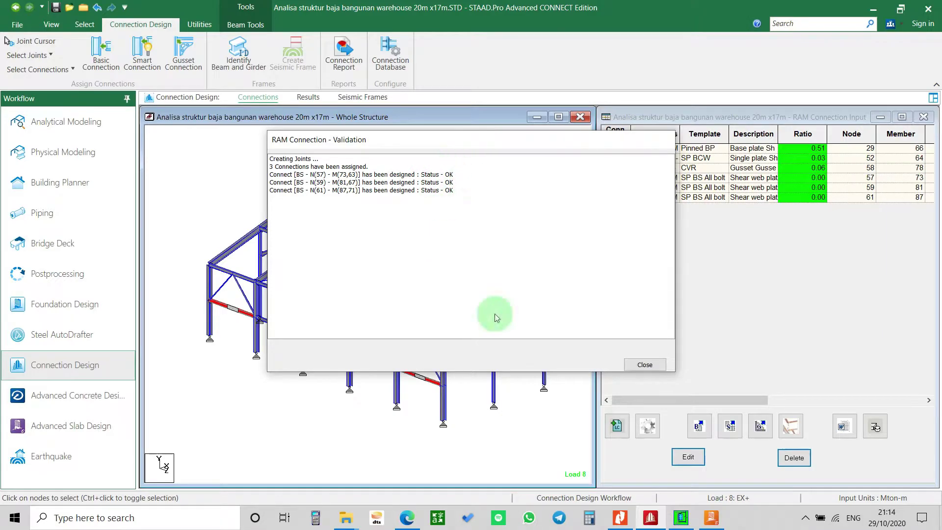
{"action": "left_click", "coordinate": [644, 365]}
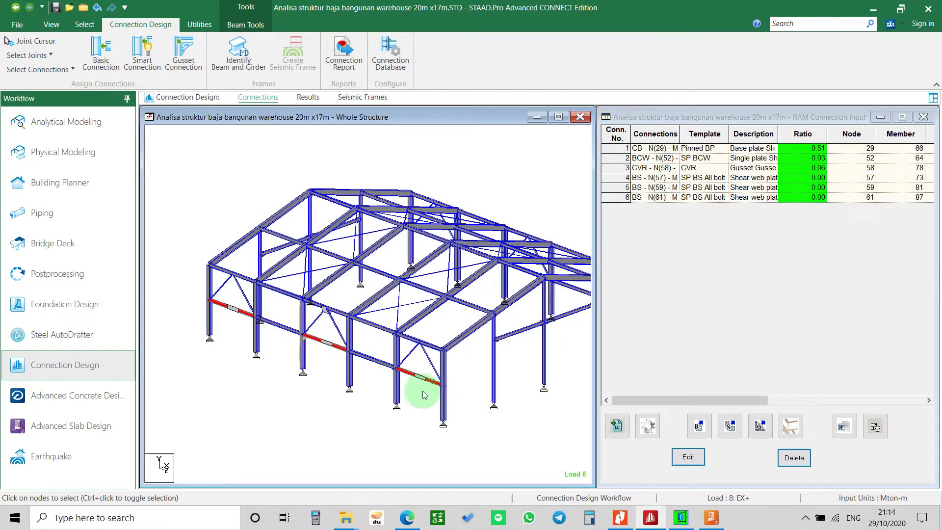
Step: Open the beam splice connection at node 57 in the connection editor and examine its plate and bolts in 3D
{"action": "left_click", "coordinate": [617, 179]}
{"action": "left_click", "coordinate": [617, 187]}
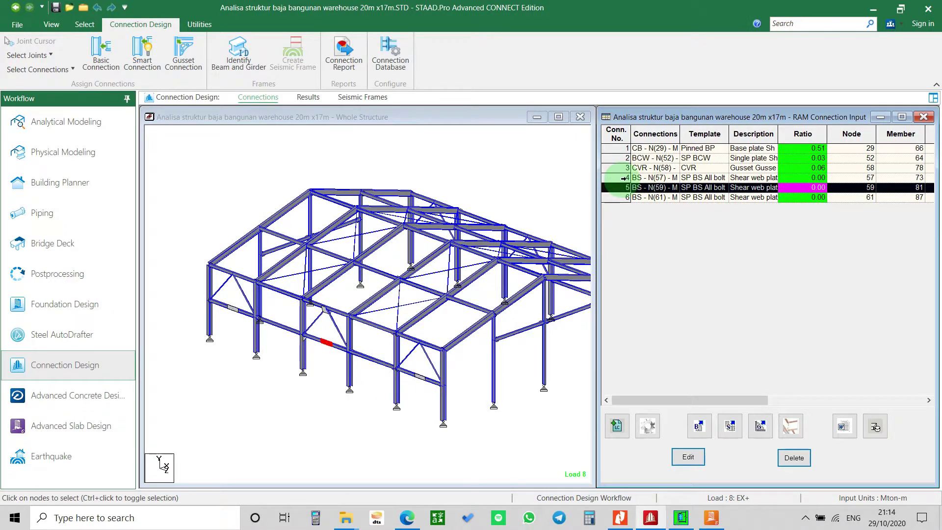
{"action": "double_click", "coordinate": [623, 178]}
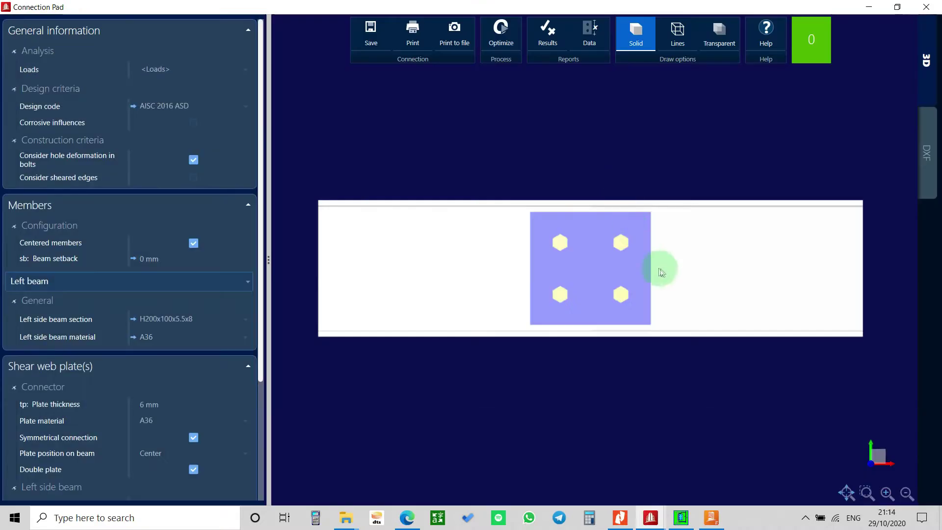
{"action": "left_click_drag", "start_coordinate": [724, 256], "coordinate": [741, 275]}
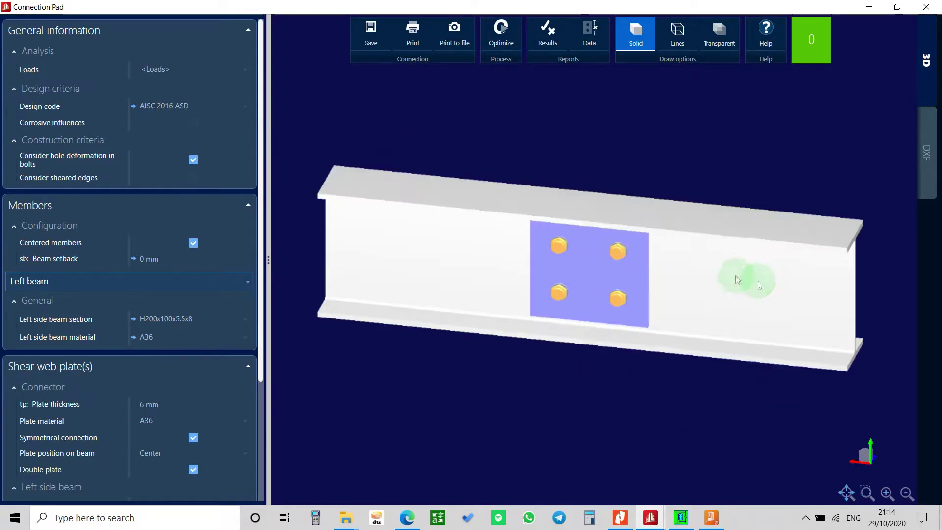
{"action": "left_click_drag", "start_coordinate": [613, 257], "coordinate": [636, 259]}
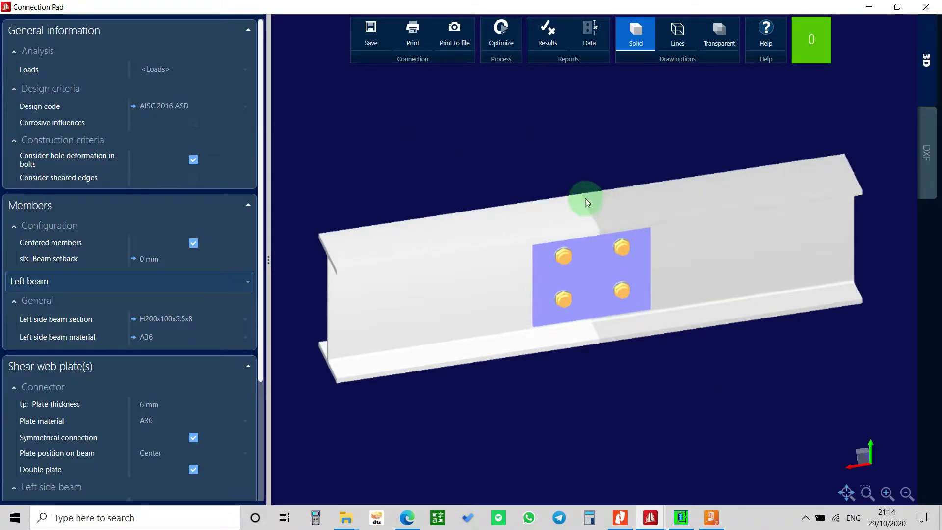
{"action": "left_click_drag", "start_coordinate": [592, 214], "coordinate": [561, 238]}
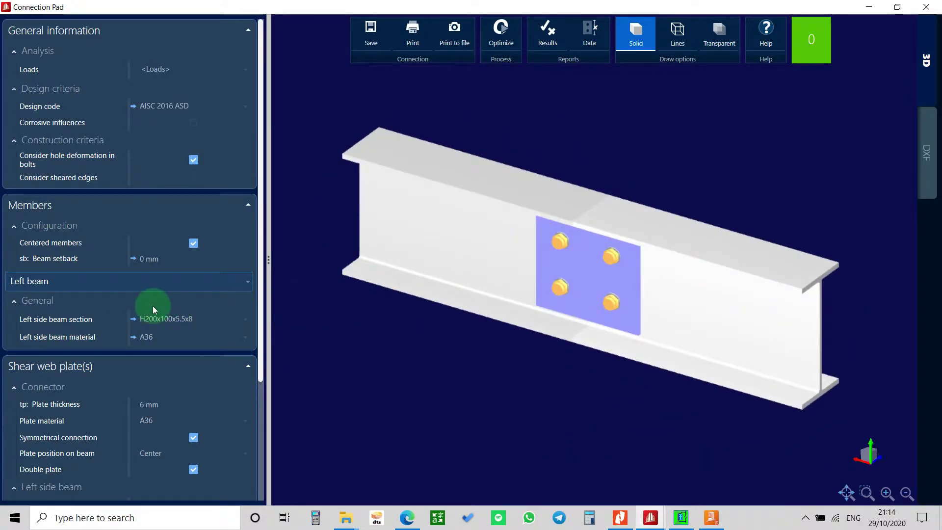
Step: Set the splice's beam setback to 3 mm and inspect the gap between the two beams in 3D
{"action": "left_click", "coordinate": [147, 258]}
{"action": "type", "text": "3"}
{"action": "key", "text": "Return"}
{"action": "left_click_drag", "start_coordinate": [558, 254], "coordinate": [587, 271]}
{"action": "scroll", "coordinate": [606, 251], "scroll_direction": "up", "scroll_amount": 5}
{"action": "scroll", "coordinate": [564, 263], "scroll_direction": "down", "scroll_amount": 5}
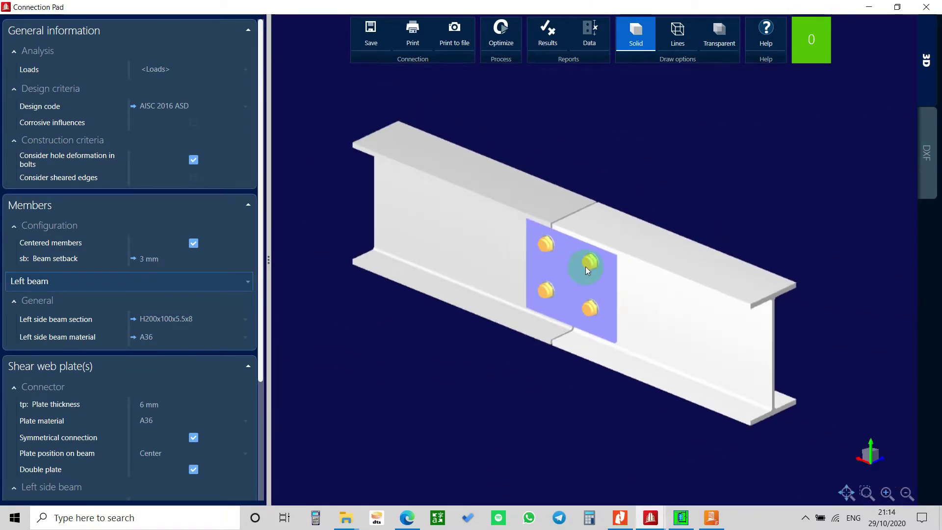
{"action": "left_click_drag", "start_coordinate": [687, 317], "coordinate": [604, 300]}
{"action": "left_click_drag", "start_coordinate": [557, 270], "coordinate": [797, 318]}
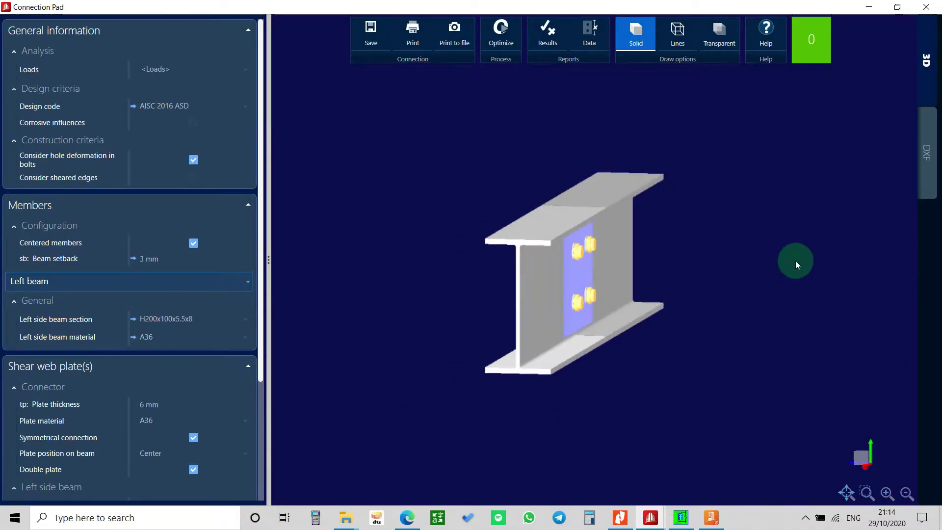
Step: Set the shear web plate thickness to 9 mm
{"action": "scroll", "coordinate": [181, 330], "scroll_direction": "down", "scroll_amount": 1}
{"action": "left_click", "coordinate": [176, 374]}
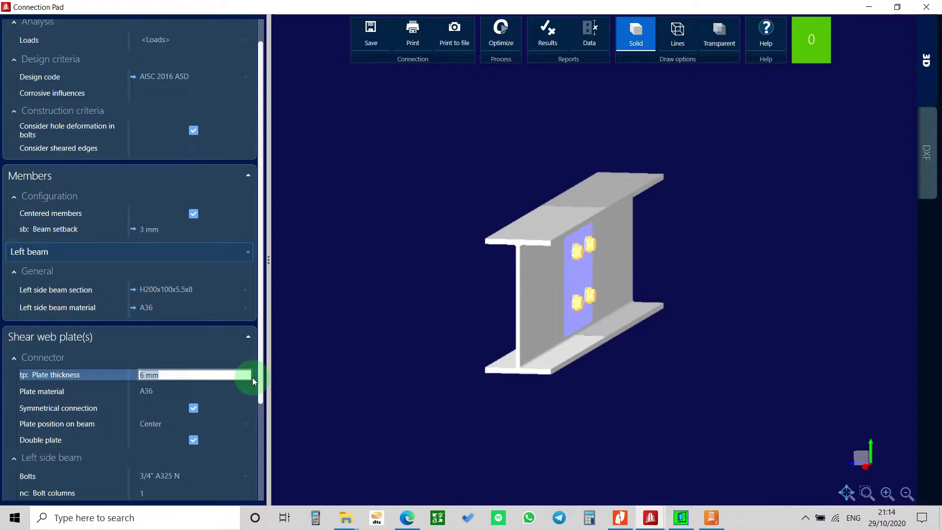
{"action": "left_click_drag", "start_coordinate": [540, 310], "coordinate": [618, 314]}
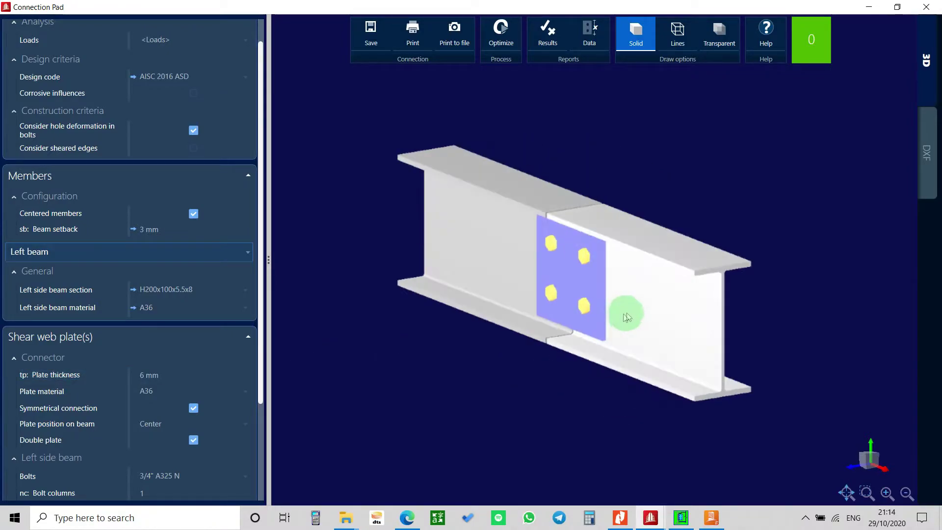
{"action": "left_click", "coordinate": [211, 373]}
{"action": "left_click", "coordinate": [438, 330]}
Step: Set the splice's bolt columns to 2 on the left side beam and inspect the bolt layout in 3D
{"action": "scroll", "coordinate": [162, 442], "scroll_direction": "down", "scroll_amount": 2}
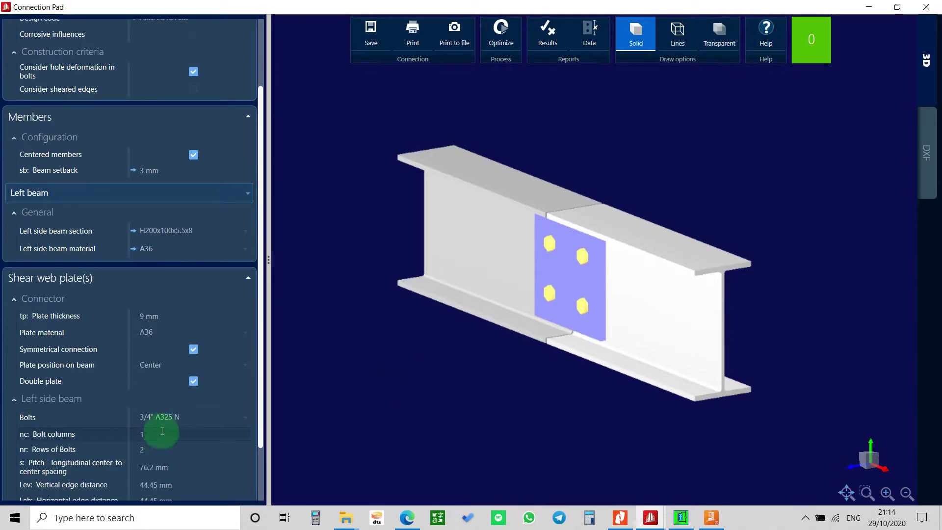
{"action": "left_click", "coordinate": [157, 436]}
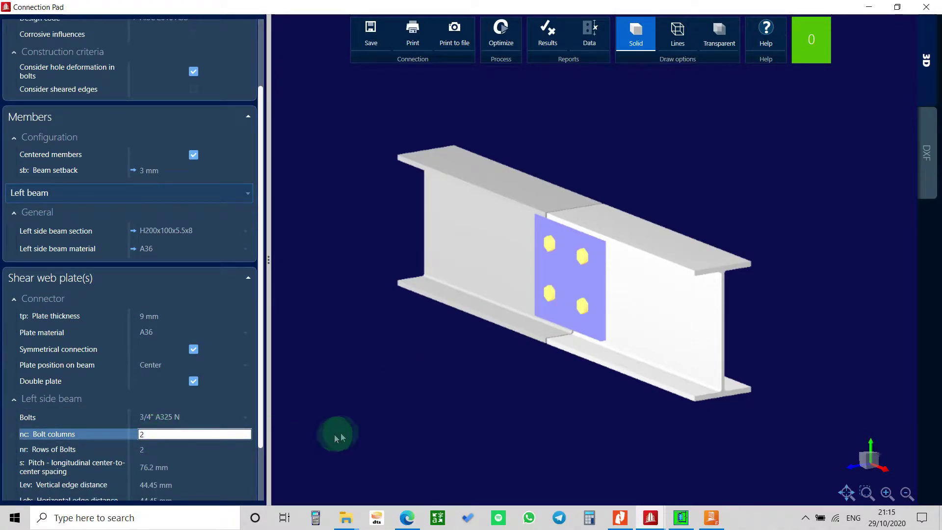
{"action": "left_click", "coordinate": [335, 434]}
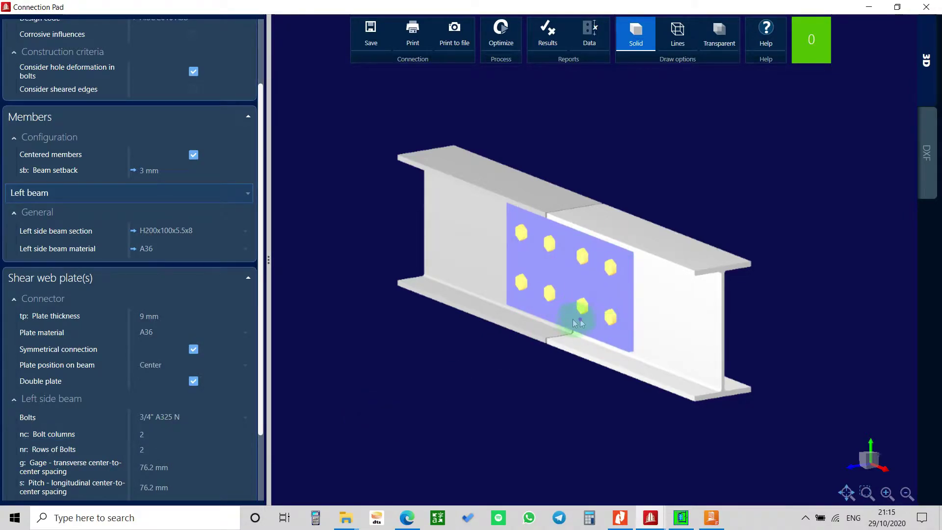
{"action": "left_click_drag", "start_coordinate": [613, 299], "coordinate": [472, 148]}
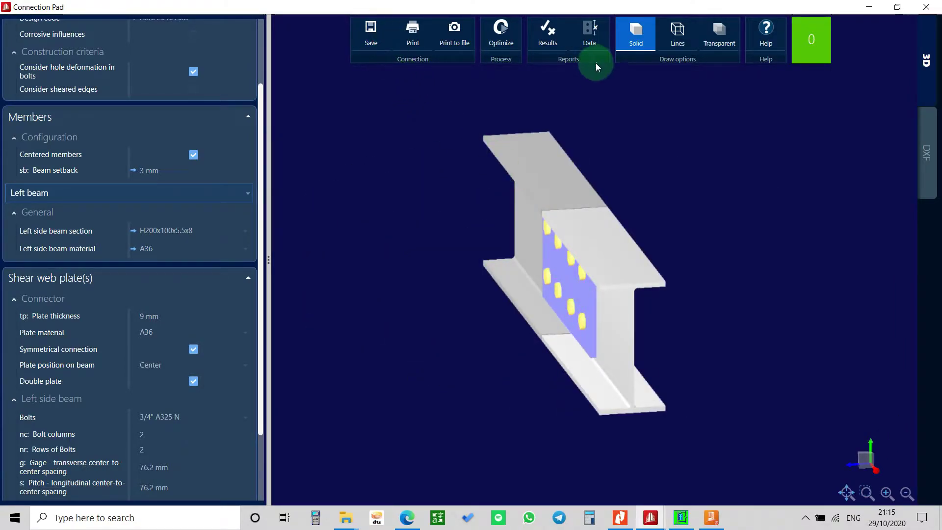
Step: Review the beam splice's results report, including its design checks and global critical strength ratio, and close it
{"action": "left_click", "coordinate": [549, 35]}
{"action": "scroll", "coordinate": [500, 293], "scroll_direction": "down", "scroll_amount": 15}
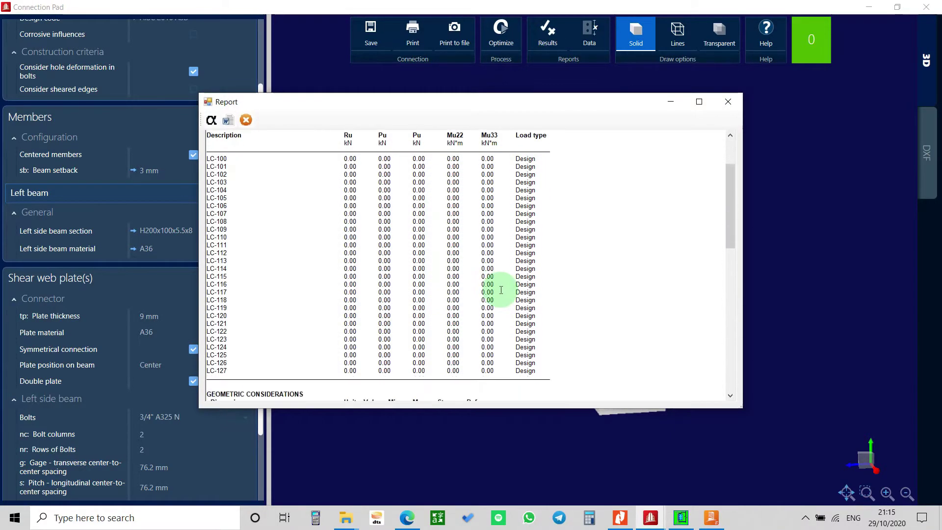
{"action": "scroll", "coordinate": [500, 292], "scroll_direction": "down", "scroll_amount": 2}
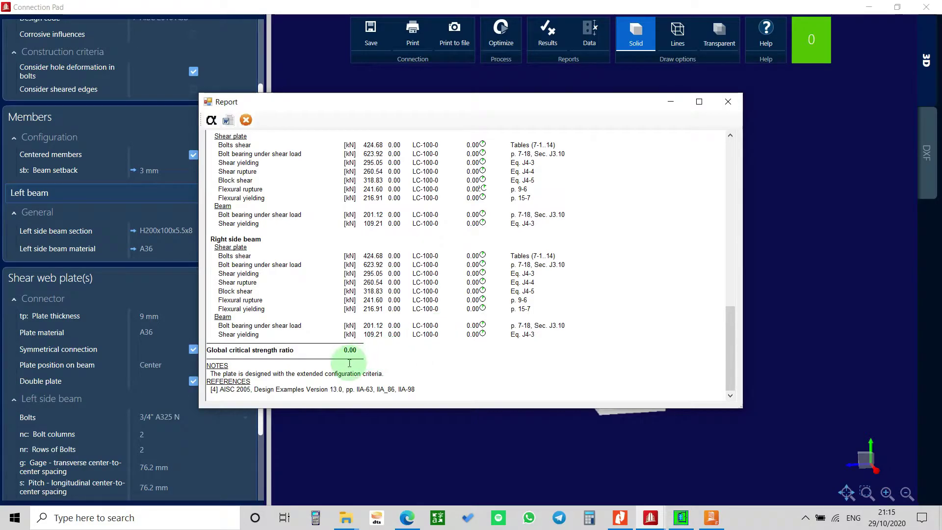
{"action": "scroll", "coordinate": [558, 330], "scroll_direction": "up", "scroll_amount": 2}
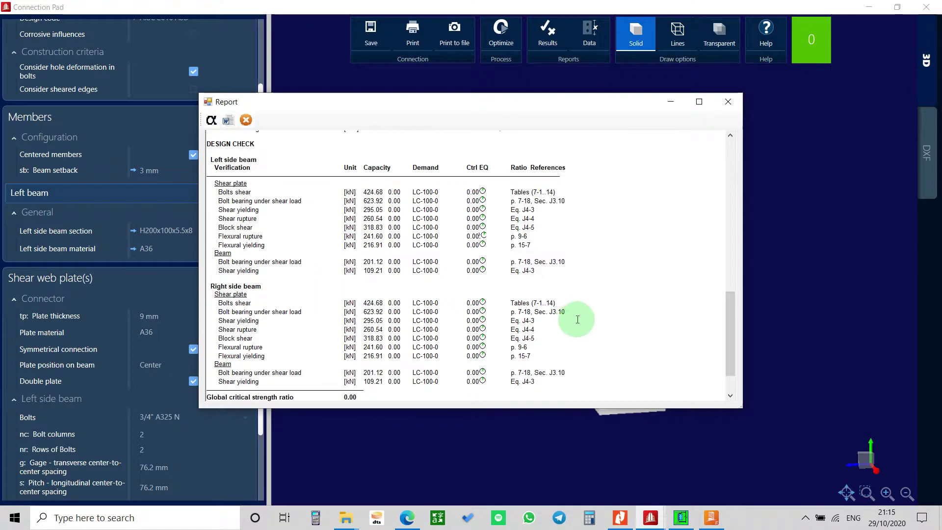
{"action": "scroll", "coordinate": [584, 314], "scroll_direction": "up", "scroll_amount": 15}
{"action": "left_click", "coordinate": [739, 110]}
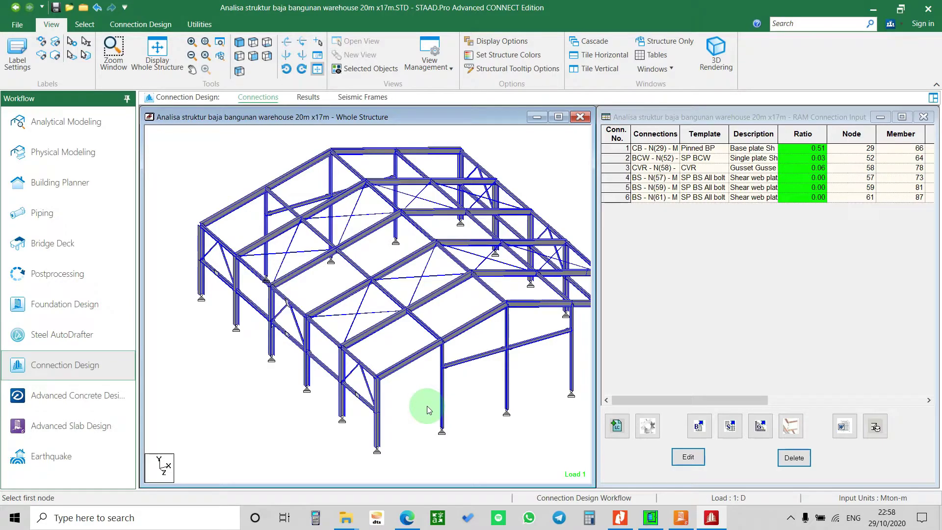
Step: Examine the warehouse frame's near corner, where the end-frame rafter meets the corner column
{"action": "scroll", "coordinate": [415, 387], "scroll_direction": "down", "scroll_amount": 2}
{"action": "scroll", "coordinate": [402, 379], "scroll_direction": "up", "scroll_amount": 3}
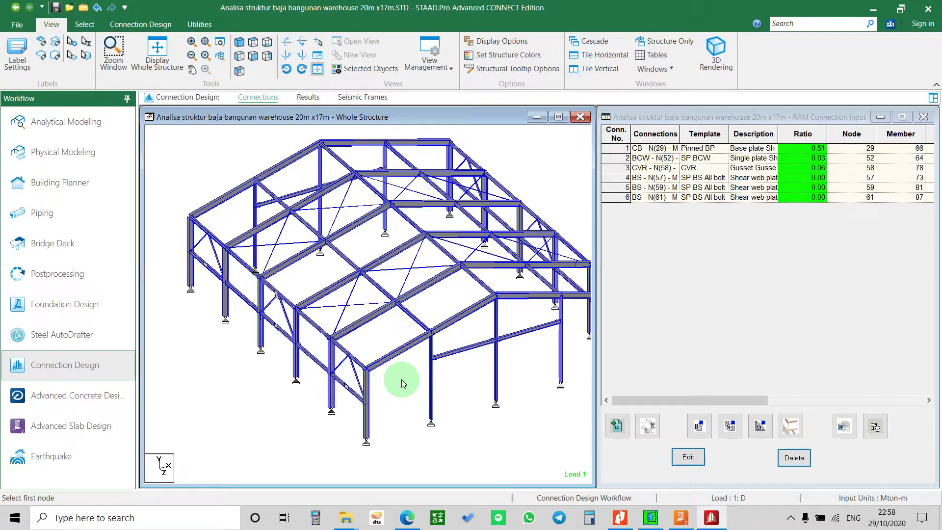
{"action": "scroll", "coordinate": [395, 393], "scroll_direction": "up", "scroll_amount": 2}
{"action": "scroll", "coordinate": [393, 397], "scroll_direction": "up", "scroll_amount": 3}
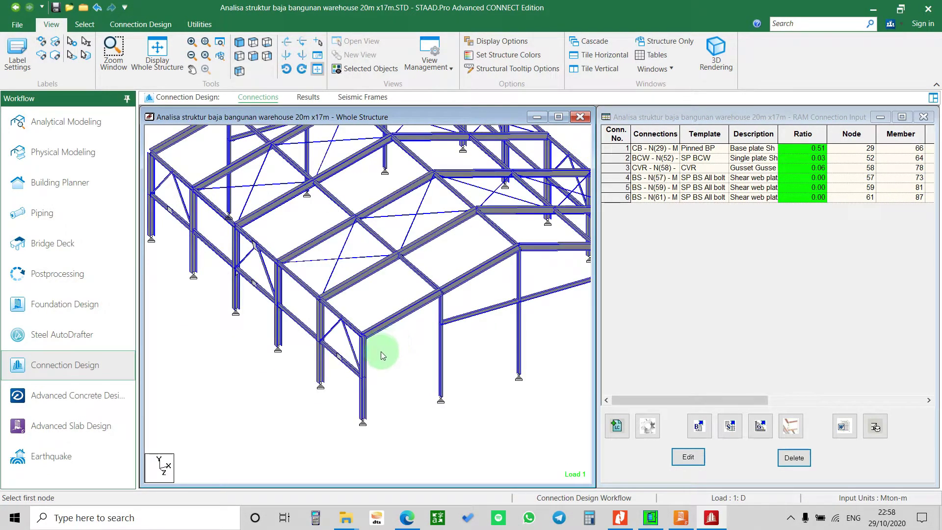
{"action": "scroll", "coordinate": [380, 352], "scroll_direction": "up", "scroll_amount": 1}
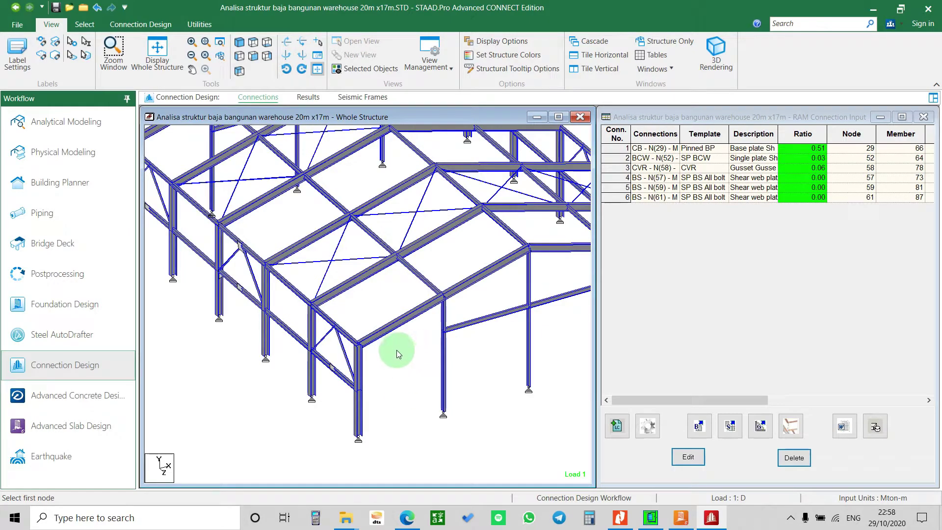
{"action": "scroll", "coordinate": [409, 359], "scroll_direction": "up", "scroll_amount": 1}
{"action": "scroll", "coordinate": [410, 360], "scroll_direction": "down", "scroll_amount": 1}
{"action": "scroll", "coordinate": [375, 356], "scroll_direction": "up", "scroll_amount": 1}
{"action": "scroll", "coordinate": [387, 345], "scroll_direction": "down", "scroll_amount": 1}
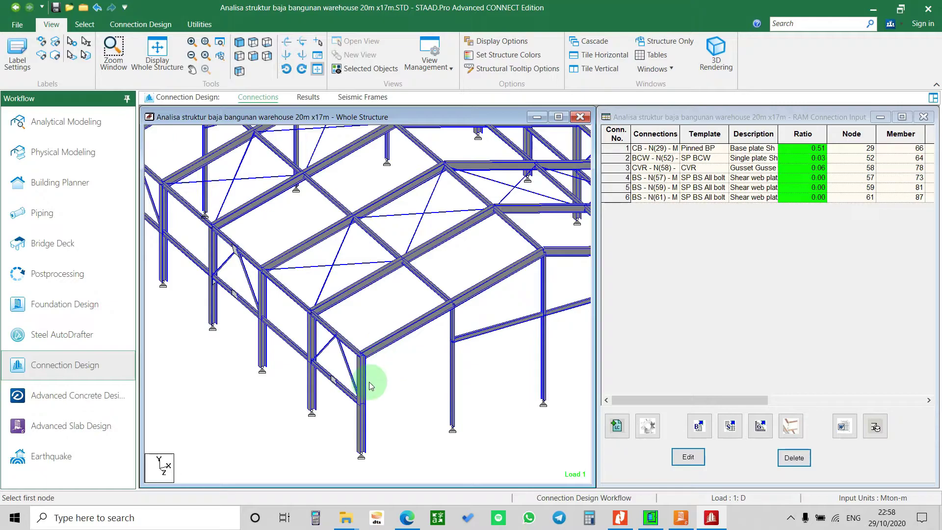
{"action": "scroll", "coordinate": [401, 362], "scroll_direction": "up", "scroll_amount": 1}
{"action": "scroll", "coordinate": [380, 378], "scroll_direction": "down", "scroll_amount": 1}
{"action": "scroll", "coordinate": [391, 354], "scroll_direction": "down", "scroll_amount": 1}
{"action": "scroll", "coordinate": [411, 338], "scroll_direction": "up", "scroll_amount": 1}
{"action": "scroll", "coordinate": [409, 340], "scroll_direction": "up", "scroll_amount": 2}
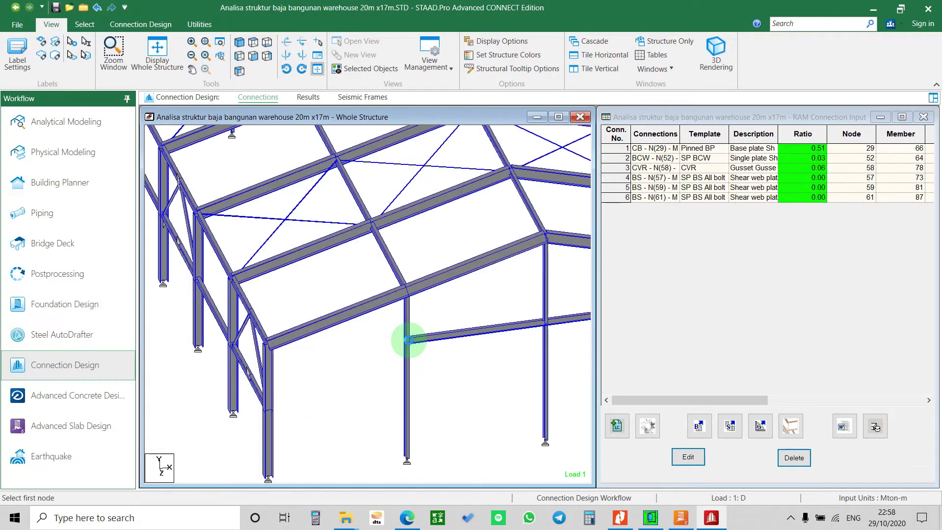
{"action": "scroll", "coordinate": [390, 330], "scroll_direction": "down", "scroll_amount": 1}
{"action": "scroll", "coordinate": [347, 362], "scroll_direction": "up", "scroll_amount": 2}
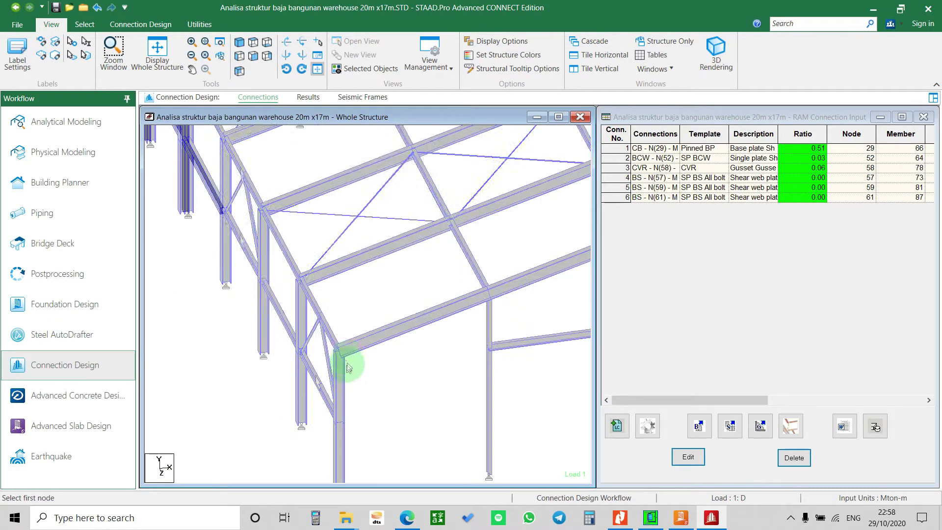
{"action": "scroll", "coordinate": [363, 375], "scroll_direction": "up", "scroll_amount": 1}
{"action": "scroll", "coordinate": [373, 335], "scroll_direction": "down", "scroll_amount": 2}
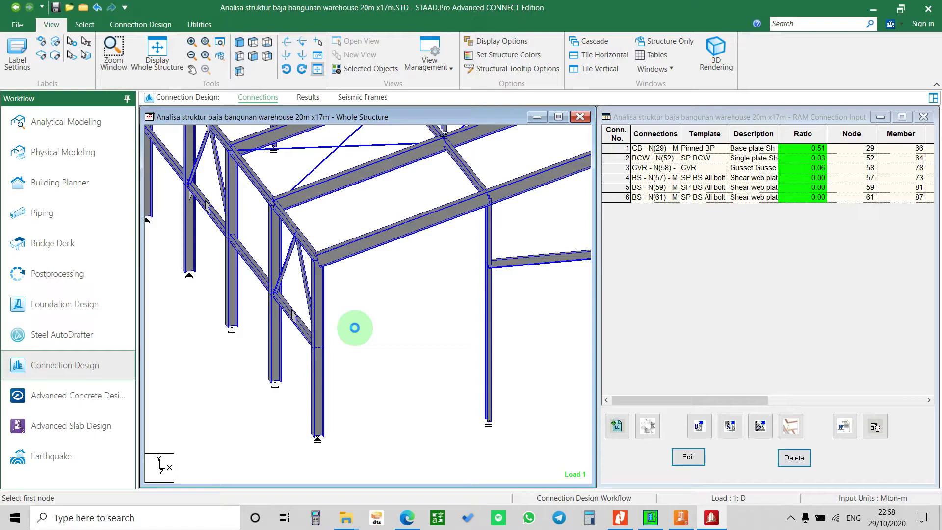
{"action": "scroll", "coordinate": [364, 273], "scroll_direction": "up", "scroll_amount": 2}
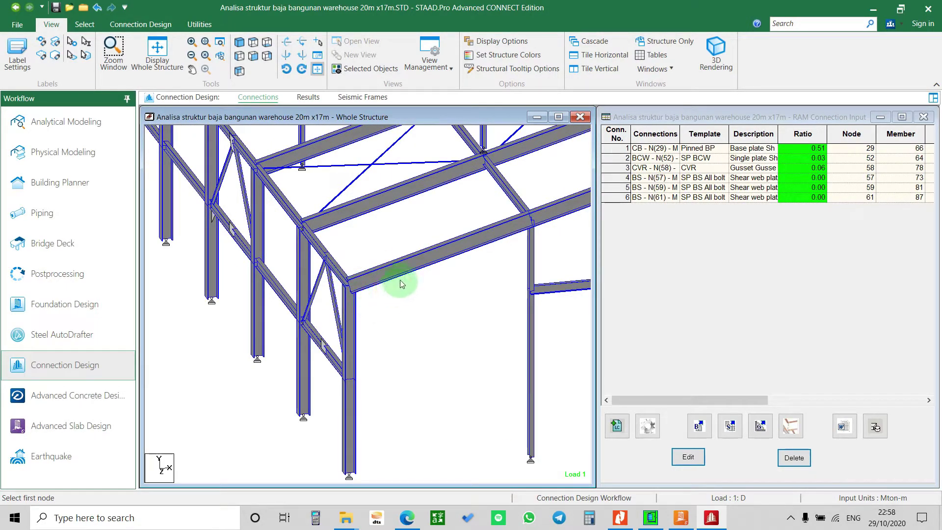
{"action": "middle_click_drag", "start_coordinate": [375, 308], "coordinate": [388, 348]}
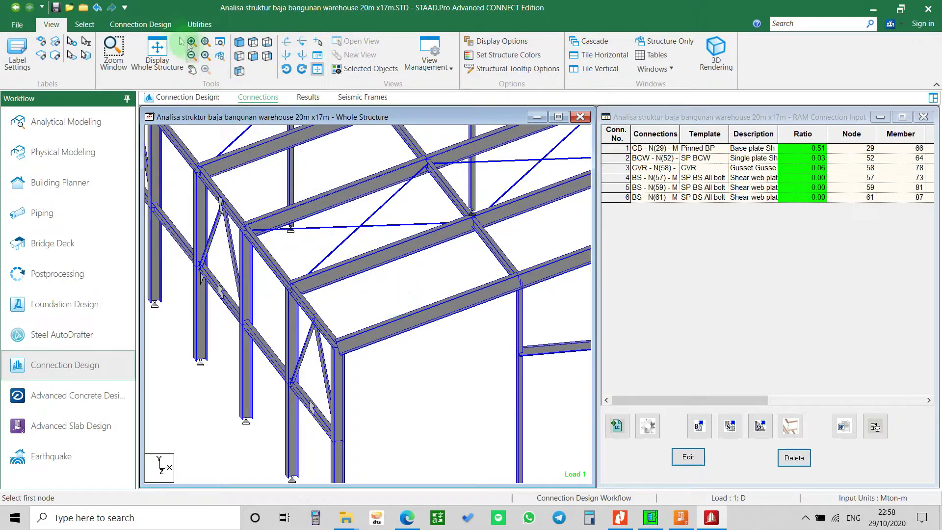
{"action": "left_click", "coordinate": [140, 24]}
{"action": "middle_click_drag", "start_coordinate": [385, 322], "coordinate": [413, 330]}
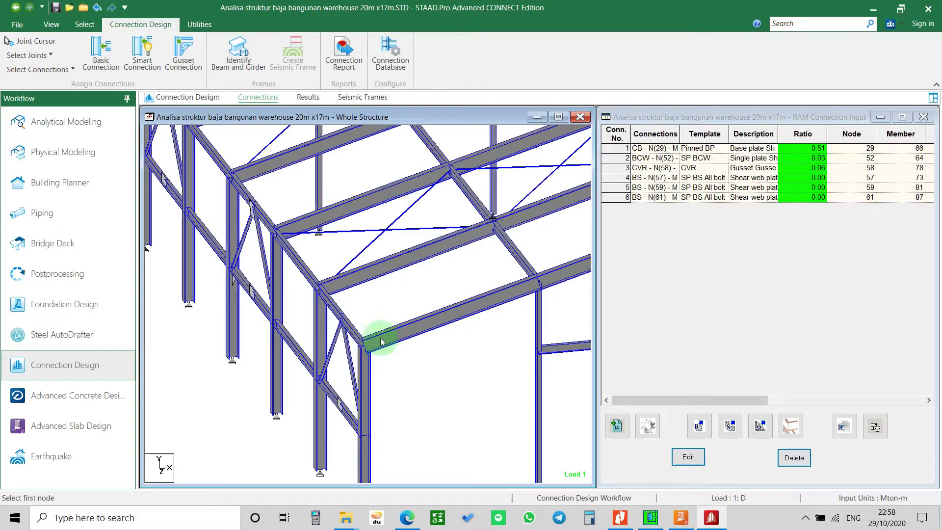
{"action": "scroll", "coordinate": [417, 327], "scroll_direction": "up", "scroll_amount": 2}
{"action": "scroll", "coordinate": [402, 307], "scroll_direction": "down", "scroll_amount": 3}
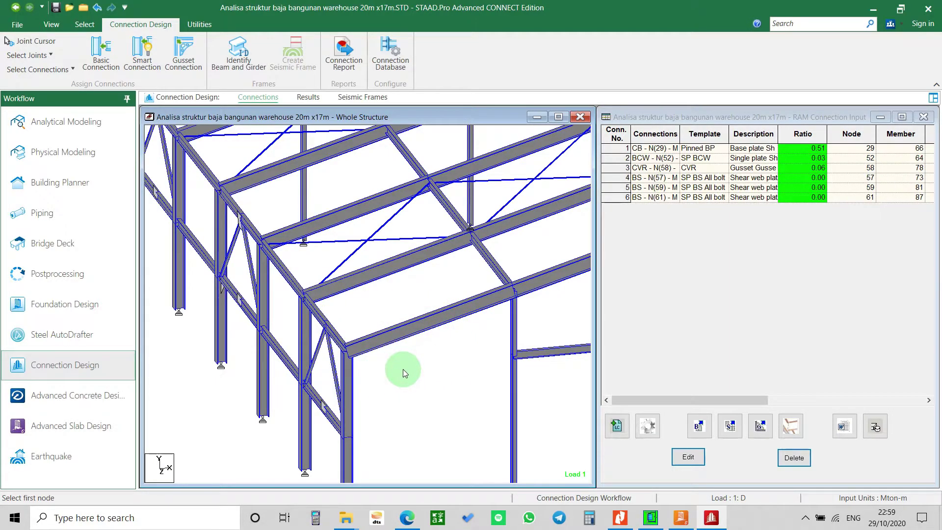
{"action": "scroll", "coordinate": [395, 353], "scroll_direction": "down", "scroll_amount": 1}
{"action": "scroll", "coordinate": [366, 363], "scroll_direction": "up", "scroll_amount": 2}
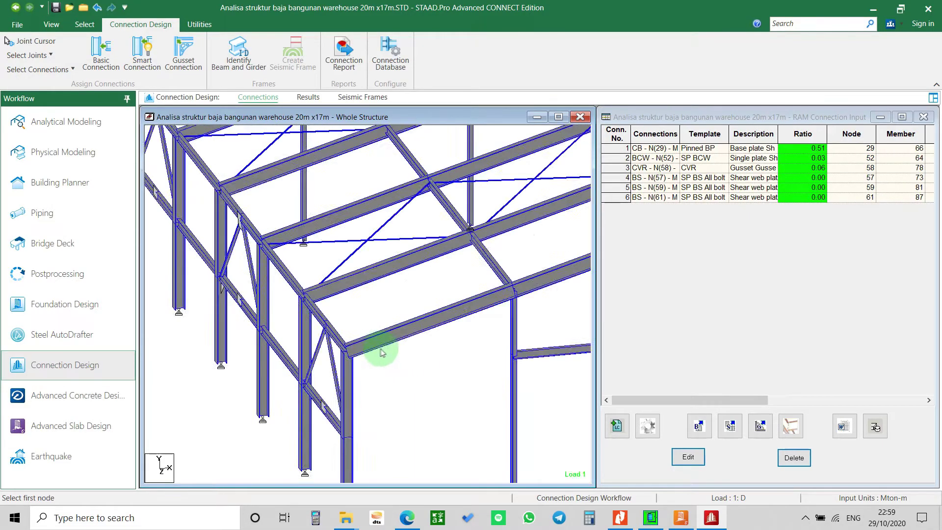
{"action": "scroll", "coordinate": [373, 353], "scroll_direction": "down", "scroll_amount": 2}
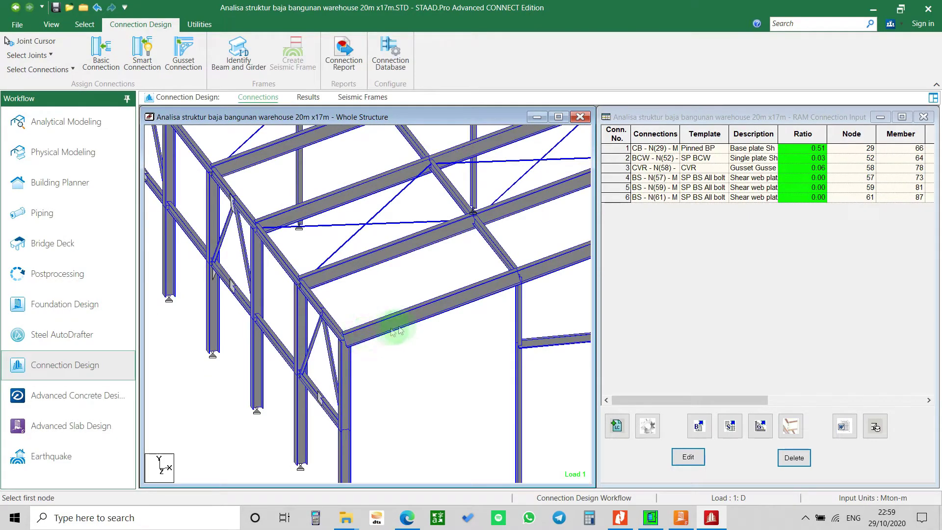
Step: Select the end-frame rafter and the upper corner column segment that meet at the near eave corner
{"action": "left_click", "coordinate": [142, 51]}
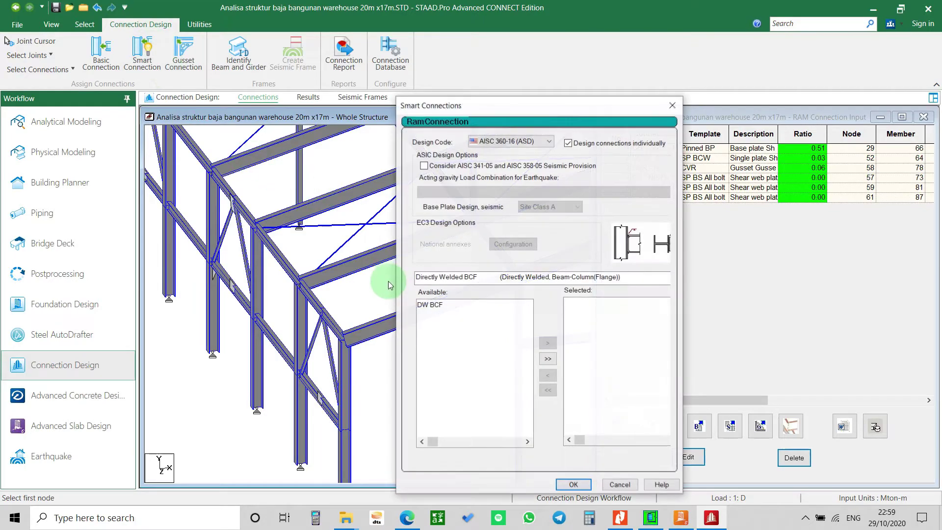
{"action": "left_click", "coordinate": [667, 106]}
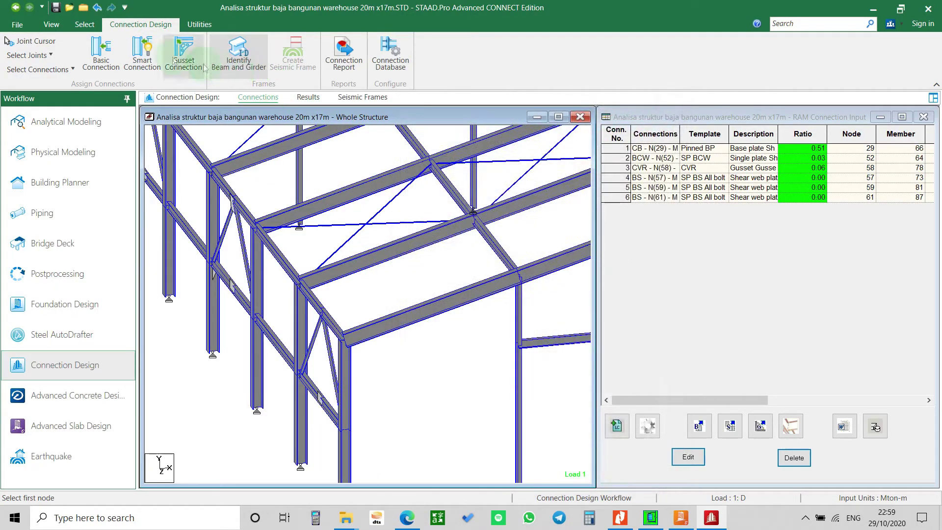
{"action": "left_click", "coordinate": [85, 25]}
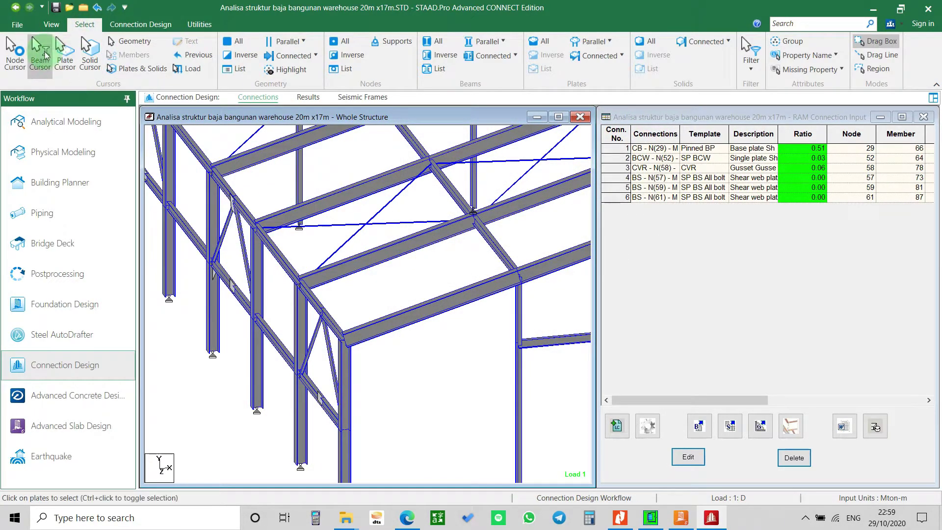
{"action": "left_click", "coordinate": [391, 323]}
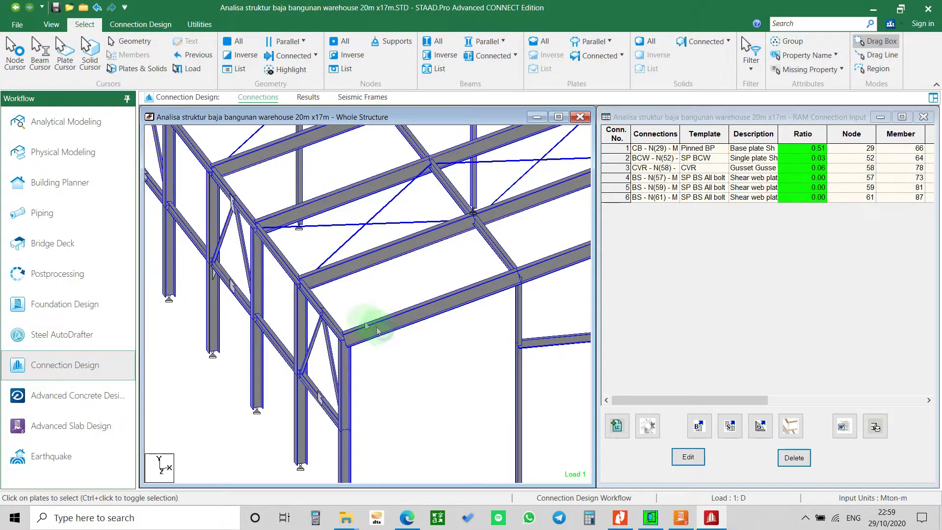
{"action": "left_click", "coordinate": [452, 352]}
{"action": "left_click", "coordinate": [398, 325]}
{"action": "left_click", "coordinate": [390, 327]}
Step: Assign a Moment End Plate BCF smart connection to the selected members using the MEP BCF DG4 template, and close the design log
{"action": "mouse_move", "coordinate": [354, 381]}
{"action": "middle_mouse_down"}
{"action": "mouse_move", "coordinate": [368, 359]}
{"action": "mouse_move", "coordinate": [269, 395]}
{"action": "mouse_move", "coordinate": [347, 305]}
{"action": "mouse_move", "coordinate": [322, 337]}
{"action": "mouse_move", "coordinate": [383, 311]}
{"action": "mouse_move", "coordinate": [353, 261]}
{"action": "mouse_move", "coordinate": [362, 290]}
{"action": "mouse_move", "coordinate": [372, 270]}
{"action": "mouse_move", "coordinate": [374, 311]}
{"action": "mouse_move", "coordinate": [368, 305]}
{"action": "middle_mouse_up"}
{"action": "left_click", "coordinate": [141, 25]}
{"action": "left_click", "coordinate": [143, 50]}
{"action": "left_click", "coordinate": [485, 280]}
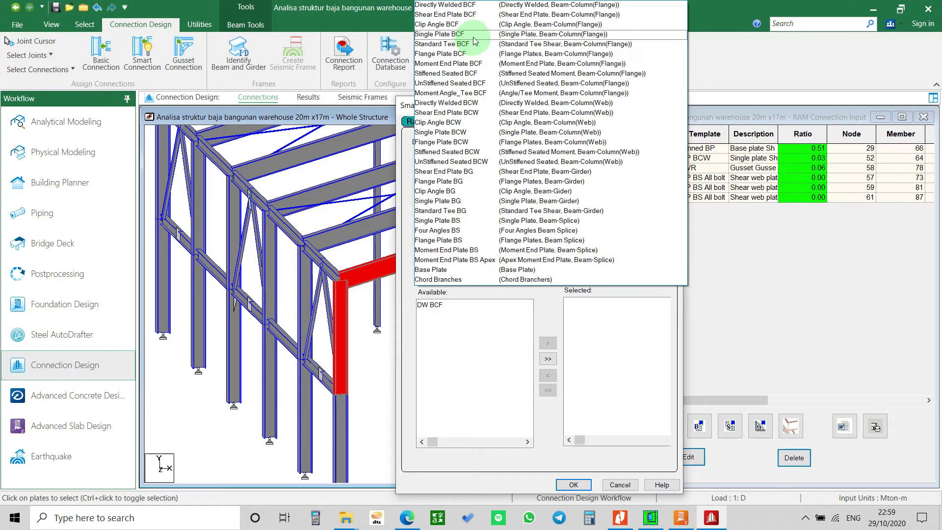
{"action": "left_click", "coordinate": [456, 64]}
{"action": "double_click", "coordinate": [456, 305]}
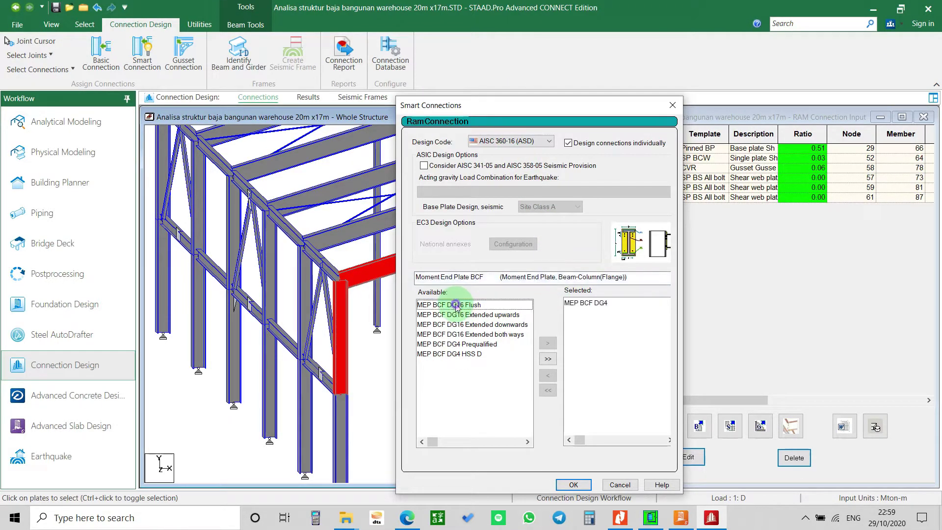
{"action": "left_click", "coordinate": [586, 488]}
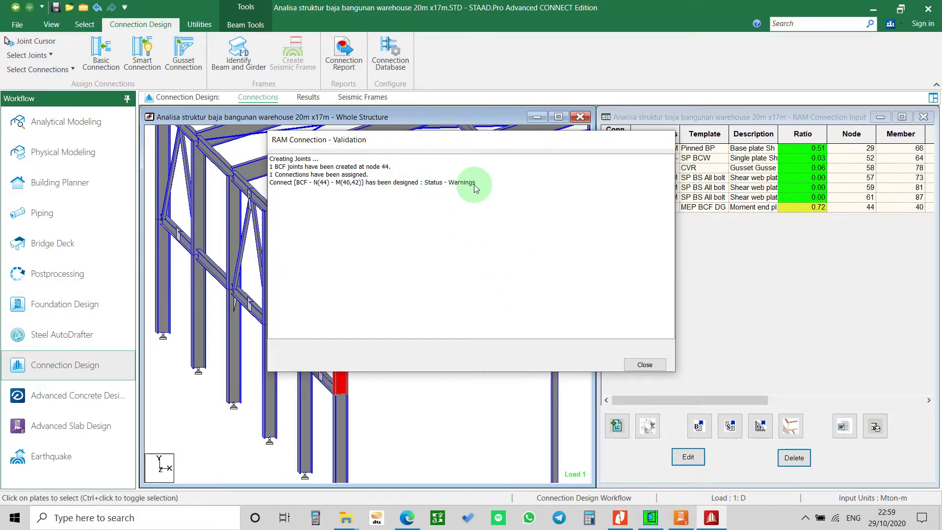
{"action": "left_click", "coordinate": [643, 365]}
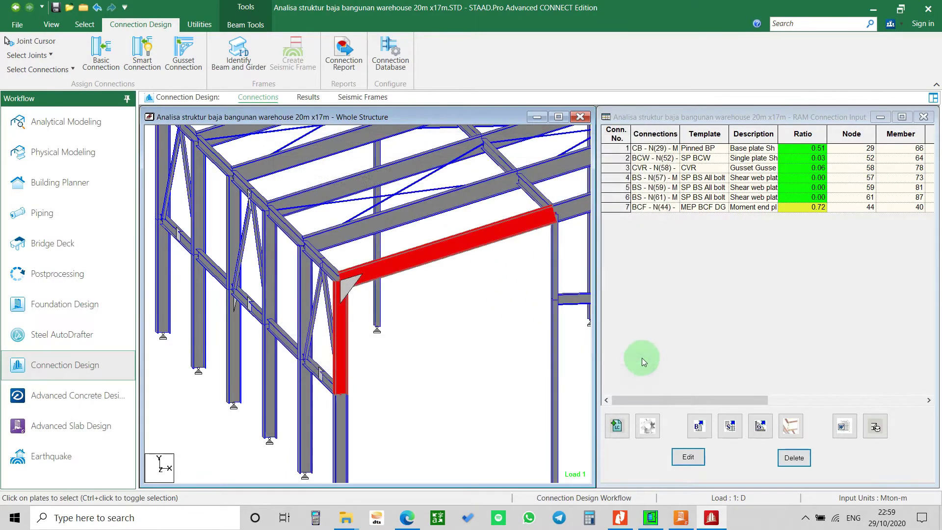
Step: Open the moment end plate connection at node 44 in the connection editor
{"action": "left_click", "coordinate": [697, 233]}
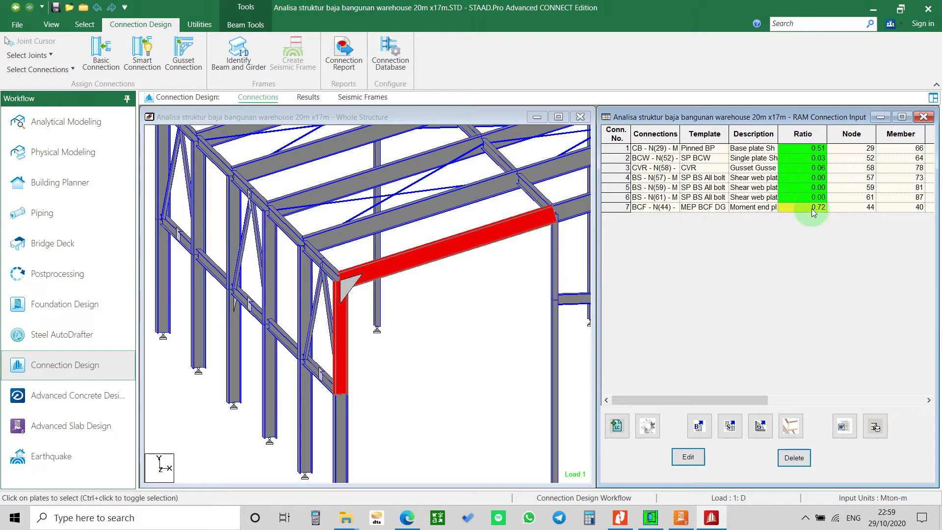
{"action": "left_click", "coordinate": [625, 207]}
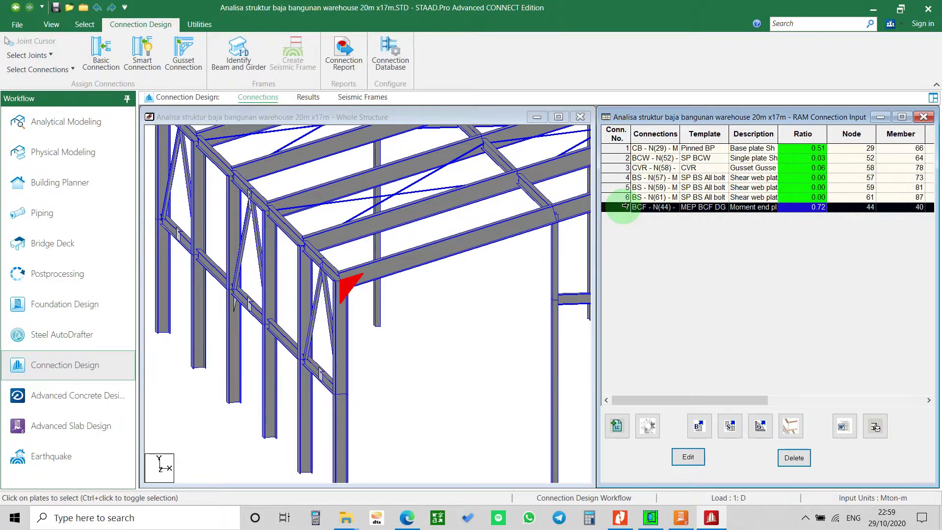
{"action": "double_click", "coordinate": [624, 207]}
{"action": "left_click_drag", "start_coordinate": [672, 185], "coordinate": [623, 207]}
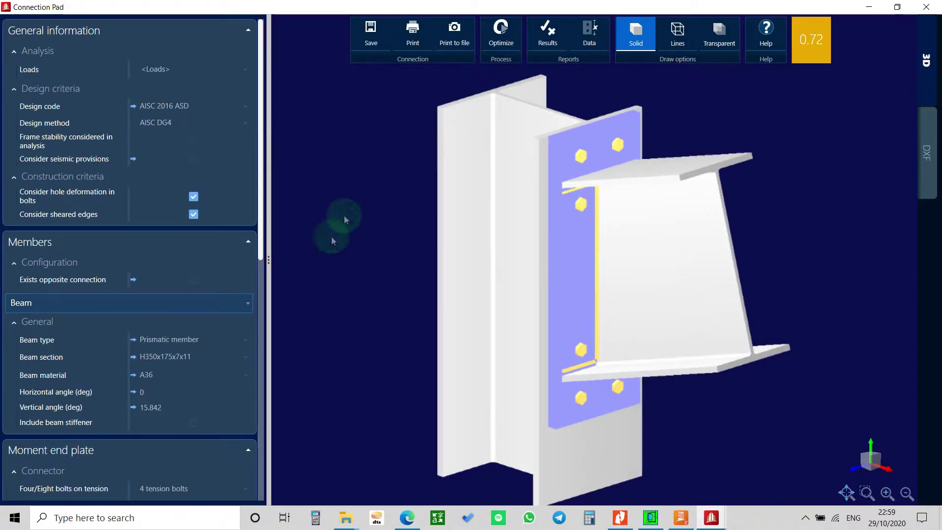
Step: Review the moment end plate's results report at full size, including its design checks, warnings and geometric considerations
{"action": "left_click", "coordinate": [538, 37]}
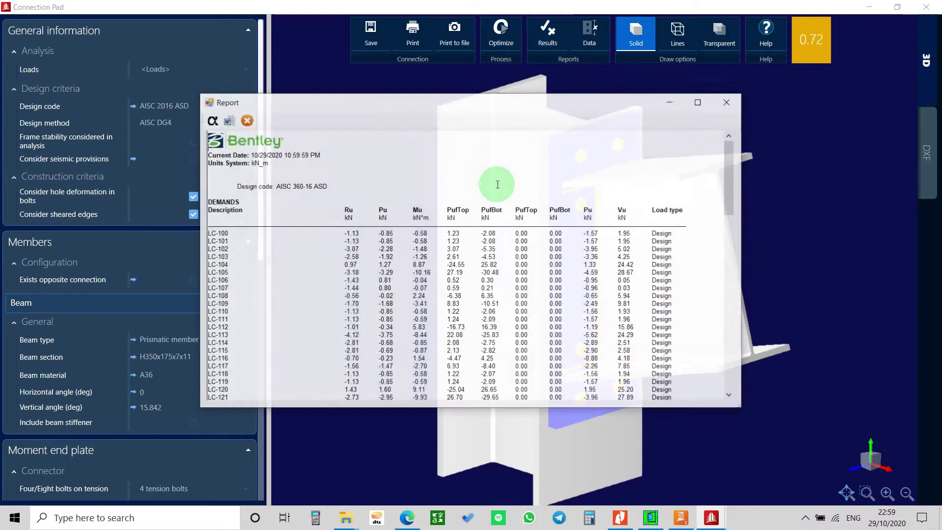
{"action": "left_click", "coordinate": [699, 104]}
{"action": "scroll", "coordinate": [347, 204], "scroll_direction": "down", "scroll_amount": 5}
{"action": "scroll", "coordinate": [295, 246], "scroll_direction": "down", "scroll_amount": 9}
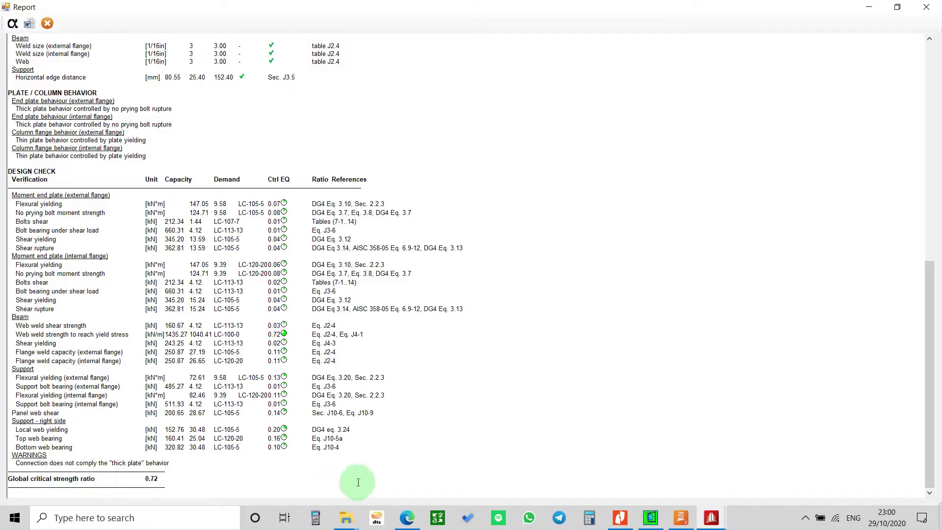
{"action": "scroll", "coordinate": [274, 363], "scroll_direction": "up", "scroll_amount": 10}
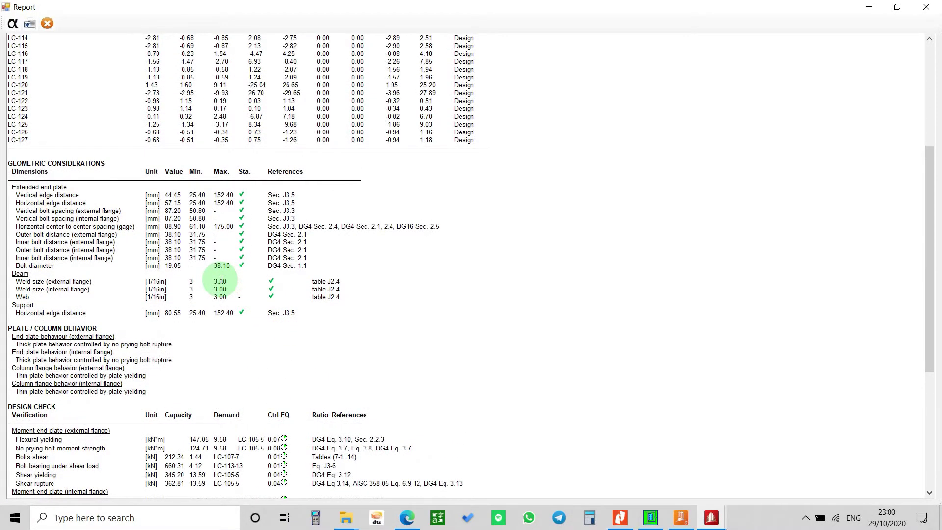
Step: Review the moment end plate report's design checks, warnings and global critical strength ratio, and close the report
{"action": "scroll", "coordinate": [216, 280], "scroll_direction": "down", "scroll_amount": 5}
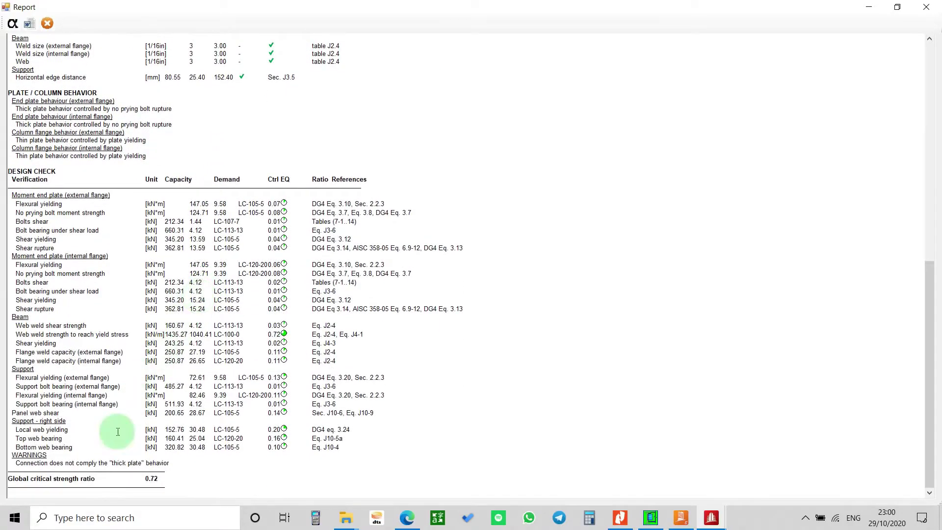
{"action": "left_click_drag", "start_coordinate": [14, 454], "coordinate": [130, 446]}
{"action": "left_click", "coordinate": [98, 474]}
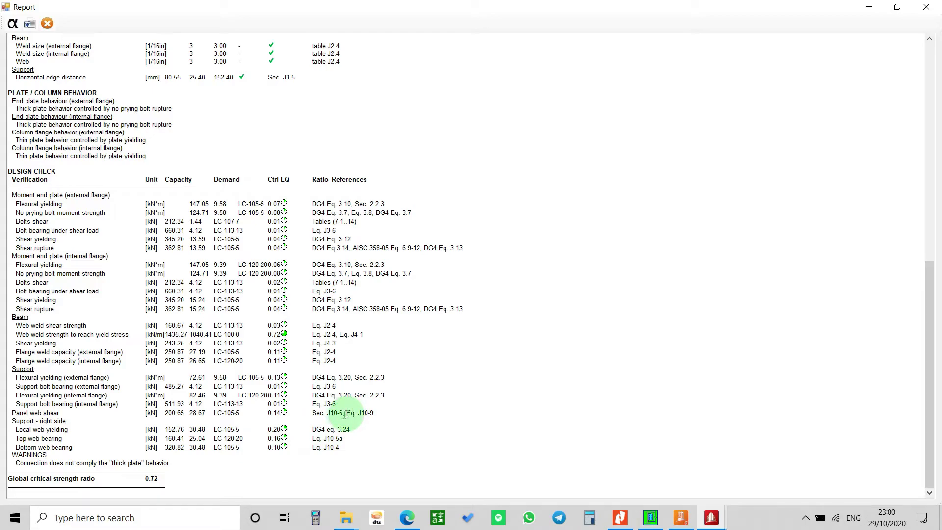
{"action": "left_click", "coordinate": [928, 7]}
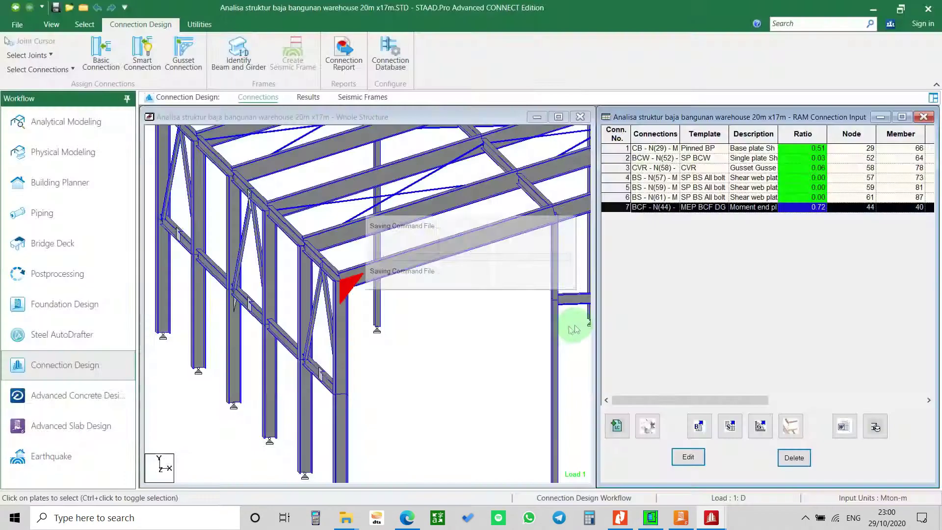
Step: Inspect the moment end plate connection's bolts, plate and beam geometry in 3D from several angles, and close the editor
{"action": "left_click_drag", "start_coordinate": [619, 268], "coordinate": [682, 270]}
{"action": "scroll", "coordinate": [649, 314], "scroll_direction": "down", "scroll_amount": 5}
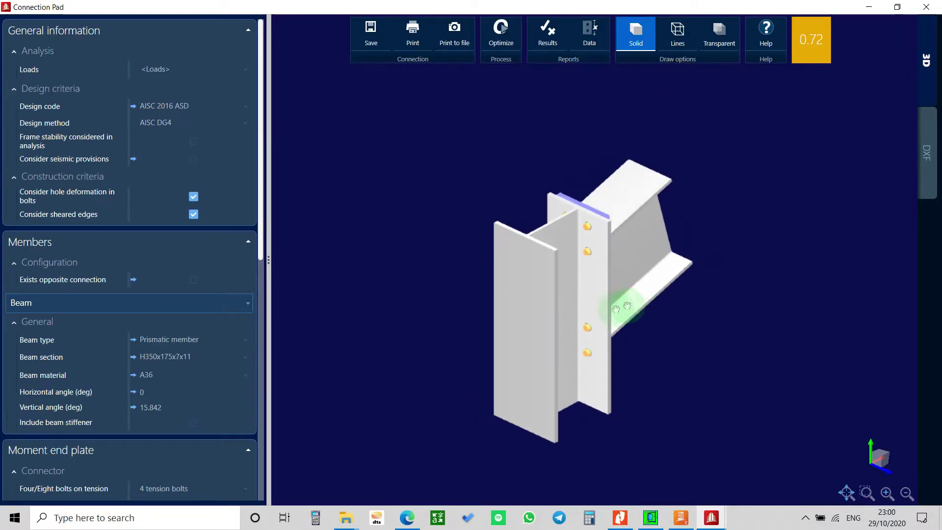
{"action": "left_click_drag", "start_coordinate": [607, 375], "coordinate": [553, 334]}
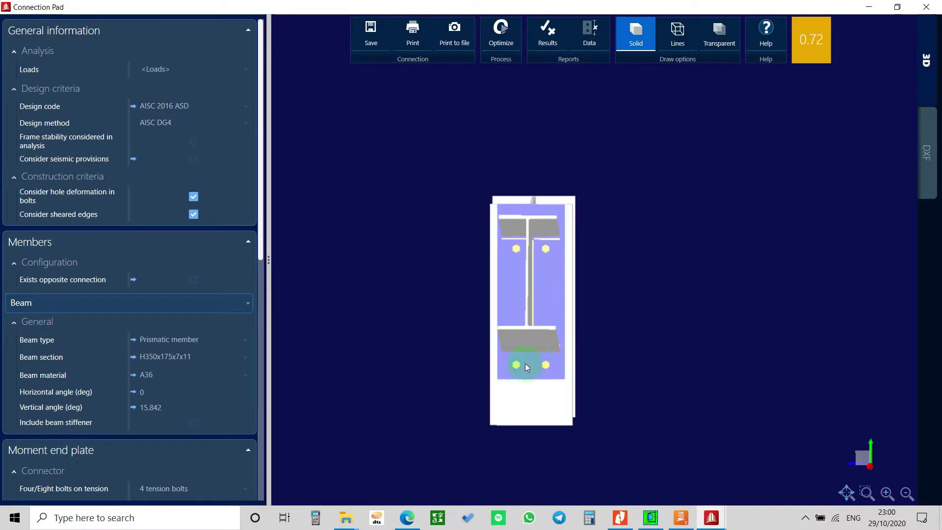
{"action": "left_click_drag", "start_coordinate": [491, 321], "coordinate": [568, 325]}
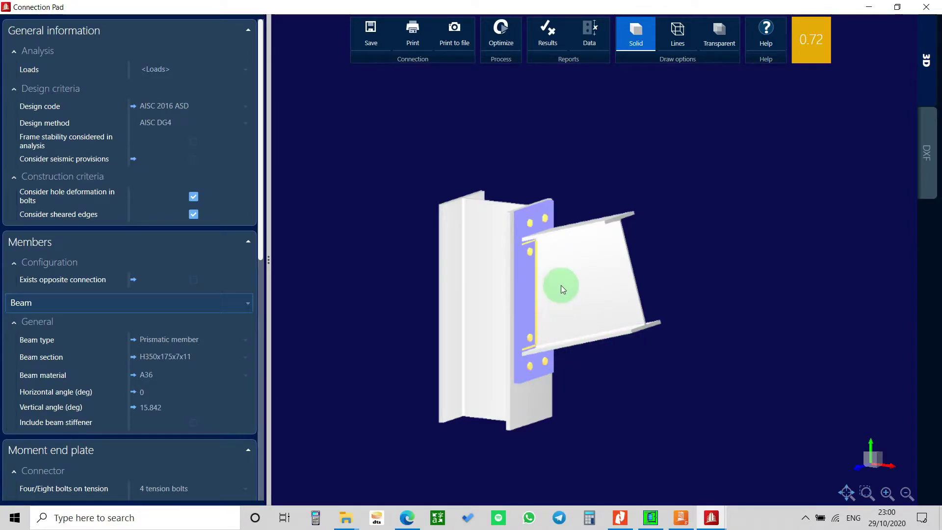
{"action": "scroll", "coordinate": [557, 288], "scroll_direction": "down", "scroll_amount": 2}
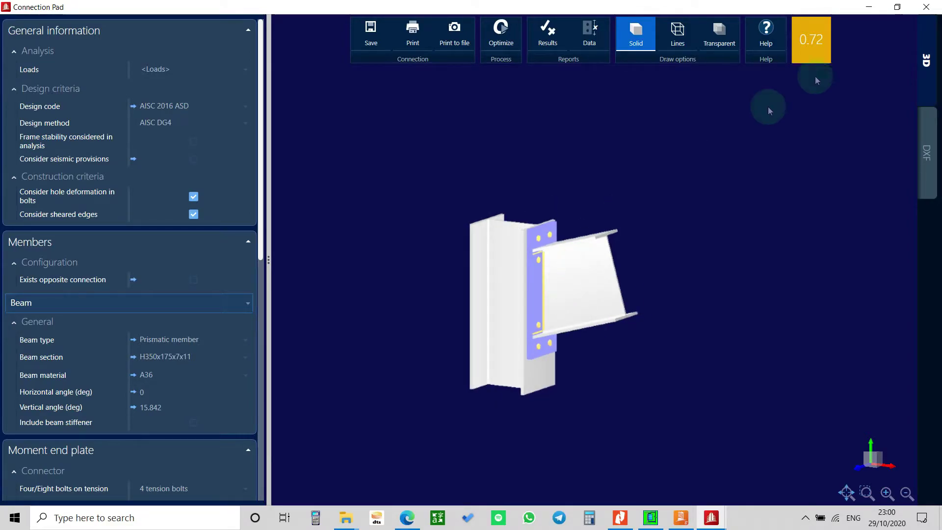
{"action": "left_click", "coordinate": [925, 9]}
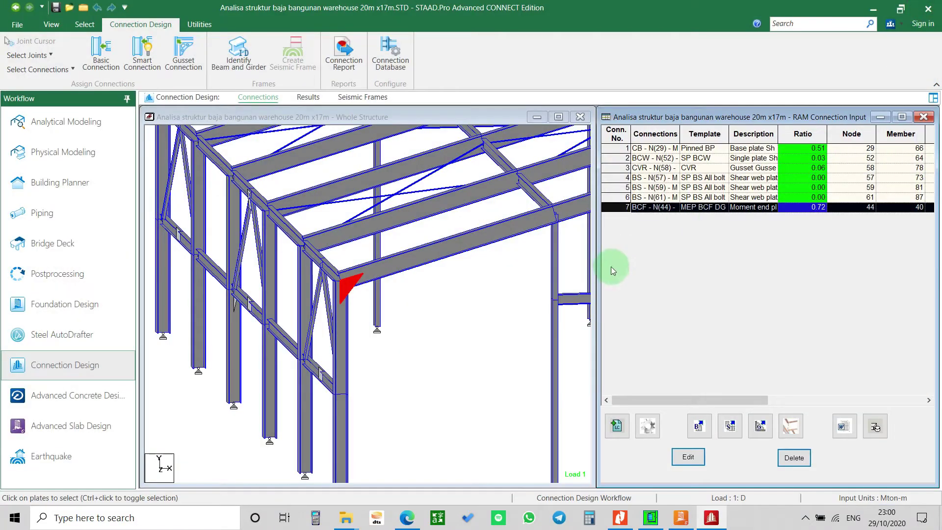
Step: Delete the MEP BCF moment end plate connection at node 44 from the connection list
{"action": "left_click", "coordinate": [631, 188]}
{"action": "left_click", "coordinate": [633, 207]}
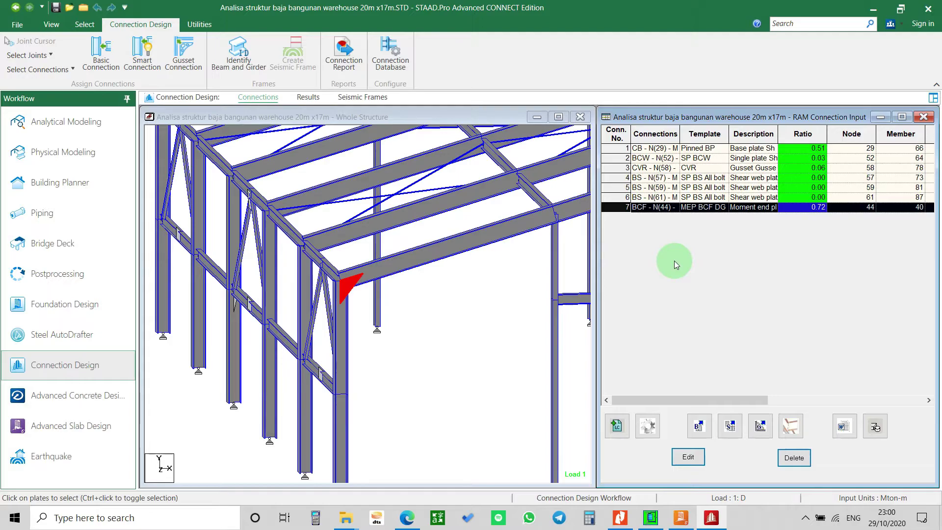
{"action": "key", "text": "Delete"}
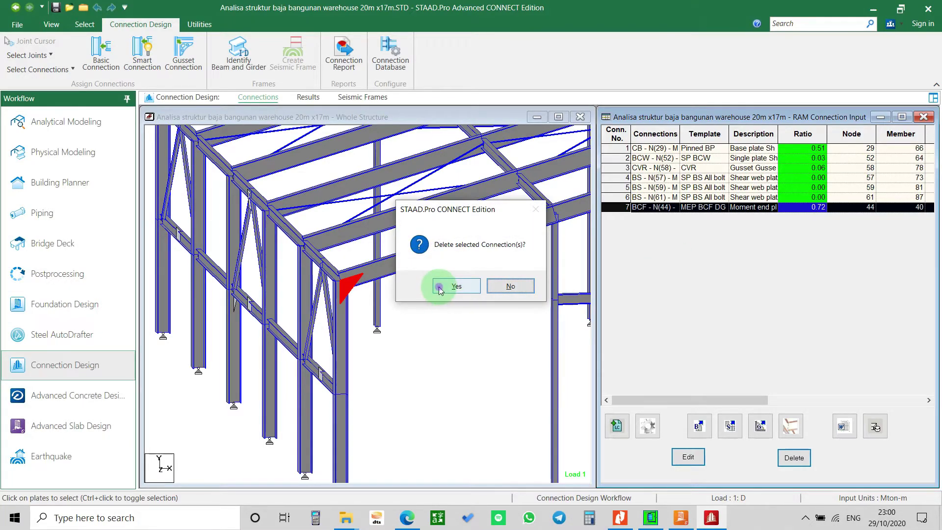
{"action": "left_click", "coordinate": [456, 286]}
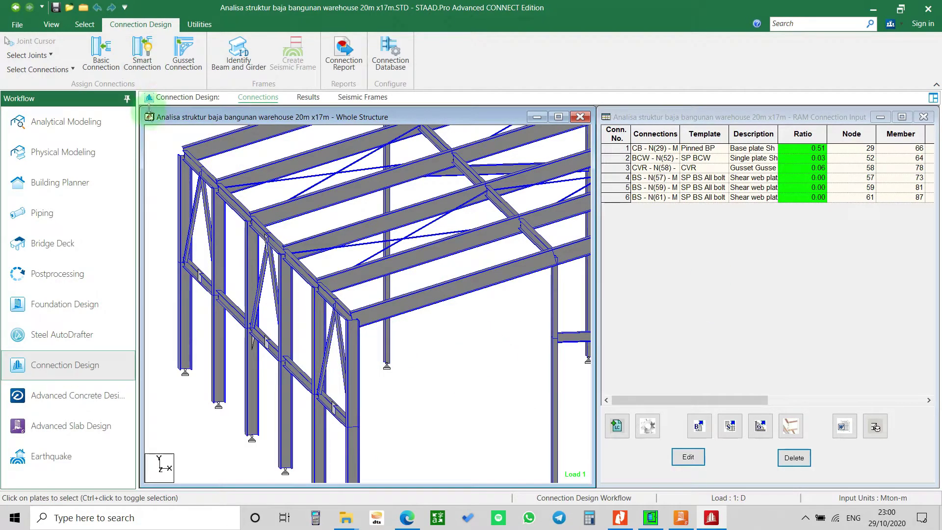
Step: Assign a Directly Welded BCF smart connection to the end-frame rafter and upper corner column using the DW BCF template, and close the design log
{"action": "left_click", "coordinate": [408, 305]}
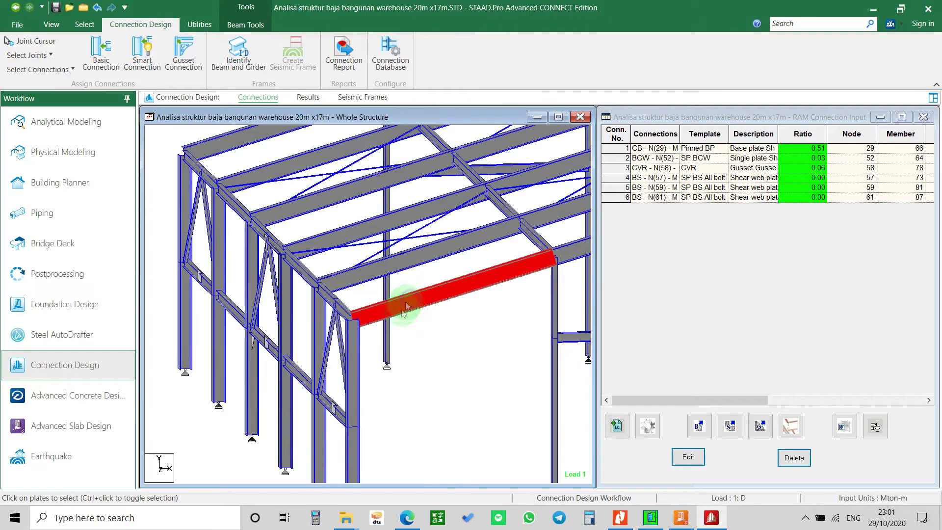
{"action": "left_click", "coordinate": [143, 53]}
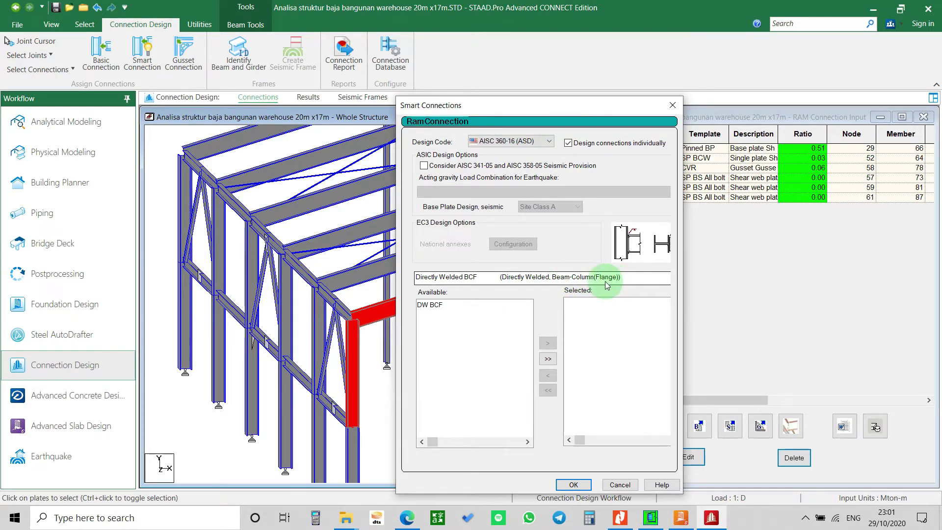
{"action": "double_click", "coordinate": [430, 305]}
{"action": "left_click", "coordinate": [589, 485]}
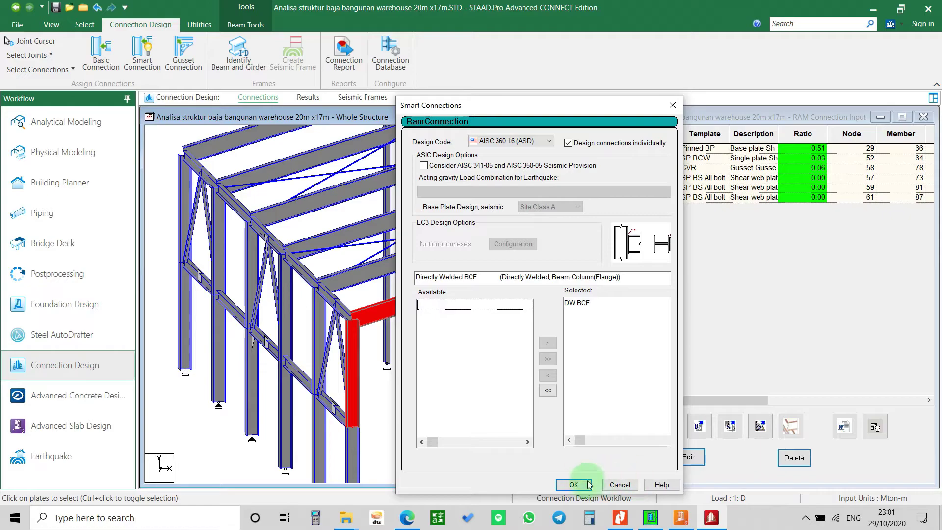
{"action": "left_click", "coordinate": [639, 403]}
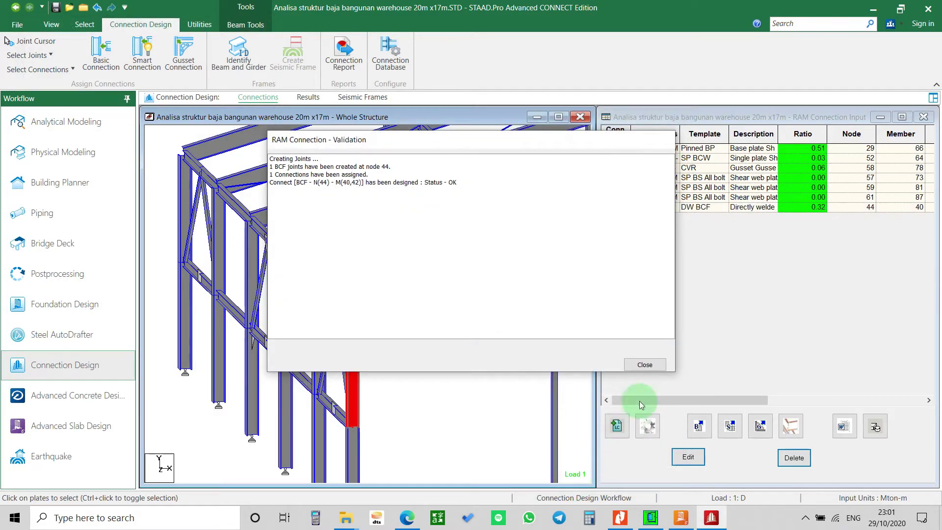
{"action": "left_click", "coordinate": [645, 365]}
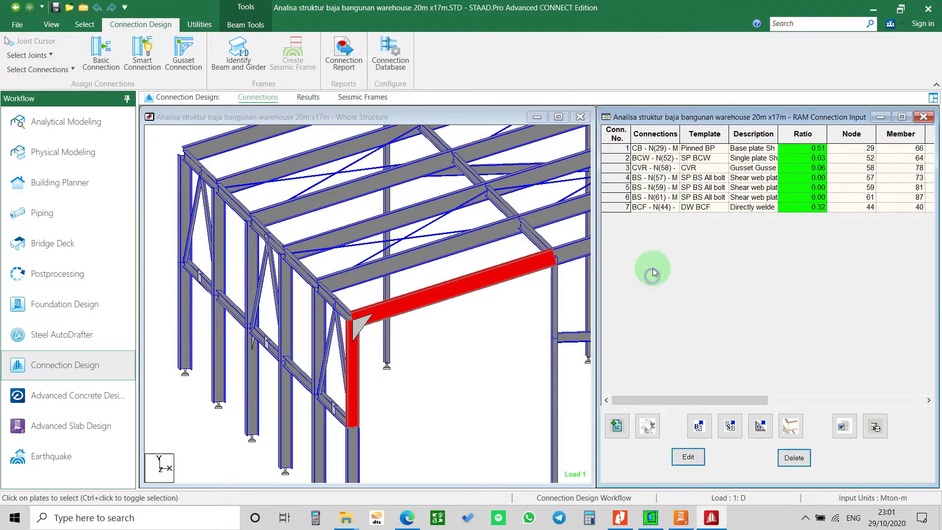
Step: Open the directly welded connection at node 44 and enable frame stability considered in analysis and seismic provisions
{"action": "double_click", "coordinate": [626, 208]}
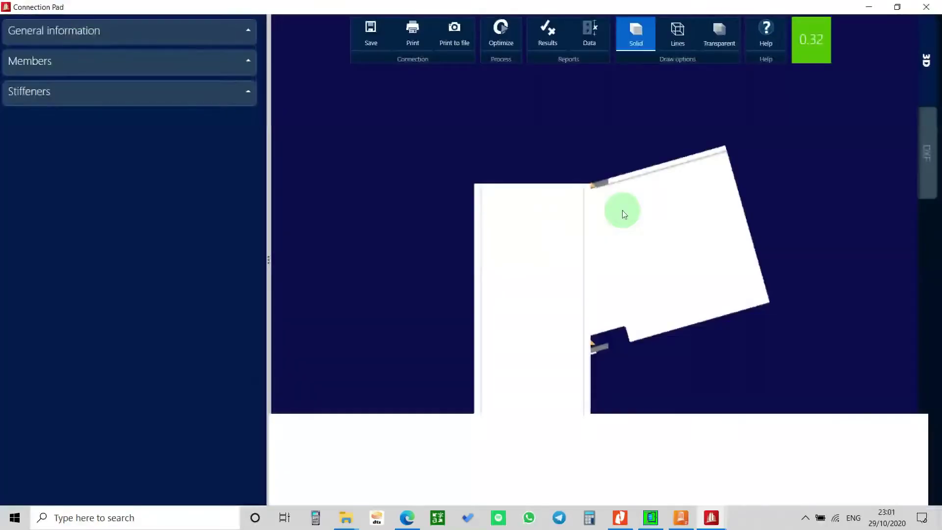
{"action": "left_click_drag", "start_coordinate": [689, 219], "coordinate": [686, 297]}
{"action": "left_click", "coordinate": [193, 125]}
{"action": "left_click", "coordinate": [193, 142]}
Step: Inspect the directly welded beam-to-column joint in 3D from several angles, and close the connection editor
{"action": "left_click_drag", "start_coordinate": [572, 326], "coordinate": [618, 322]}
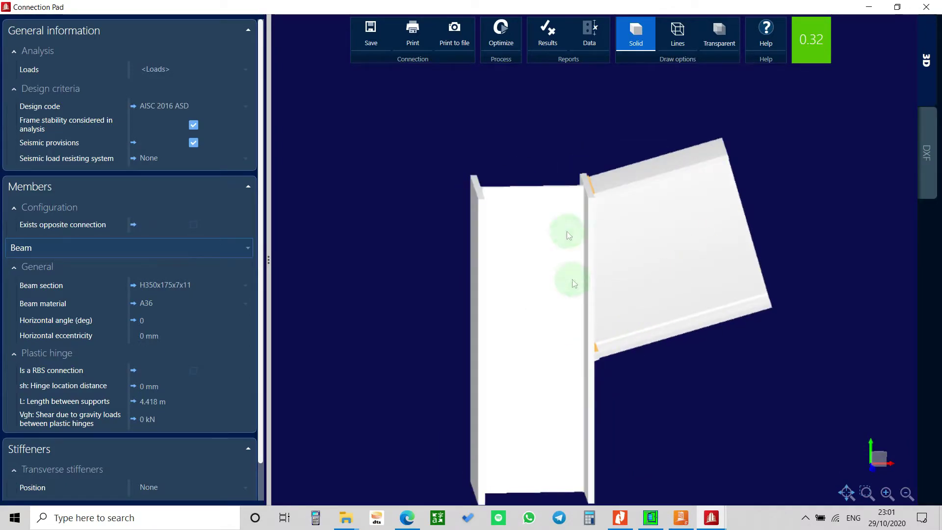
{"action": "scroll", "coordinate": [595, 310], "scroll_direction": "down", "scroll_amount": 2}
{"action": "right_click_drag", "start_coordinate": [617, 355], "coordinate": [597, 384]}
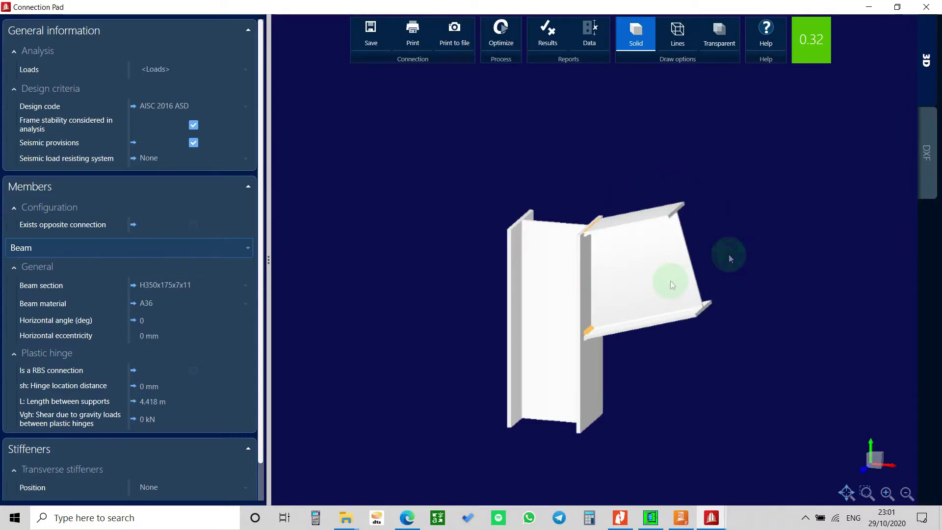
{"action": "left_click", "coordinate": [928, 6]}
{"action": "left_click", "coordinate": [431, 279]}
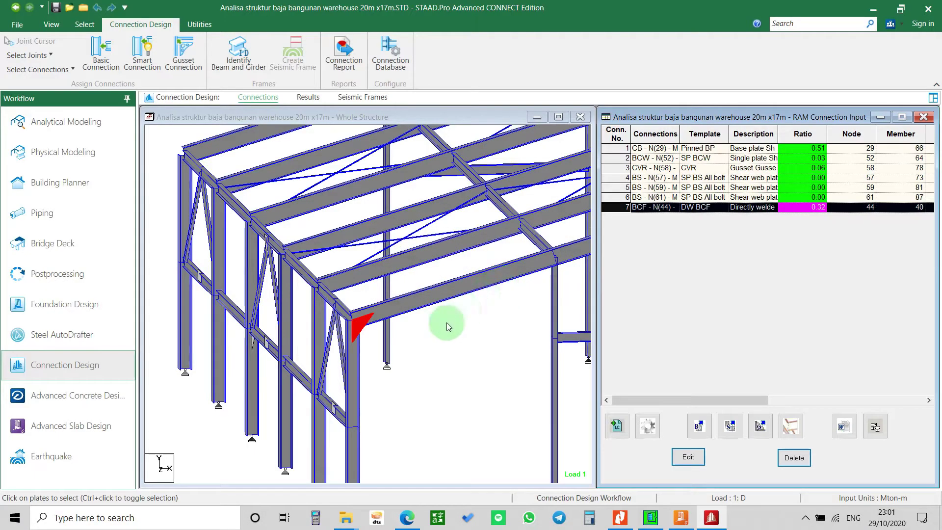
Step: Examine the end-frame rafter and near eave corner where the directly welded connection is placed in the structure model
{"action": "scroll", "coordinate": [392, 347], "scroll_direction": "up", "scroll_amount": 5}
{"action": "scroll", "coordinate": [374, 331], "scroll_direction": "down", "scroll_amount": 3}
{"action": "left_click", "coordinate": [364, 337]}
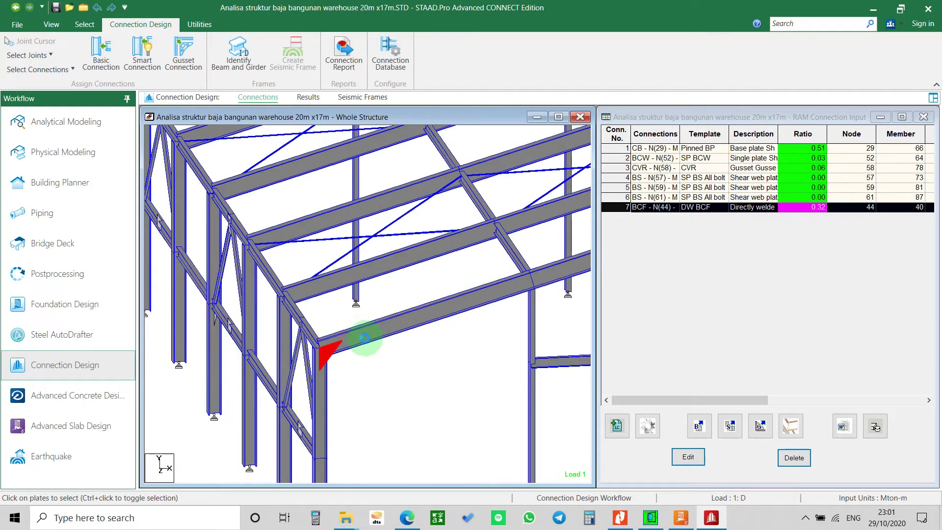
{"action": "scroll", "coordinate": [392, 407], "scroll_direction": "down", "scroll_amount": 1}
{"action": "scroll", "coordinate": [385, 375], "scroll_direction": "up", "scroll_amount": 3}
{"action": "scroll", "coordinate": [368, 374], "scroll_direction": "down", "scroll_amount": 3}
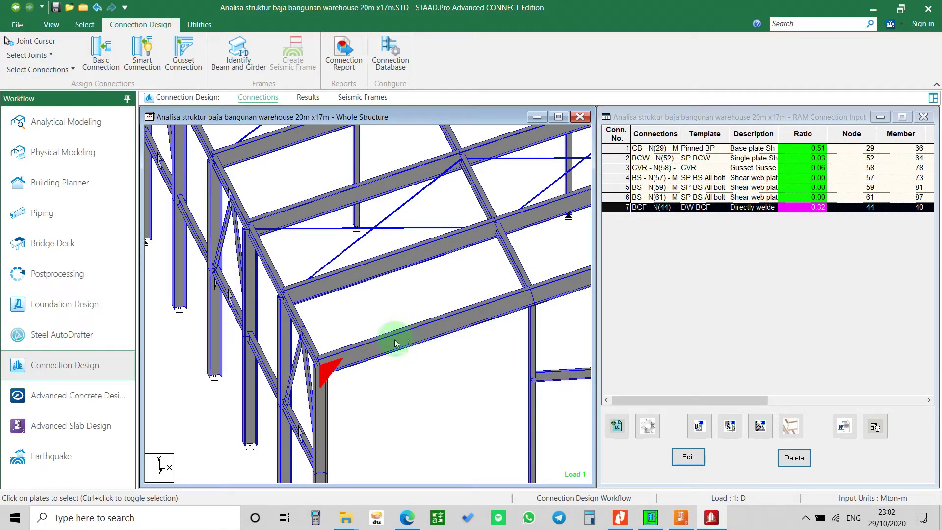
{"action": "scroll", "coordinate": [367, 360], "scroll_direction": "up", "scroll_amount": 2}
{"action": "scroll", "coordinate": [357, 351], "scroll_direction": "up", "scroll_amount": 5}
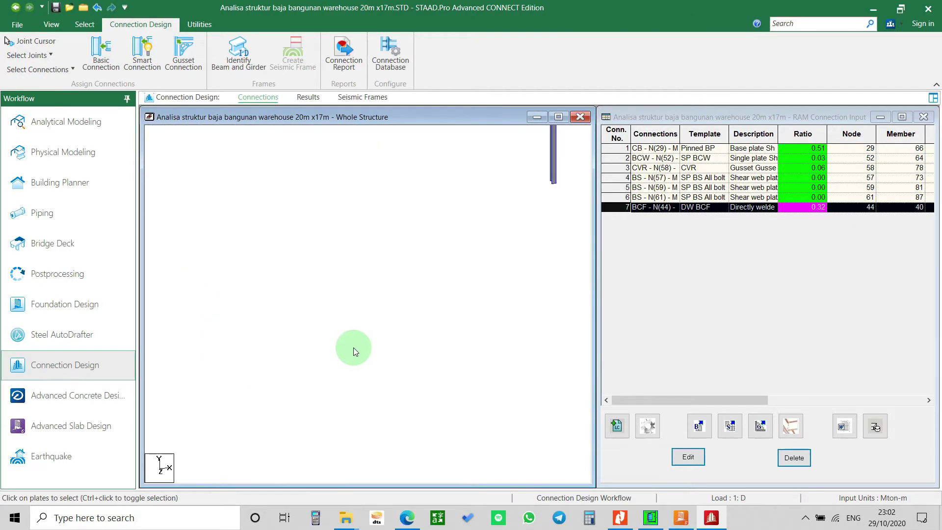
{"action": "scroll", "coordinate": [353, 347], "scroll_direction": "down", "scroll_amount": 5}
{"action": "scroll", "coordinate": [355, 355], "scroll_direction": "up", "scroll_amount": 3}
{"action": "scroll", "coordinate": [309, 461], "scroll_direction": "down", "scroll_amount": 2}
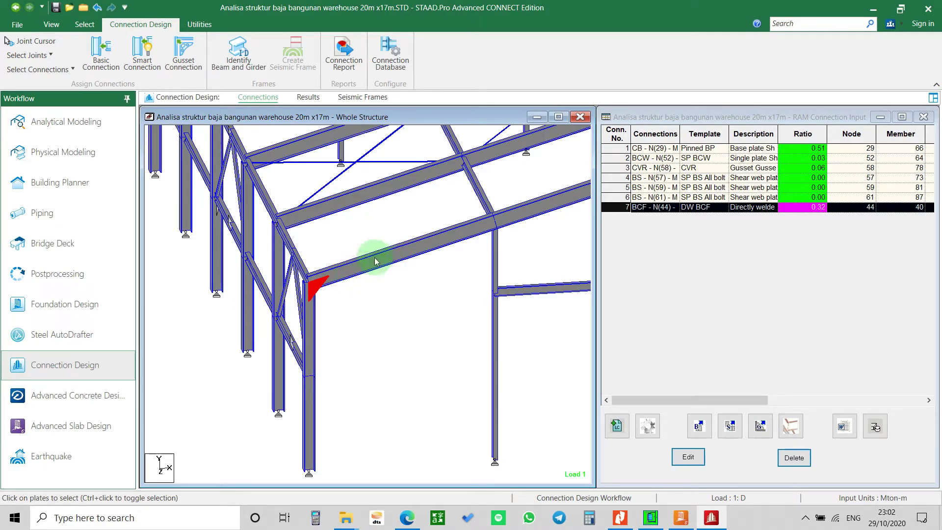
{"action": "left_click", "coordinate": [514, 248]}
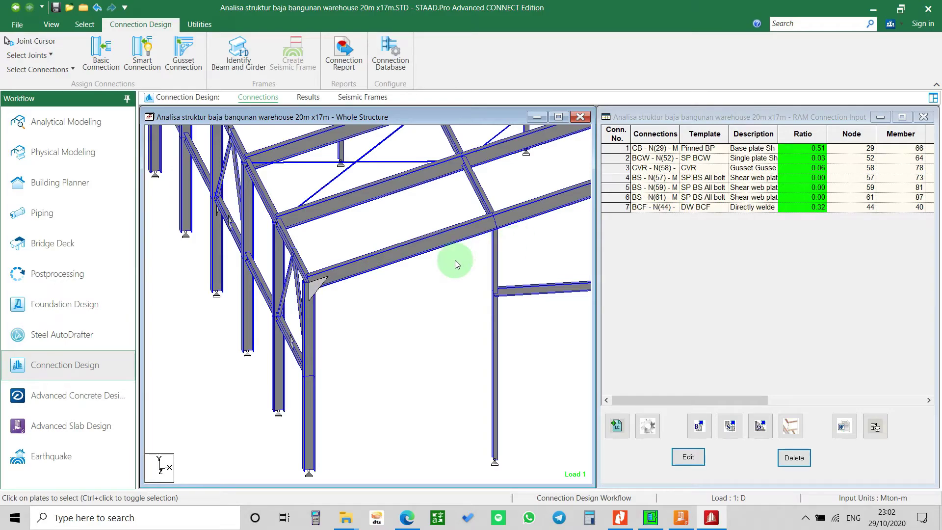
{"action": "scroll", "coordinate": [387, 285], "scroll_direction": "up", "scroll_amount": 3}
{"action": "scroll", "coordinate": [367, 307], "scroll_direction": "down", "scroll_amount": 3}
{"action": "middle_click_drag", "start_coordinate": [361, 306], "coordinate": [345, 326]}
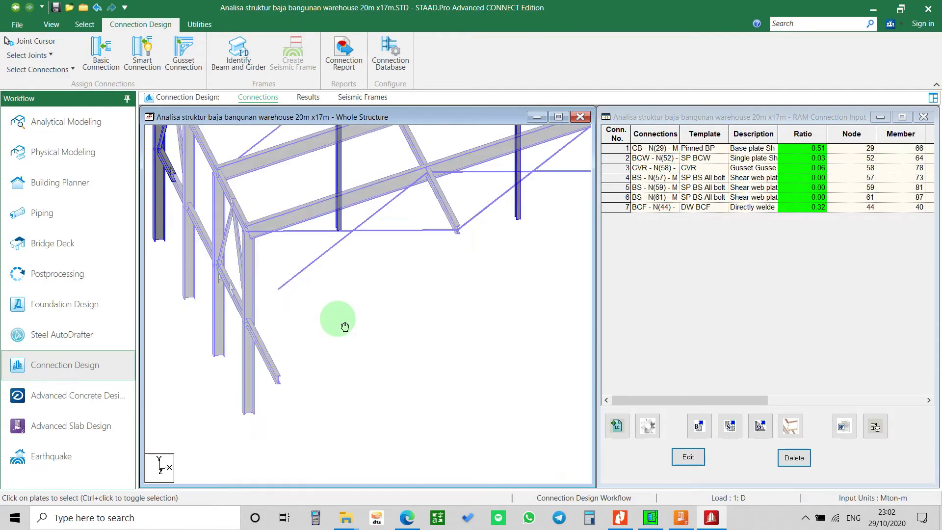
Step: Reopen the directly welded connection at node 44 to check its geometry, and return to the structure model
{"action": "left_click", "coordinate": [626, 208]}
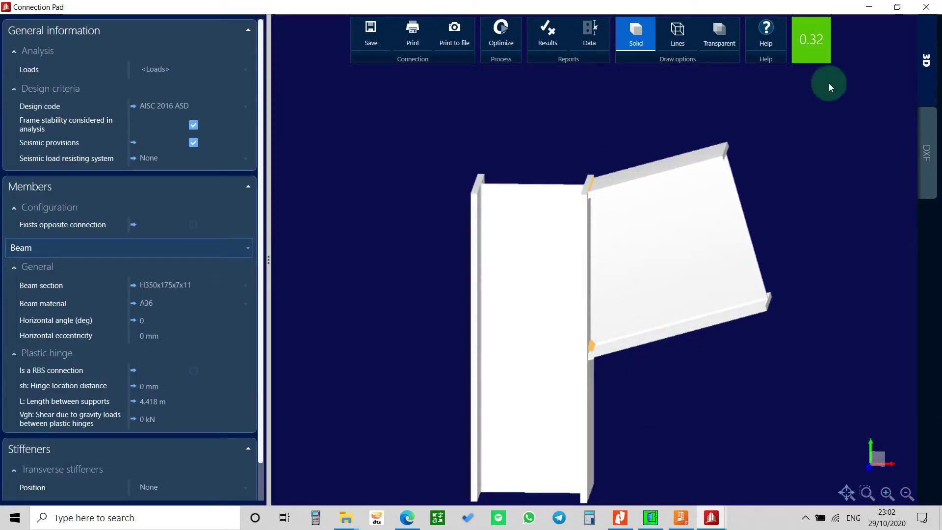
{"action": "left_click", "coordinate": [927, 7]}
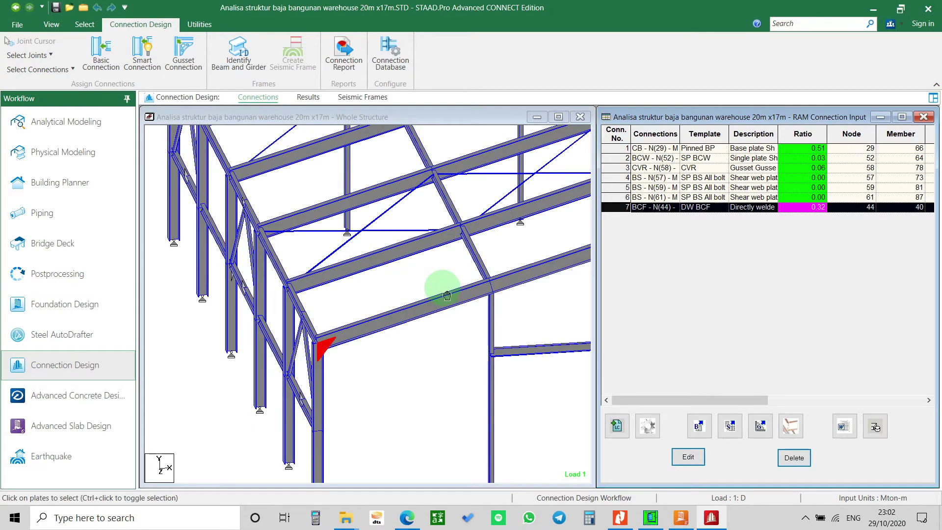
{"action": "left_click", "coordinate": [343, 274]}
{"action": "scroll", "coordinate": [345, 277], "scroll_direction": "down", "scroll_amount": 1}
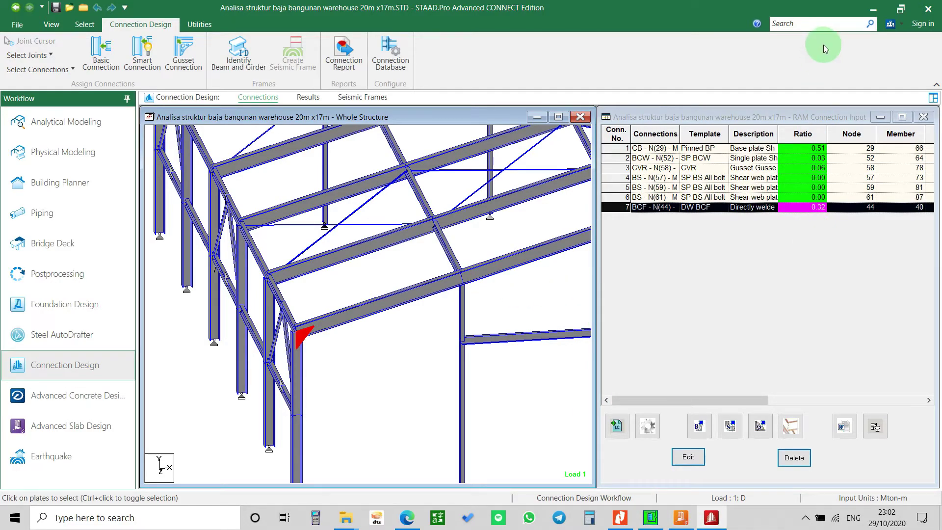
Step: Minimise the STAAD.Pro and file folder windows and switch to RAM Connection Standalone to view its new joint settings
{"action": "left_click", "coordinate": [873, 7]}
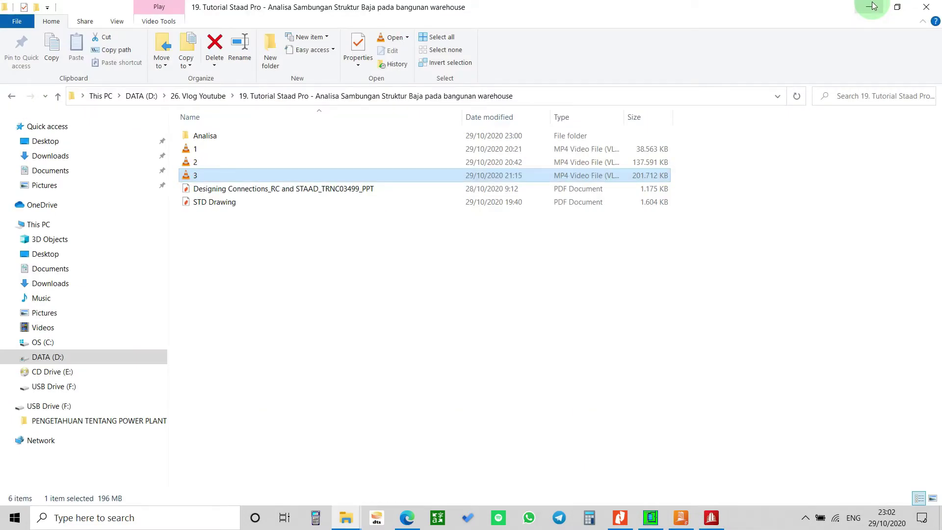
{"action": "left_click", "coordinate": [873, 7]}
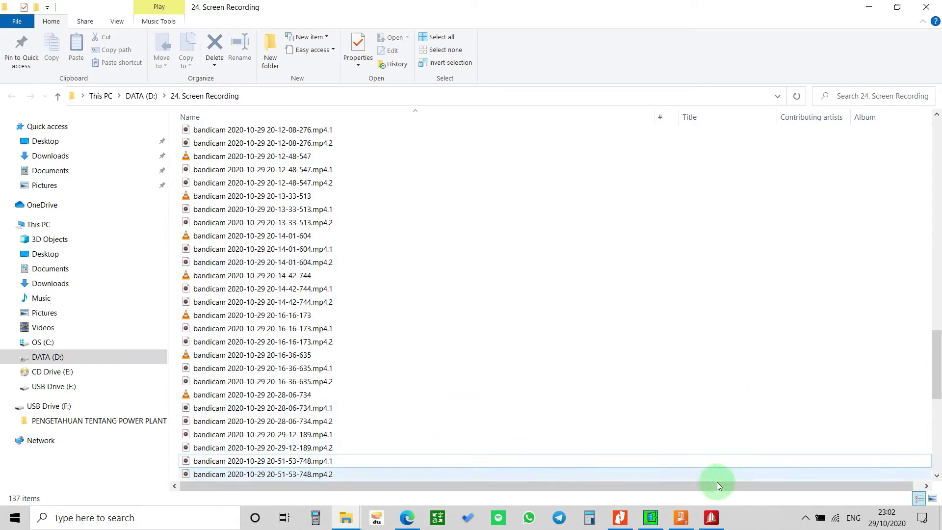
{"action": "left_click", "coordinate": [682, 518]}
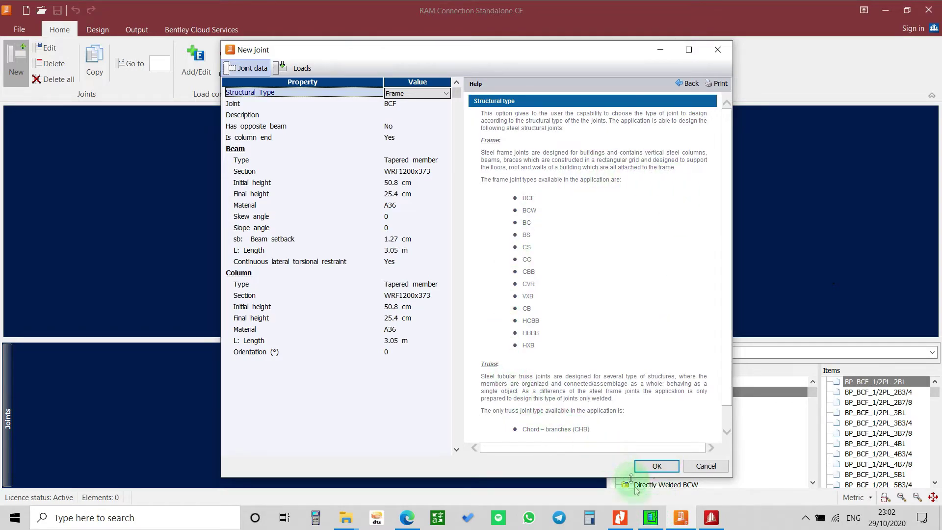
Step: Switch to LIMCON and start a new Haunch EP moment connection
{"action": "left_click", "coordinate": [652, 520]}
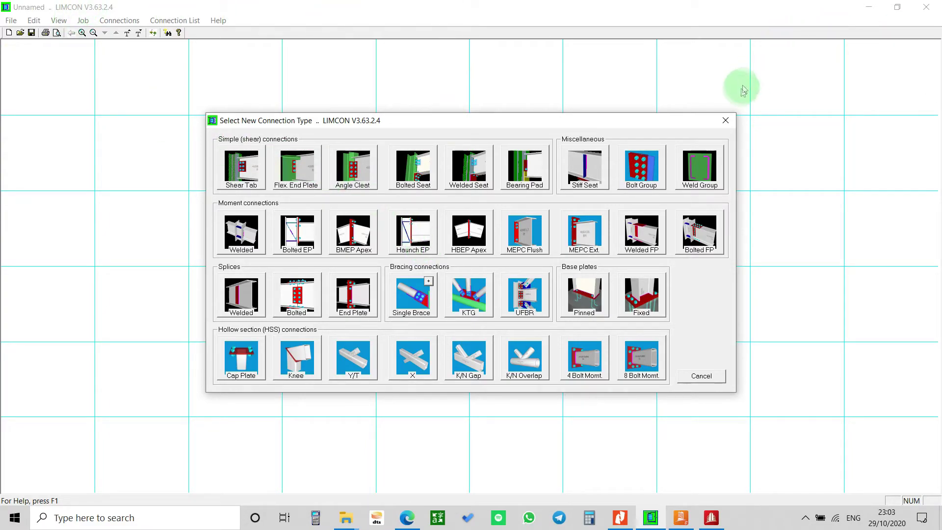
{"action": "left_click", "coordinate": [724, 121]}
{"action": "left_click", "coordinate": [111, 21]}
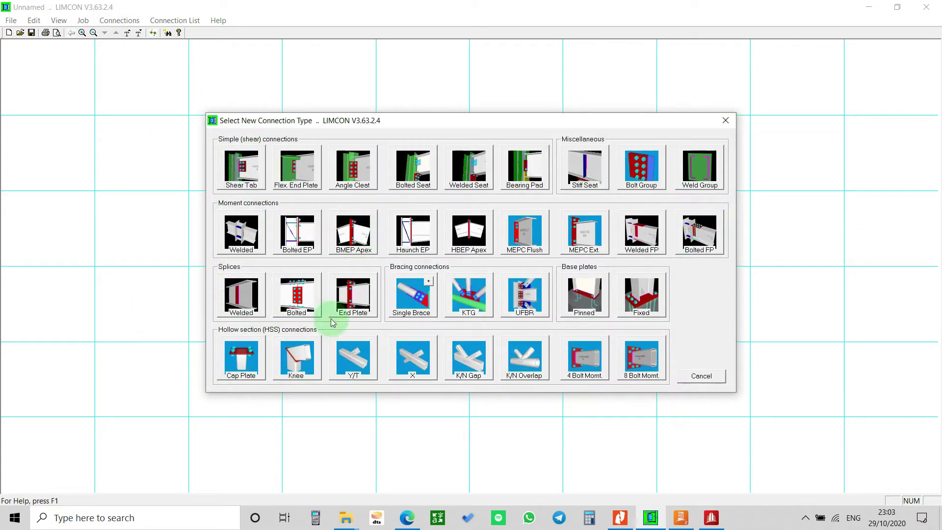
{"action": "left_click", "coordinate": [421, 243]}
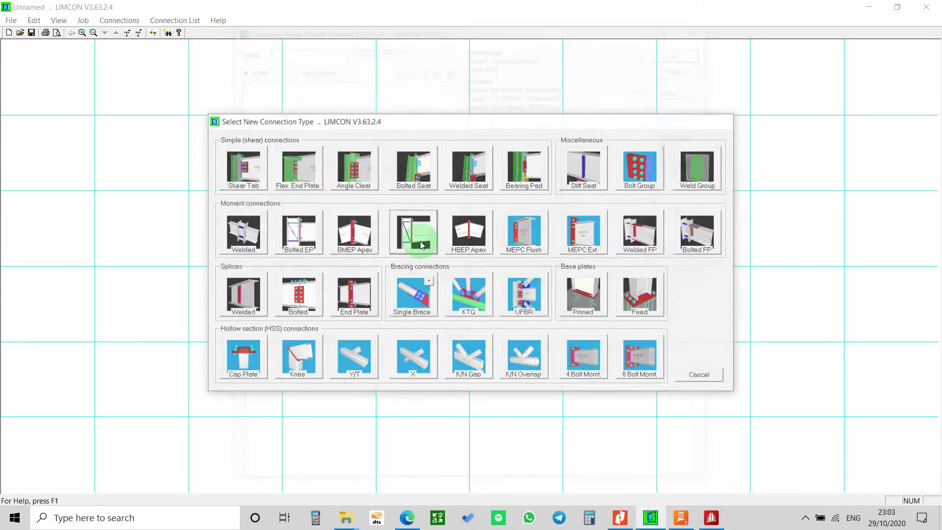
{"action": "left_click", "coordinate": [309, 67]}
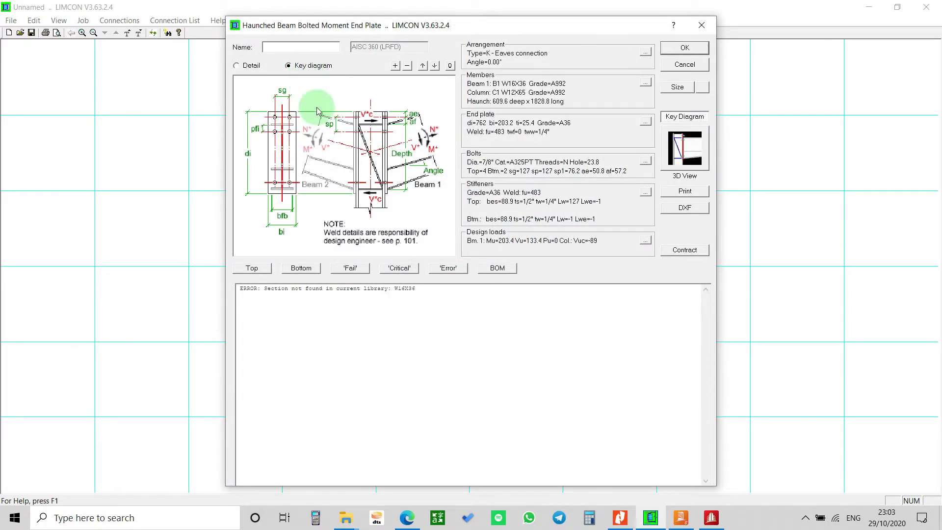
Step: Set the arrangement to K - Eaves connection with a beam angle of 15 degrees
{"action": "left_click", "coordinate": [646, 52]}
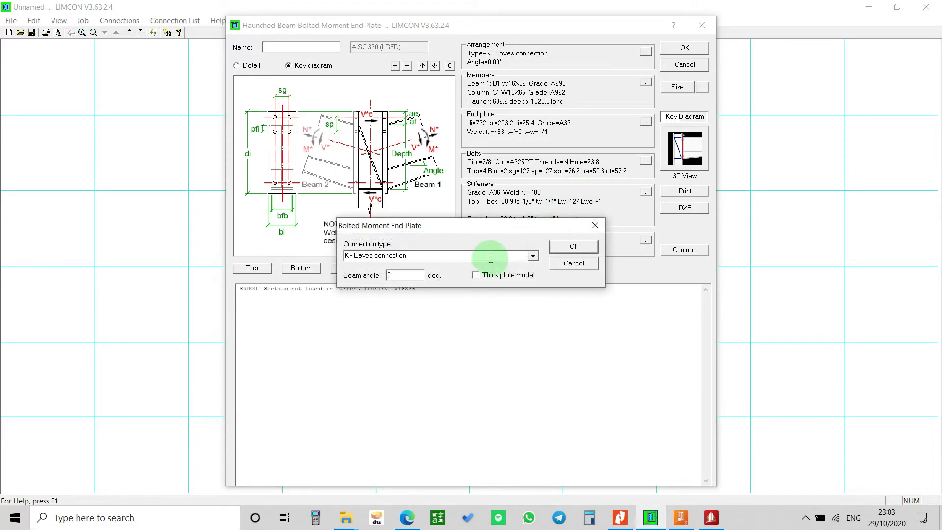
{"action": "left_click", "coordinate": [532, 255]}
{"action": "left_click", "coordinate": [512, 268]}
{"action": "key", "text": "Tab"}
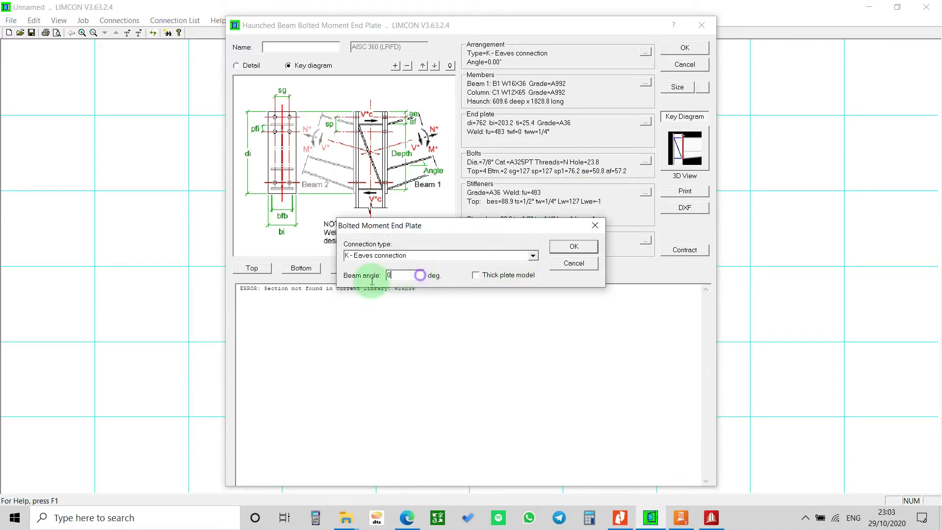
{"action": "left_click", "coordinate": [575, 246]}
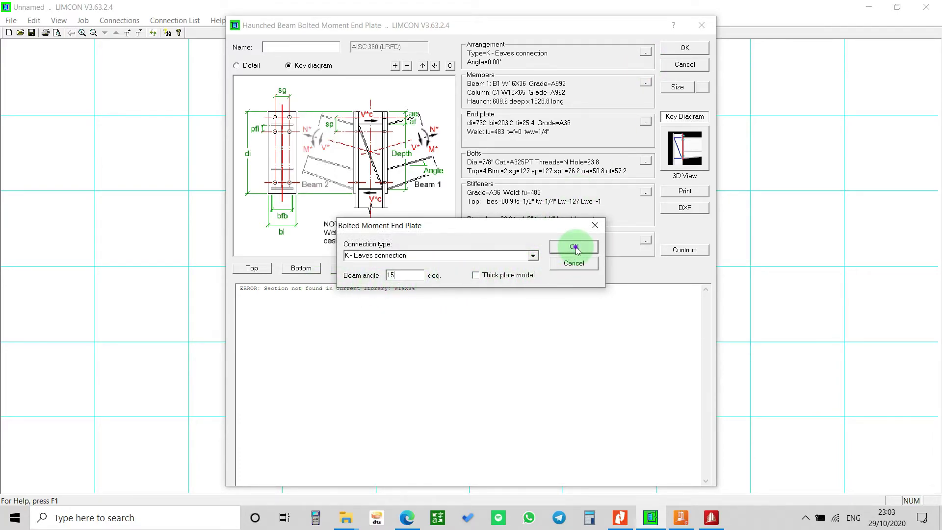
Step: Assign WH250X250X9X14 as the column section and SH350X175X7X11 as the Beam 1 section
{"action": "left_click", "coordinate": [644, 83]}
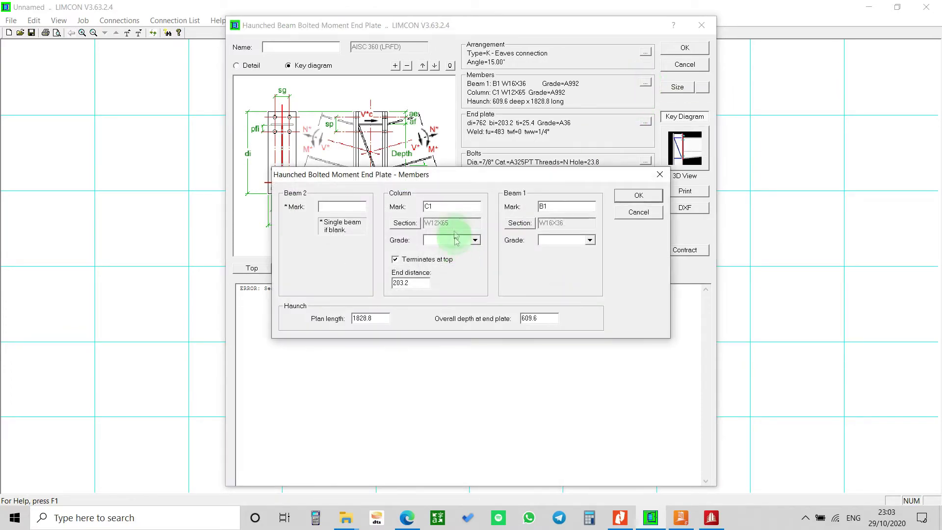
{"action": "left_click", "coordinate": [405, 223]}
{"action": "left_click", "coordinate": [404, 278]}
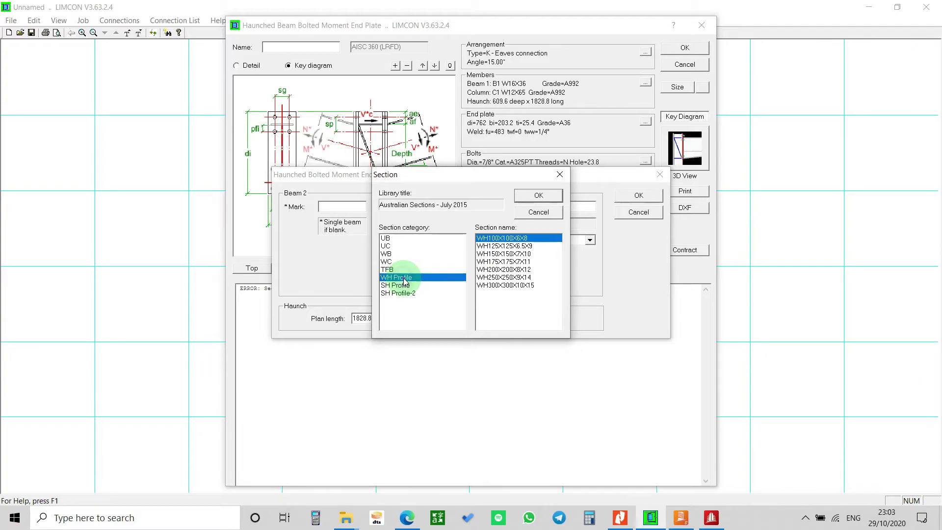
{"action": "double_click", "coordinate": [512, 270]}
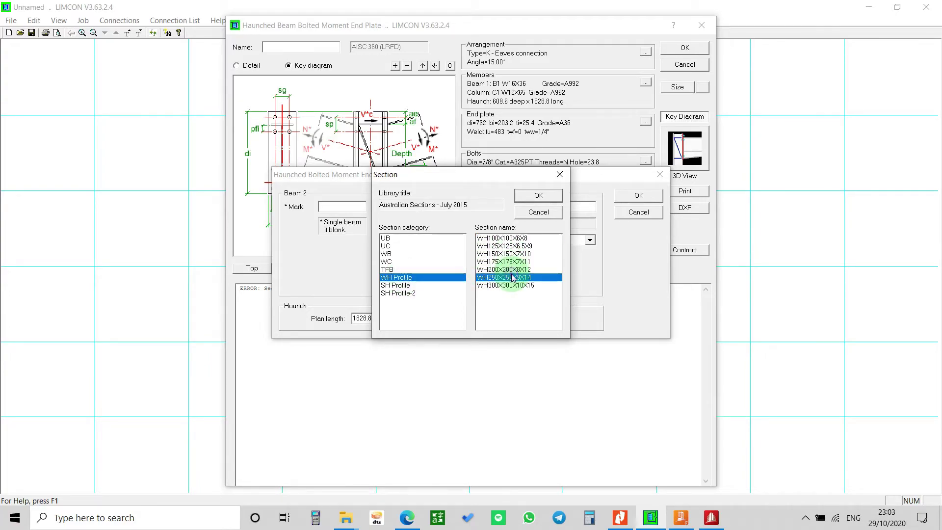
{"action": "left_click", "coordinate": [552, 222]}
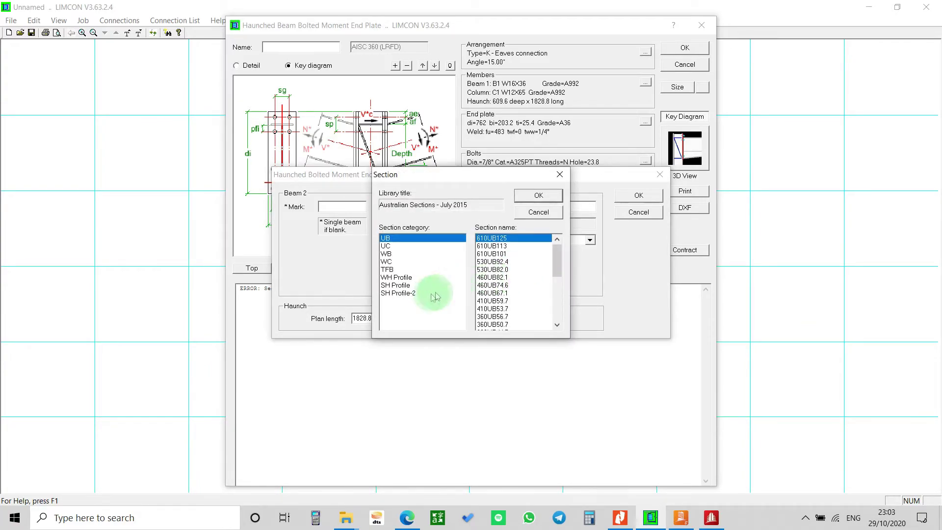
{"action": "left_click", "coordinate": [411, 285]}
{"action": "double_click", "coordinate": [484, 263]}
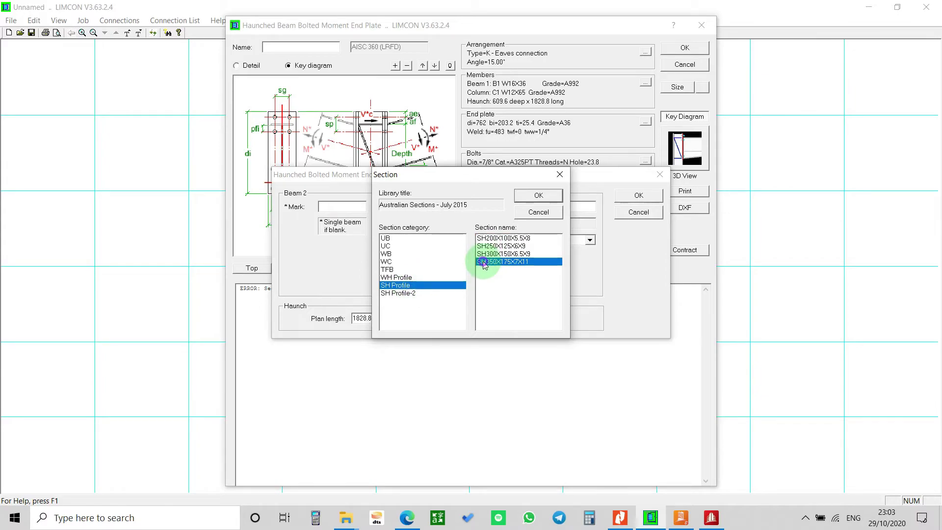
Step: Set the steel grade of both Beam 1 and the column to 300 and apply the member settings
{"action": "left_click", "coordinate": [588, 241]}
{"action": "left_click", "coordinate": [575, 251]}
{"action": "left_click", "coordinate": [475, 240]}
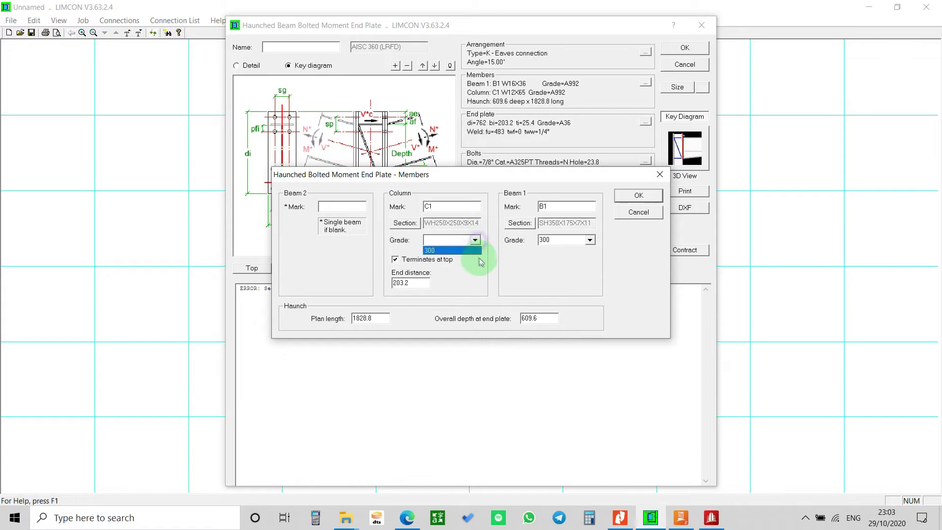
{"action": "left_click", "coordinate": [474, 251]}
{"action": "left_click", "coordinate": [633, 196]}
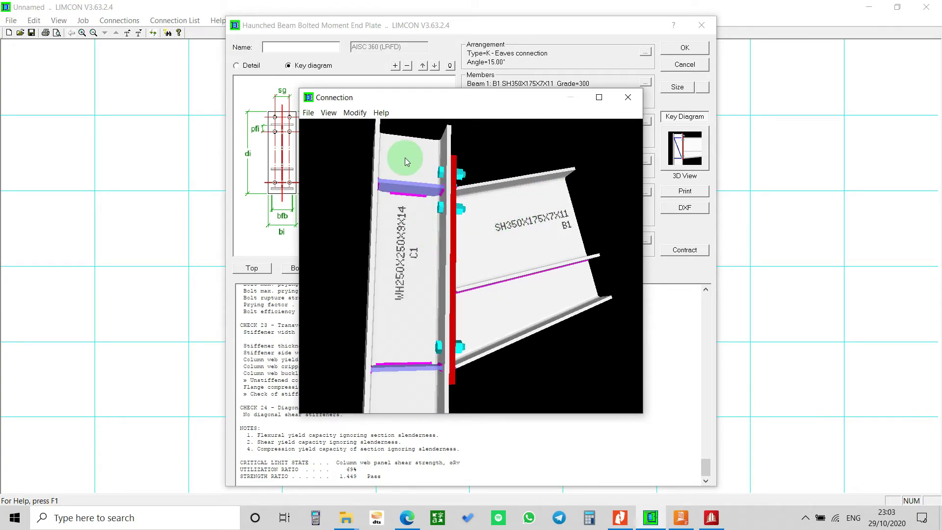
Step: Inspect the haunched end plate connection in 3D from several angles, and close the 3D view
{"action": "left_click_drag", "start_coordinate": [507, 319], "coordinate": [444, 269]}
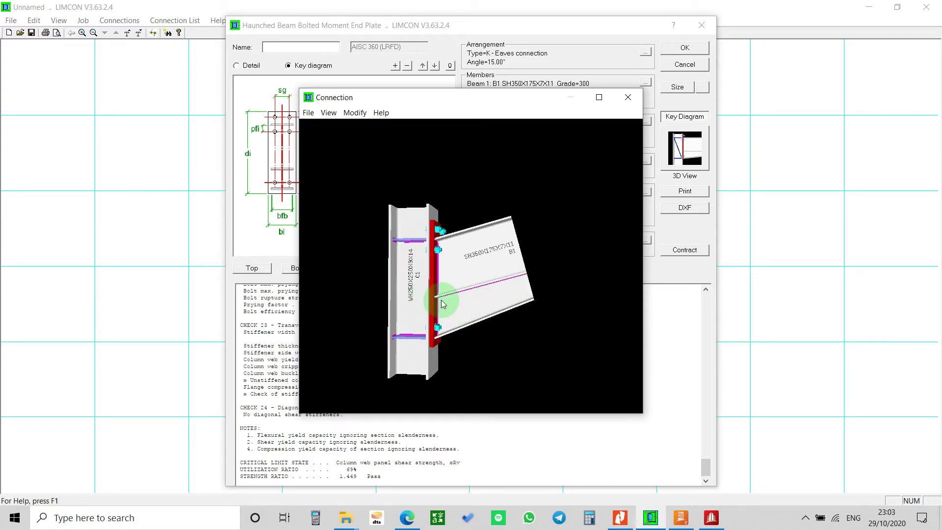
{"action": "left_click_drag", "start_coordinate": [500, 268], "coordinate": [448, 256]}
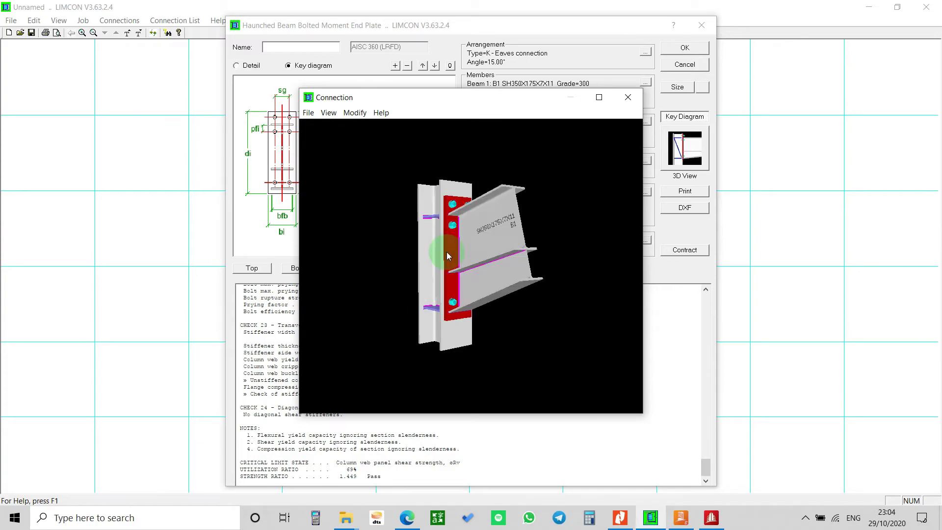
{"action": "left_click", "coordinate": [626, 98]}
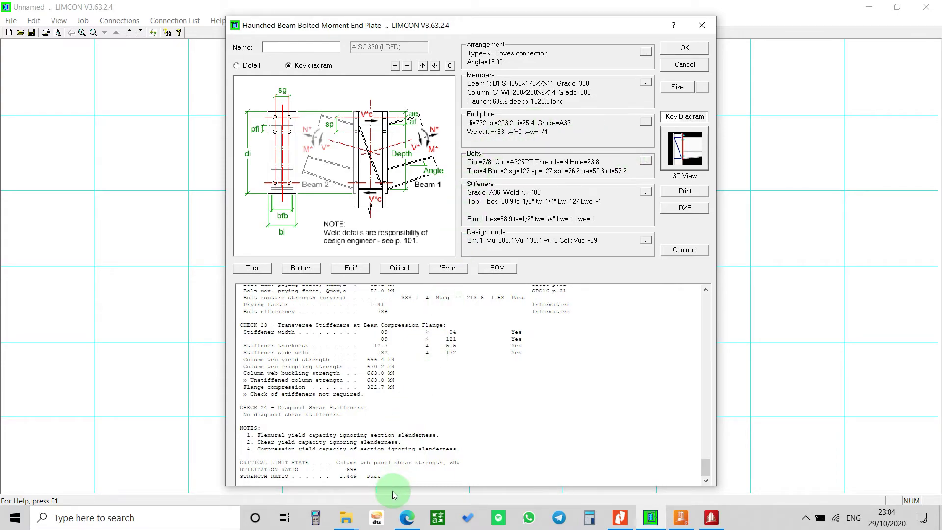
Step: Look up the LIMCON tutorial among The Civilers' YouTube uploads in Edge, and return to LIMCON
{"action": "left_click", "coordinate": [407, 518]}
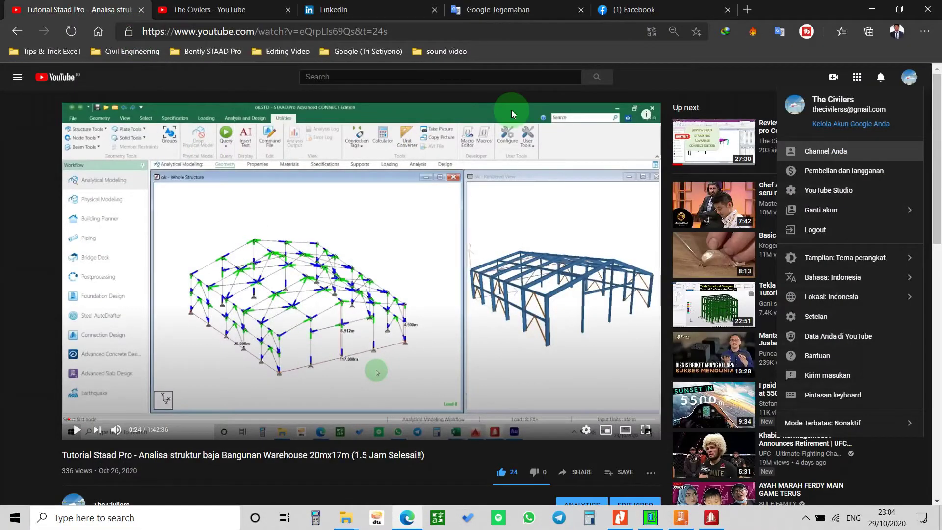
{"action": "left_click", "coordinate": [219, 9]}
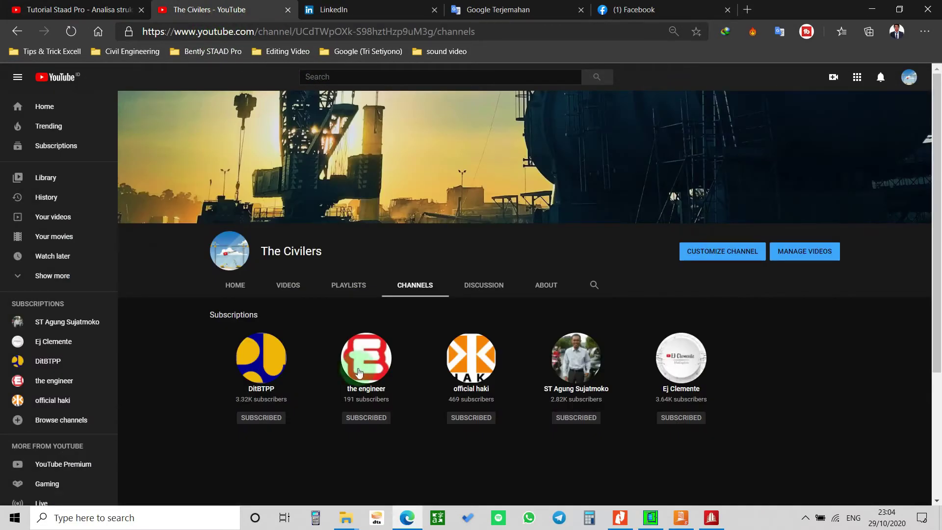
{"action": "left_click", "coordinate": [290, 293]}
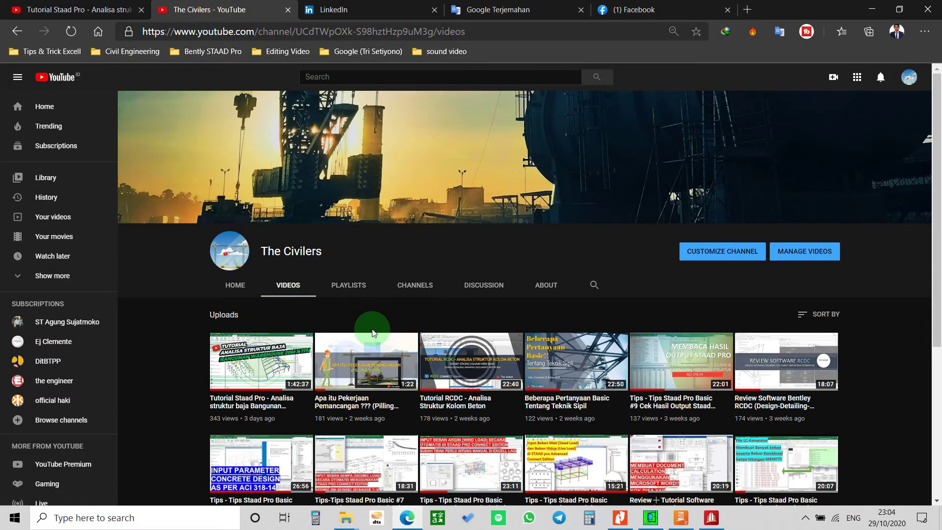
{"action": "scroll", "coordinate": [368, 325], "scroll_direction": "down", "scroll_amount": 5}
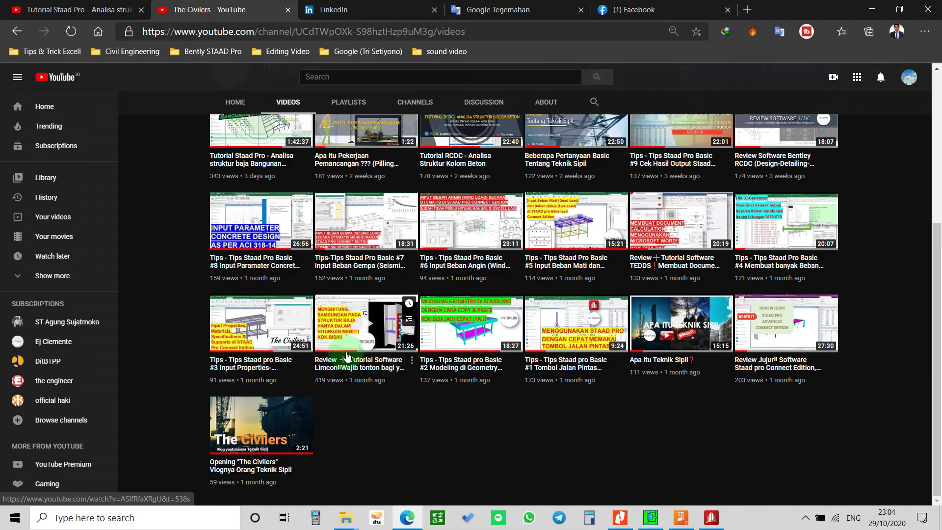
{"action": "left_click", "coordinate": [653, 521]}
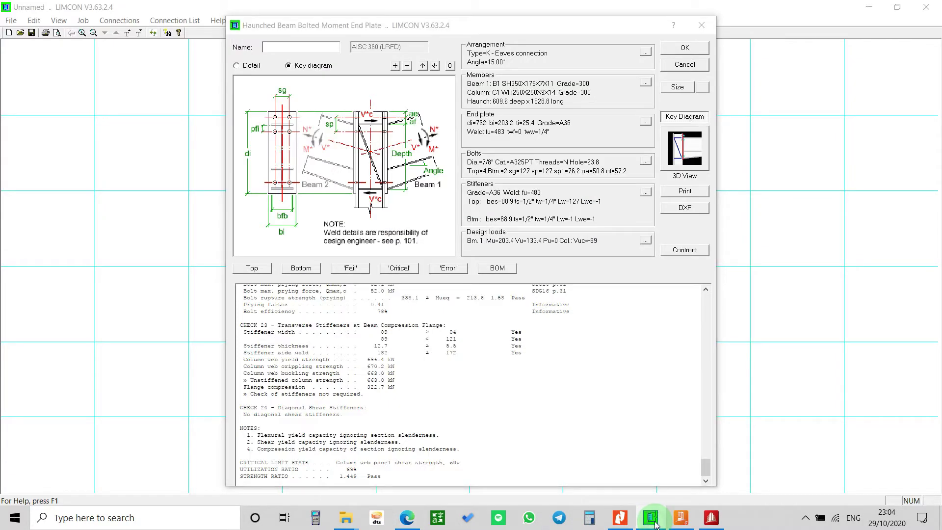
Step: Switch to STAAD.Pro and locate the listed connections in the structure, including the BS shear connection at node 59
{"action": "left_click", "coordinate": [711, 520]}
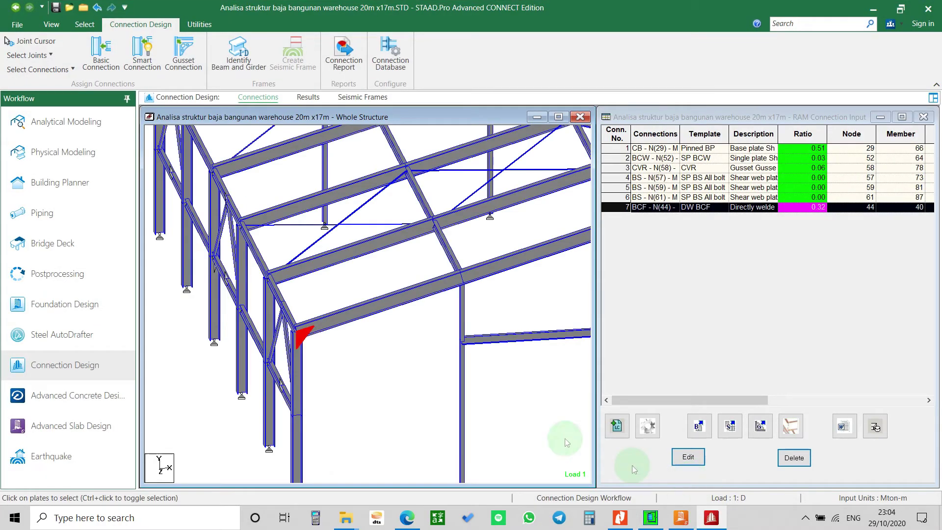
{"action": "scroll", "coordinate": [440, 286], "scroll_direction": "up", "scroll_amount": 3}
{"action": "scroll", "coordinate": [417, 334], "scroll_direction": "down", "scroll_amount": 3}
{"action": "middle_click_drag", "start_coordinate": [416, 325], "coordinate": [368, 404]}
{"action": "scroll", "coordinate": [399, 381], "scroll_direction": "down", "scroll_amount": 1}
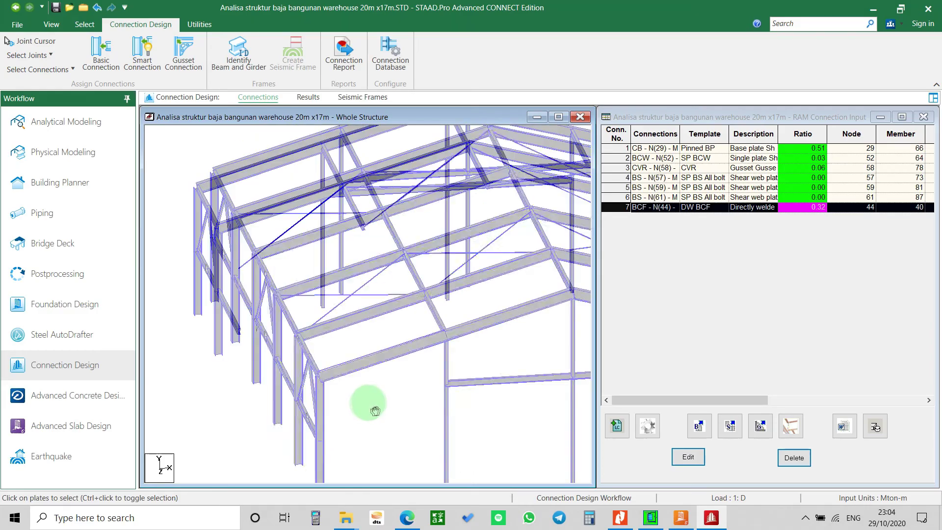
{"action": "left_click", "coordinate": [624, 149]}
{"action": "left_click", "coordinate": [626, 188]}
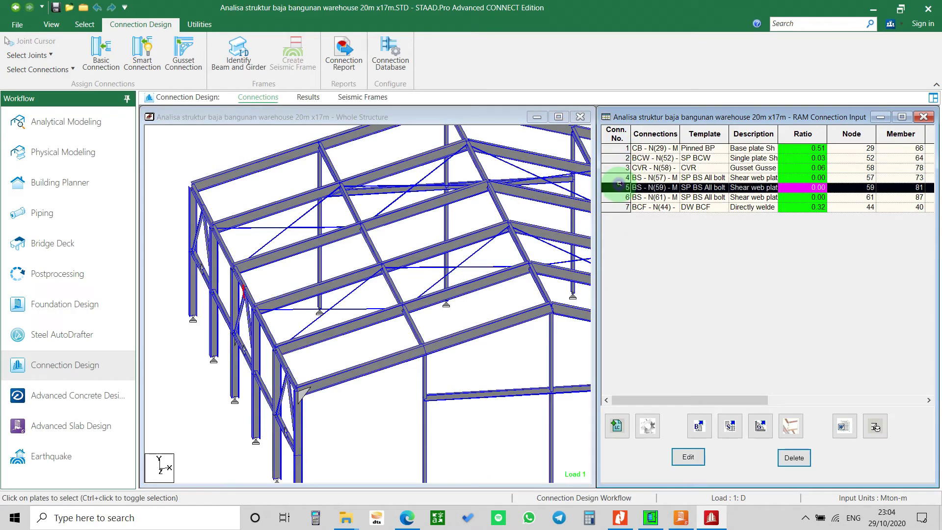
Step: Examine the highlighted node 59 connection and the warehouse frame from both sides
{"action": "scroll", "coordinate": [457, 323], "scroll_direction": "down", "scroll_amount": 2}
{"action": "scroll", "coordinate": [347, 319], "scroll_direction": "down", "scroll_amount": 4}
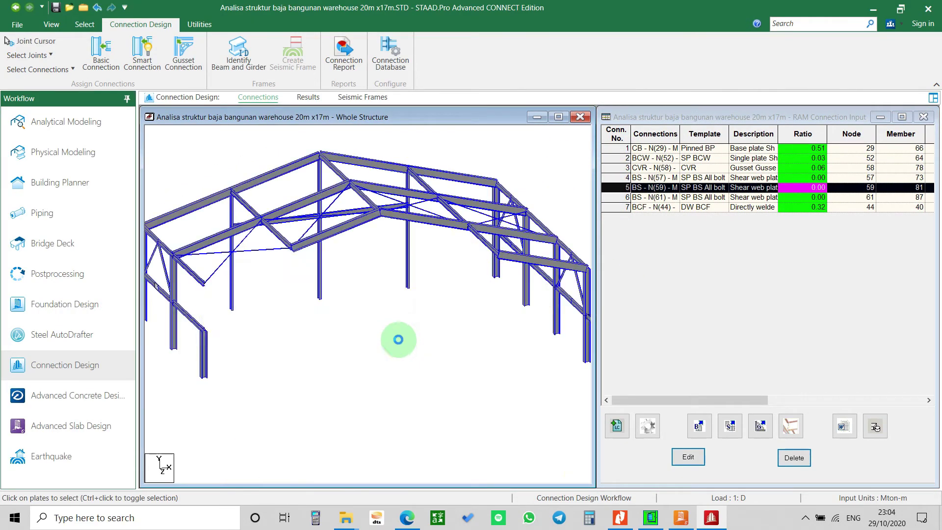
{"action": "scroll", "coordinate": [395, 337], "scroll_direction": "up", "scroll_amount": 2}
{"action": "middle_click_drag", "start_coordinate": [400, 362], "coordinate": [349, 449]}
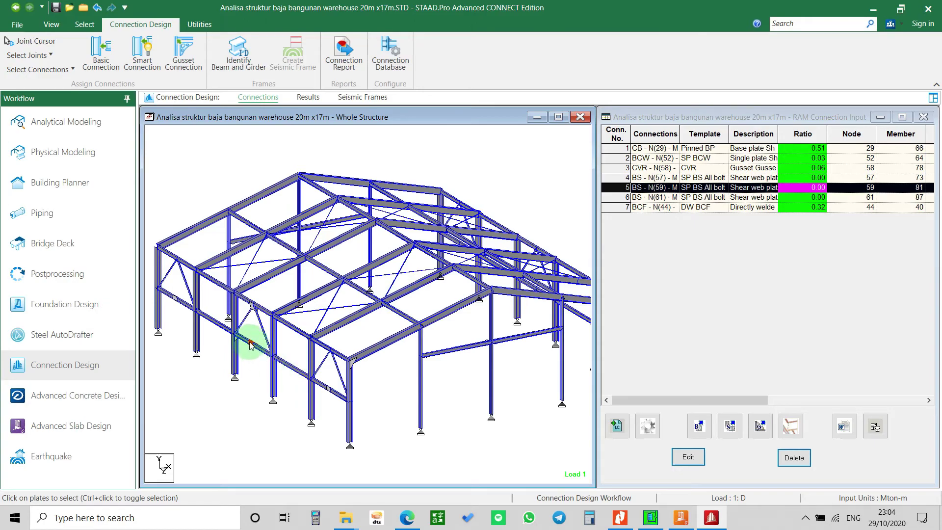
{"action": "middle_click_drag", "start_coordinate": [251, 348], "coordinate": [473, 370]}
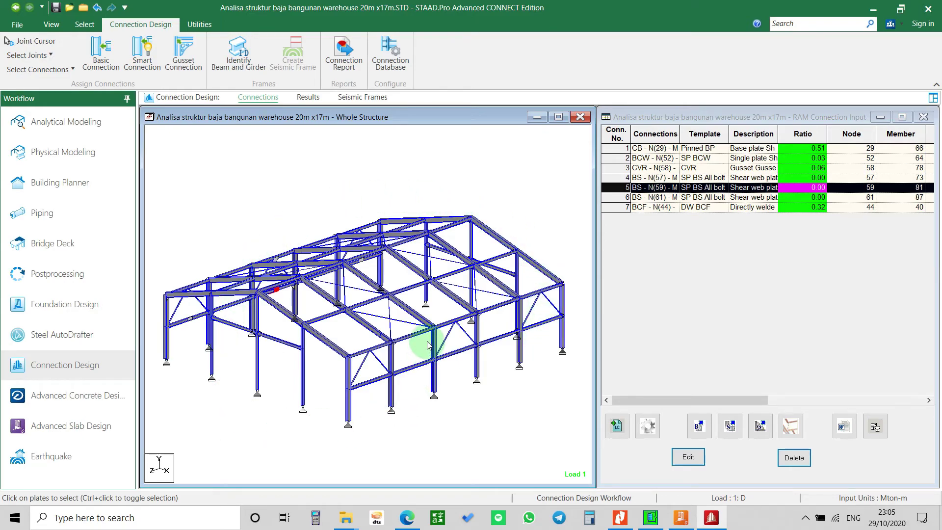
{"action": "middle_click_drag", "start_coordinate": [406, 383], "coordinate": [400, 312]}
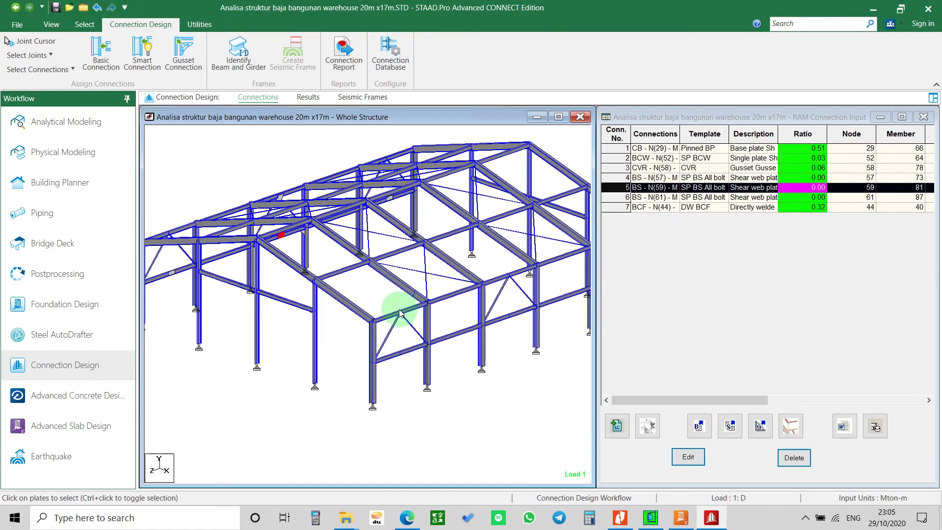
Step: Clear the connection highlight and review the whole warehouse frame, including the end-frame beam 149
{"action": "left_click", "coordinate": [468, 333]}
{"action": "middle_click_drag", "start_coordinate": [466, 337], "coordinate": [423, 291]}
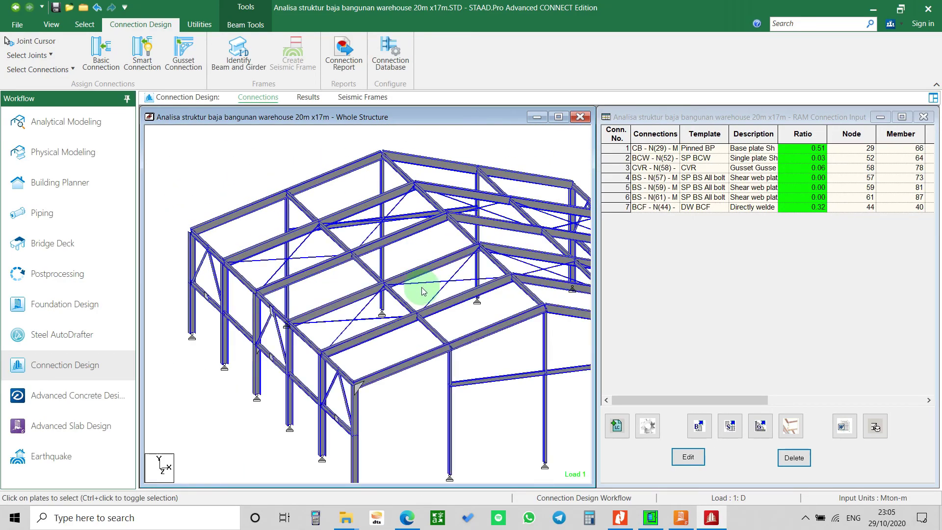
{"action": "middle_click_drag", "start_coordinate": [458, 345], "coordinate": [448, 299]}
{"action": "left_click", "coordinate": [515, 207]}
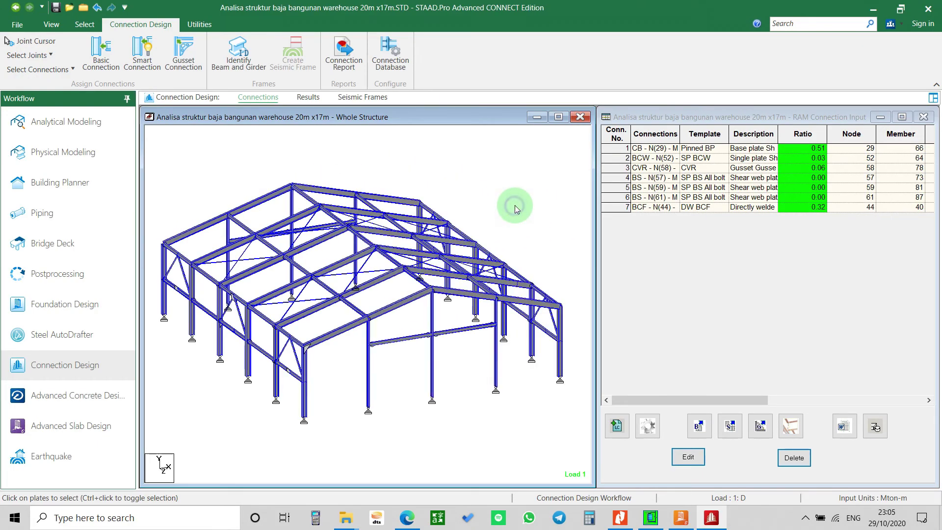
{"action": "left_click", "coordinate": [499, 202]}
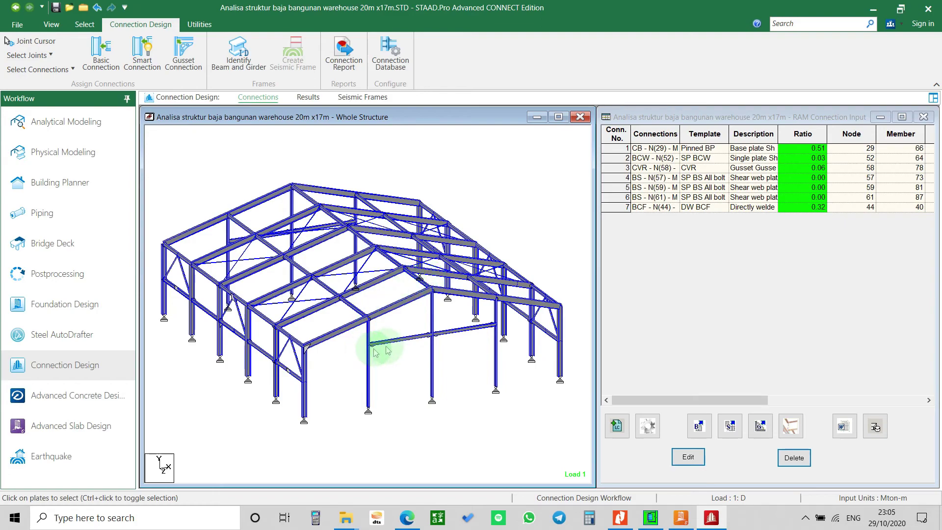
{"action": "left_click", "coordinate": [428, 348]}
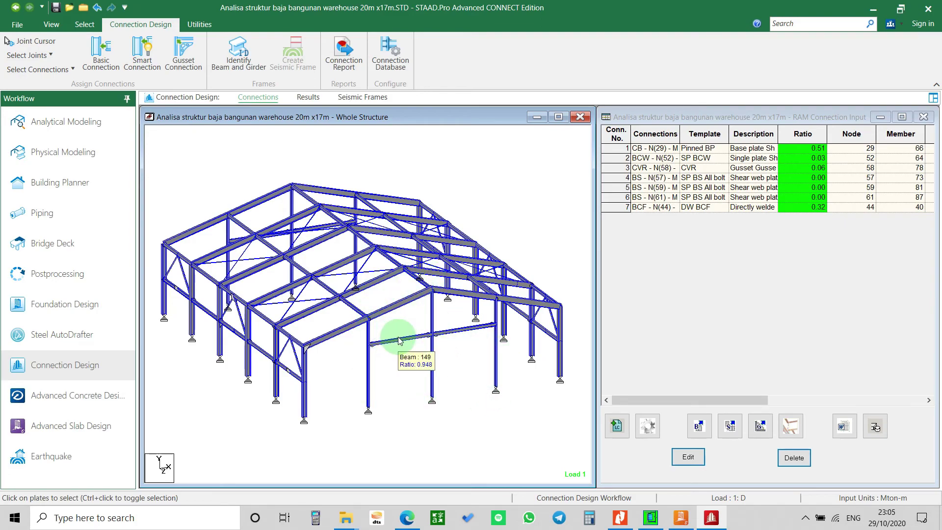
Step: Switch to Nitro Pro to view the PDF on designing connections with RAM Connection and STAAD.Pro
{"action": "left_click", "coordinate": [668, 506]}
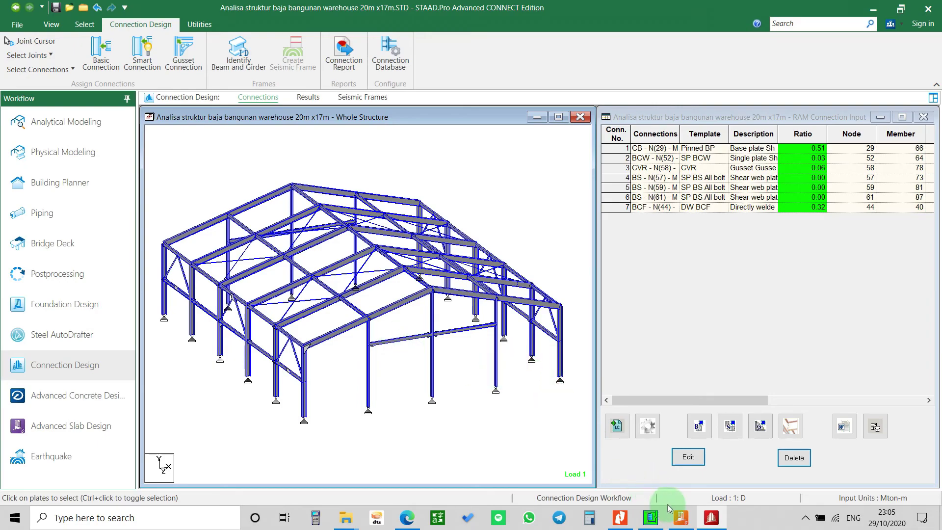
{"action": "left_click", "coordinate": [622, 518]}
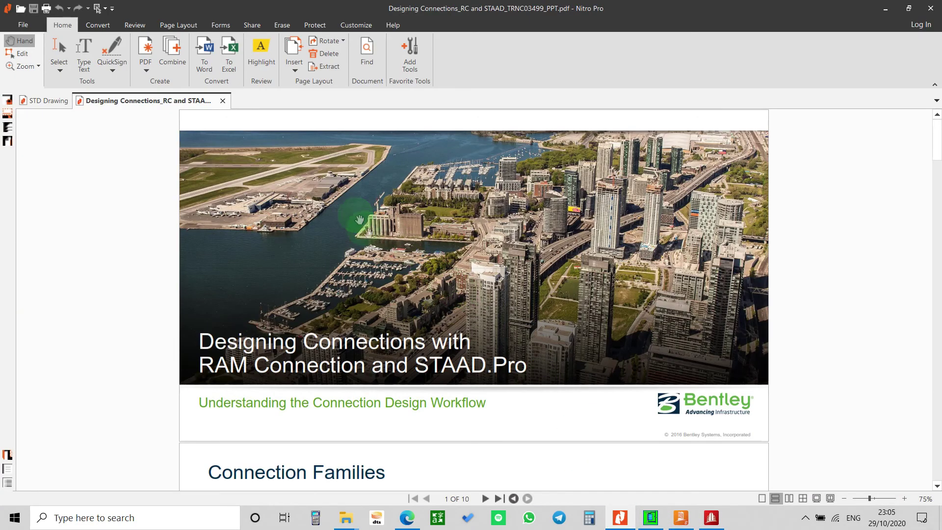
Step: Look through the connection design slides, examining the Connection Families overview on page 2
{"action": "scroll", "coordinate": [417, 314], "scroll_direction": "down", "scroll_amount": 15}
{"action": "scroll", "coordinate": [421, 320], "scroll_direction": "down", "scroll_amount": 5}
{"action": "scroll", "coordinate": [421, 321], "scroll_direction": "up", "scroll_amount": 13}
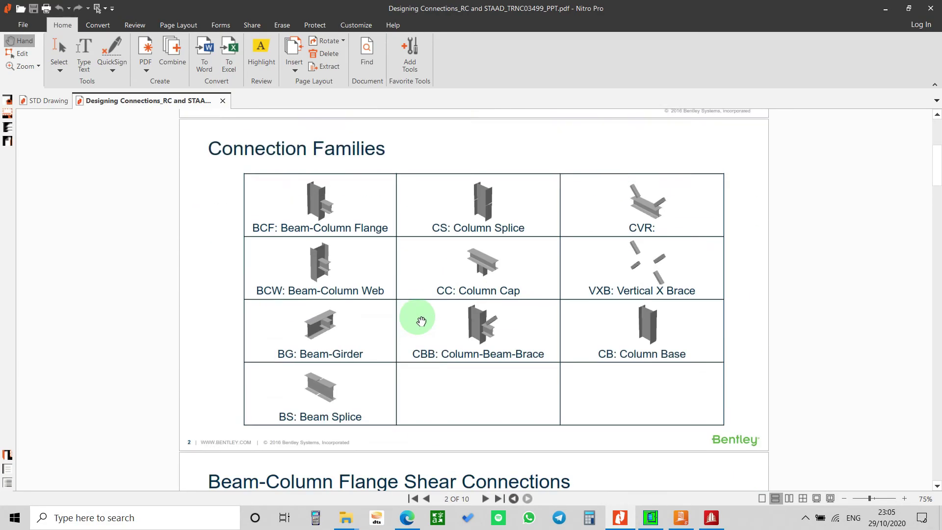
{"action": "scroll", "coordinate": [421, 321], "scroll_direction": "up", "scroll_amount": 3}
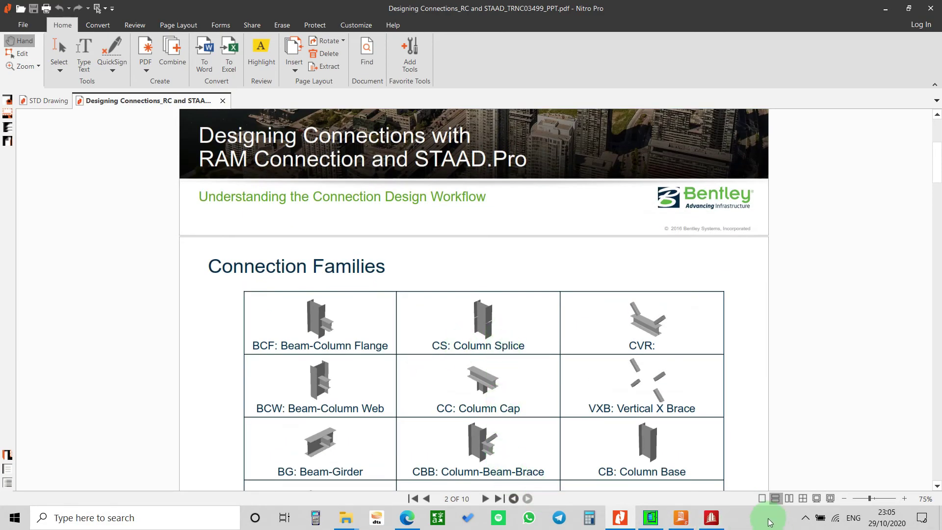
Step: Switch to STAAD.Pro and examine the whole warehouse frame up close and from several angles
{"action": "left_click", "coordinate": [712, 518]}
{"action": "middle_click_drag", "start_coordinate": [315, 343], "coordinate": [406, 318]}
{"action": "scroll", "coordinate": [348, 319], "scroll_direction": "up", "scroll_amount": 3}
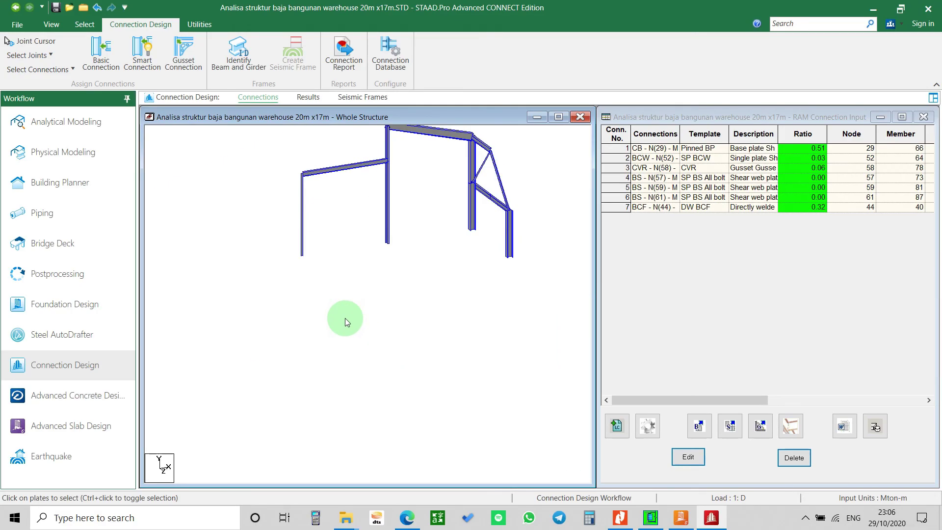
{"action": "middle_click_drag", "start_coordinate": [337, 299], "coordinate": [360, 291]}
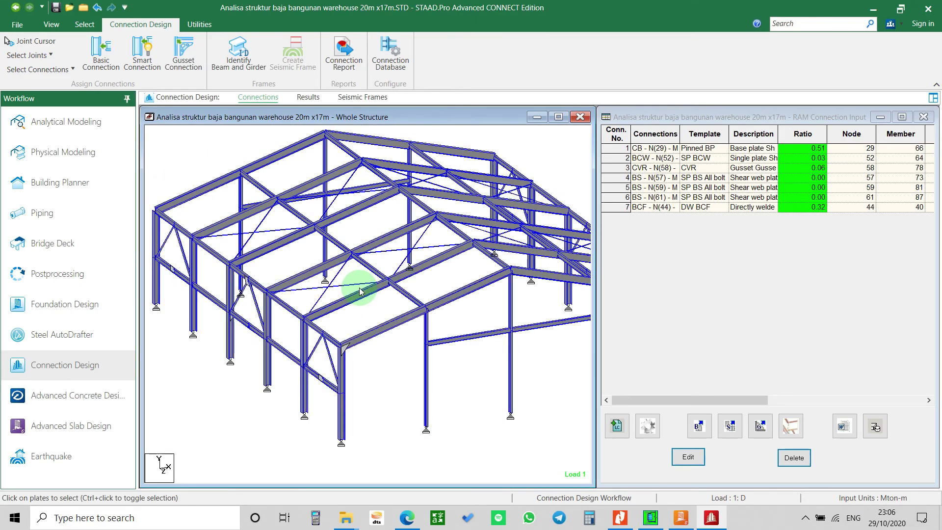
{"action": "scroll", "coordinate": [362, 292], "scroll_direction": "down", "scroll_amount": 2}
{"action": "scroll", "coordinate": [430, 320], "scroll_direction": "up", "scroll_amount": 2}
{"action": "middle_click_drag", "start_coordinate": [431, 319], "coordinate": [481, 351]}
{"action": "scroll", "coordinate": [375, 332], "scroll_direction": "down", "scroll_amount": 2}
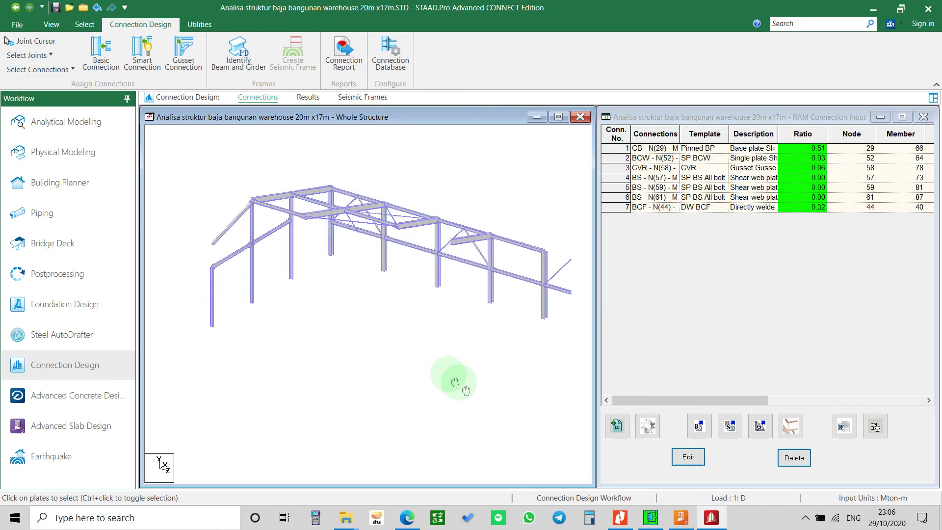
{"action": "scroll", "coordinate": [452, 379], "scroll_direction": "up", "scroll_amount": 2}
{"action": "middle_click_drag", "start_coordinate": [421, 358], "coordinate": [412, 318]}
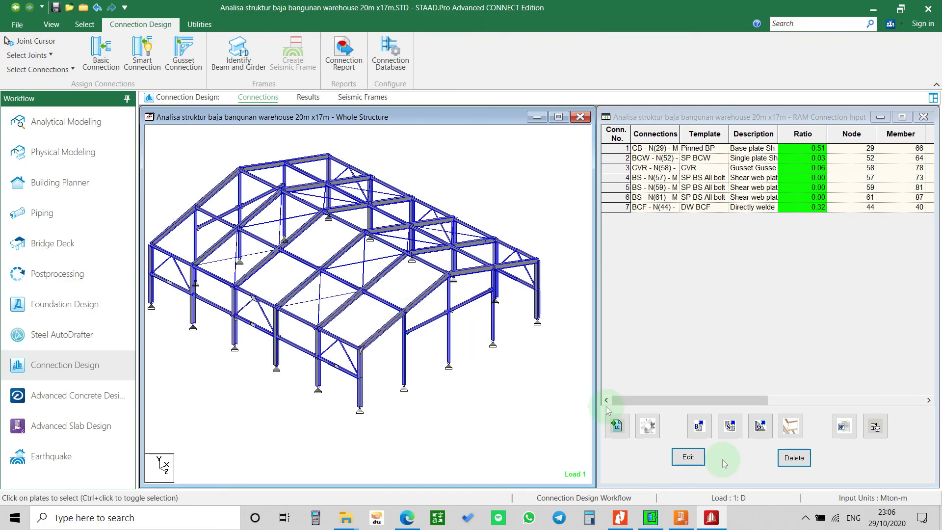